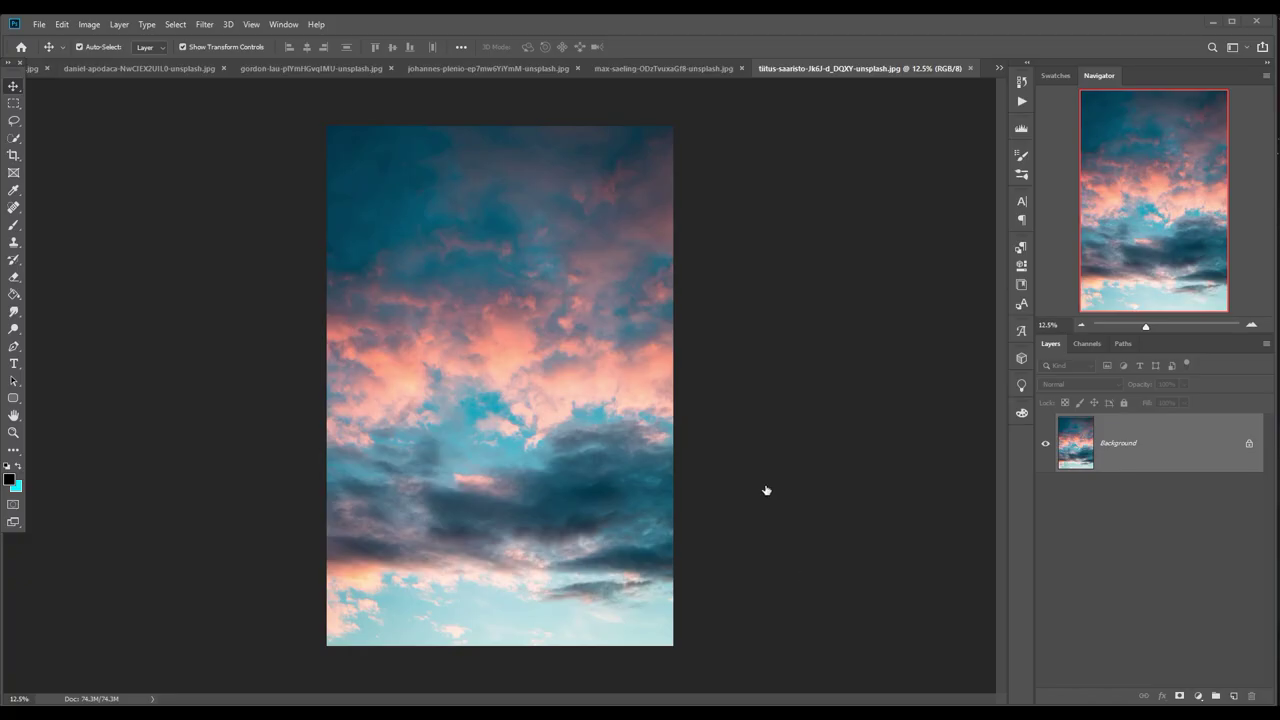
# Create a new Untitled-1 canvas from the 3840×2160, 300 ppi preset, then show the max-saeling cloud photo.
pyautogui.click(40, 24)
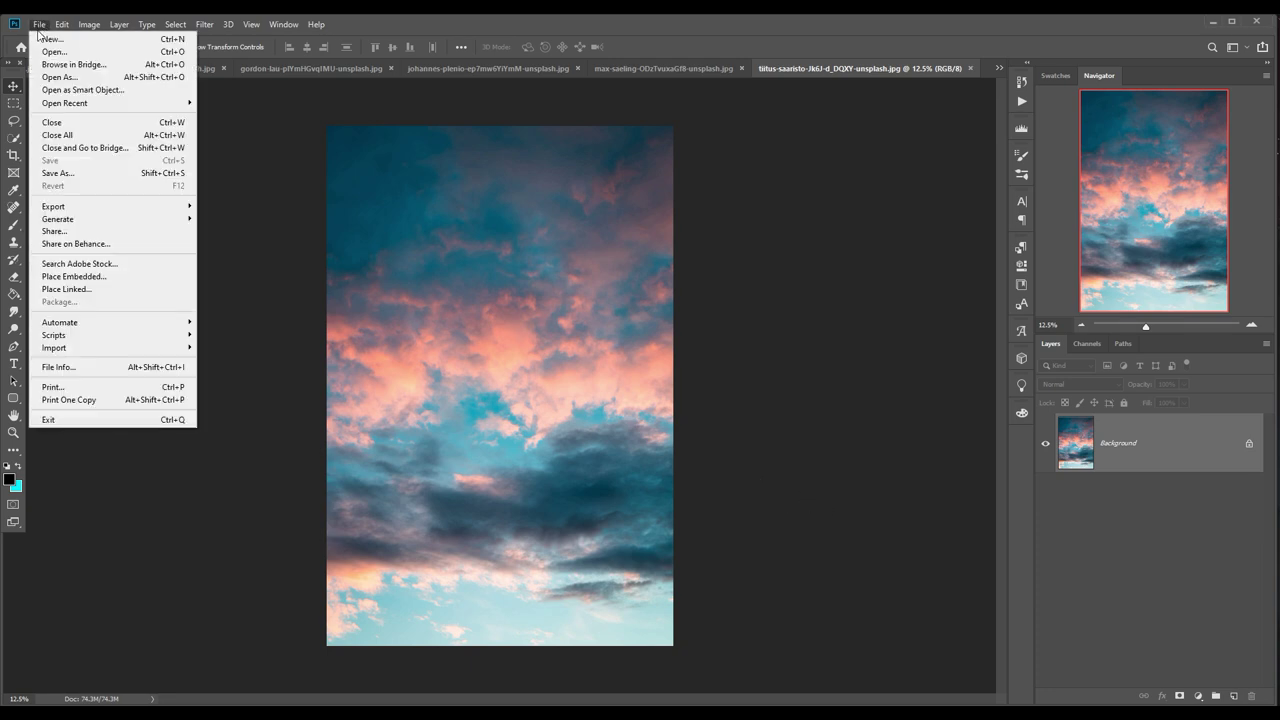
pyautogui.click(42, 34)
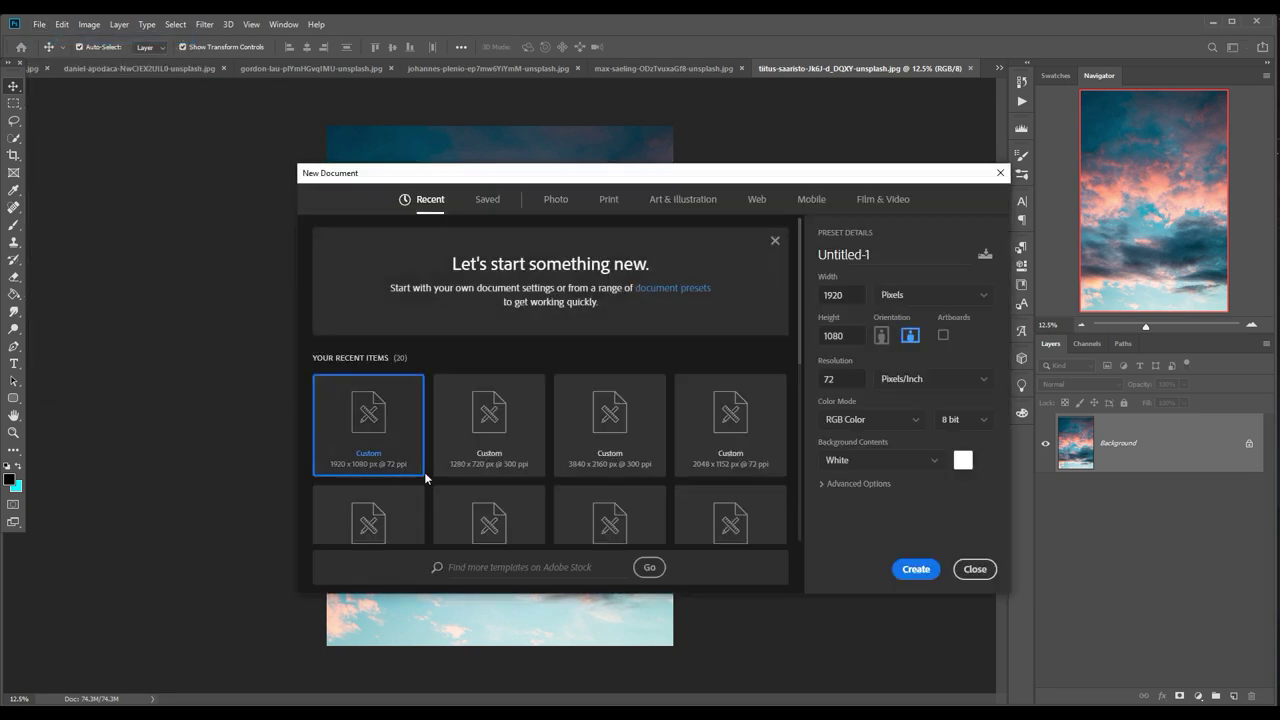
pyautogui.click(610, 428)
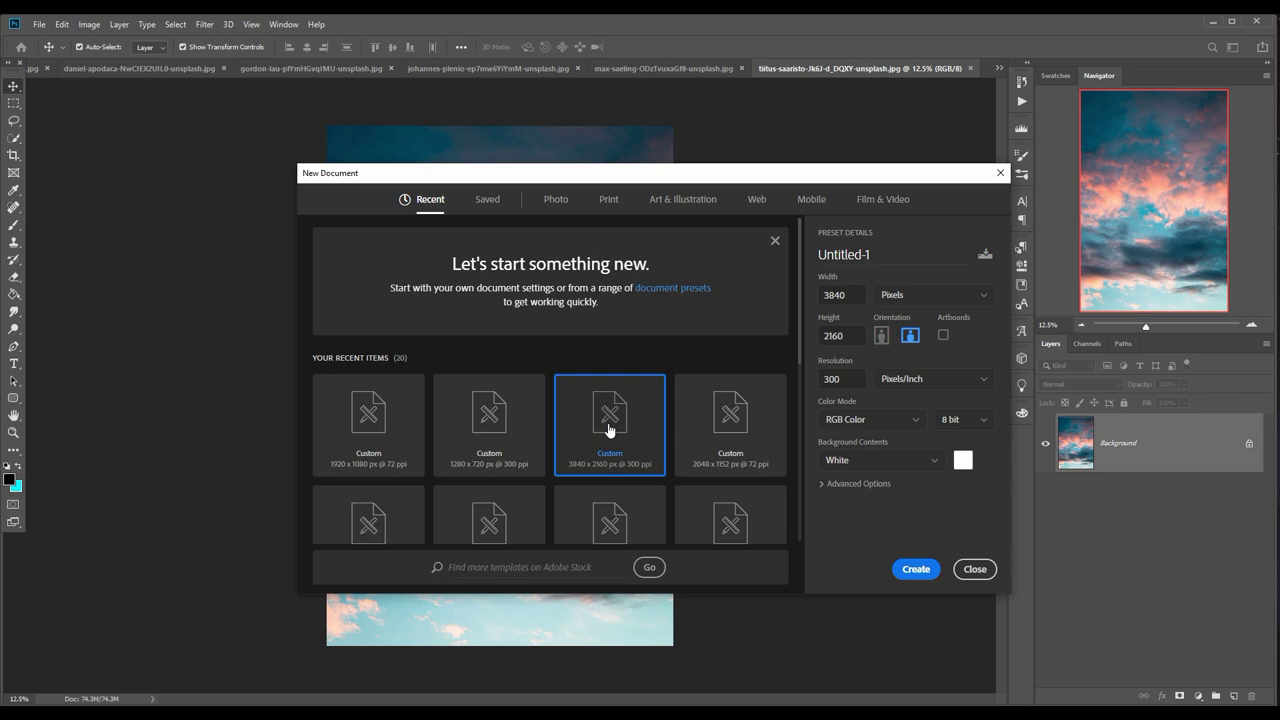
pyautogui.click(912, 568)
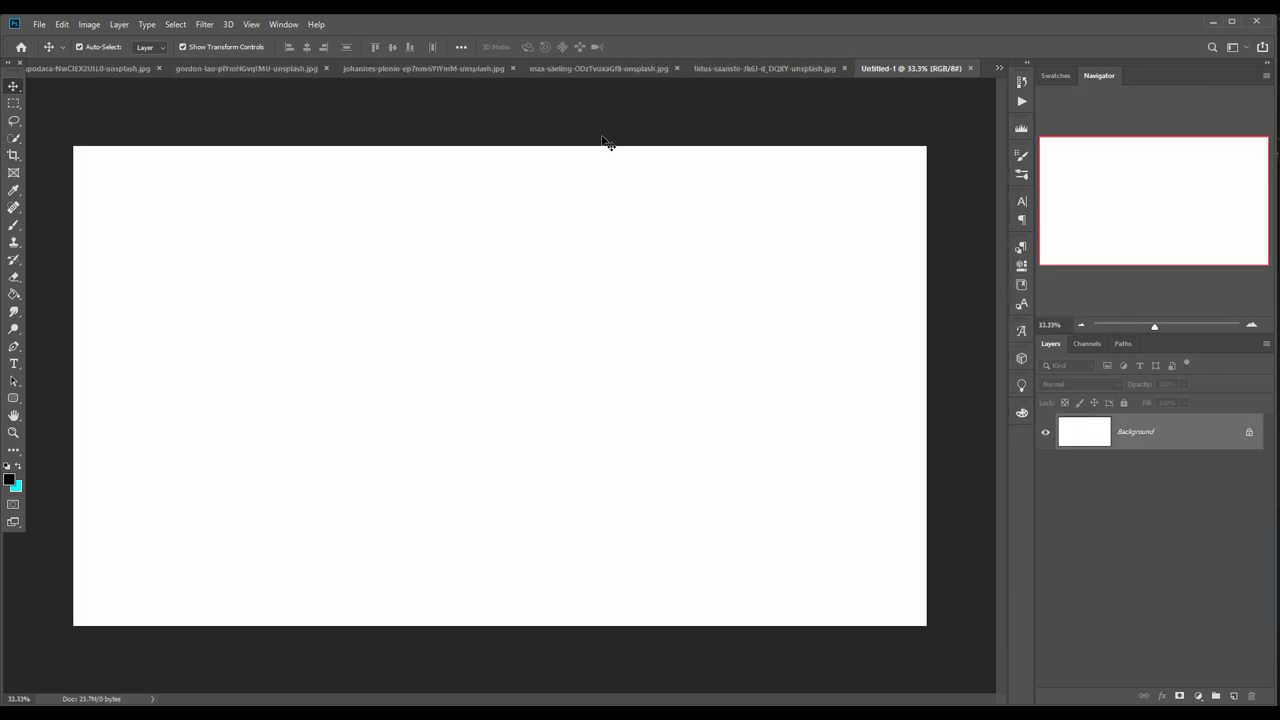
pyautogui.click(737, 69)
# Drag the grey cloud photo into Untitled-1, then flip it horizontally and resize it.
pyautogui.click(630, 68)
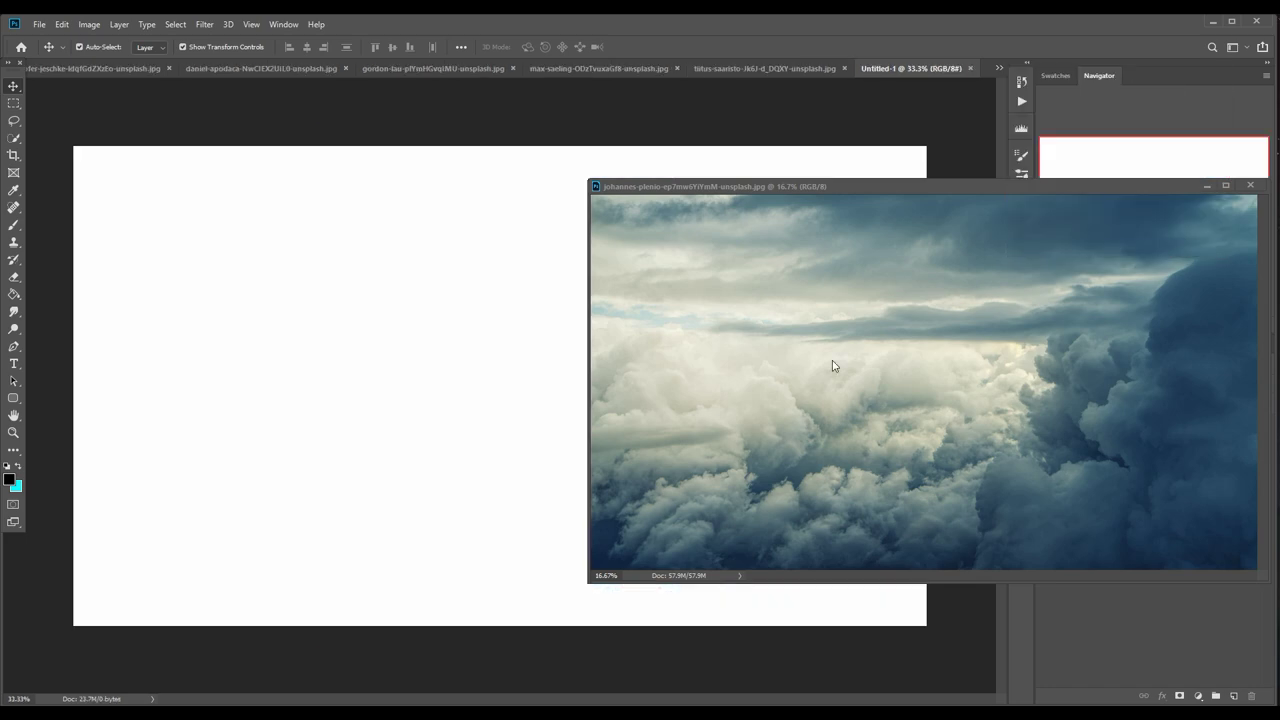
pyautogui.moveTo(831, 366); pyautogui.dragTo(566, 231)
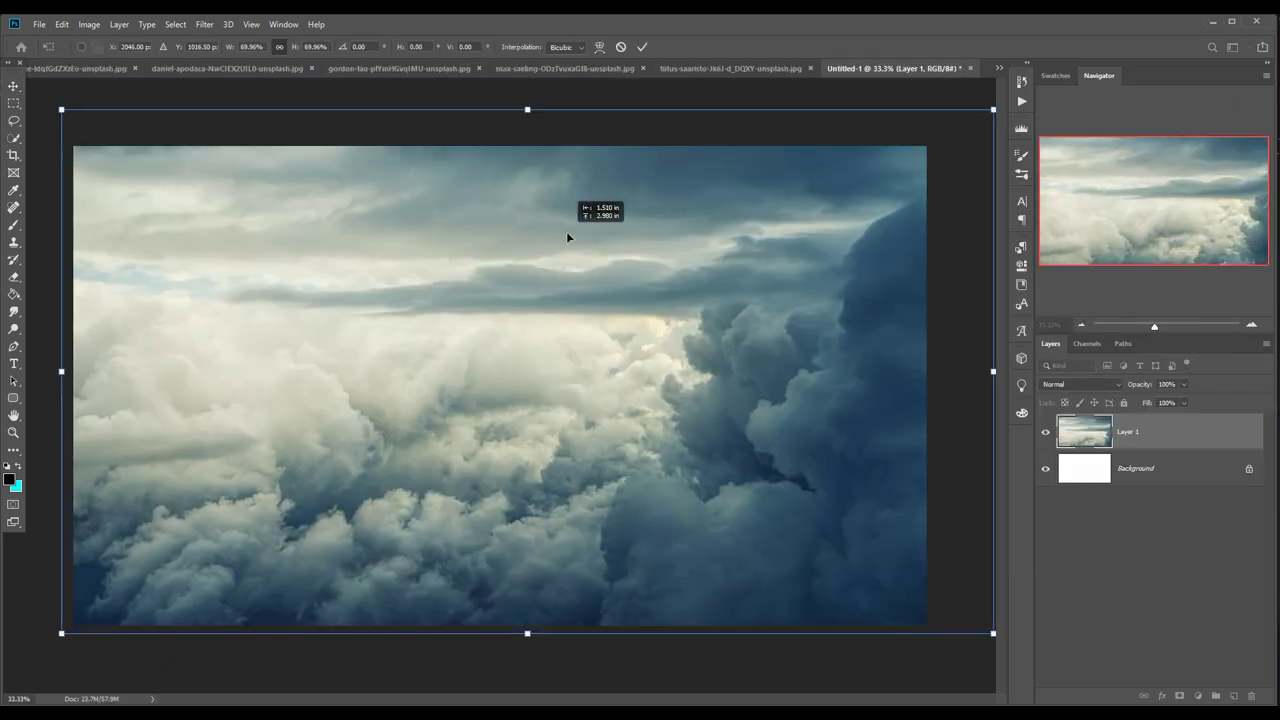
pyautogui.hotkey('ctrl', '-')
pyautogui.moveTo(877, 374); pyautogui.dragTo(56, 390)
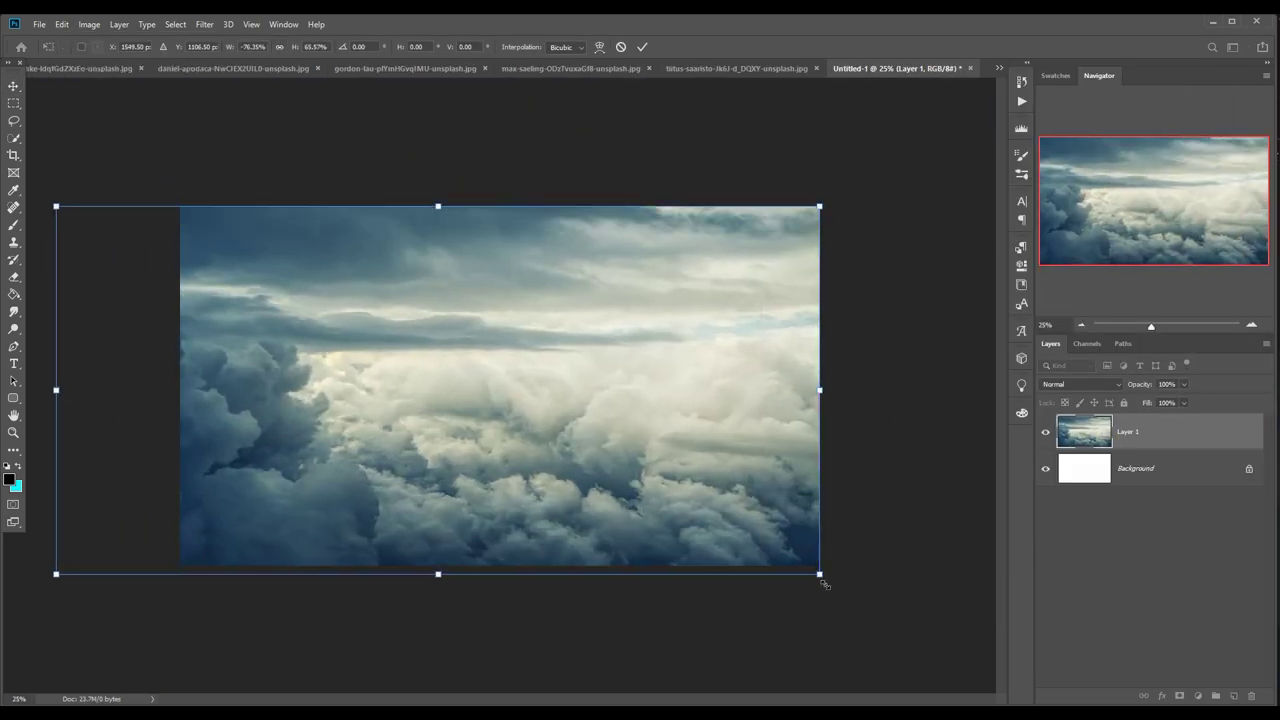
# Duplicate the cloud layer, rotate the copy rightward, and mask out the seam between them.
pyautogui.rightClick(1128, 431)
pyautogui.click(1060, 211)
pyautogui.moveTo(676, 462); pyautogui.dragTo(714, 506)
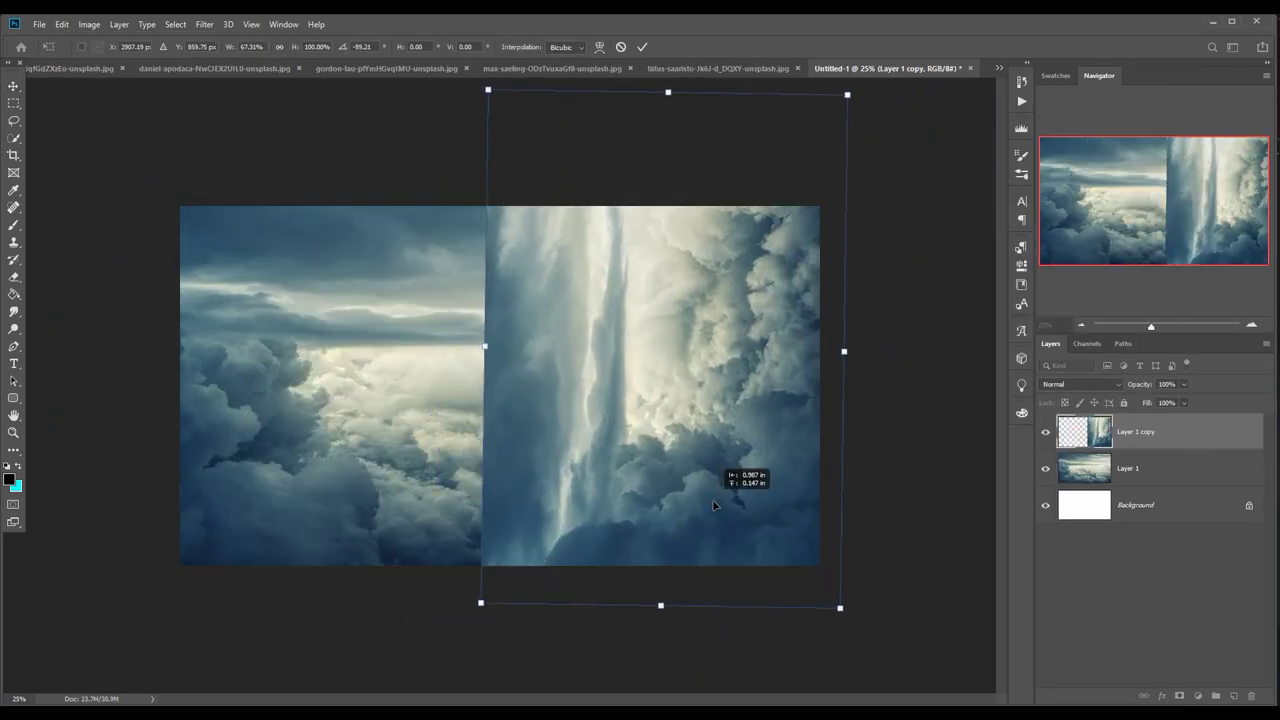
pyautogui.press('Return')
pyautogui.click(1179, 695)
pyautogui.press('b')
pyautogui.moveTo(514, 428); pyautogui.dragTo(540, 540)
pyautogui.moveTo(700, 230)
pyautogui.mouseDown()
pyautogui.moveTo(773, 440)
pyautogui.moveTo(800, 371)
pyautogui.moveTo(777, 371)
pyautogui.moveTo(760, 480)
pyautogui.mouseUp()
pyautogui.press('v')
# Look through the open documents to bring up the tornado image.
pyautogui.click(999, 68)
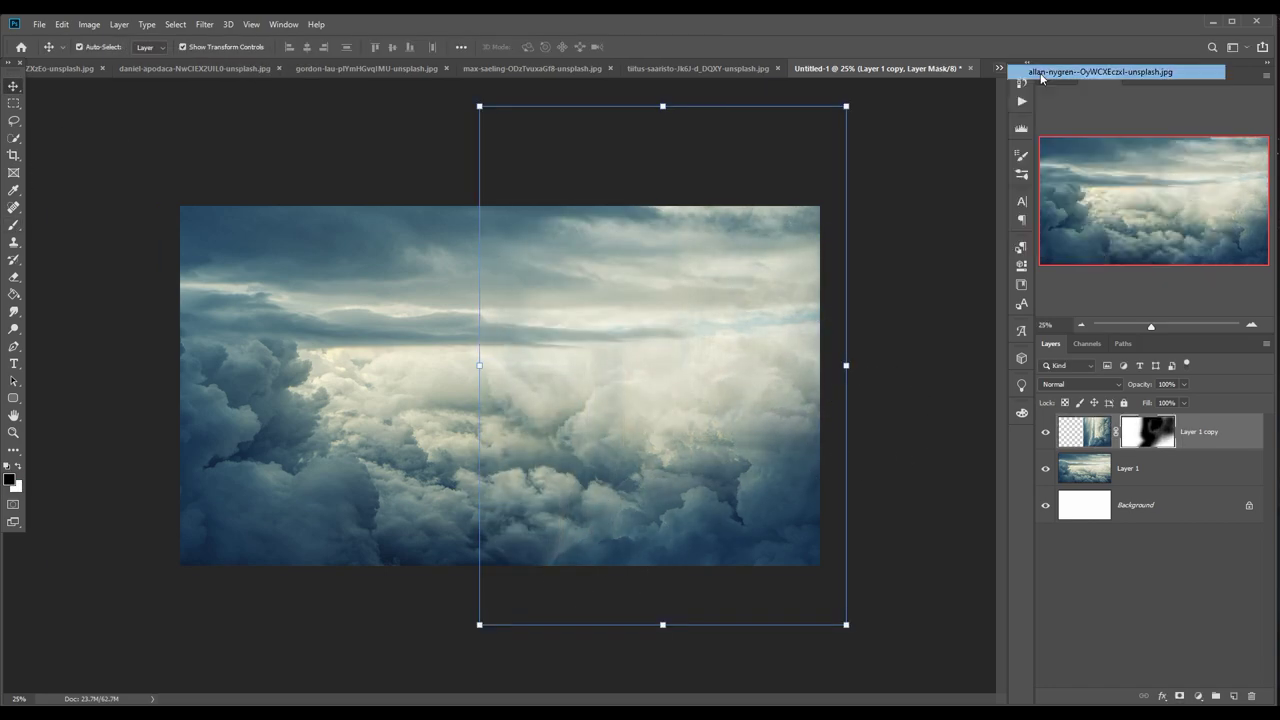
pyautogui.click(1100, 72)
pyautogui.click(999, 68)
pyautogui.click(1090, 163)
# Bring the tornado into the composite, move it right, and warp its top rightward.
pyautogui.click(999, 68)
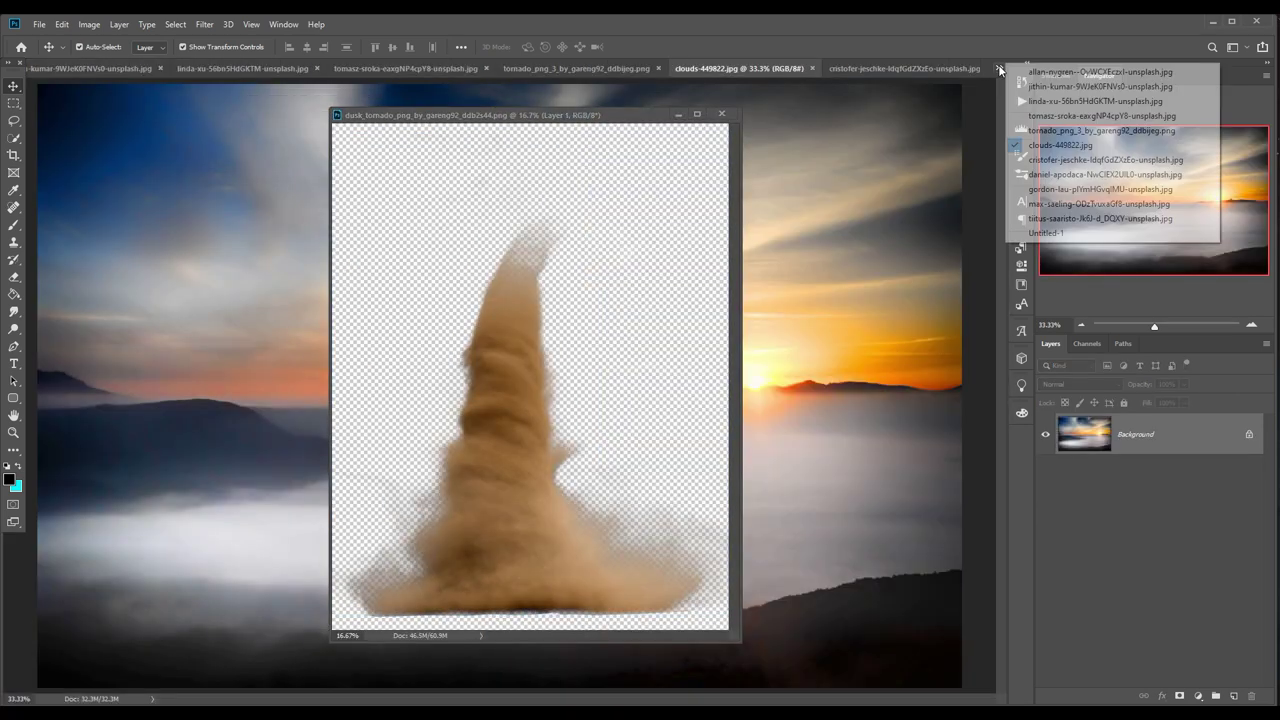
pyautogui.click(1045, 232)
pyautogui.moveTo(700, 191); pyautogui.dragTo(951, 371)
pyautogui.moveTo(590, 460); pyautogui.dragTo(648, 457)
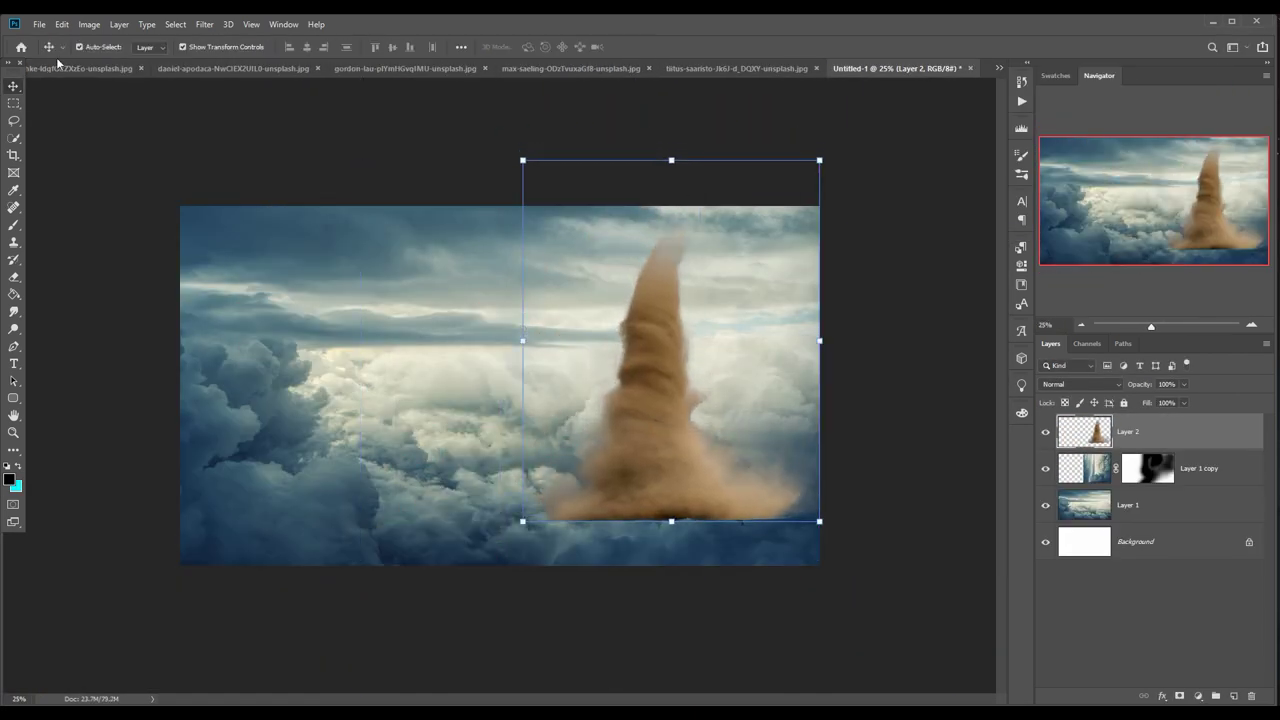
pyautogui.click(61, 24)
pyautogui.click(275, 477)
pyautogui.moveTo(680, 274)
pyautogui.mouseDown()
pyautogui.moveTo(620, 230)
pyautogui.moveTo(565, 517)
pyautogui.mouseUp()
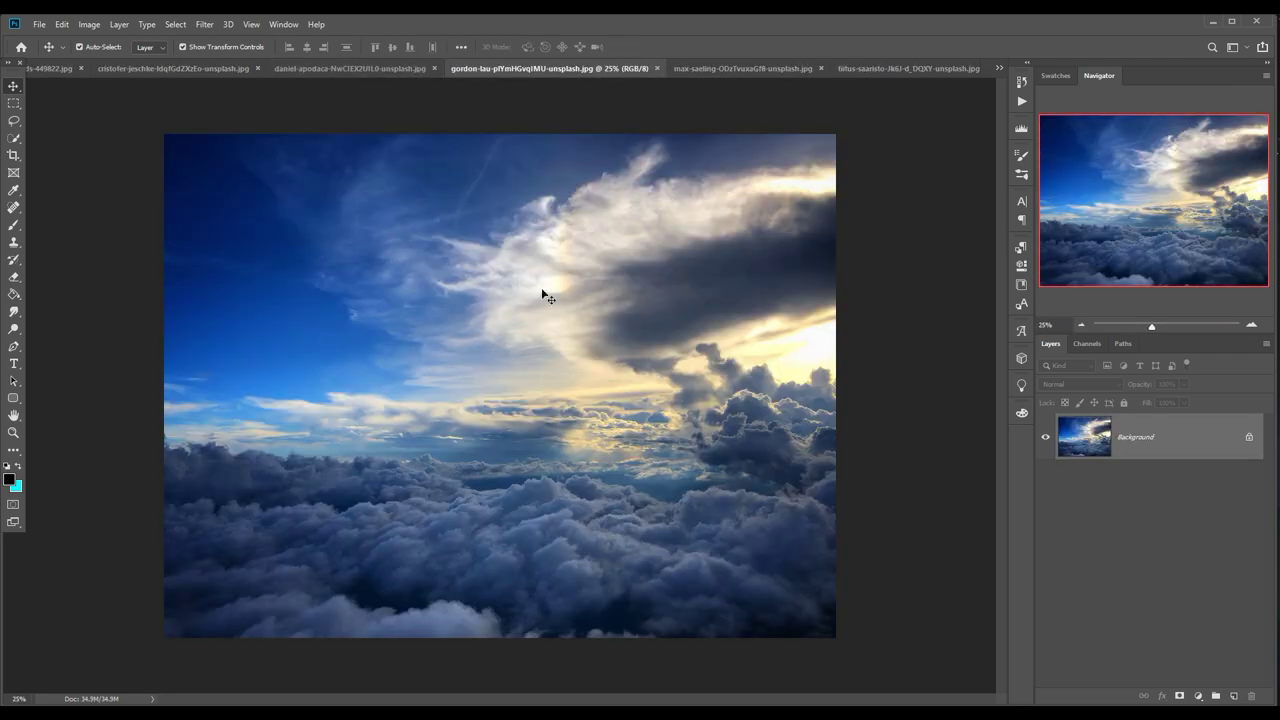
# Lasso the lightning sky, paste it into Untitled-1, and scale it over the upper area.
pyautogui.click(999, 68)
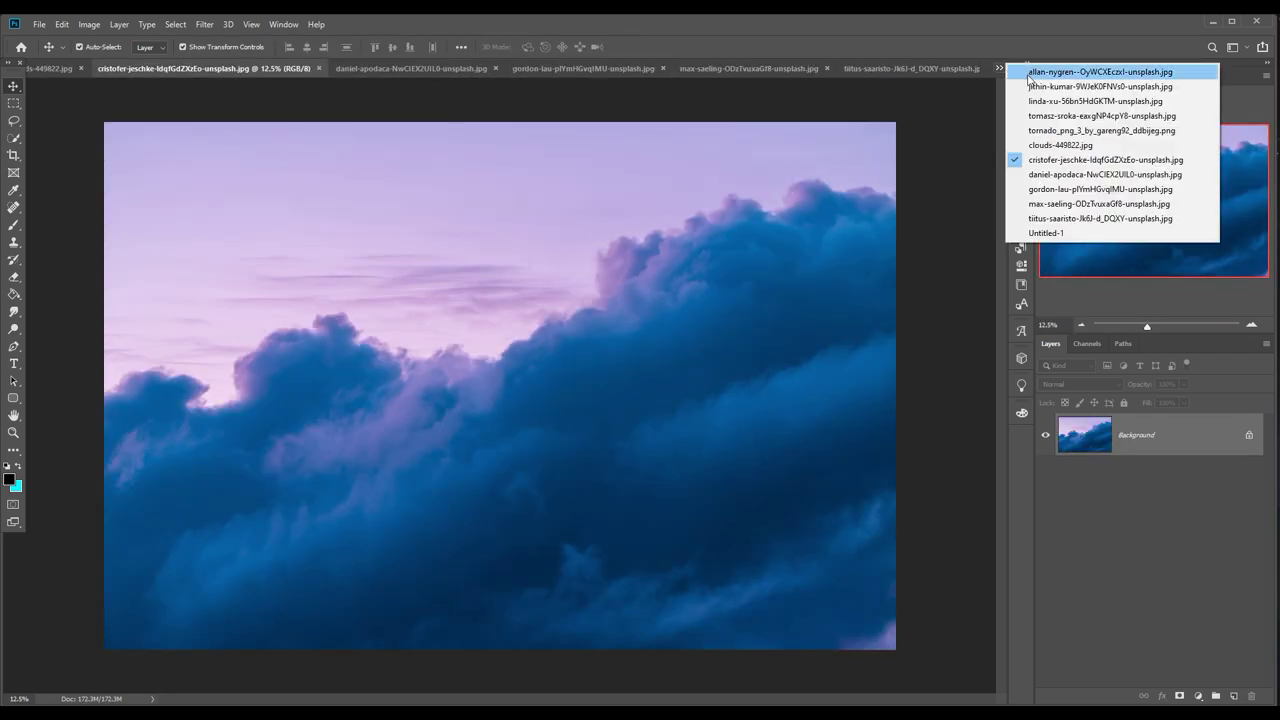
pyautogui.click(1095, 101)
pyautogui.press('l')
pyautogui.moveTo(460, 226); pyautogui.dragTo(461, 231)
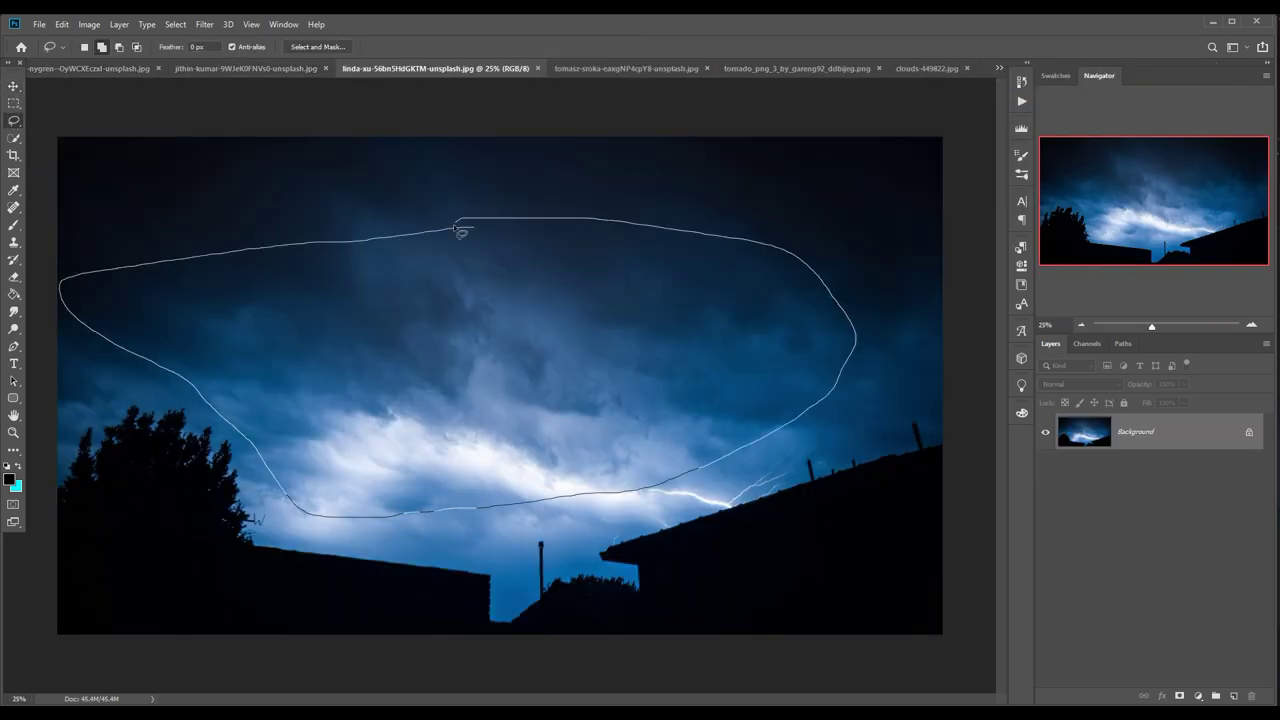
pyautogui.hotkey('ctrl', 'c')
pyautogui.moveTo(998, 65); pyautogui.dragTo(1194, 98)
pyautogui.hotkey('ctrl', 'v')
pyautogui.hotkey('ctrl', 't')
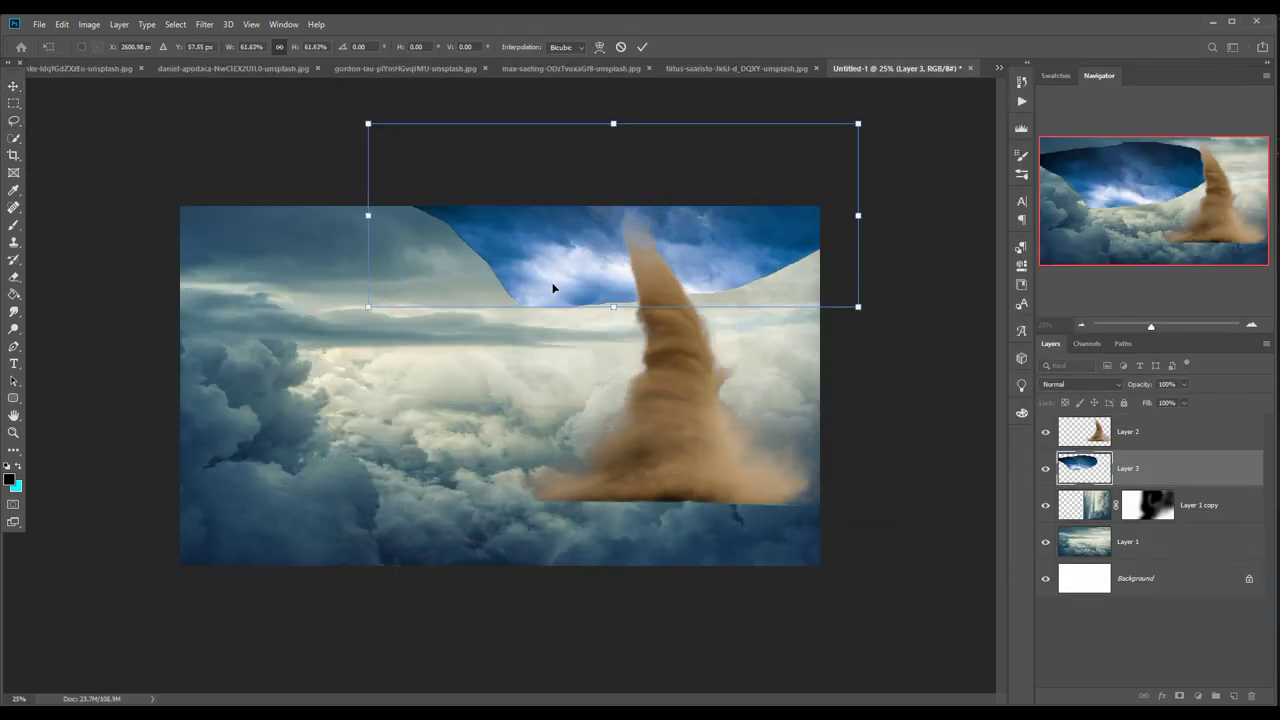
pyautogui.moveTo(552, 288); pyautogui.dragTo(566, 293)
pyautogui.press('Return')
# Mask away the sky patch's hard edges, then bring in the teal sky photo.
pyautogui.press('b')
pyautogui.click(1180, 695)
pyautogui.moveTo(460, 240)
pyautogui.mouseDown()
pyautogui.moveTo(729, 371)
pyautogui.moveTo(887, 279)
pyautogui.mouseUp()
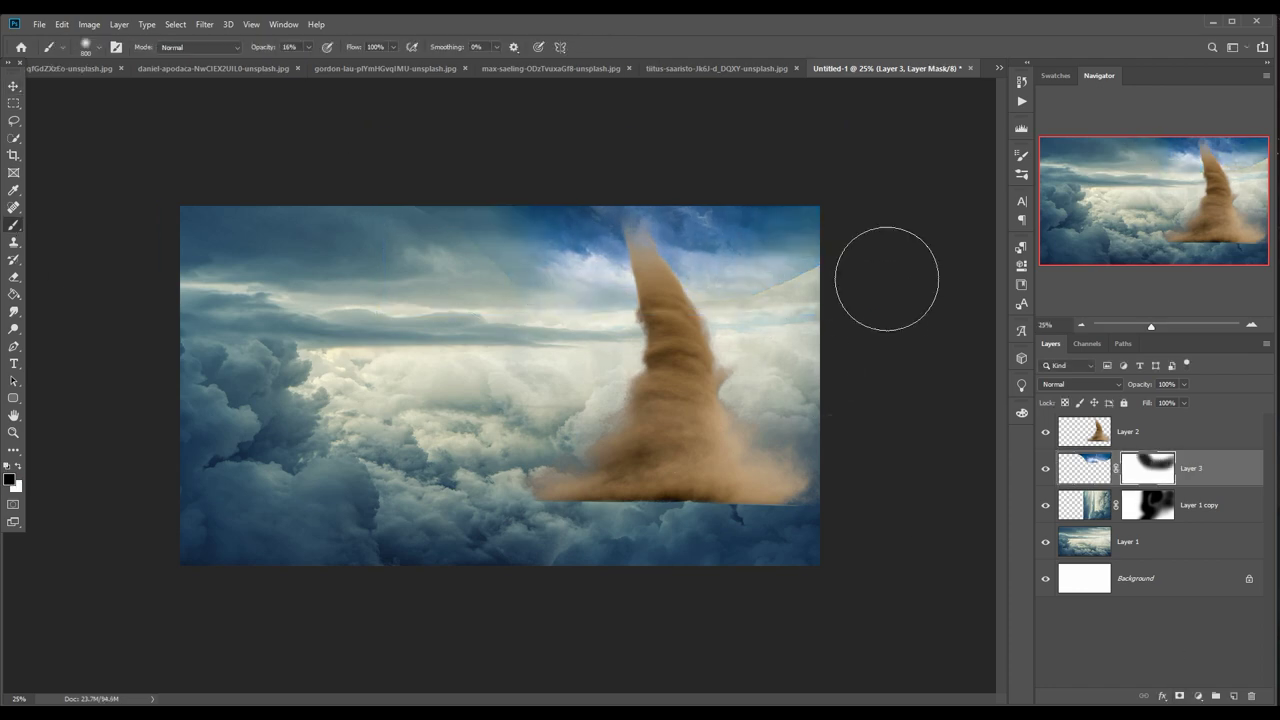
pyautogui.press('v')
pyautogui.hotkey('ctrl', 'shift', 'Tab')
pyautogui.hotkey('ctrl', 'shift', 'Tab')
pyautogui.hotkey('ctrl', 'shift', 'Tab')
pyautogui.hotkey('ctrl', 'shift', 'Tab')
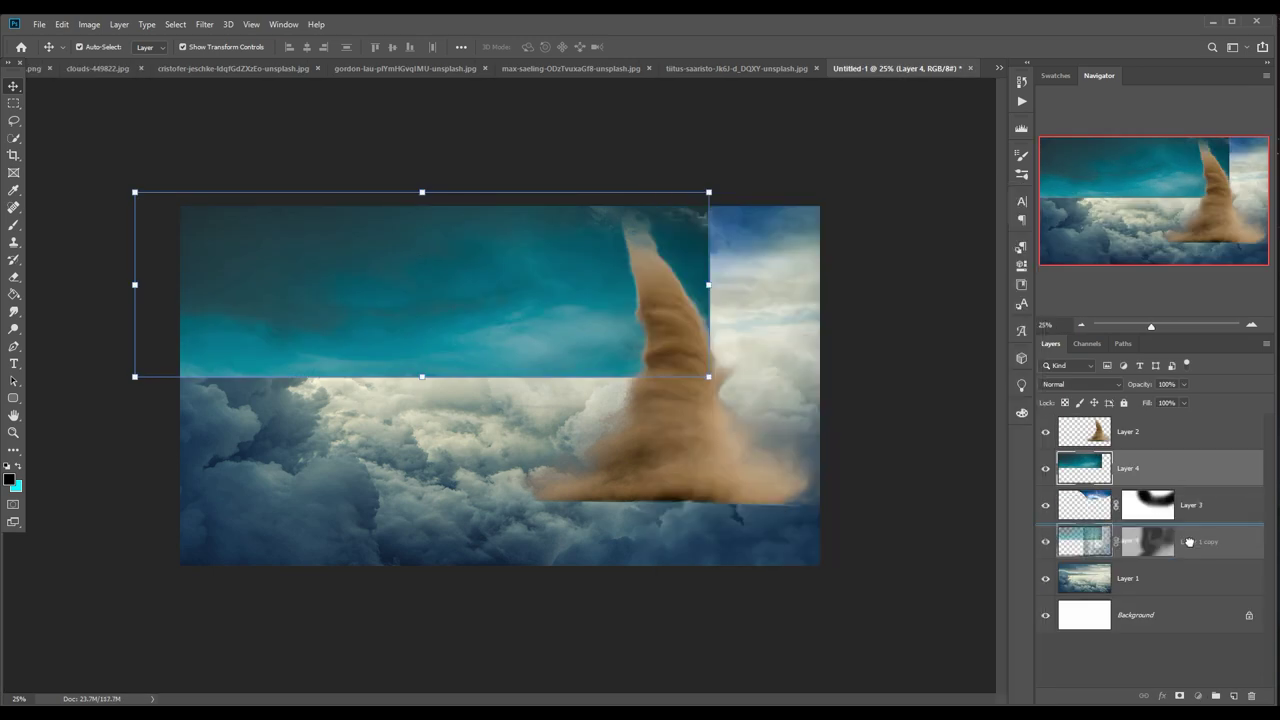
# Commit the teal sky and mask its lower edge into the cloud horizon.
pyautogui.press('Return')
pyautogui.press('b')
pyautogui.click(1180, 695)
pyautogui.moveTo(245, 385)
pyautogui.mouseDown()
pyautogui.moveTo(657, 418)
pyautogui.moveTo(700, 443)
pyautogui.mouseUp()
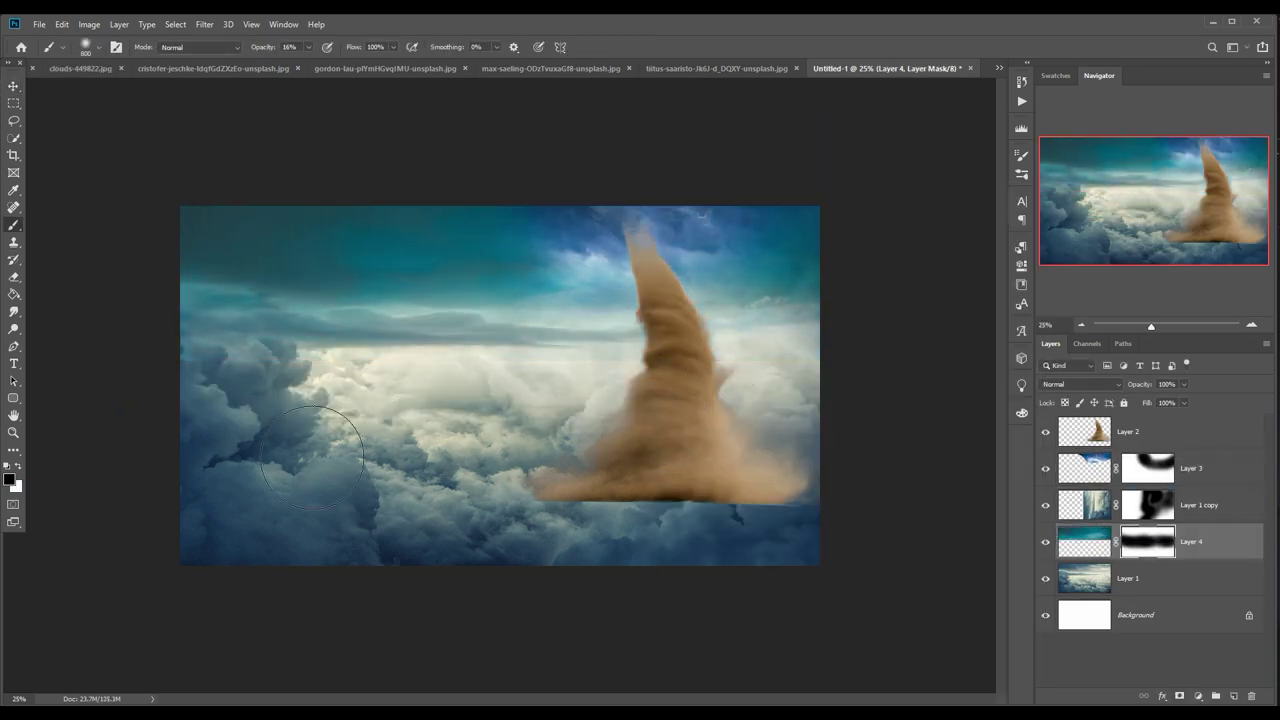
# Mask the tornado layer so its base fades into the clouds.
pyautogui.click(1150, 431)
pyautogui.click(1180, 695)
pyautogui.moveTo(594, 557)
pyautogui.mouseDown()
pyautogui.moveTo(683, 609)
pyautogui.moveTo(811, 609)
pyautogui.mouseUp()
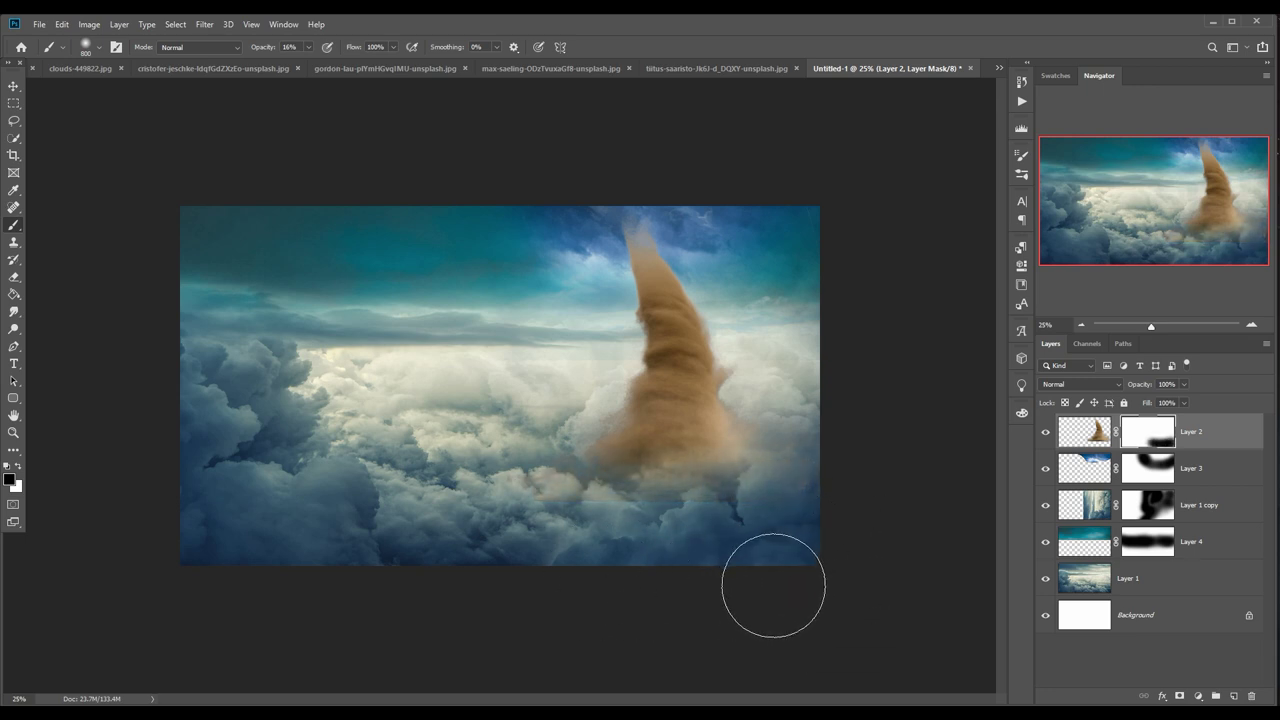
pyautogui.click(12, 86)
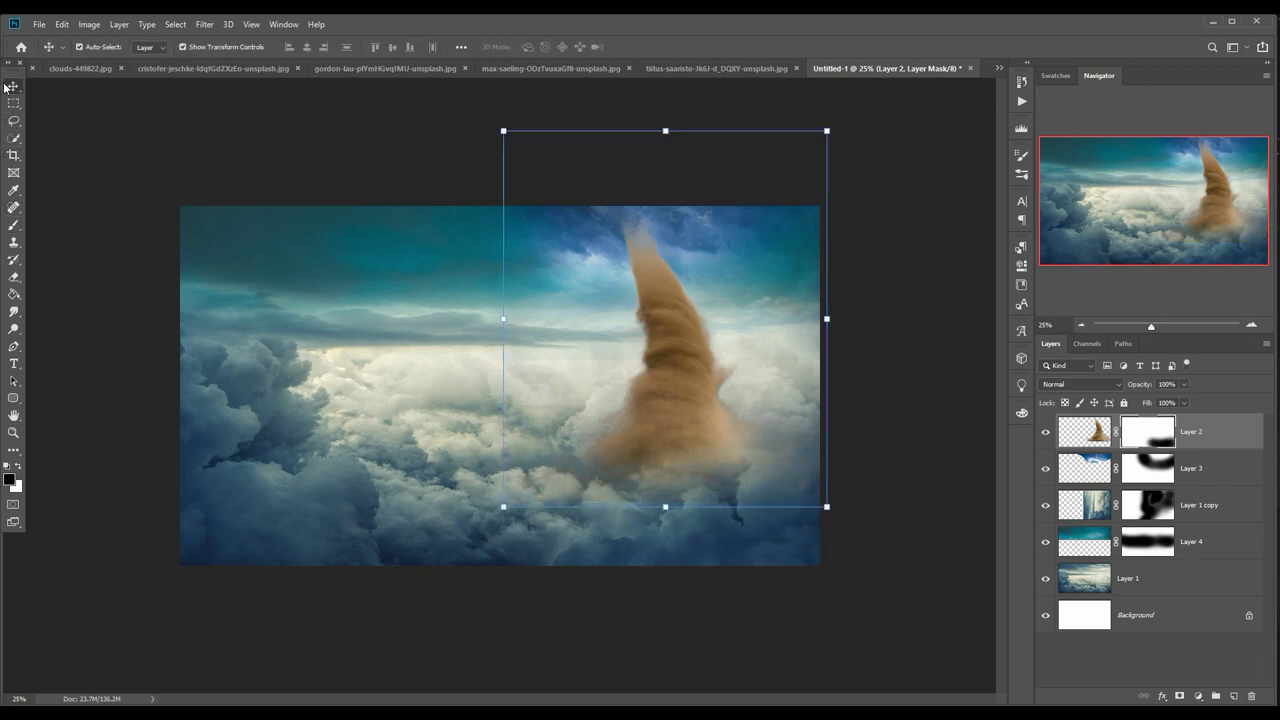
# Apply a Camera Raw Filter to the tornado: Saturation -42, Exposure -0.30, slightly more Clarity.
pyautogui.click(203, 24)
pyautogui.click(222, 104)
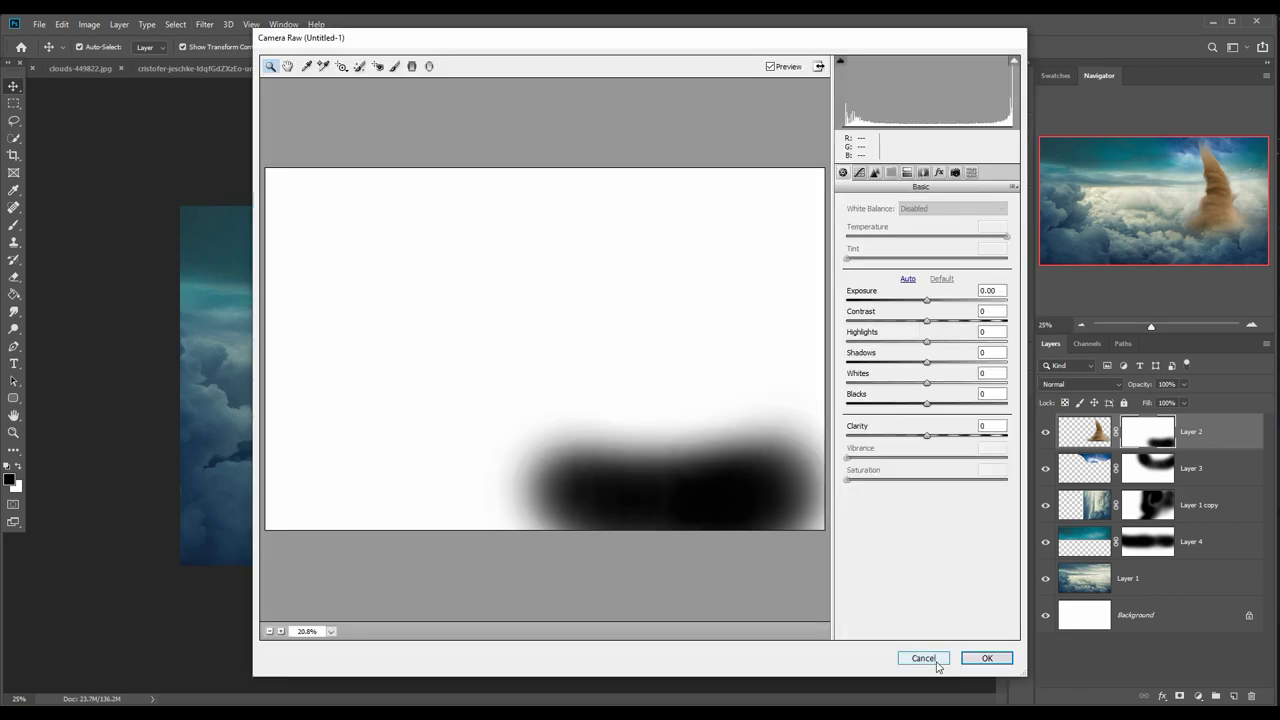
pyautogui.click(923, 658)
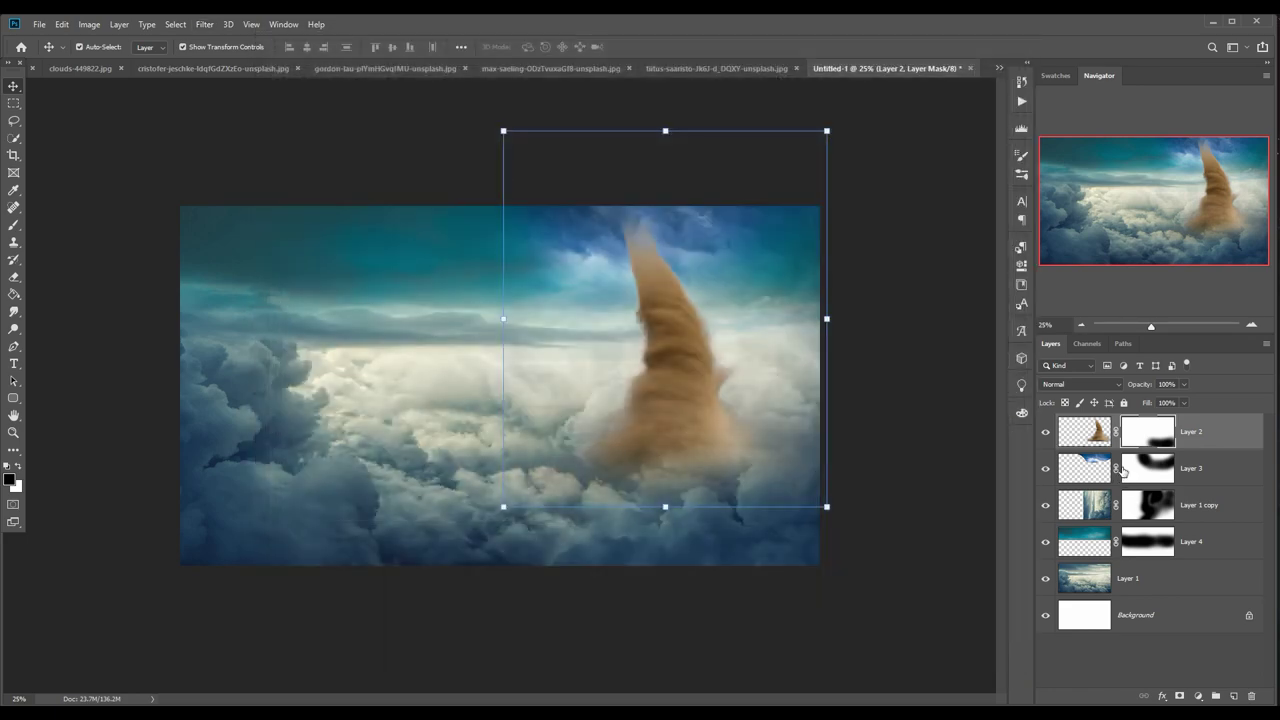
pyautogui.click(204, 24)
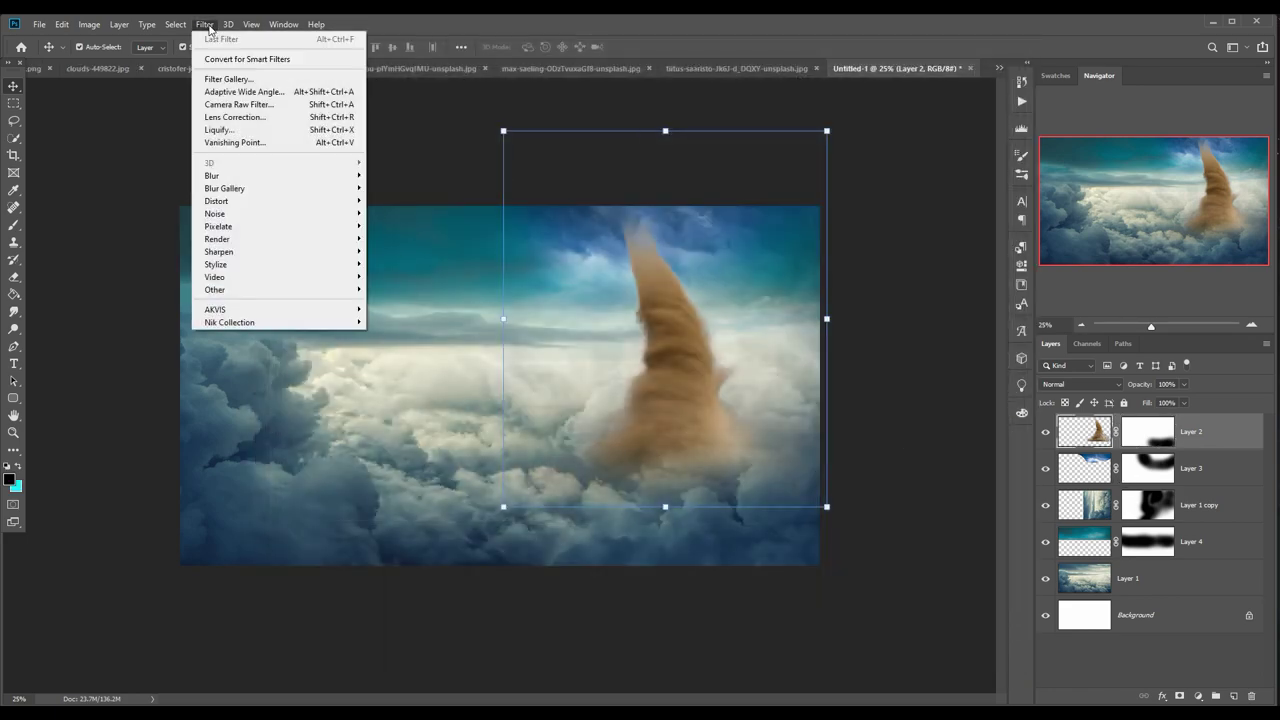
pyautogui.click(229, 105)
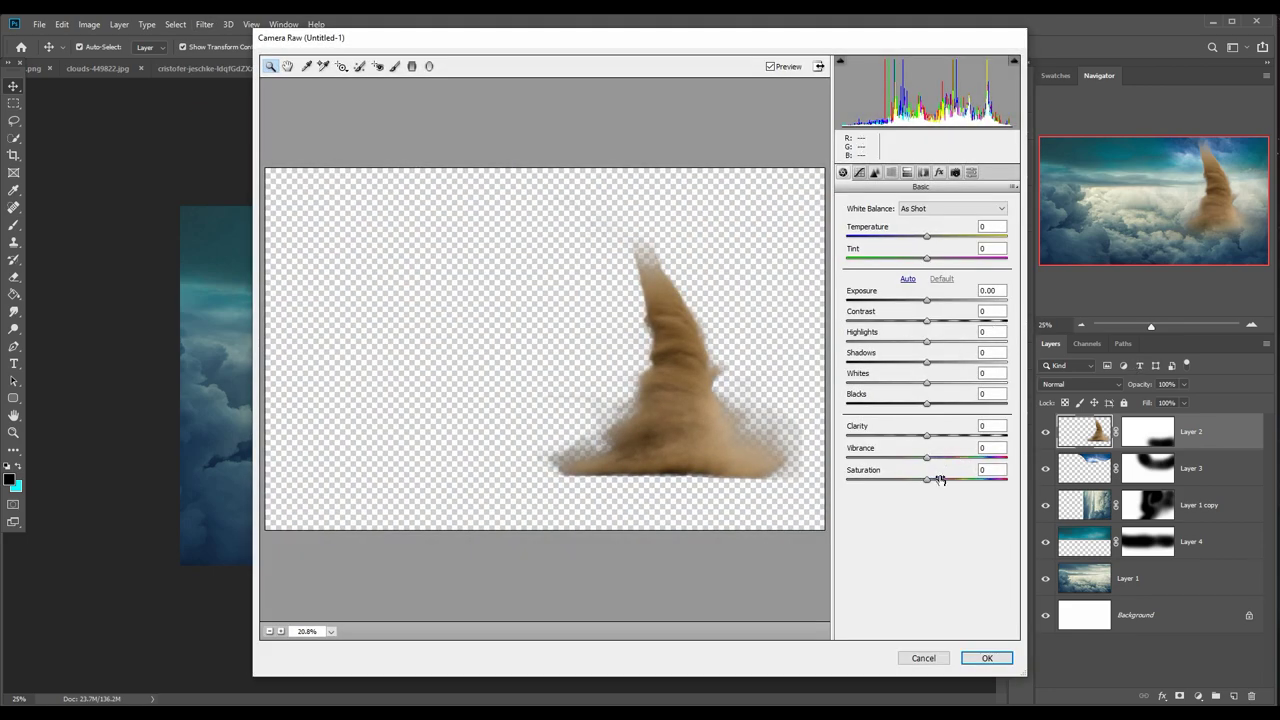
pyautogui.moveTo(925, 482); pyautogui.dragTo(887, 482)
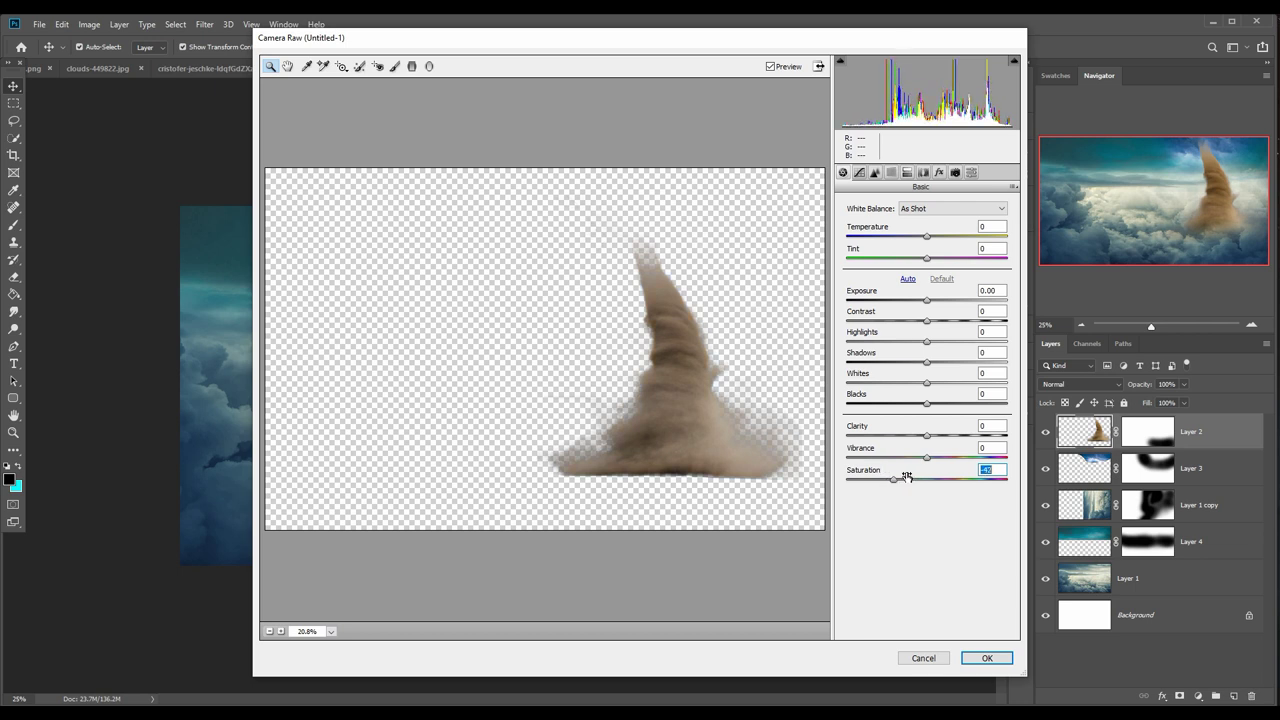
pyautogui.moveTo(928, 304); pyautogui.dragTo(924, 304)
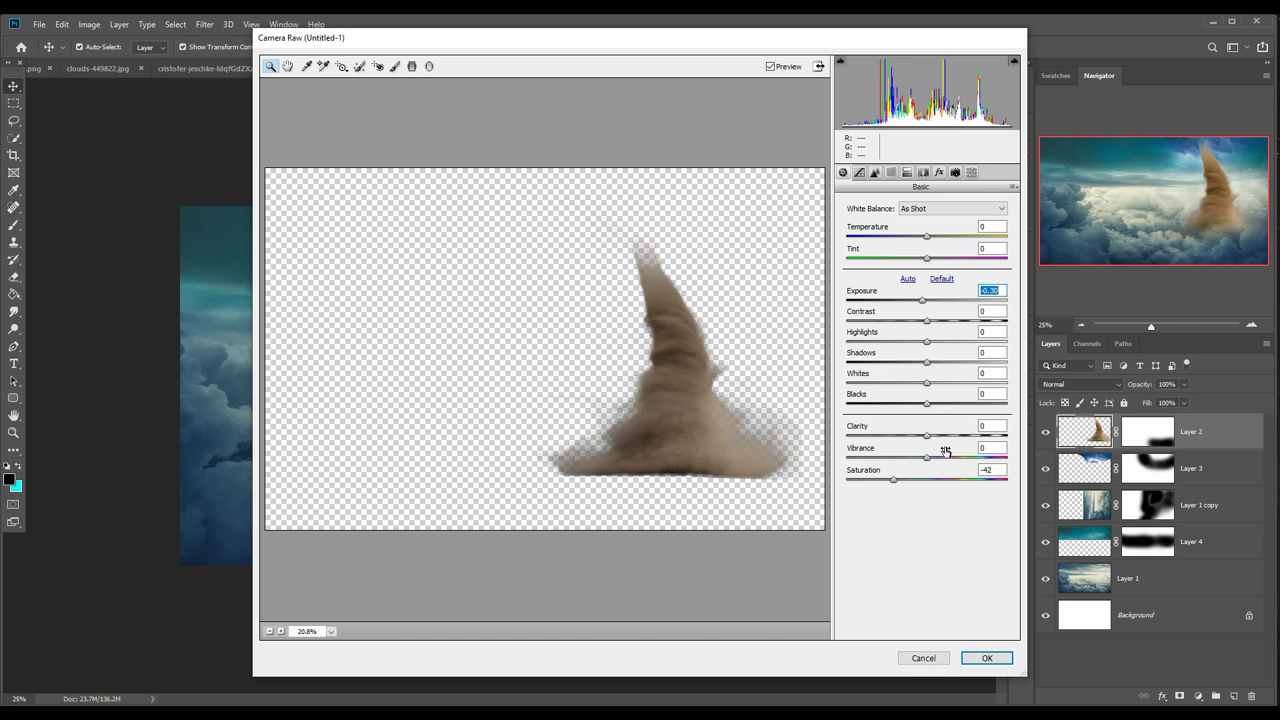
pyautogui.moveTo(927, 437); pyautogui.dragTo(935, 439)
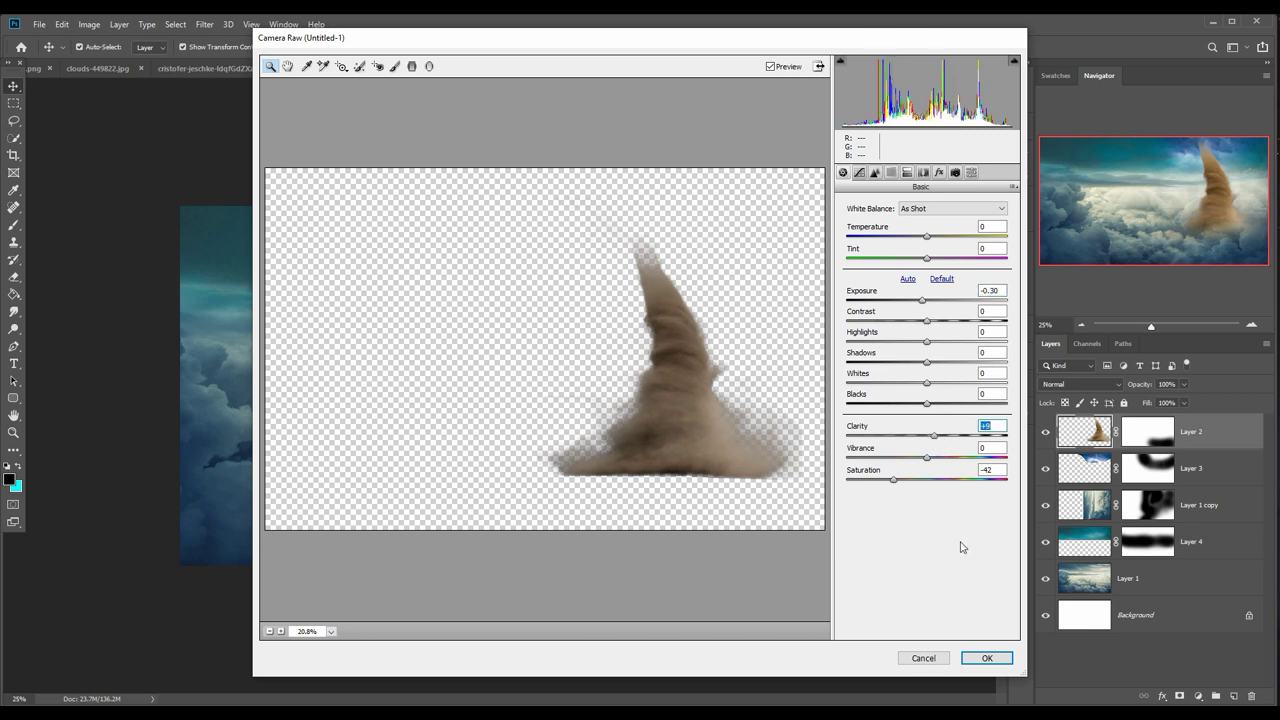
pyautogui.click(985, 658)
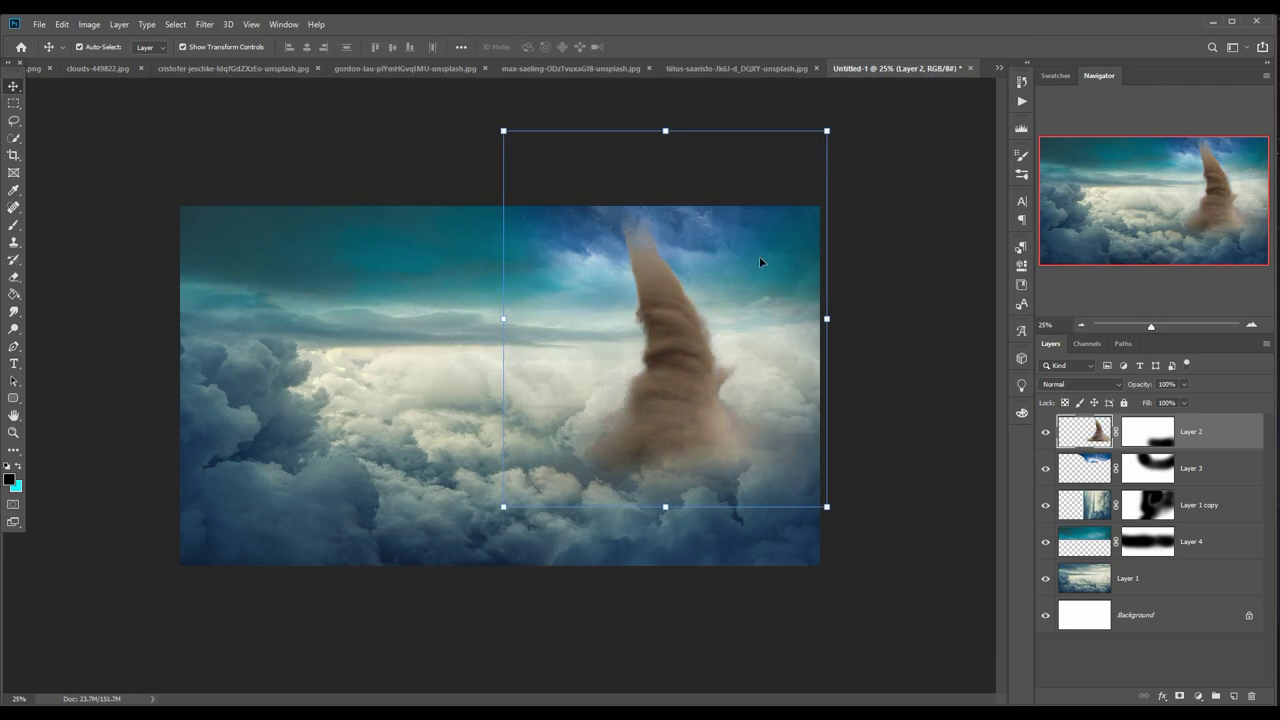
# Reapply Camera Raw to the tornado with Exposure +0.15, Temperature -27 and Saturation -14.
pyautogui.click(205, 28)
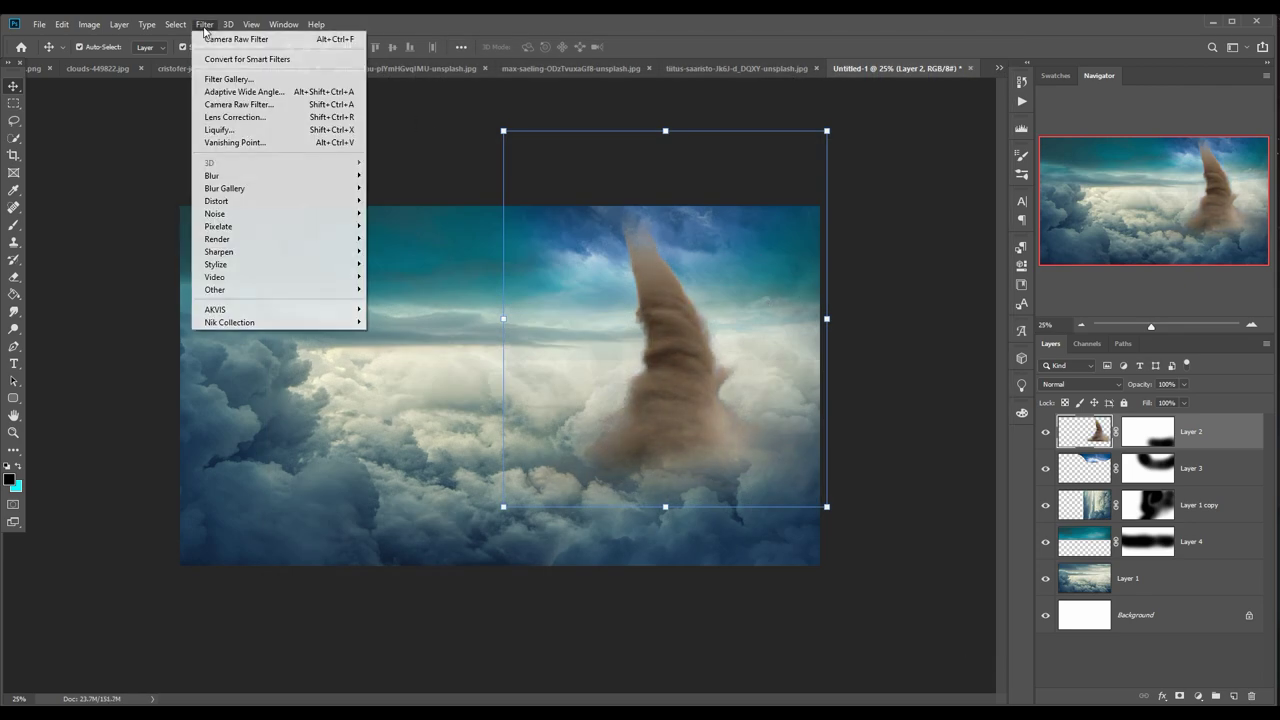
pyautogui.click(228, 108)
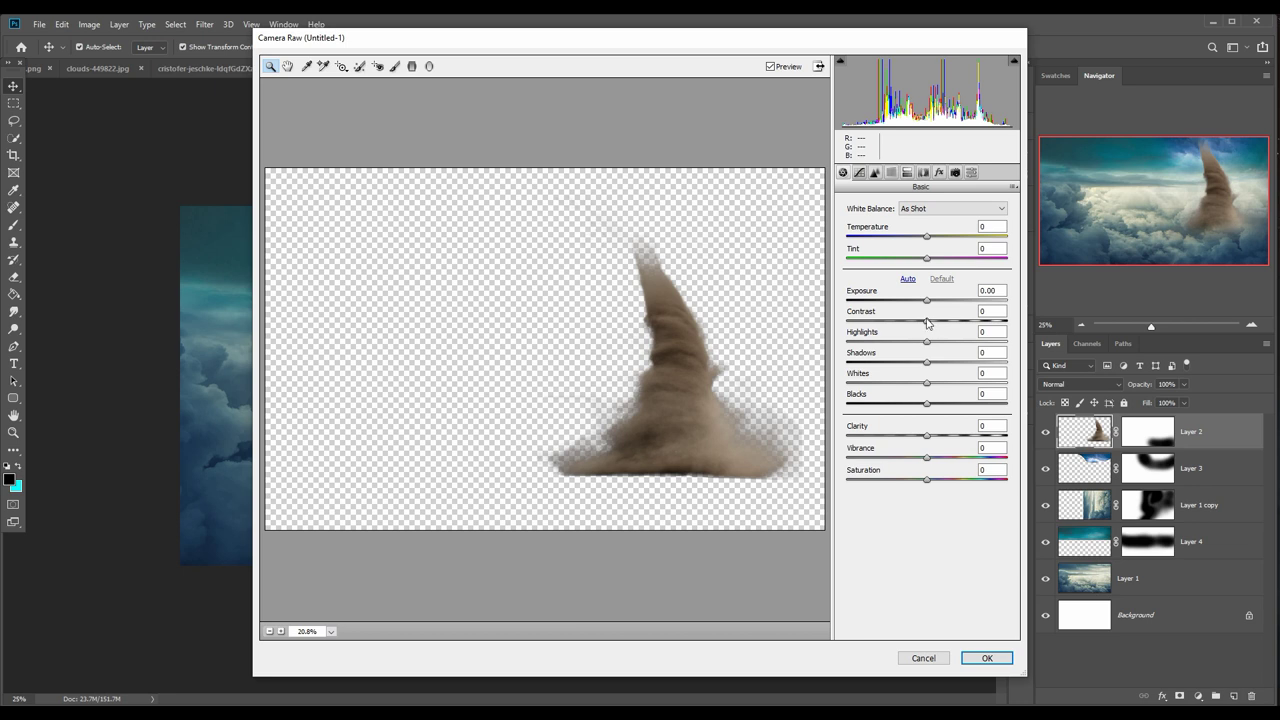
pyautogui.moveTo(926, 482)
pyautogui.mouseDown()
pyautogui.moveTo(895, 483)
pyautogui.moveTo(913, 482)
pyautogui.mouseUp()
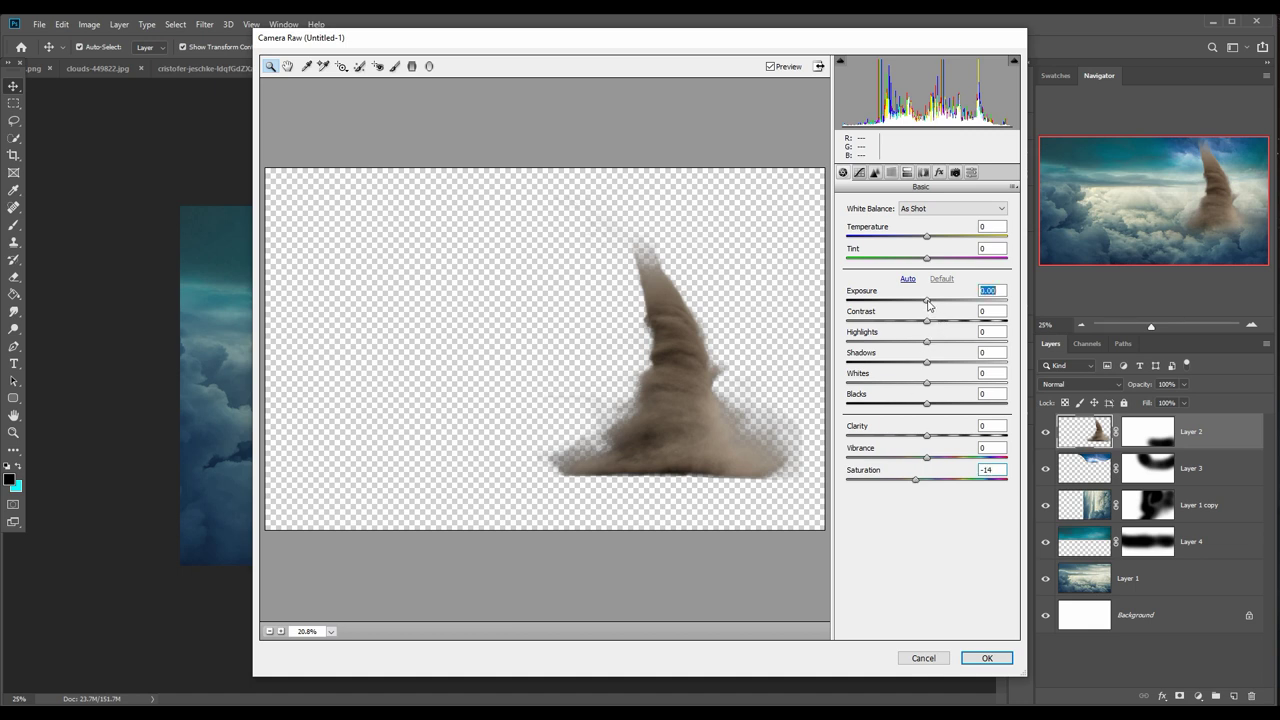
pyautogui.moveTo(928, 301); pyautogui.dragTo(930, 301)
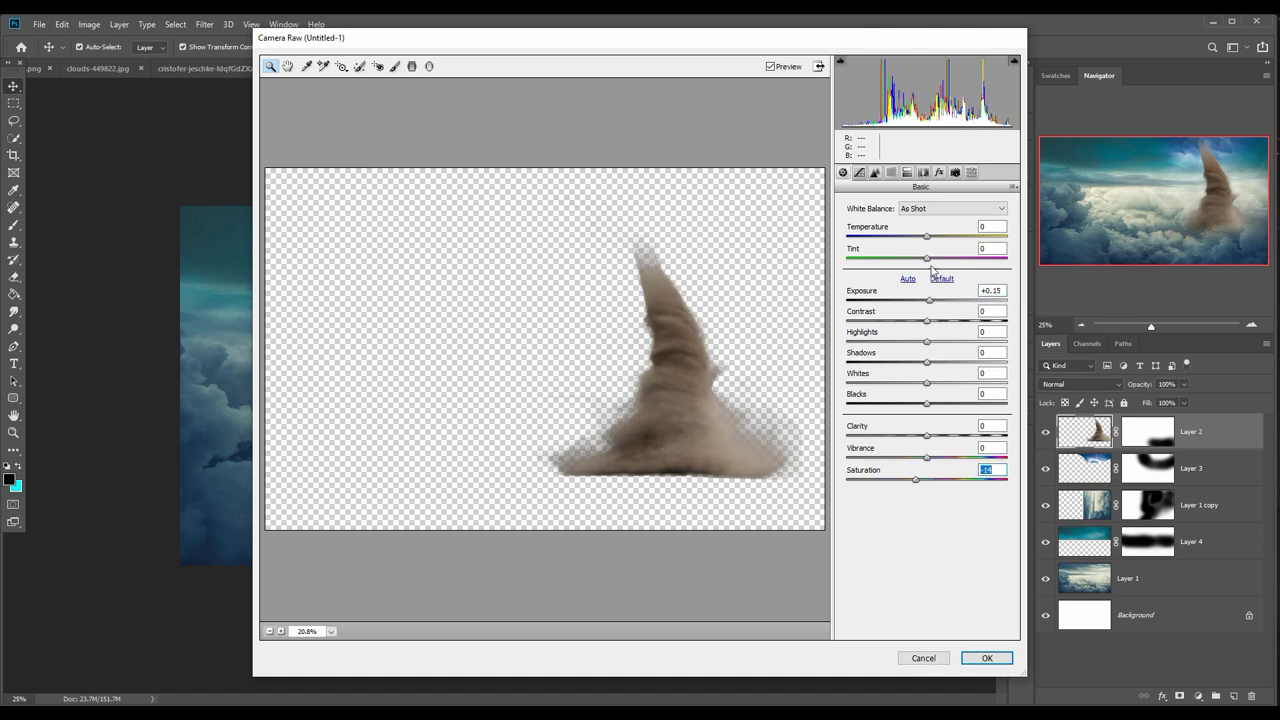
pyautogui.moveTo(927, 237); pyautogui.dragTo(905, 237)
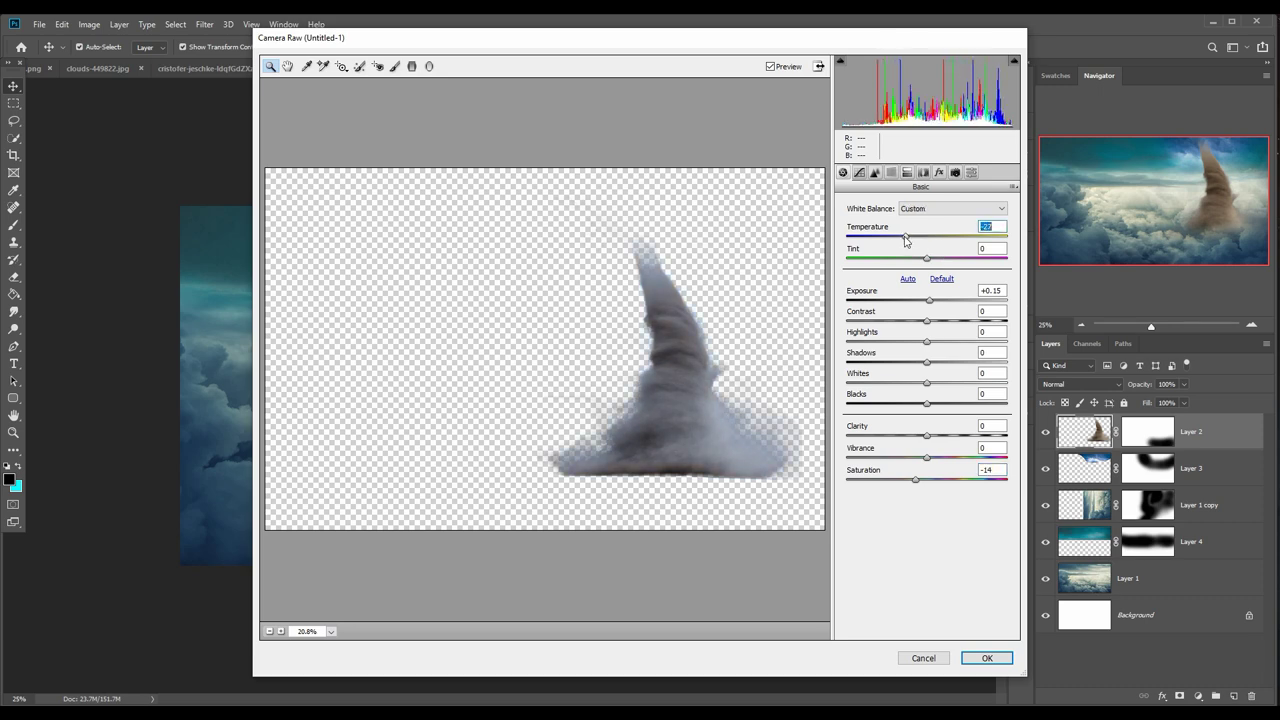
pyautogui.click(996, 656)
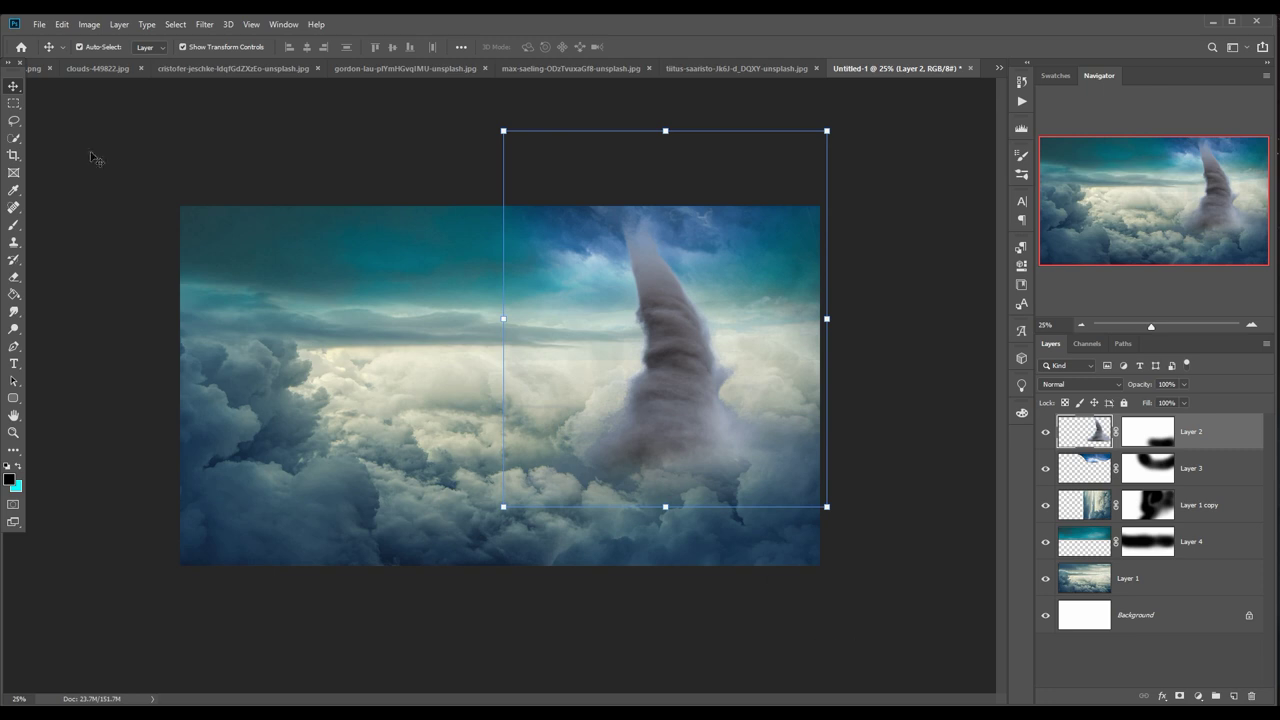
# Duplicate the tornado layer (Layer 2).
pyautogui.rightClick(1208, 432)
pyautogui.click(1068, 215)
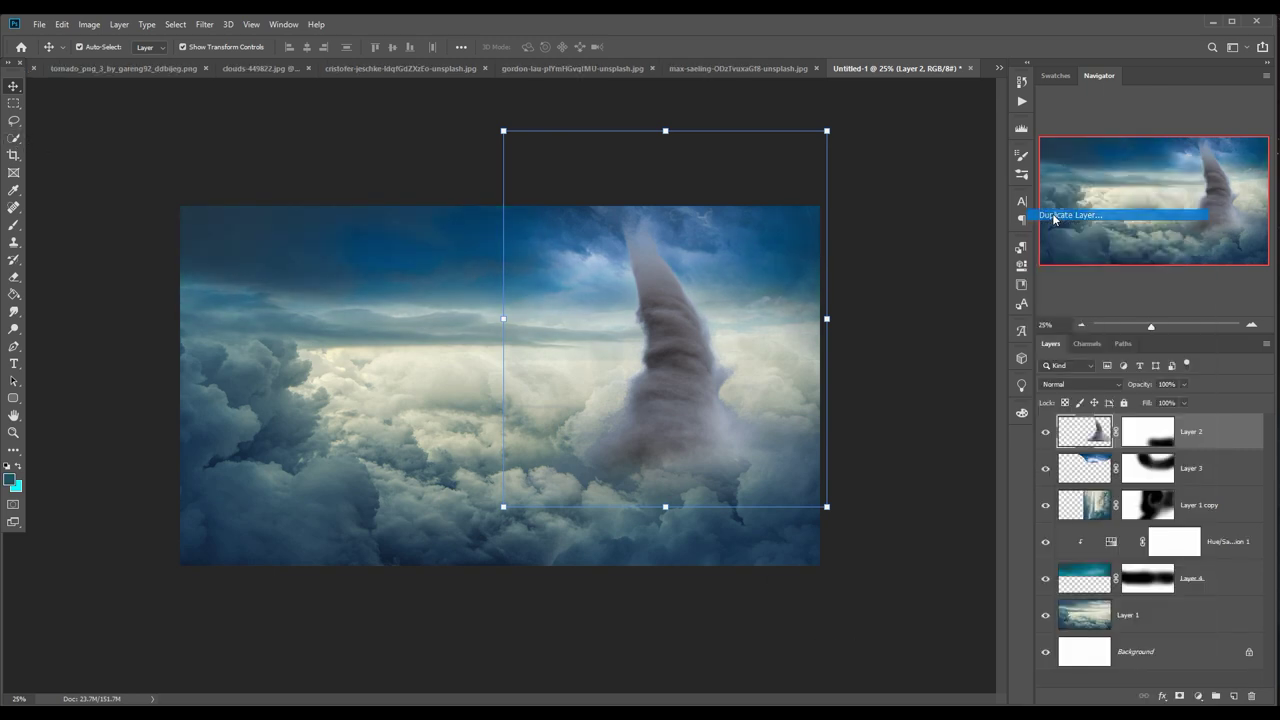
pyautogui.click(745, 211)
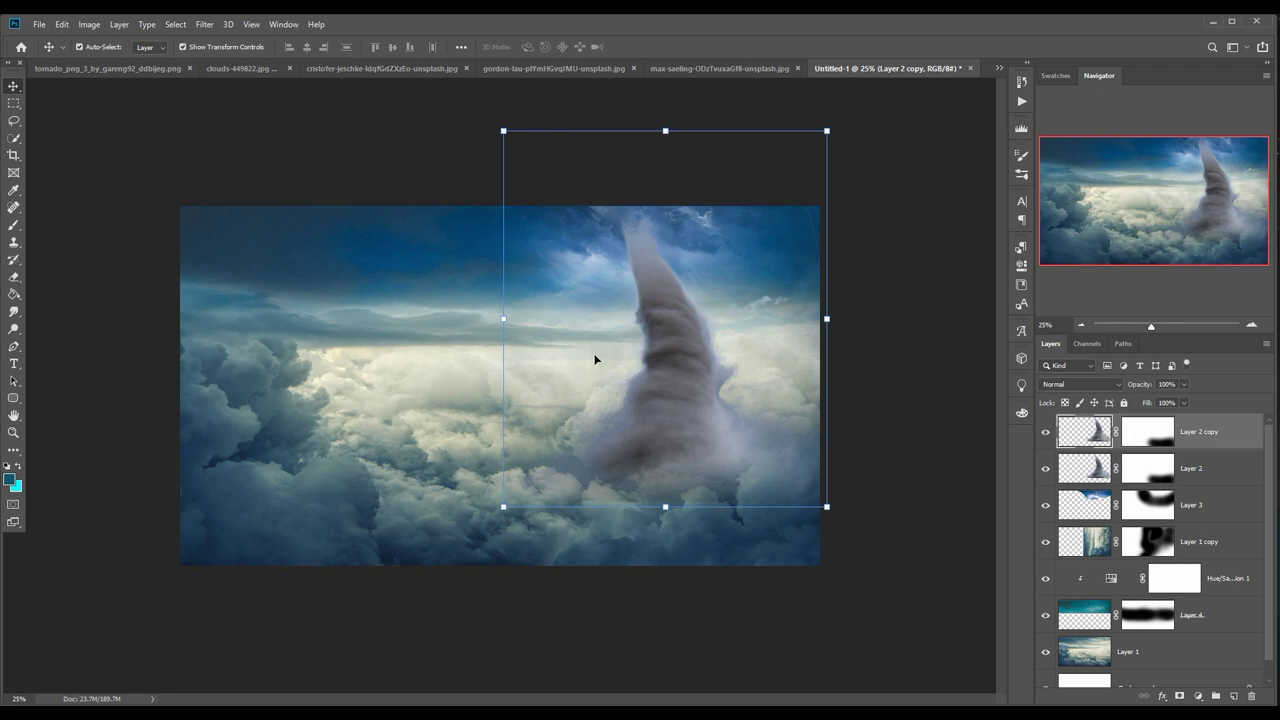
# Colorize the copy via Hue/Saturation with Hue 189, Saturation +65, Lightness +3.
pyautogui.click(1199, 696)
pyautogui.click(1076, 444)
pyautogui.click(89, 24)
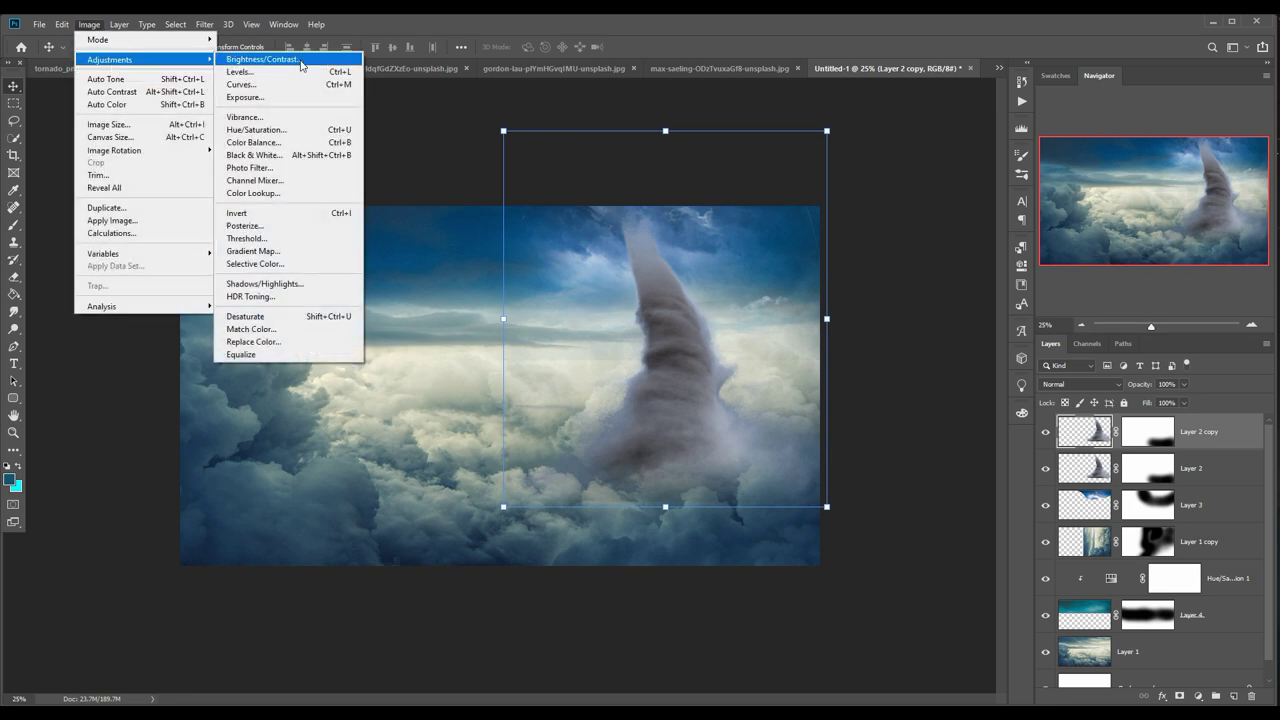
pyautogui.click(285, 129)
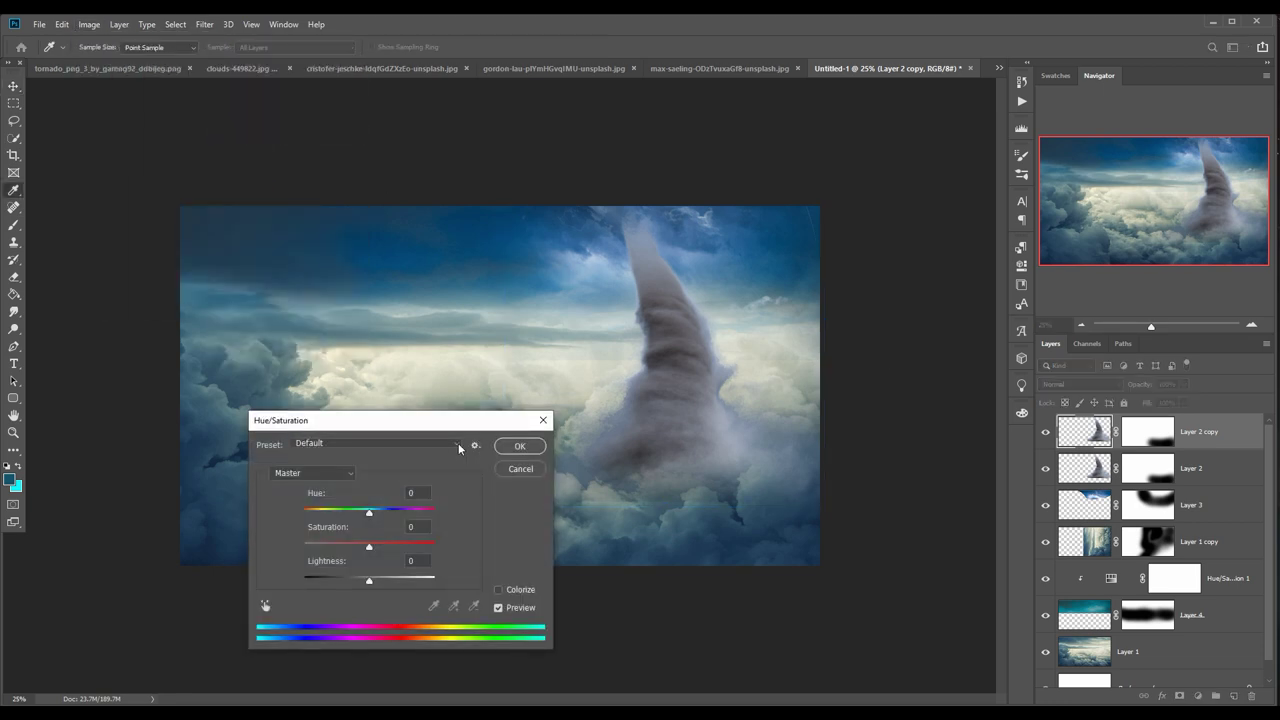
pyautogui.moveTo(443, 422); pyautogui.dragTo(1014, 419)
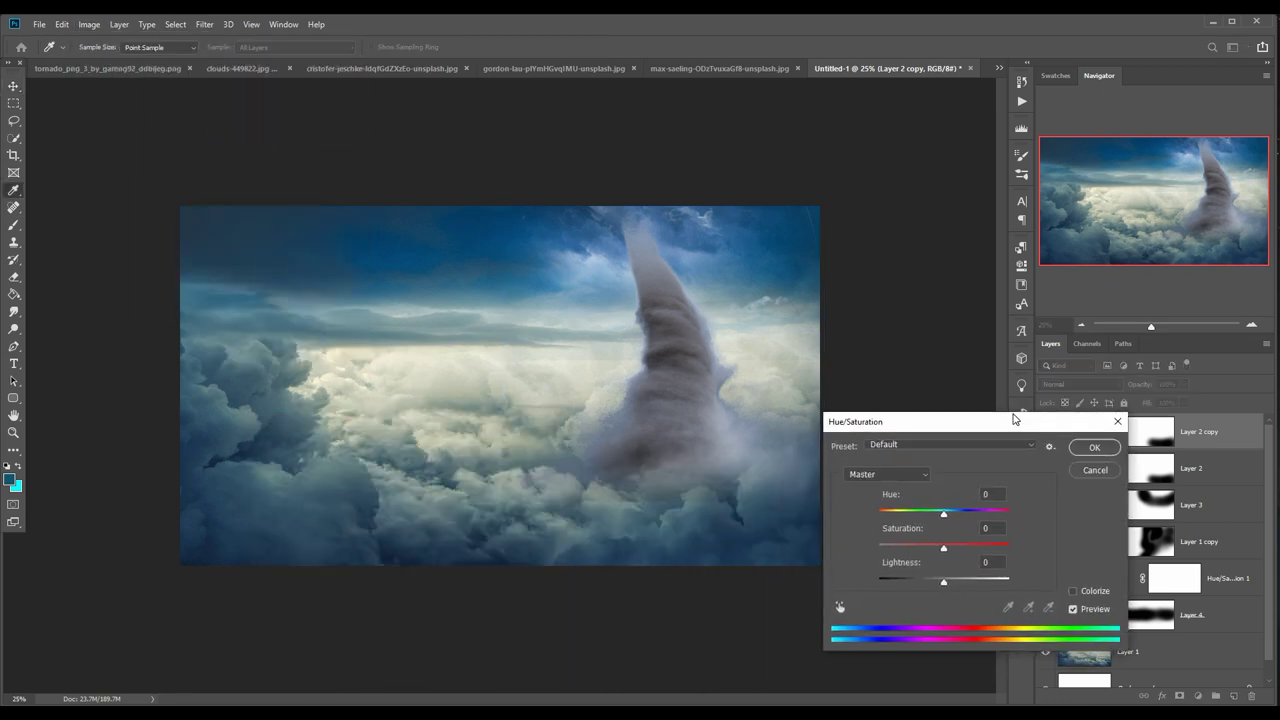
pyautogui.click(1074, 592)
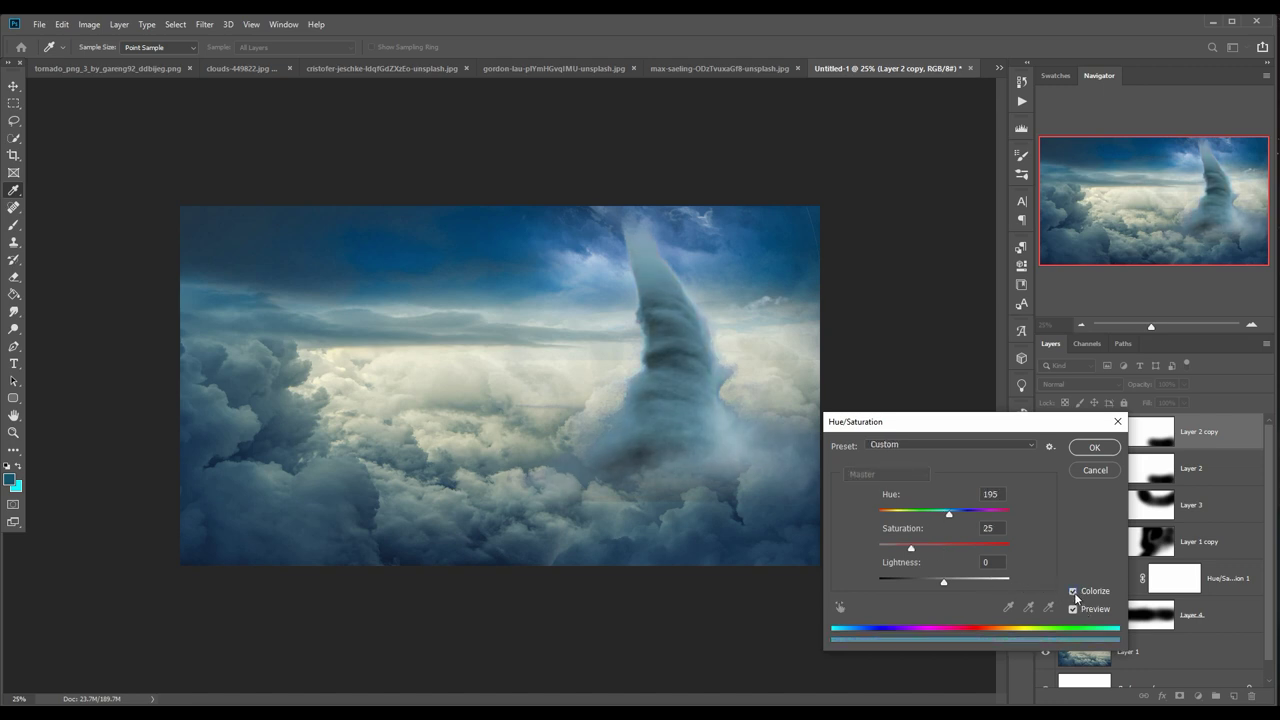
pyautogui.moveTo(915, 547); pyautogui.dragTo(921, 549)
pyautogui.moveTo(945, 581); pyautogui.dragTo(946, 581)
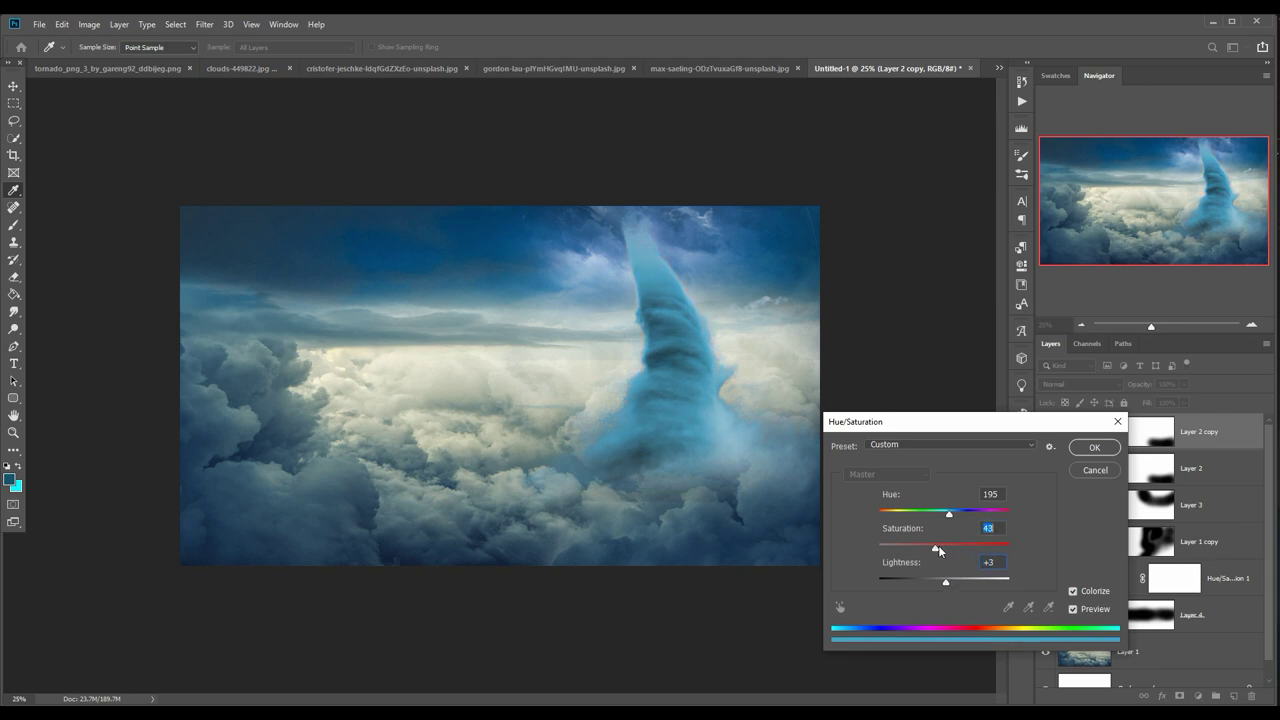
pyautogui.moveTo(951, 516); pyautogui.dragTo(948, 518)
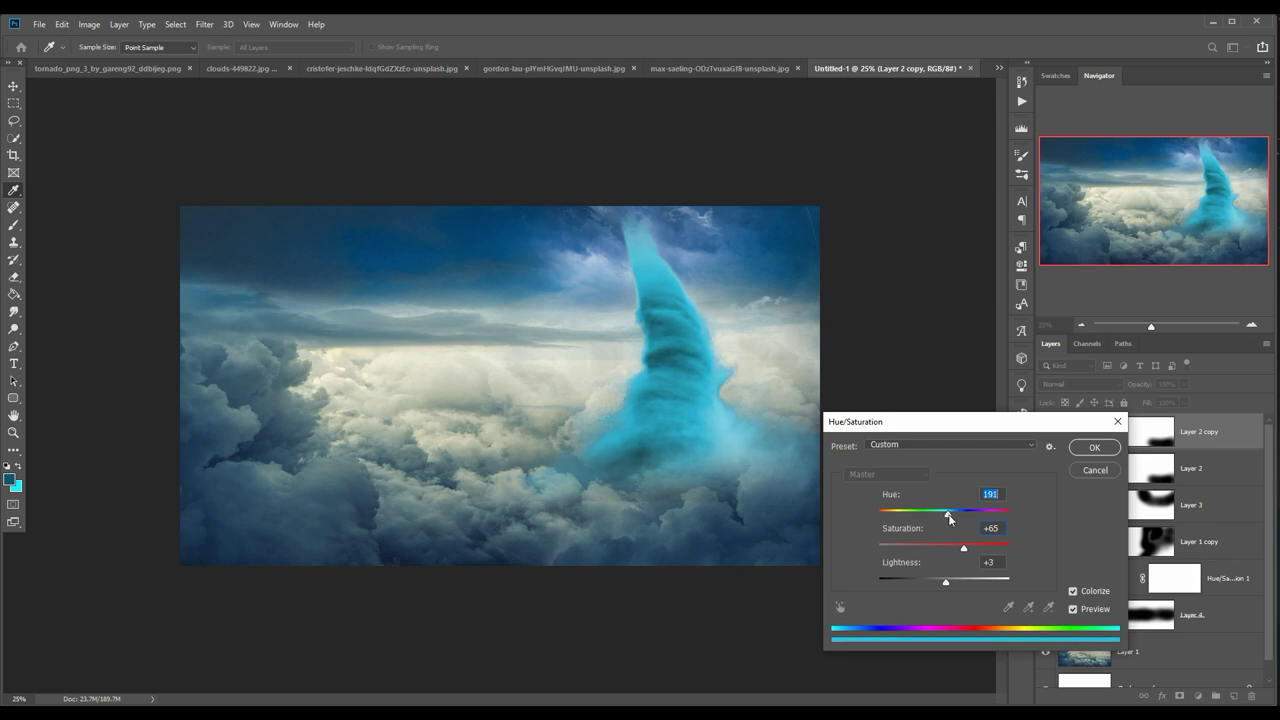
pyautogui.click(1095, 448)
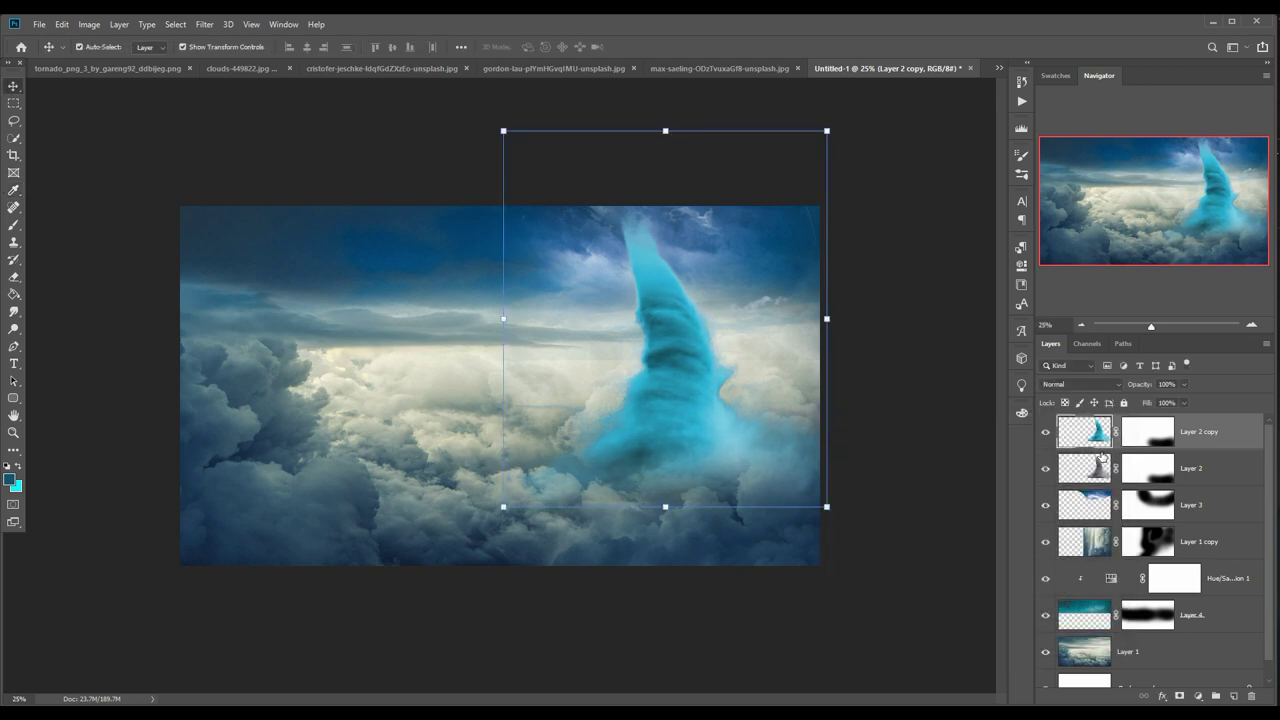
# Set the cyan copy's blend mode to Hard Light and target its layer mask with the Brush.
pyautogui.click(1118, 386)
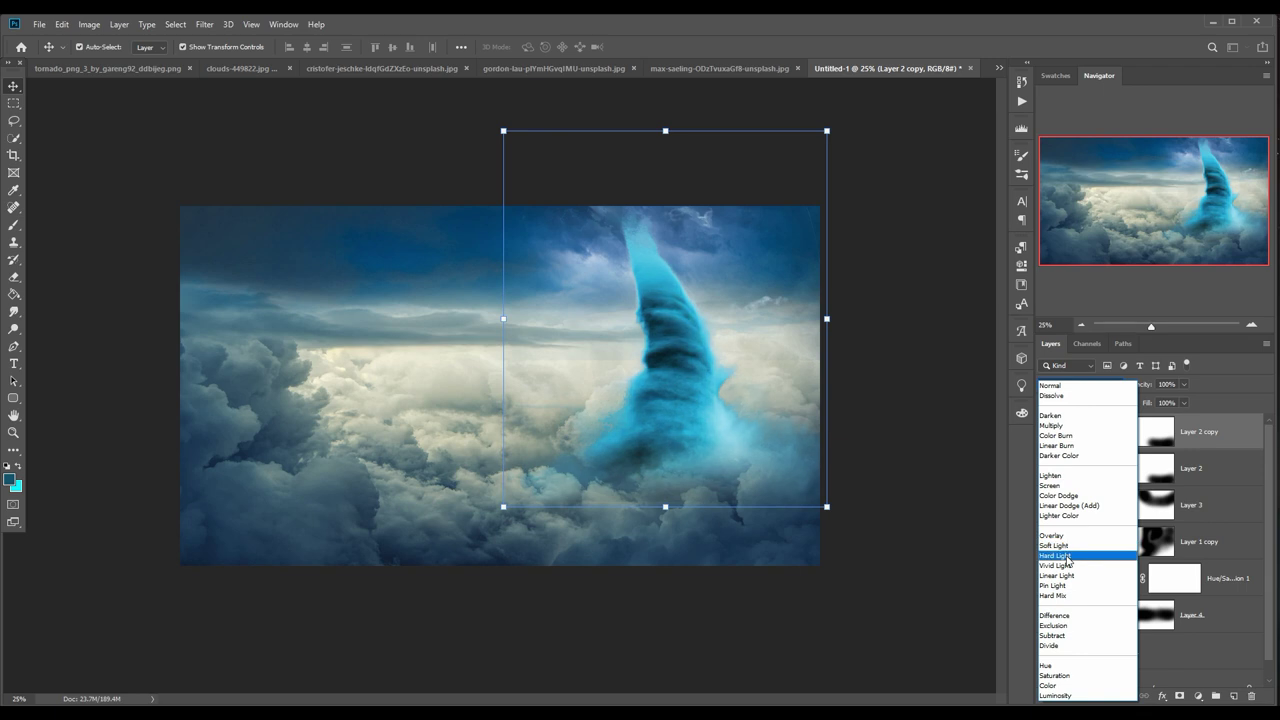
pyautogui.click(1067, 556)
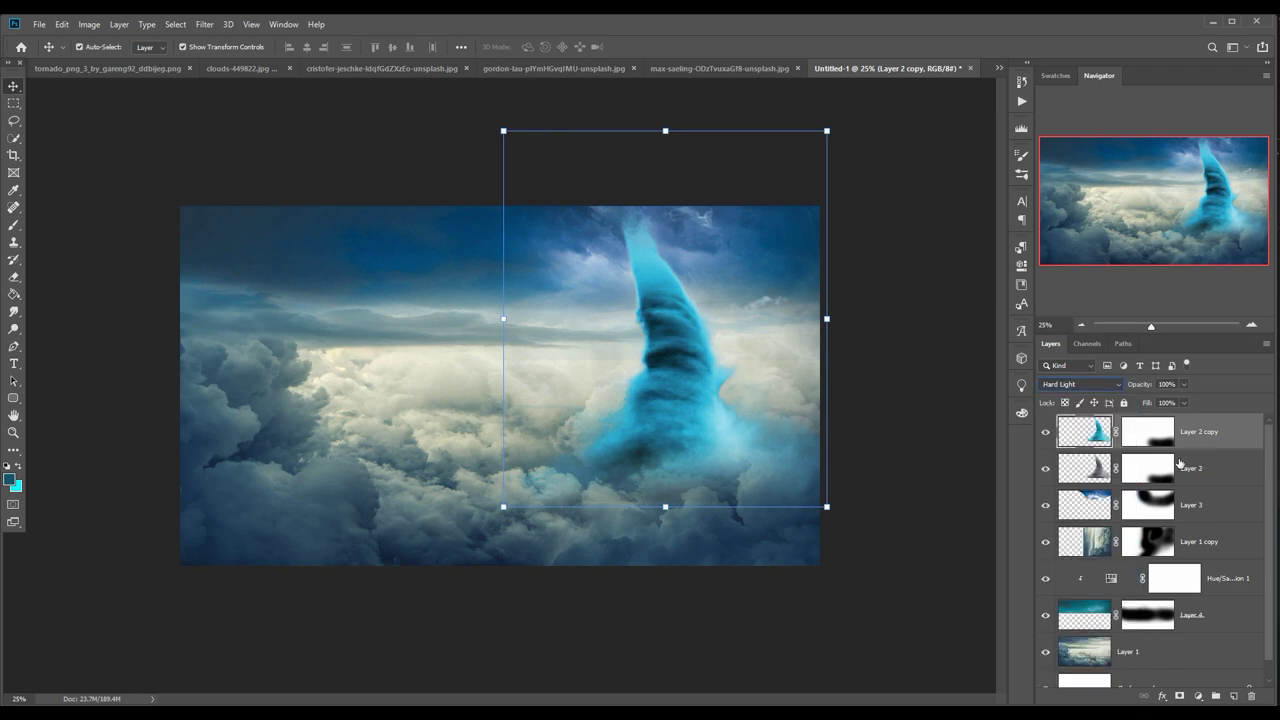
pyautogui.click(1156, 440)
pyautogui.click(14, 225)
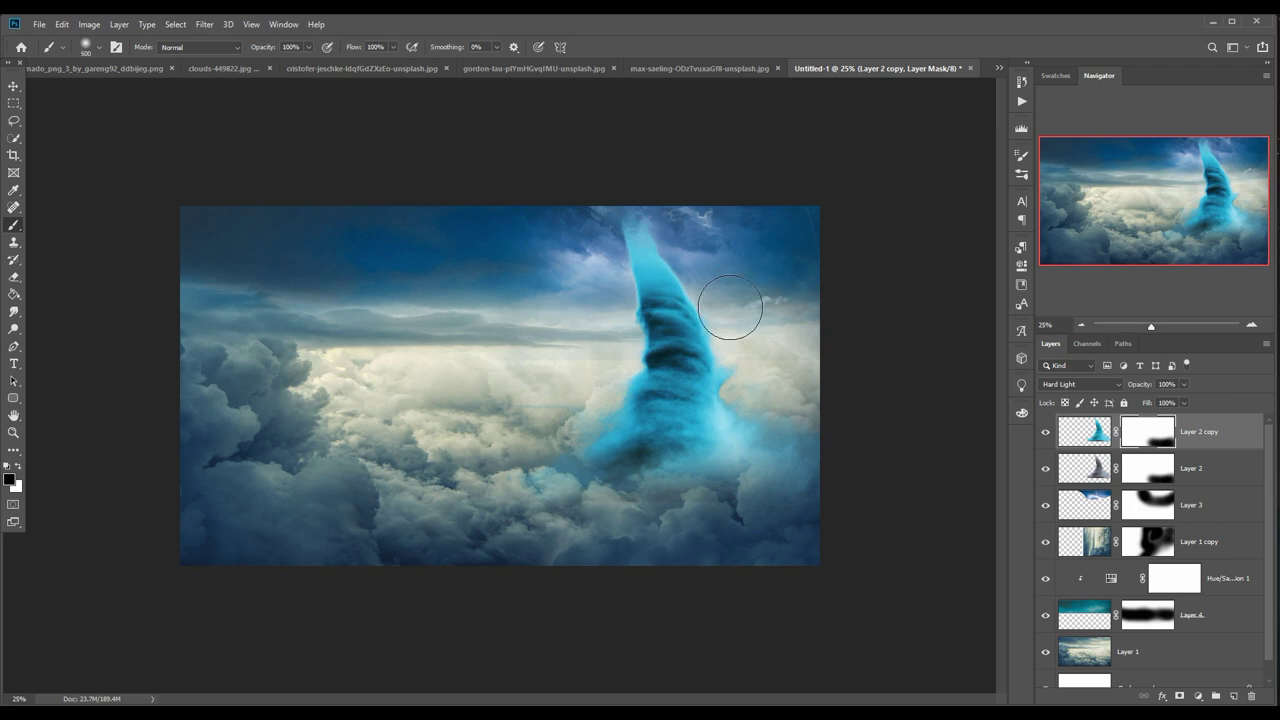
# With a 500 px brush, mask the cyan glow off the tornado's top and base.
pyautogui.press(']')
pyautogui.moveTo(645, 275); pyautogui.dragTo(742, 337)
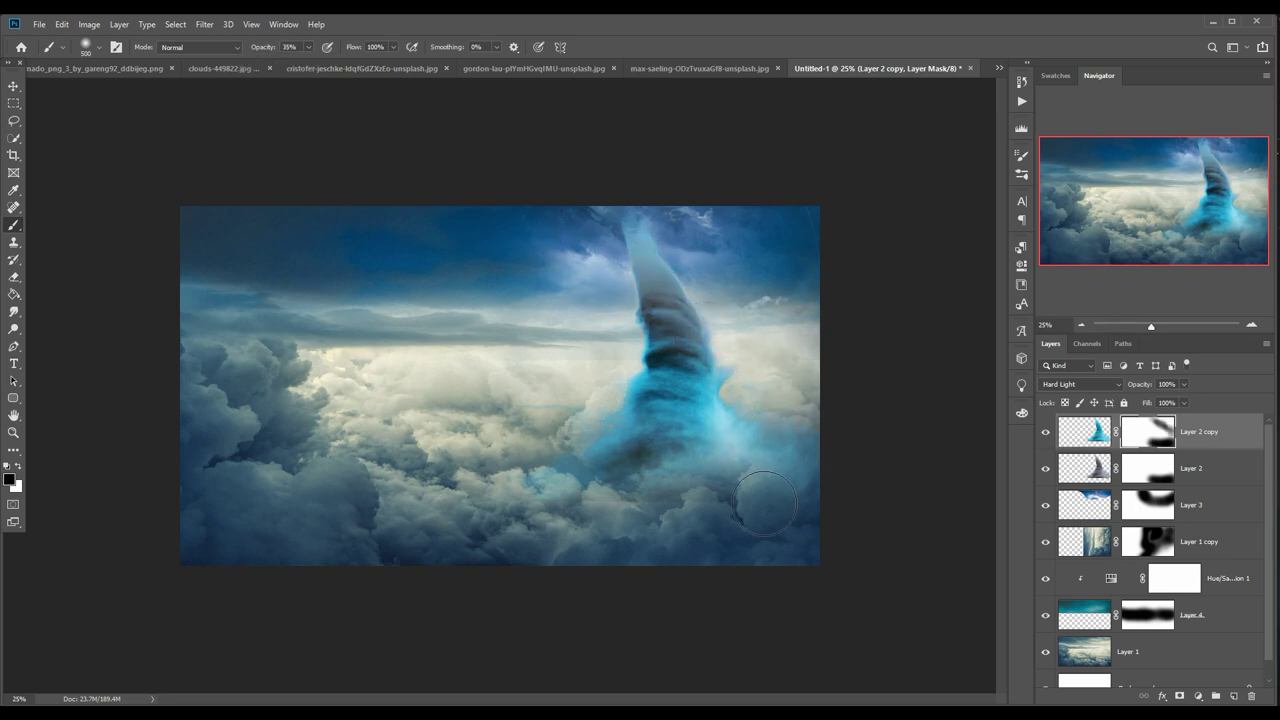
pyautogui.moveTo(765, 503); pyautogui.dragTo(712, 445)
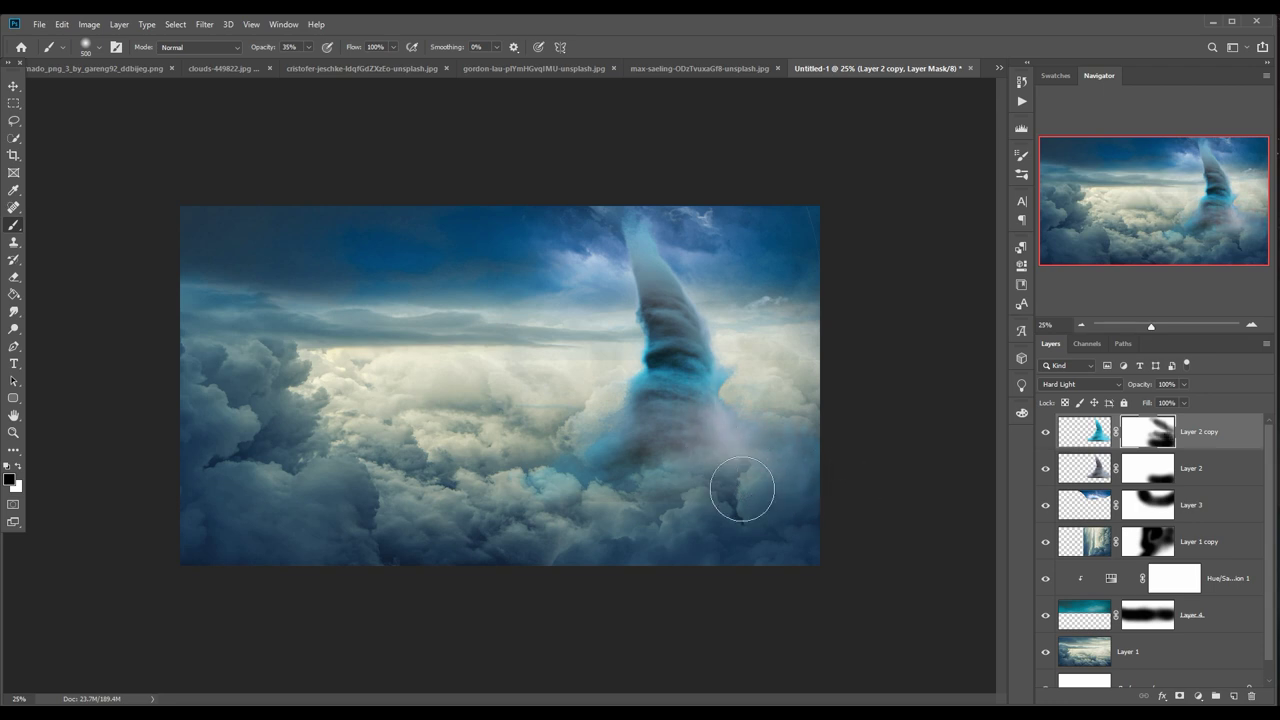
pyautogui.moveTo(742, 489); pyautogui.dragTo(771, 425)
pyautogui.moveTo(641, 238); pyautogui.dragTo(712, 277)
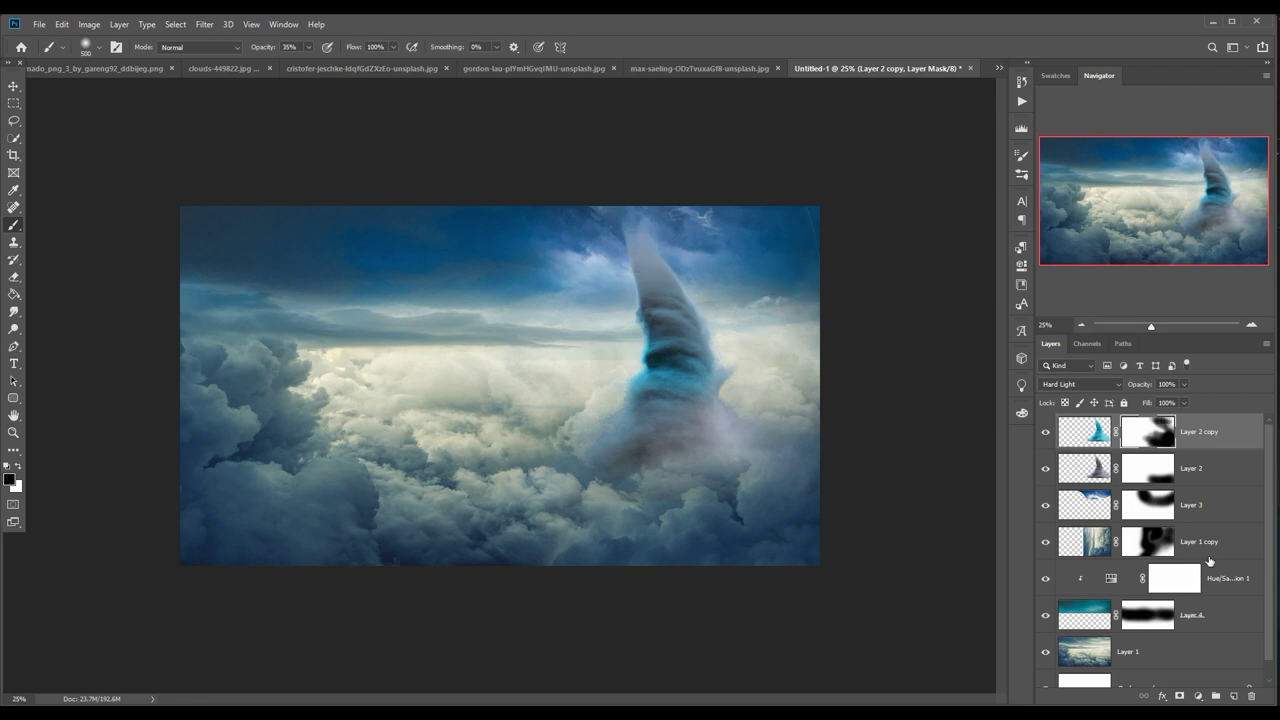
pyautogui.hotkey('ctrl', '2')
# Add a new layer clipped to the cyan tornado copy in Overlay blend mode.
pyautogui.click(1236, 697)
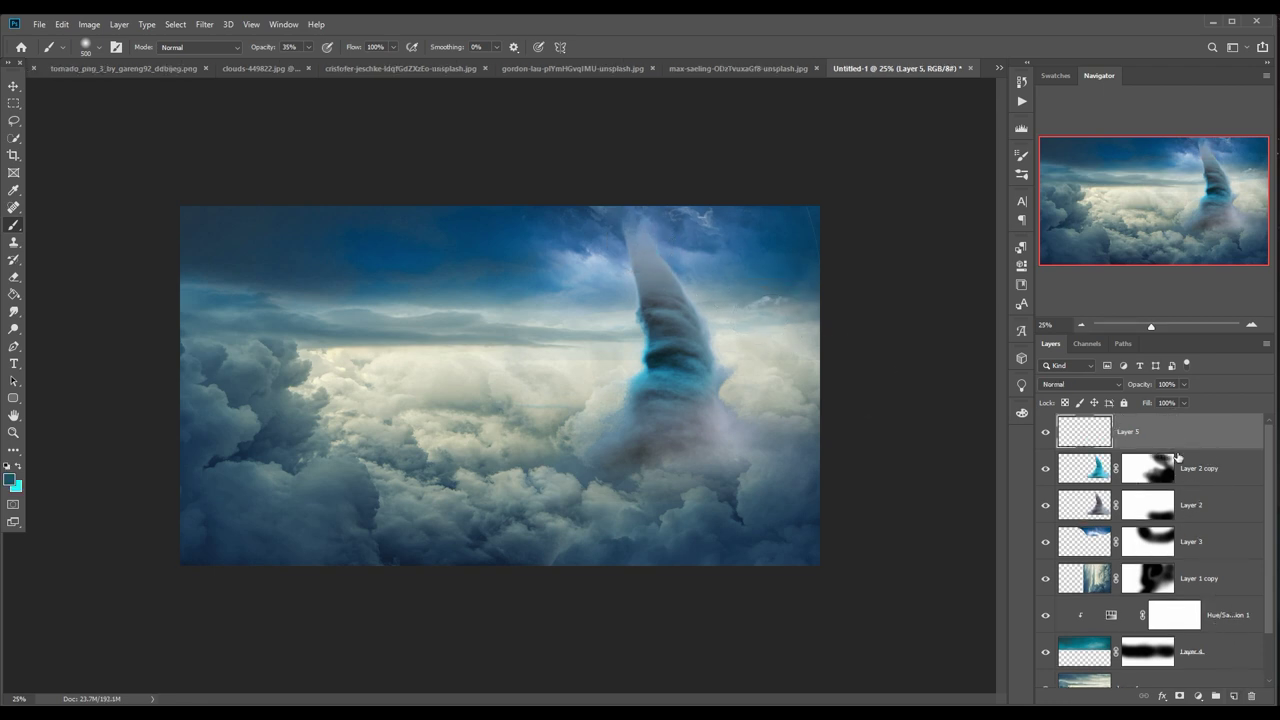
pyautogui.rightClick(1170, 427)
pyautogui.click(1036, 399)
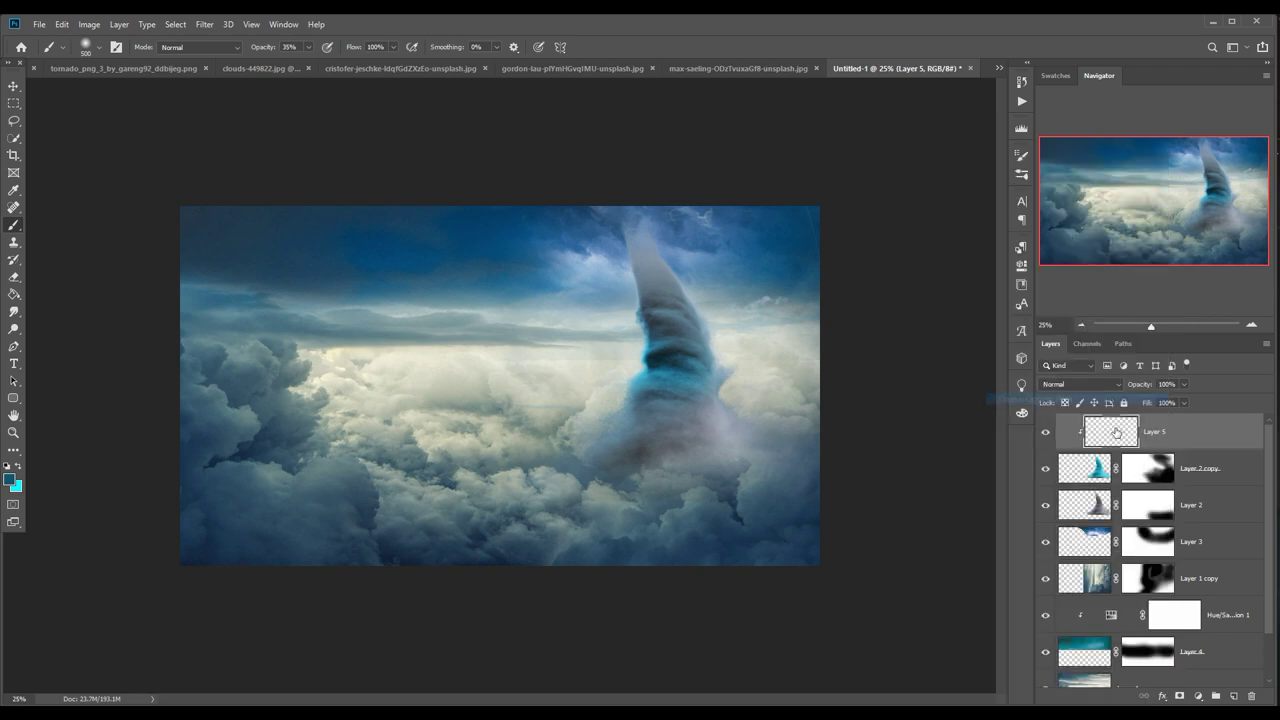
pyautogui.click(1088, 385)
# Paint soft near-white strokes on the Overlay layer to brighten the tornado's cyan middle.
pyautogui.click(10, 480)
pyautogui.click(739, 356)
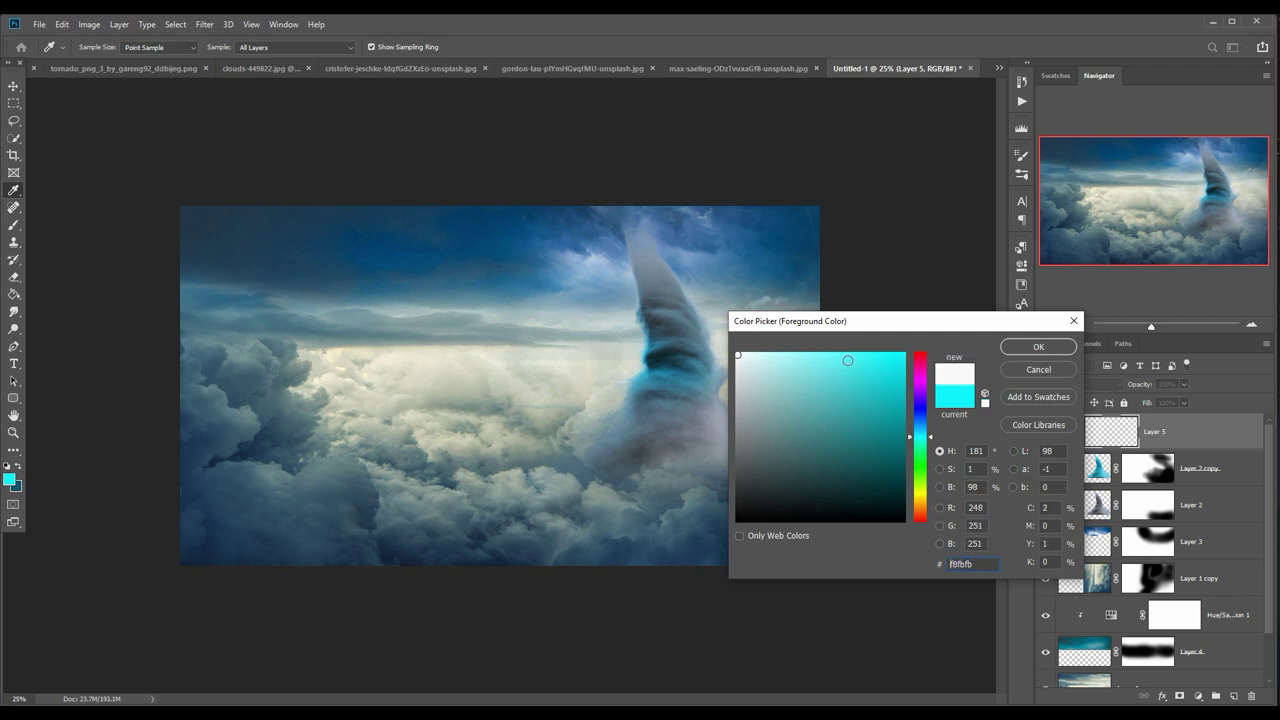
pyautogui.click(1037, 347)
pyautogui.moveTo(700, 401); pyautogui.dragTo(694, 436)
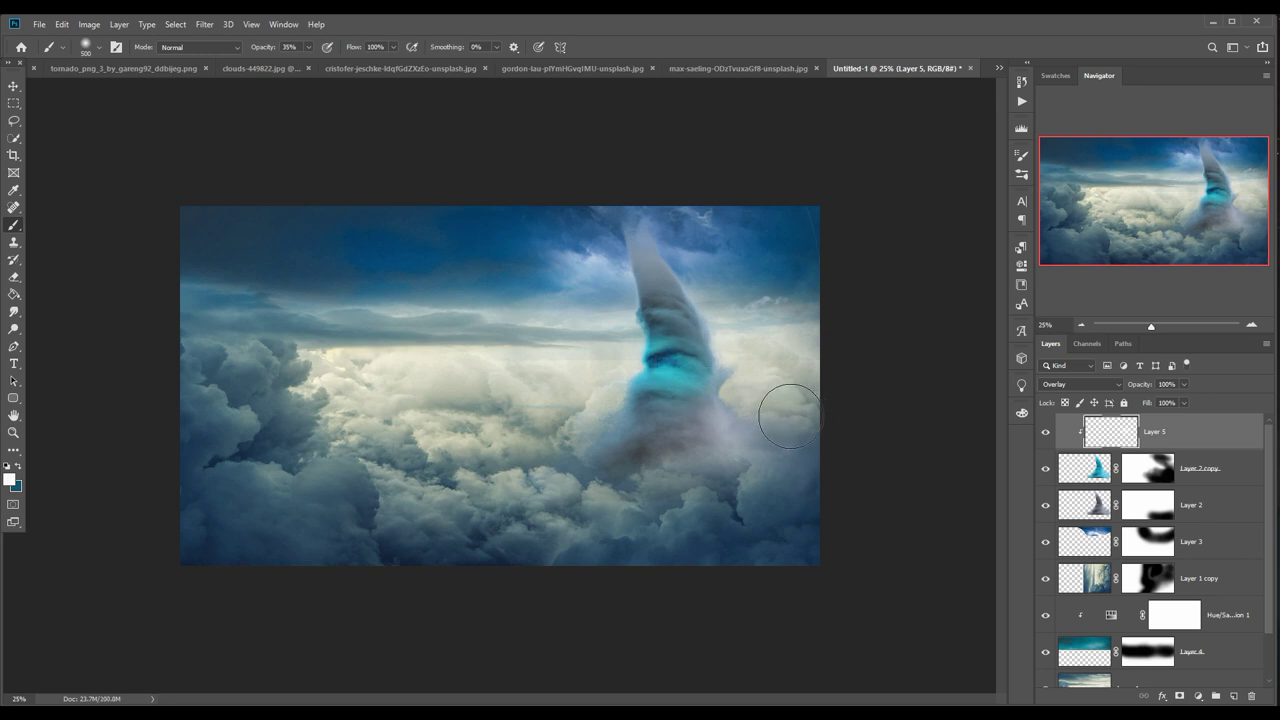
pyautogui.moveTo(677, 443); pyautogui.dragTo(687, 436)
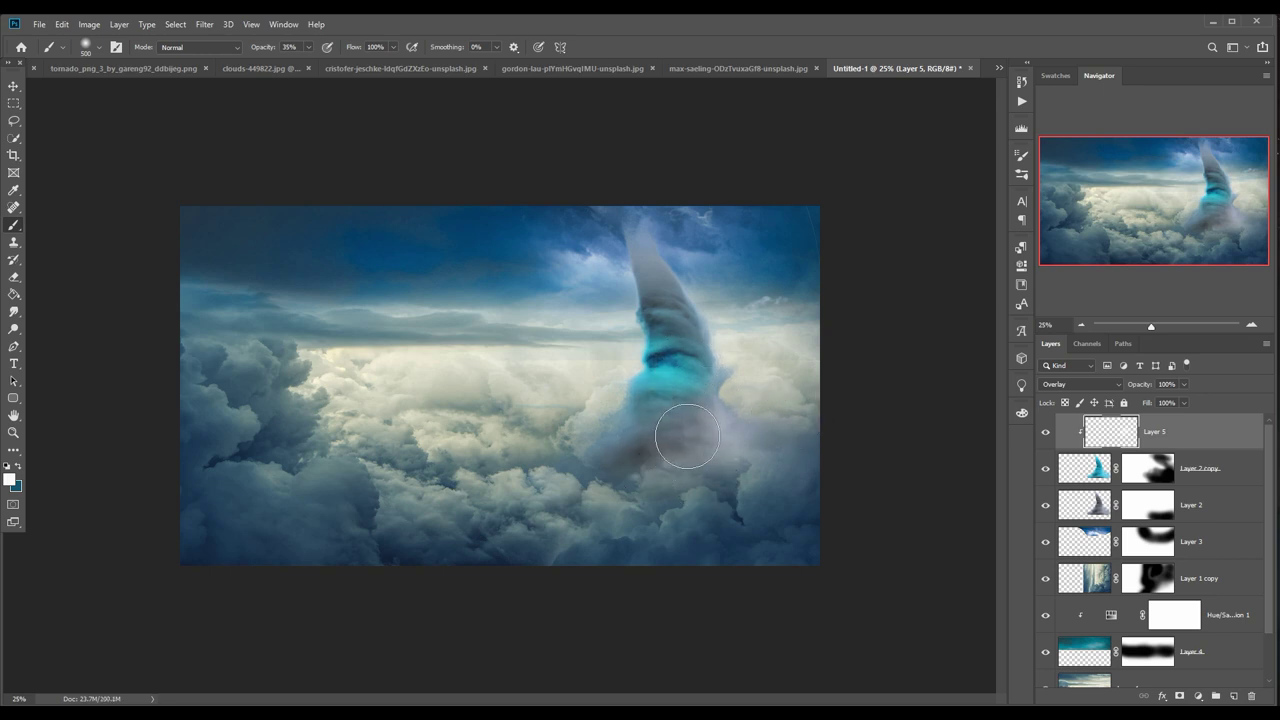
pyautogui.click(13, 87)
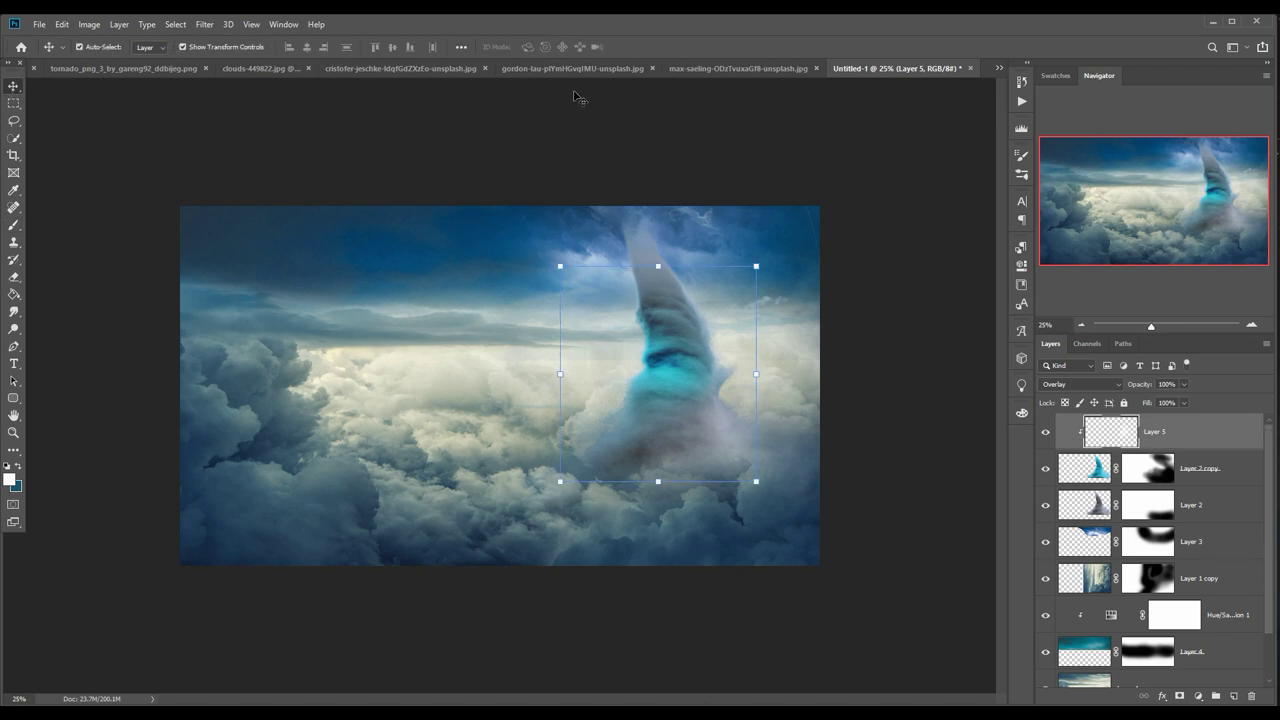
# Look through the gordon-lau, tornado PNG, tomasz-sroka and cloud-horizon photo documents.
pyautogui.click(564, 68)
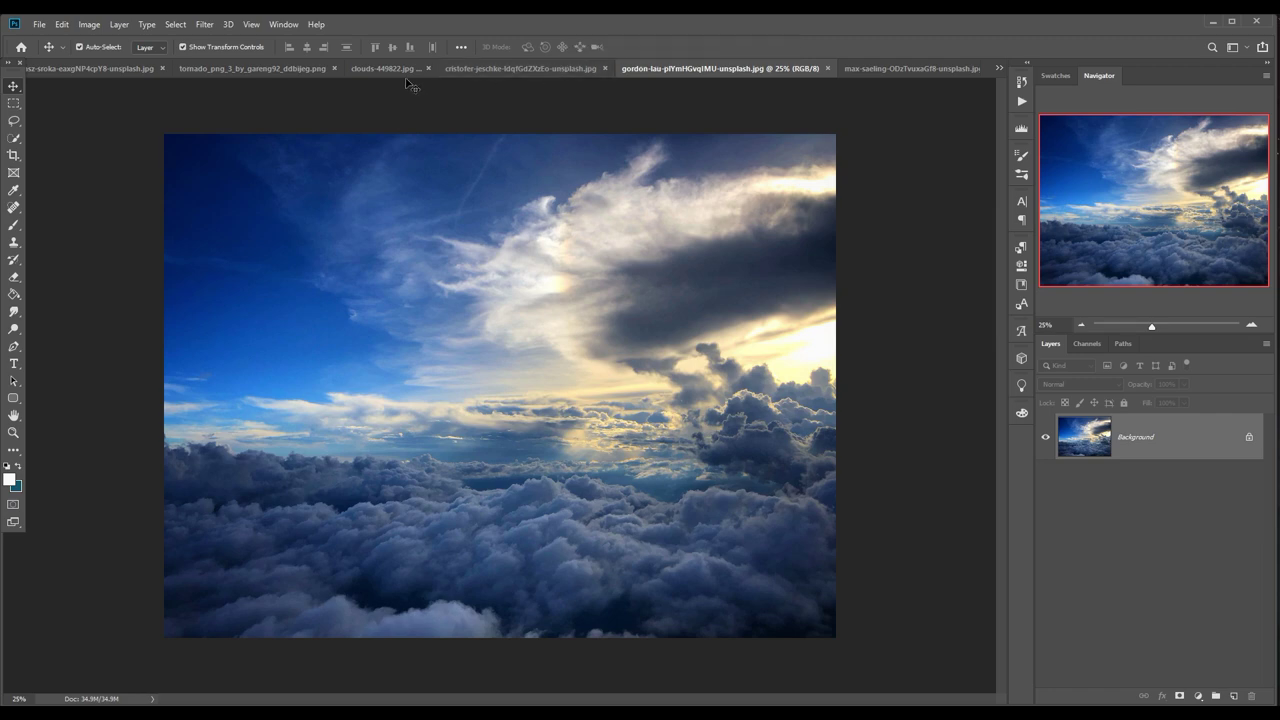
pyautogui.click(282, 69)
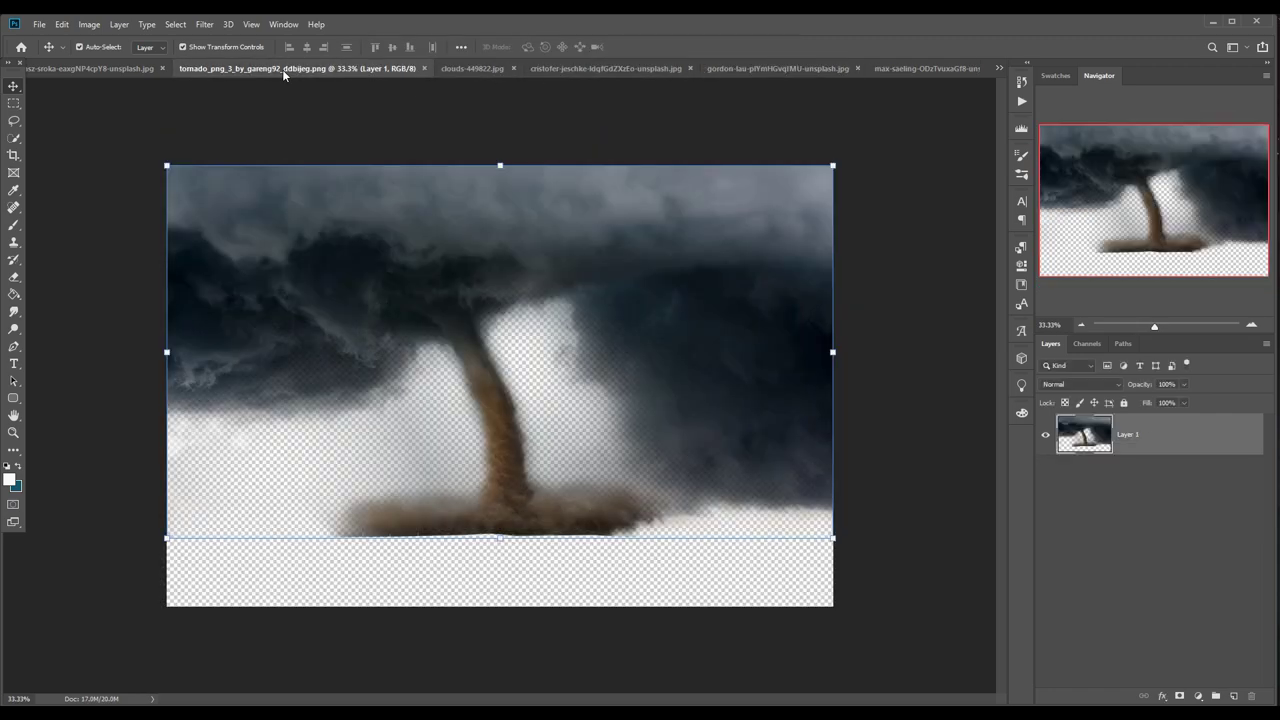
pyautogui.click(94, 71)
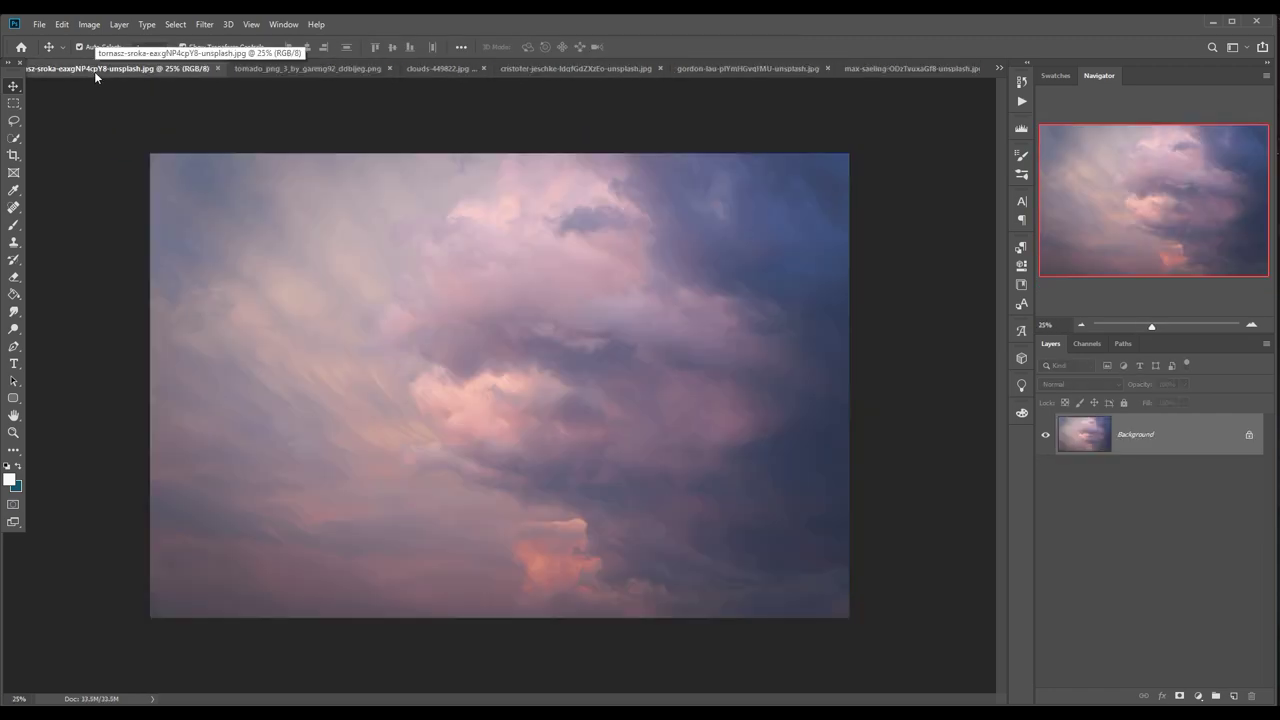
pyautogui.click(999, 68)
pyautogui.click(1062, 72)
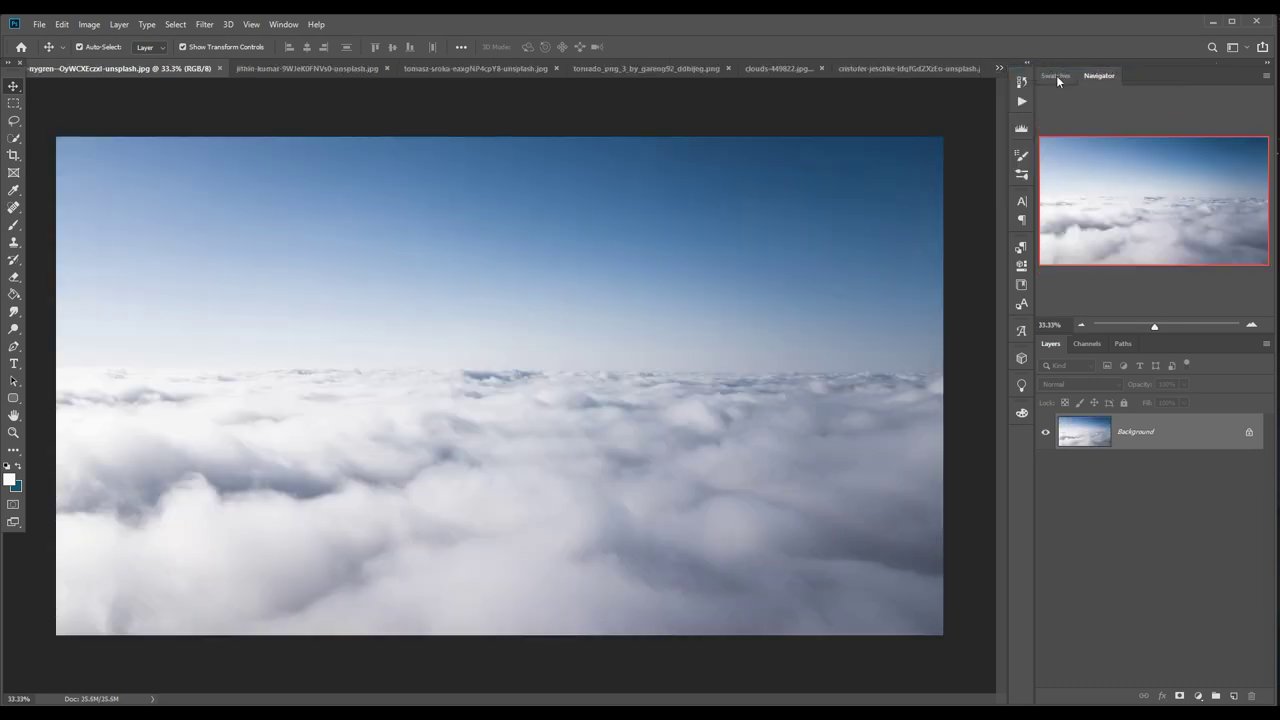
# Check the jithin-kumar and blue cloud photos, then return to the Untitled-1 composite.
pyautogui.click(999, 68)
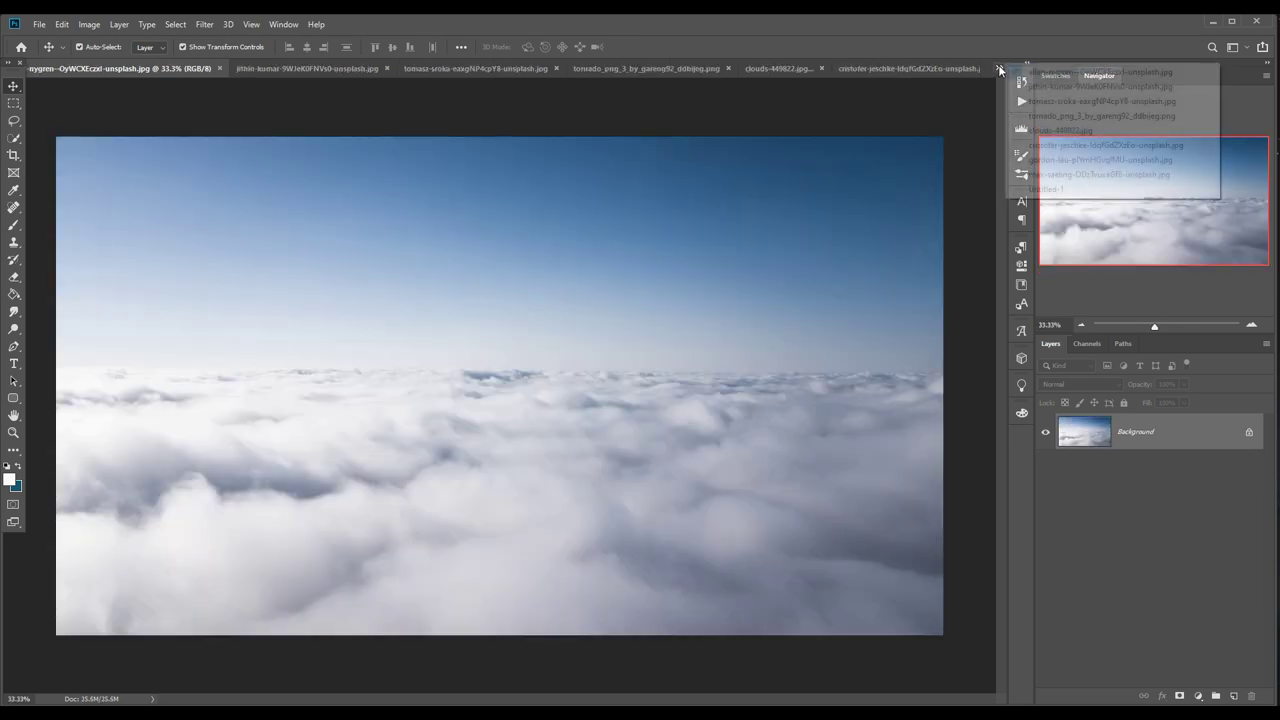
pyautogui.click(1060, 88)
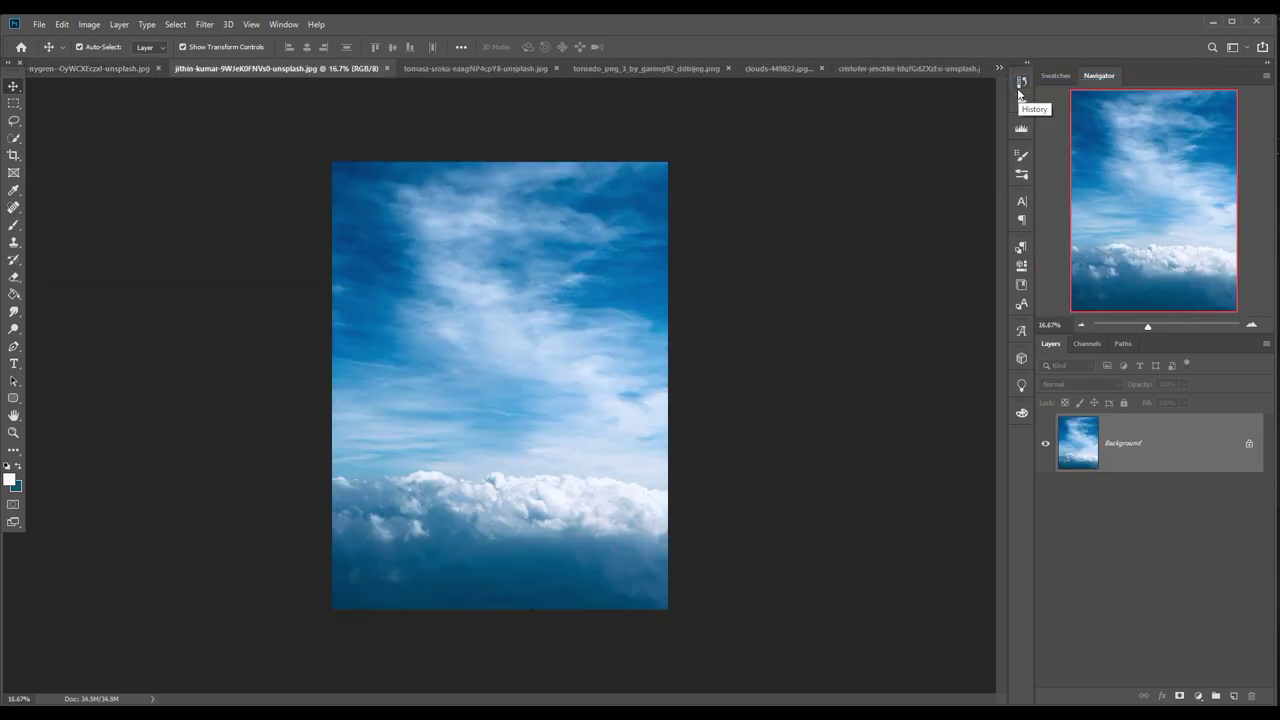
pyautogui.click(999, 68)
pyautogui.click(1046, 103)
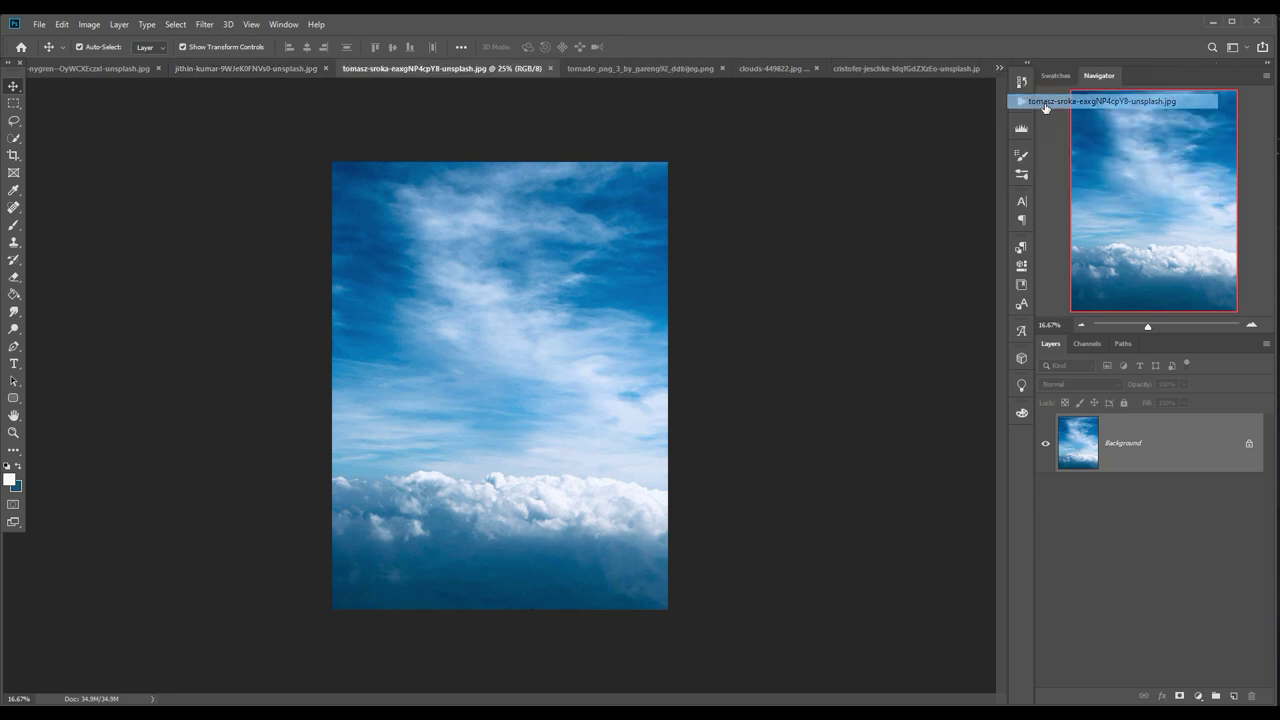
pyautogui.click(999, 69)
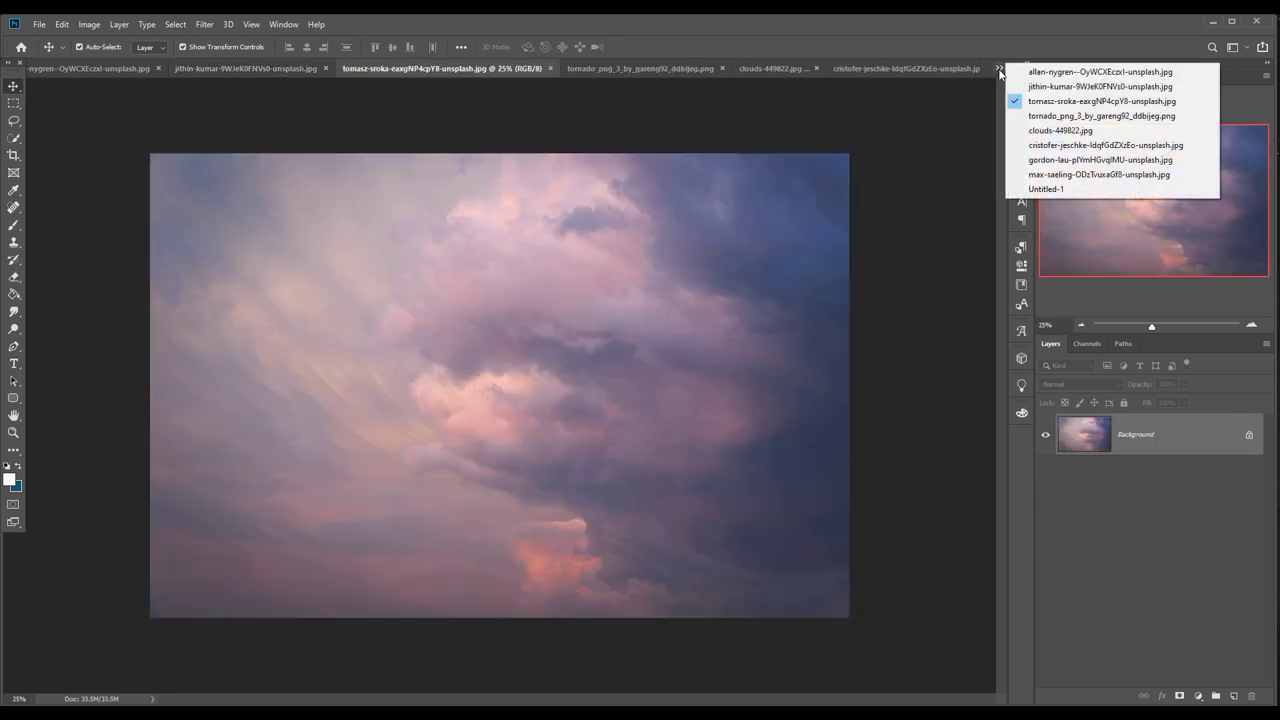
pyautogui.click(937, 698)
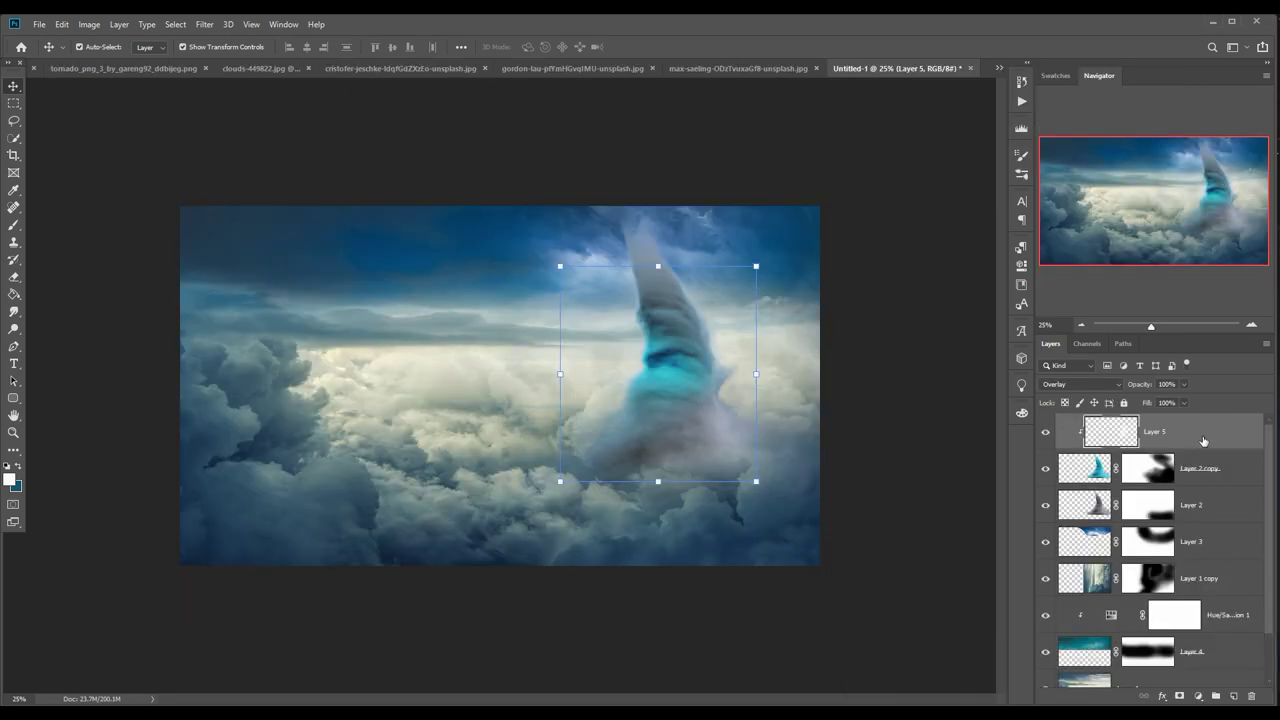
# Merge the tornado layers into Layer 5 and duplicate it as Layer 5 copy.
pyautogui.keyDown('shift'); pyautogui.click(1211, 502); pyautogui.keyUp('shift')
pyautogui.rightClick(1211, 438)
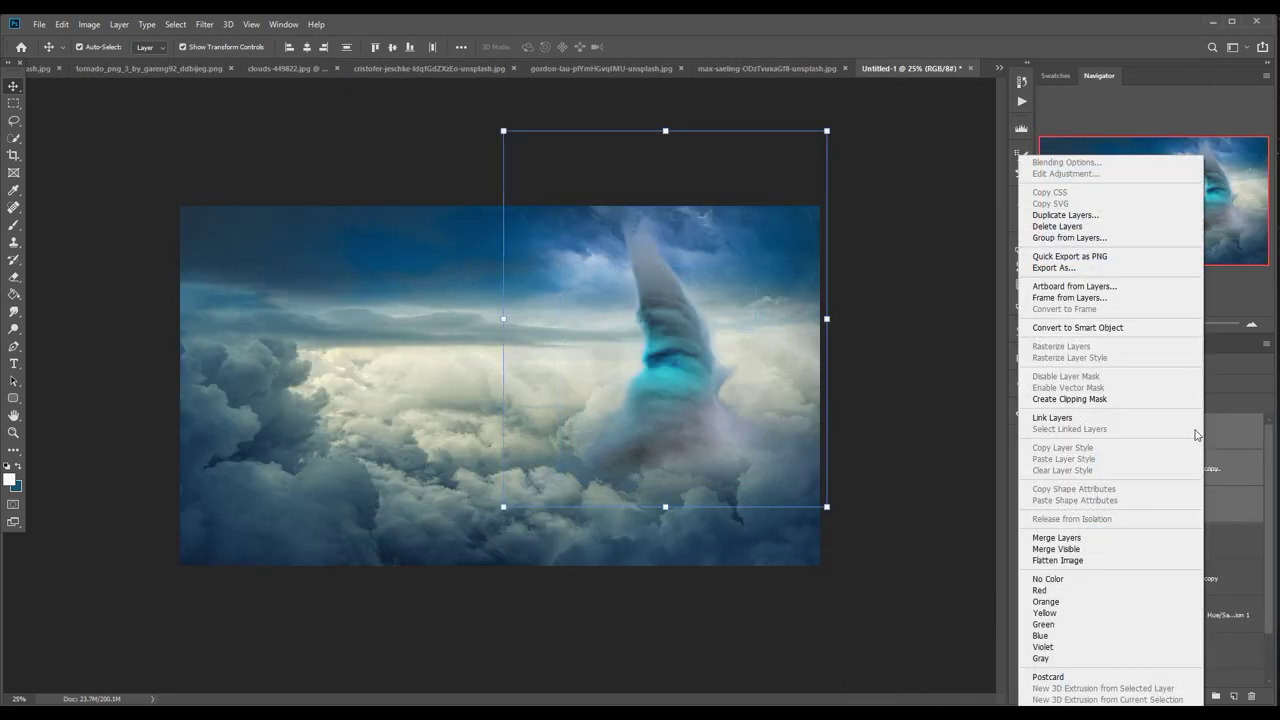
pyautogui.click(1088, 538)
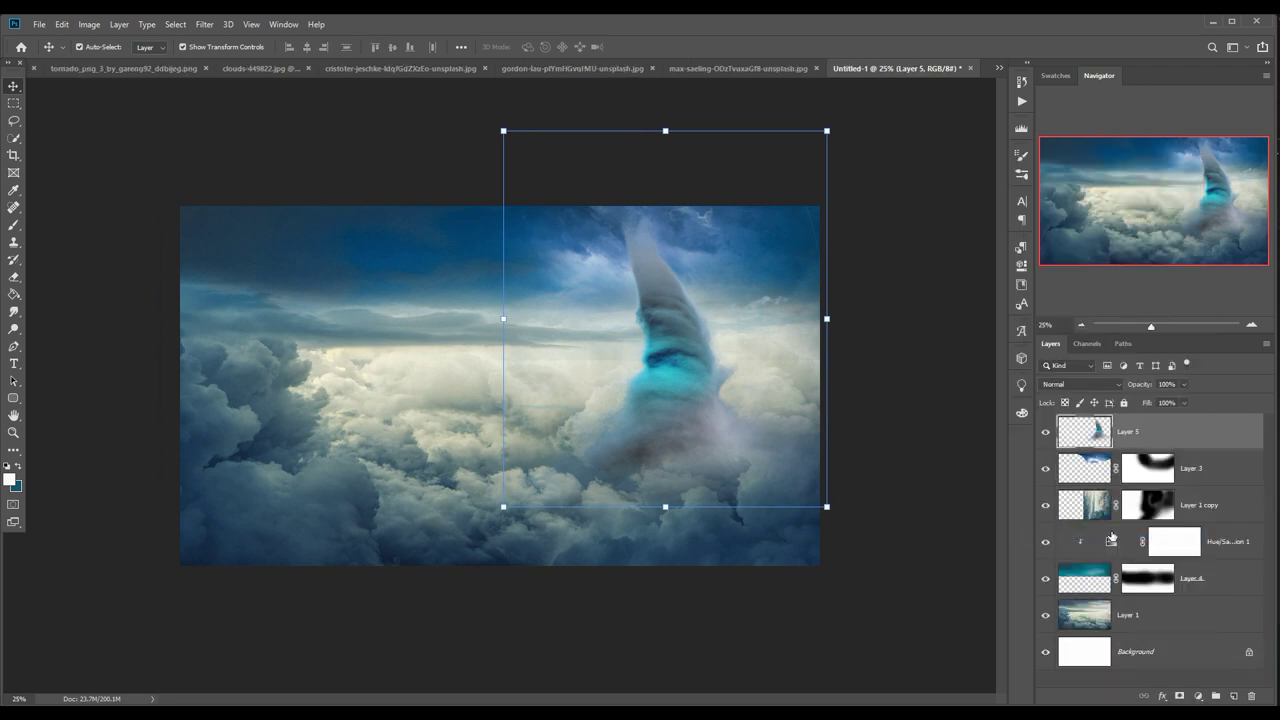
pyautogui.rightClick(1176, 440)
pyautogui.click(1072, 214)
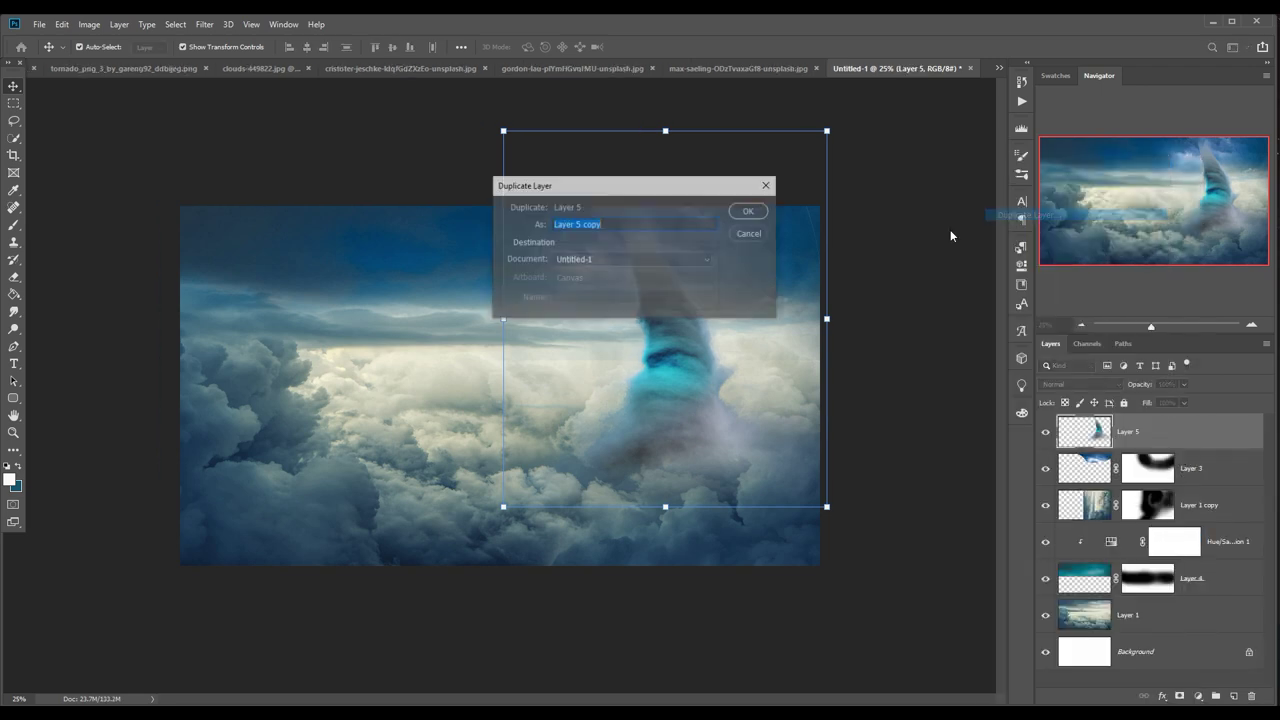
pyautogui.click(764, 215)
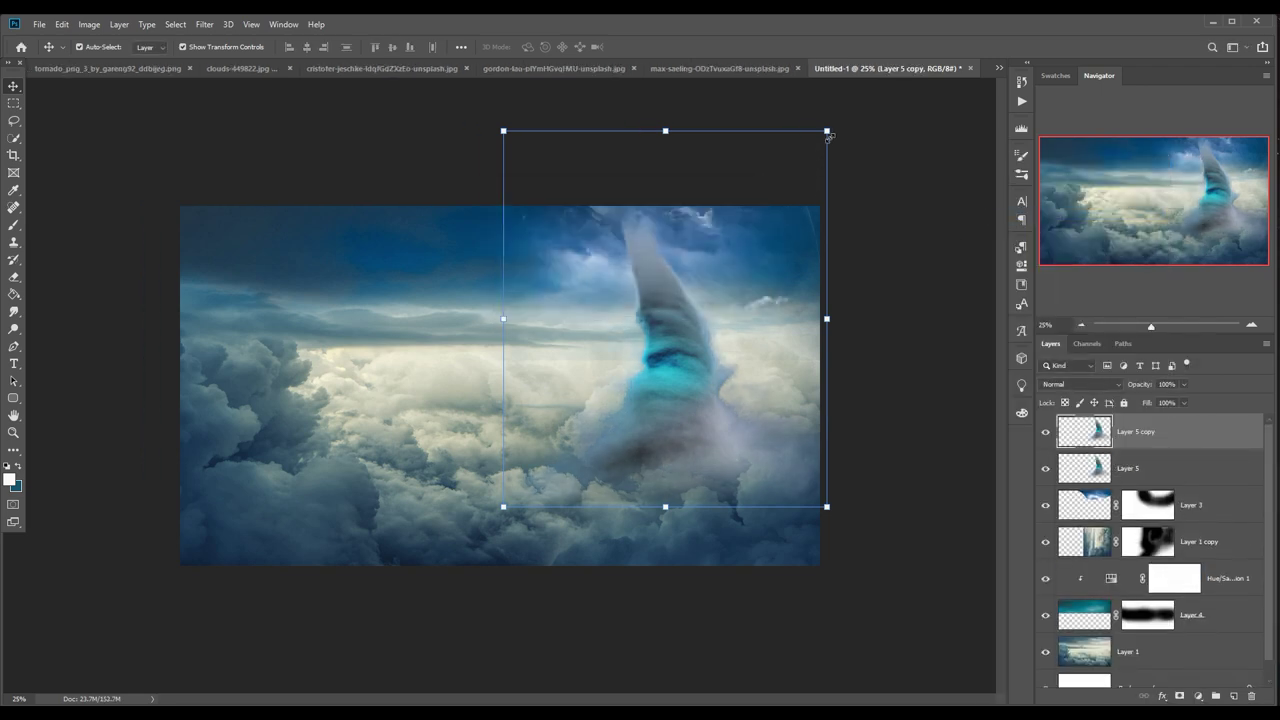
# Enlarge the copied tornado to about 163% and place it on the right side.
pyautogui.moveTo(829, 133); pyautogui.dragTo(820, 138)
pyautogui.moveTo(800, 260)
pyautogui.mouseDown()
pyautogui.moveTo(967, 250)
pyautogui.moveTo(950, 284)
pyautogui.mouseUp()
pyautogui.moveTo(834, 163); pyautogui.dragTo(834, 20)
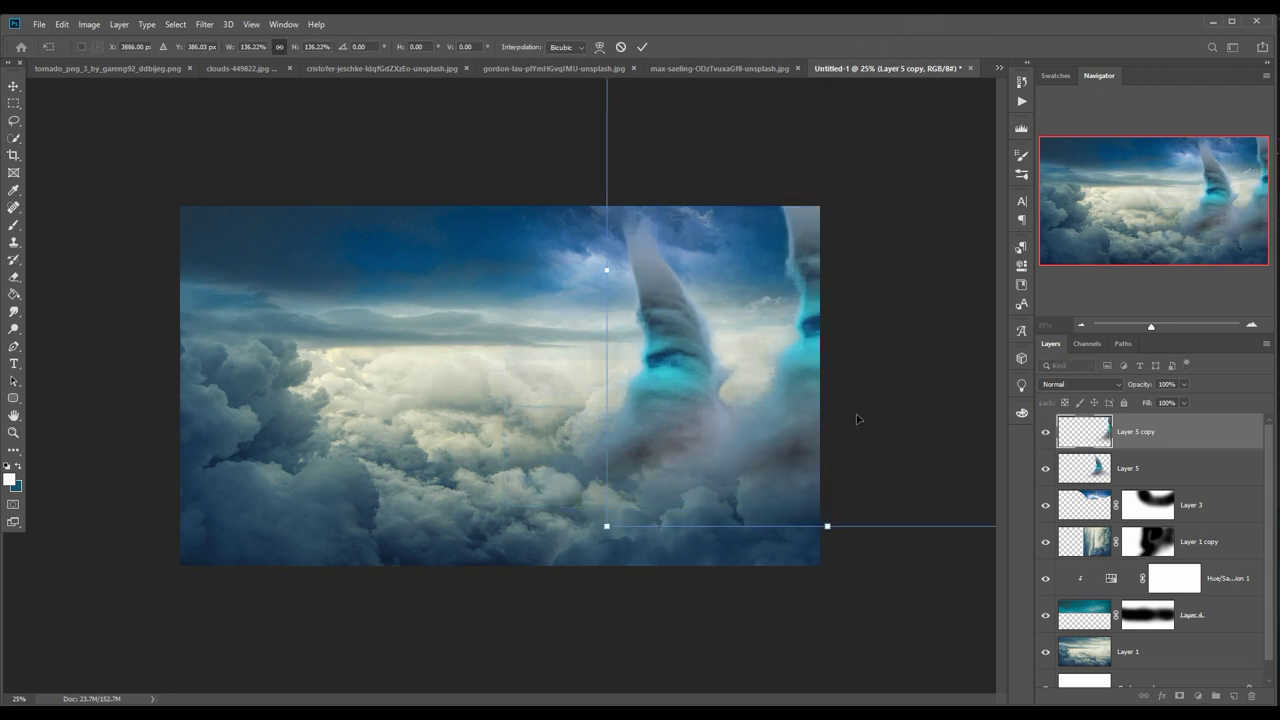
pyautogui.moveTo(855, 420); pyautogui.dragTo(776, 535)
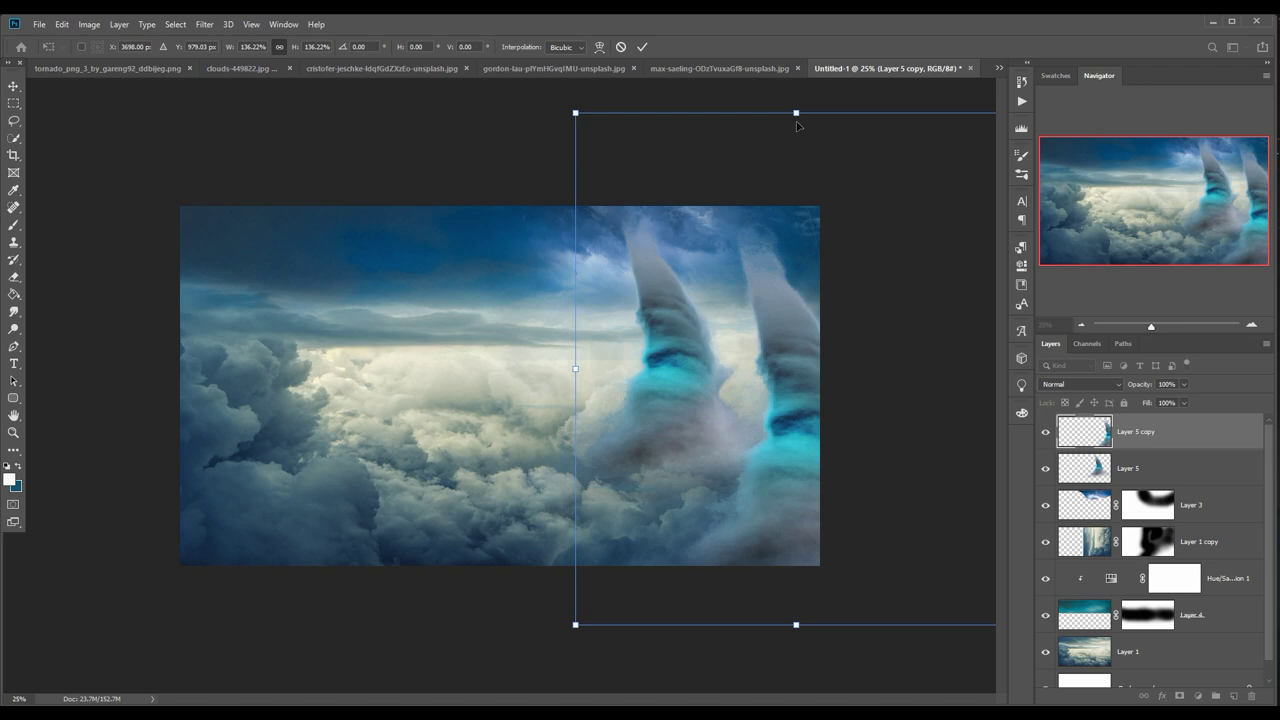
pyautogui.moveTo(797, 125); pyautogui.dragTo(797, 15)
pyautogui.moveTo(797, 472)
pyautogui.mouseDown()
pyautogui.moveTo(799, 437)
pyautogui.moveTo(796, 504)
pyautogui.moveTo(782, 519)
pyautogui.mouseUp()
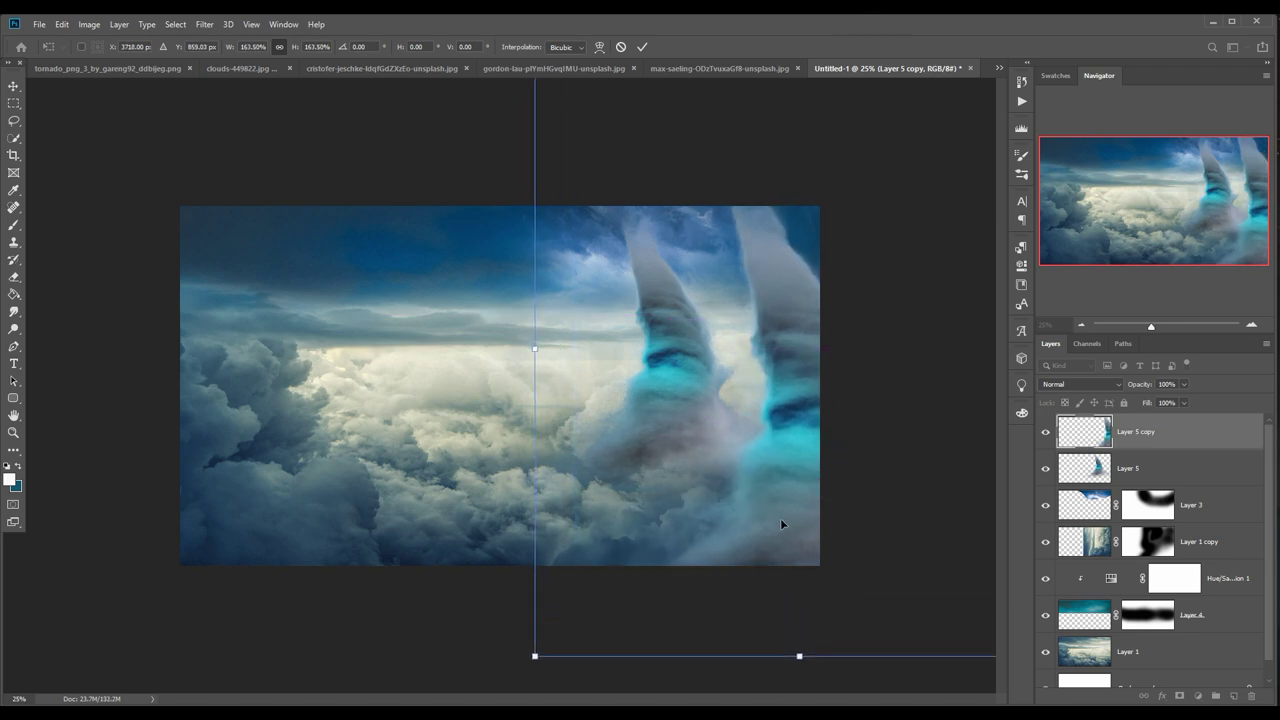
# Warp the large copied tornado into a bent, tilted shape and apply it.
pyautogui.click(62, 24)
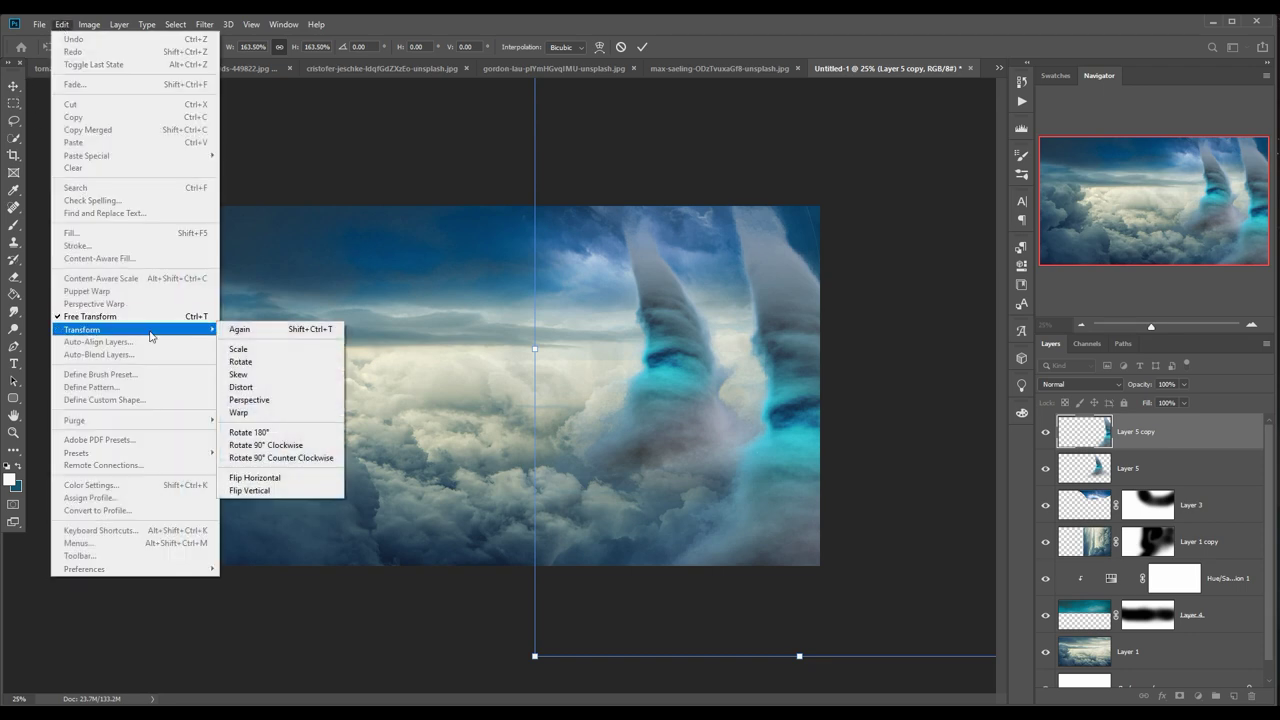
pyautogui.moveTo(82, 329)
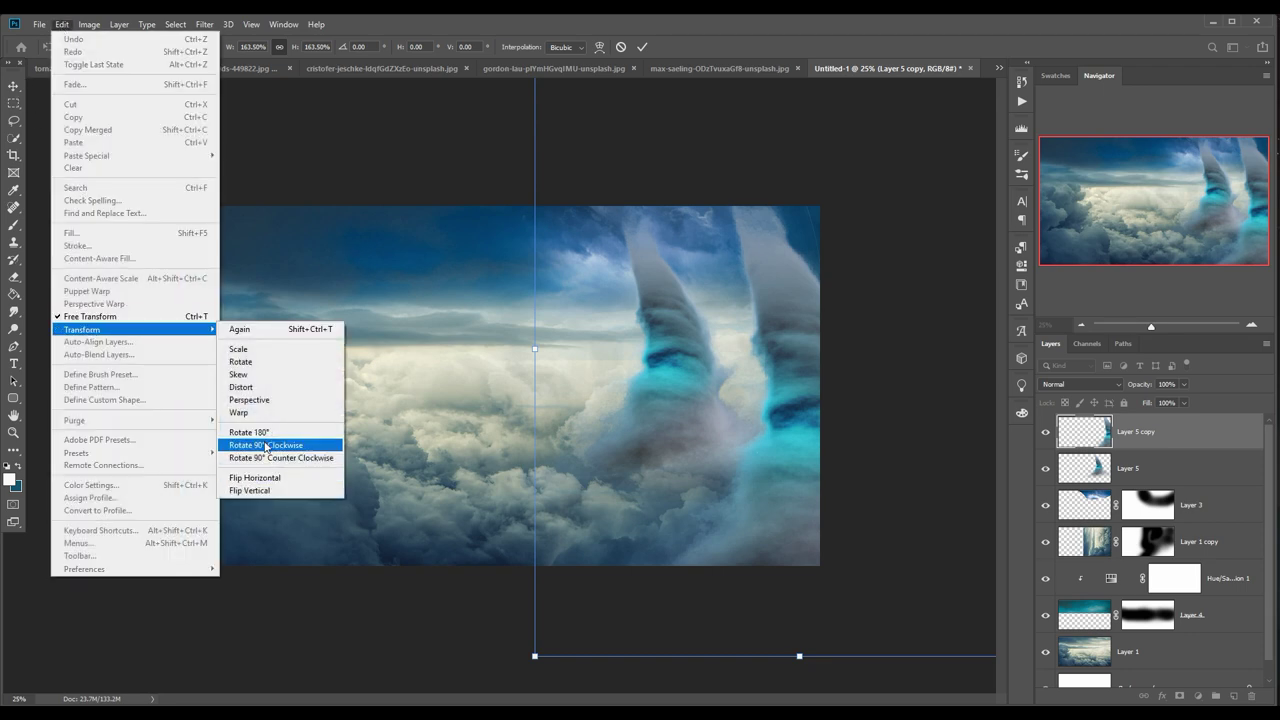
pyautogui.click(256, 412)
pyautogui.moveTo(801, 409)
pyautogui.mouseDown()
pyautogui.moveTo(708, 270)
pyautogui.moveTo(729, 207)
pyautogui.mouseUp()
pyautogui.moveTo(686, 343)
pyautogui.mouseDown()
pyautogui.moveTo(734, 393)
pyautogui.moveTo(738, 498)
pyautogui.moveTo(750, 509)
pyautogui.moveTo(740, 552)
pyautogui.moveTo(642, 577)
pyautogui.moveTo(650, 566)
pyautogui.mouseUp()
pyautogui.moveTo(535, 658)
pyautogui.mouseDown()
pyautogui.moveTo(391, 586)
pyautogui.moveTo(358, 543)
pyautogui.mouseUp()
pyautogui.moveTo(753, 252)
pyautogui.mouseDown()
pyautogui.moveTo(766, 277)
pyautogui.moveTo(791, 243)
pyautogui.mouseUp()
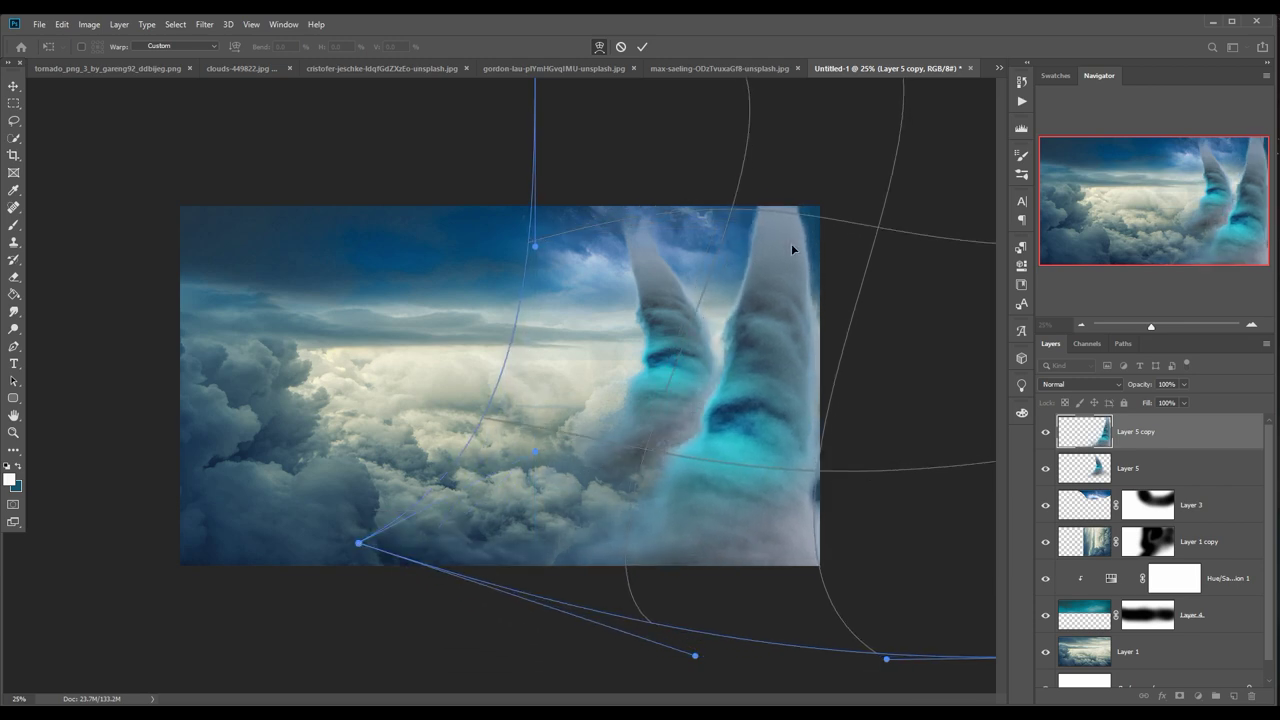
pyautogui.click(641, 50)
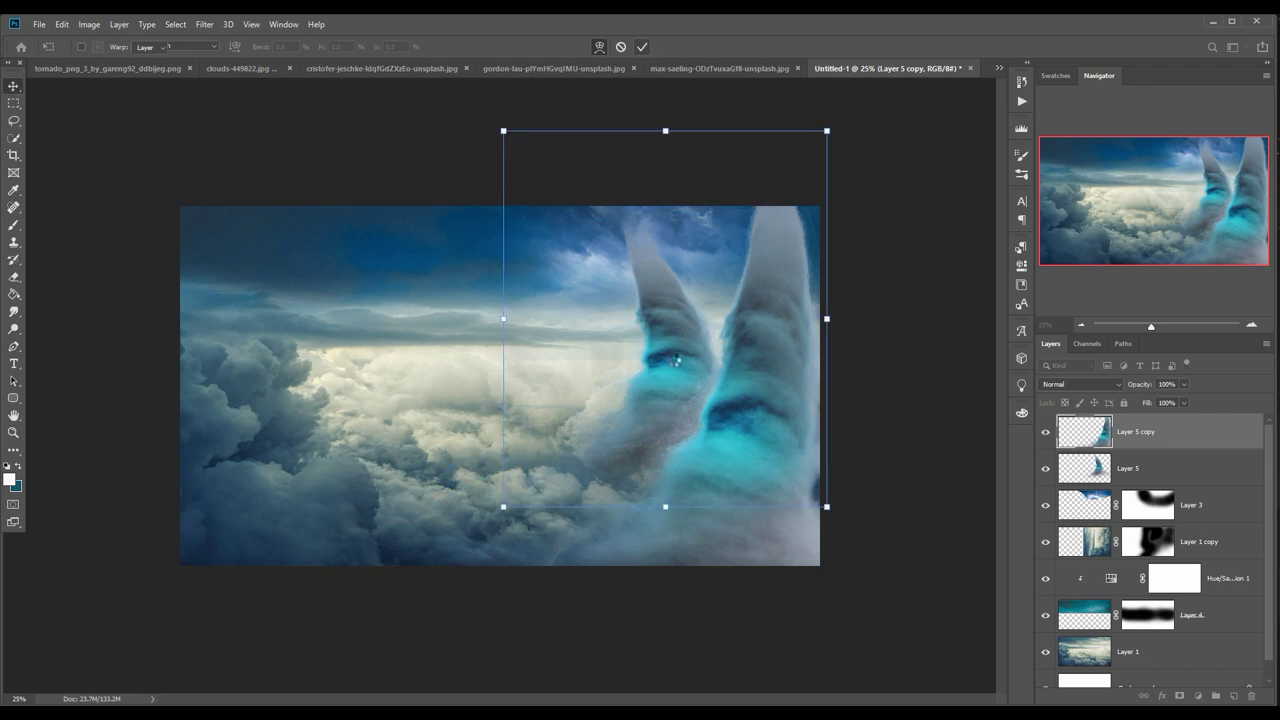
pyautogui.press('Return')
# Shrink the original Layer 5 tornado to about 64% and move it to the canvas top.
pyautogui.click(668, 355)
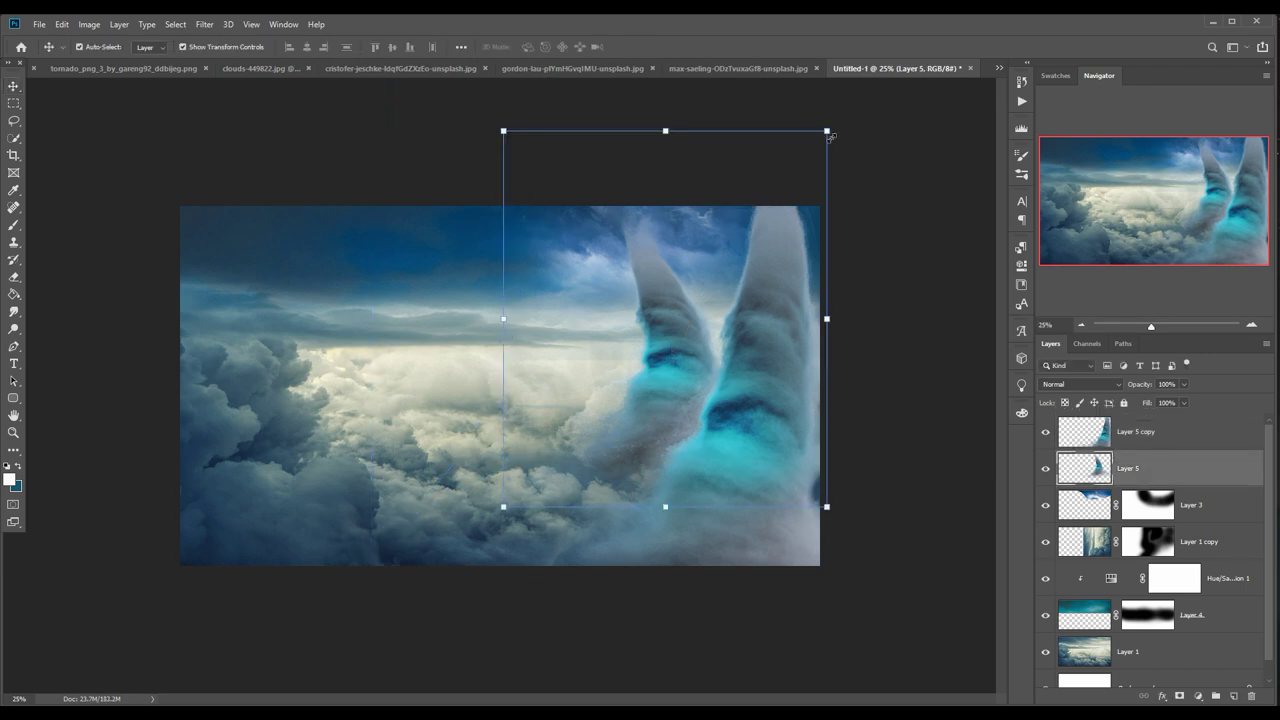
pyautogui.moveTo(827, 132); pyautogui.dragTo(710, 266)
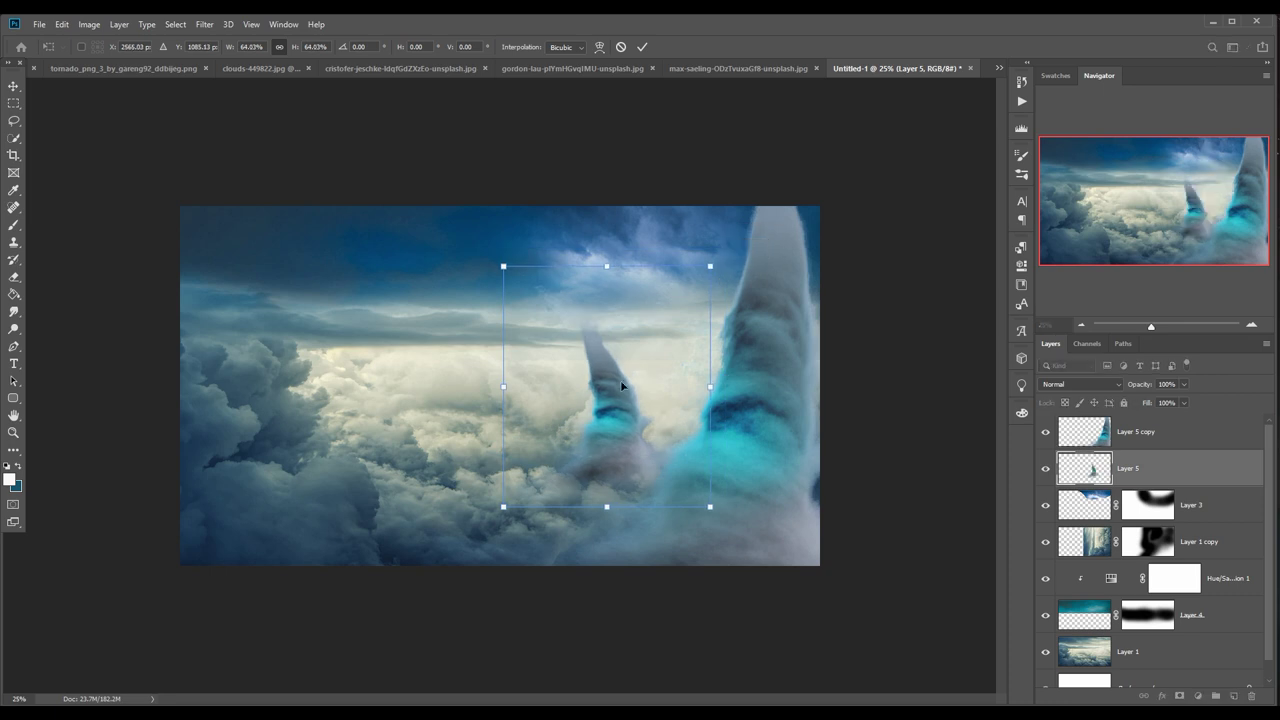
pyautogui.moveTo(620, 380)
pyautogui.mouseDown()
pyautogui.moveTo(629, 333)
pyautogui.moveTo(647, 340)
pyautogui.mouseUp()
pyautogui.press('Return')
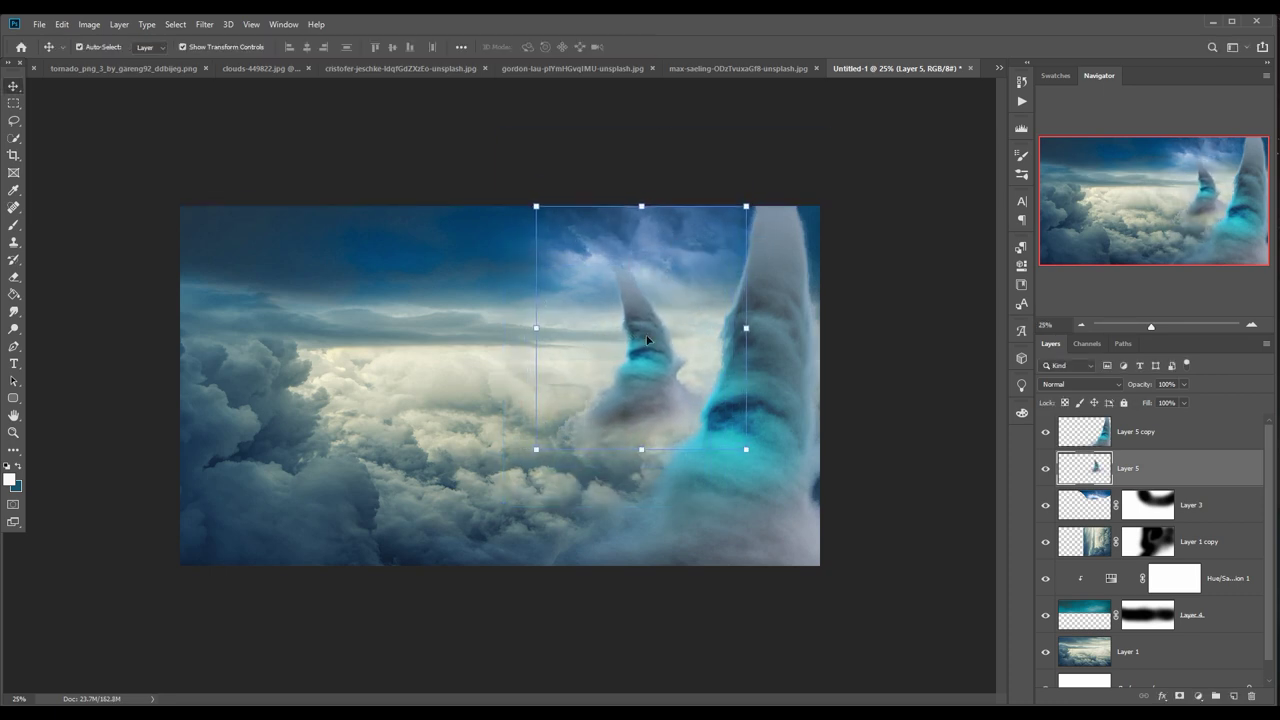
# Duplicate the large tornado, move it to the left and rotate it about -12.65°.
pyautogui.click(647, 340)
pyautogui.hotkey('ctrl', 'j')
pyautogui.hotkey('ctrl', 't')
pyautogui.moveTo(731, 289); pyautogui.dragTo(229, 377)
pyautogui.moveTo(560, 110)
pyautogui.mouseDown()
pyautogui.moveTo(454, 70)
pyautogui.moveTo(377, 400)
pyautogui.moveTo(606, 104)
pyautogui.mouseUp()
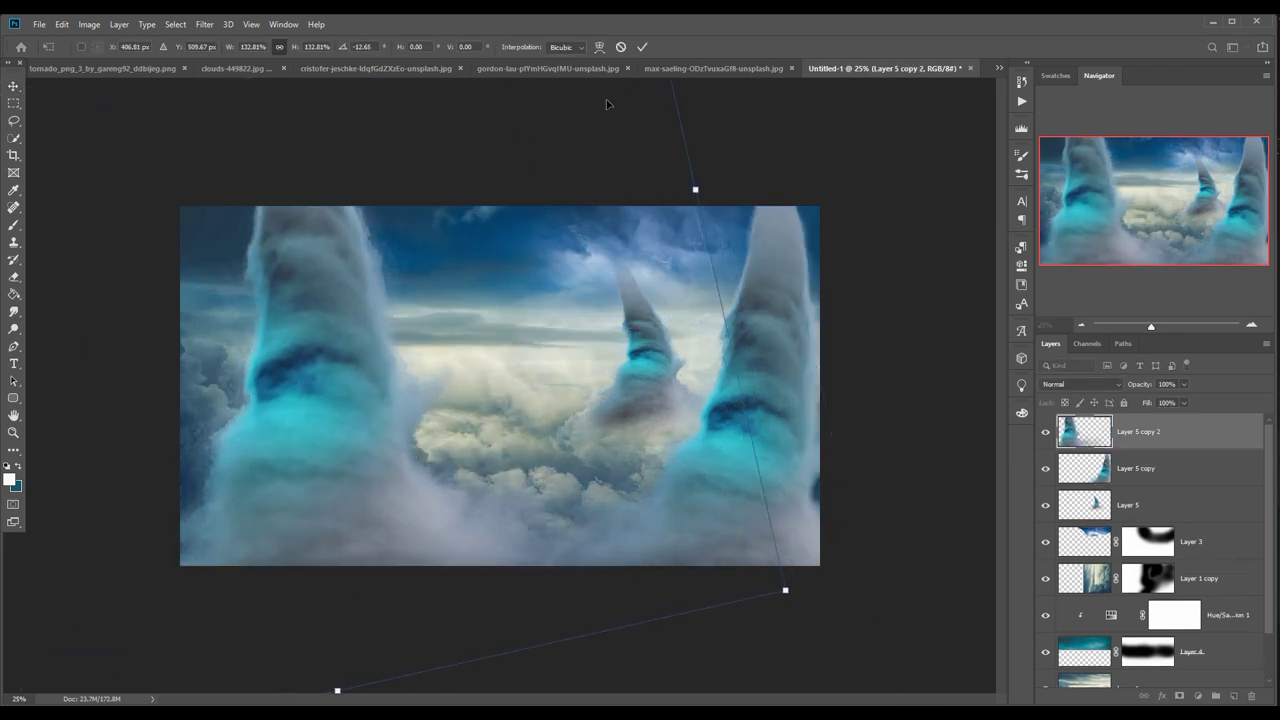
pyautogui.press('Return')
# Paste a piece of the pink sunset sky as Layer 6, scaled to about 59%.
pyautogui.click(765, 670)
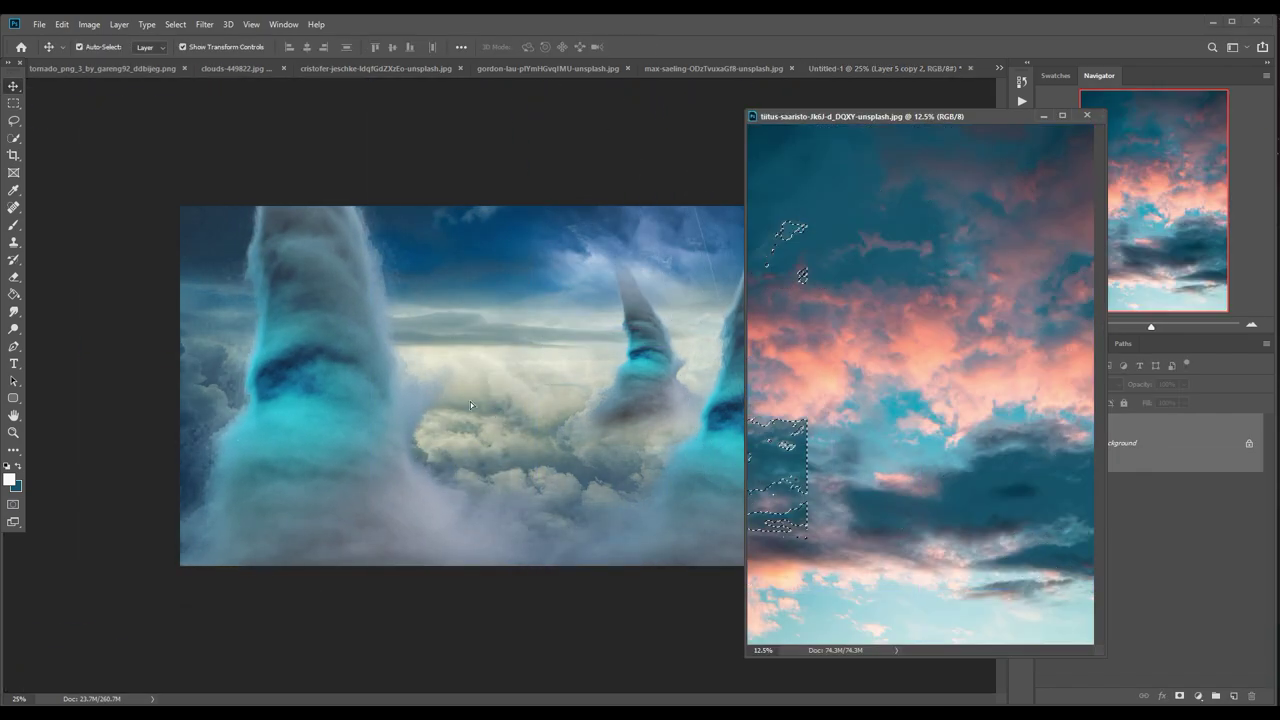
pyautogui.hotkey('ctrl', 'v')
pyautogui.hotkey('ctrl', 't')
pyautogui.moveTo(266, 480); pyautogui.dragTo(497, 428)
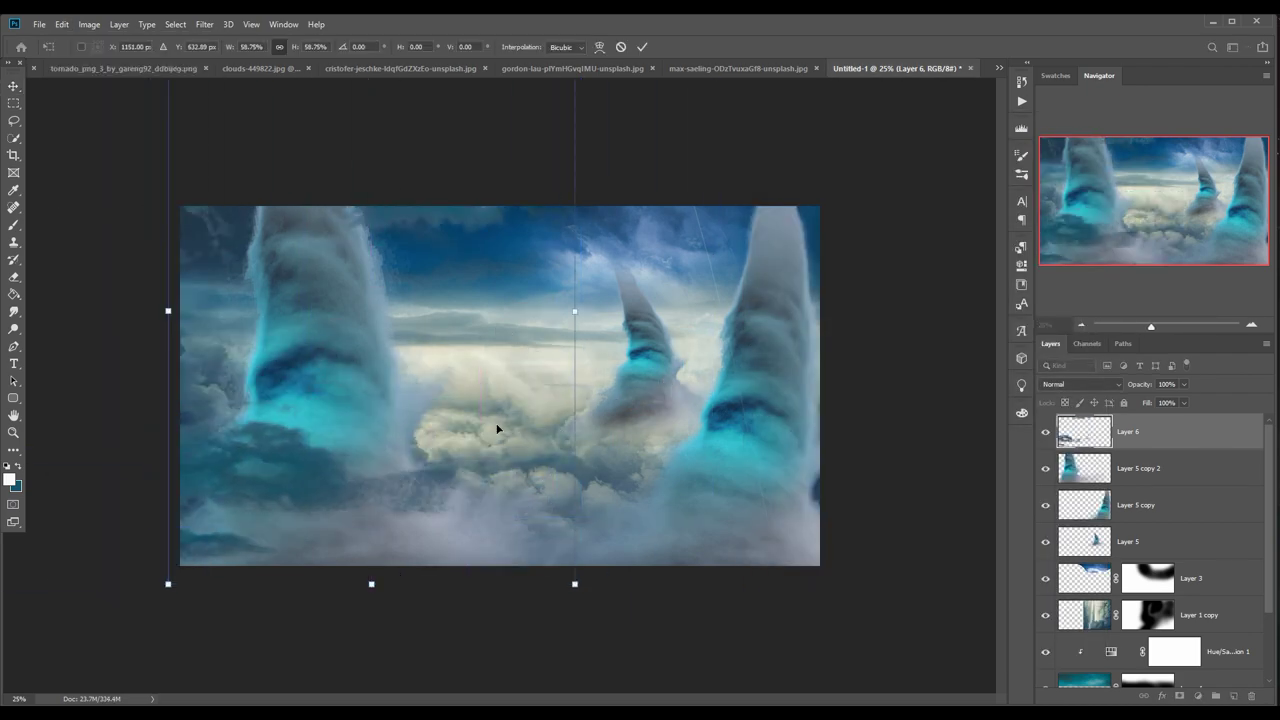
pyautogui.press('Return')
pyautogui.click(61, 24)
pyautogui.moveTo(82, 329)
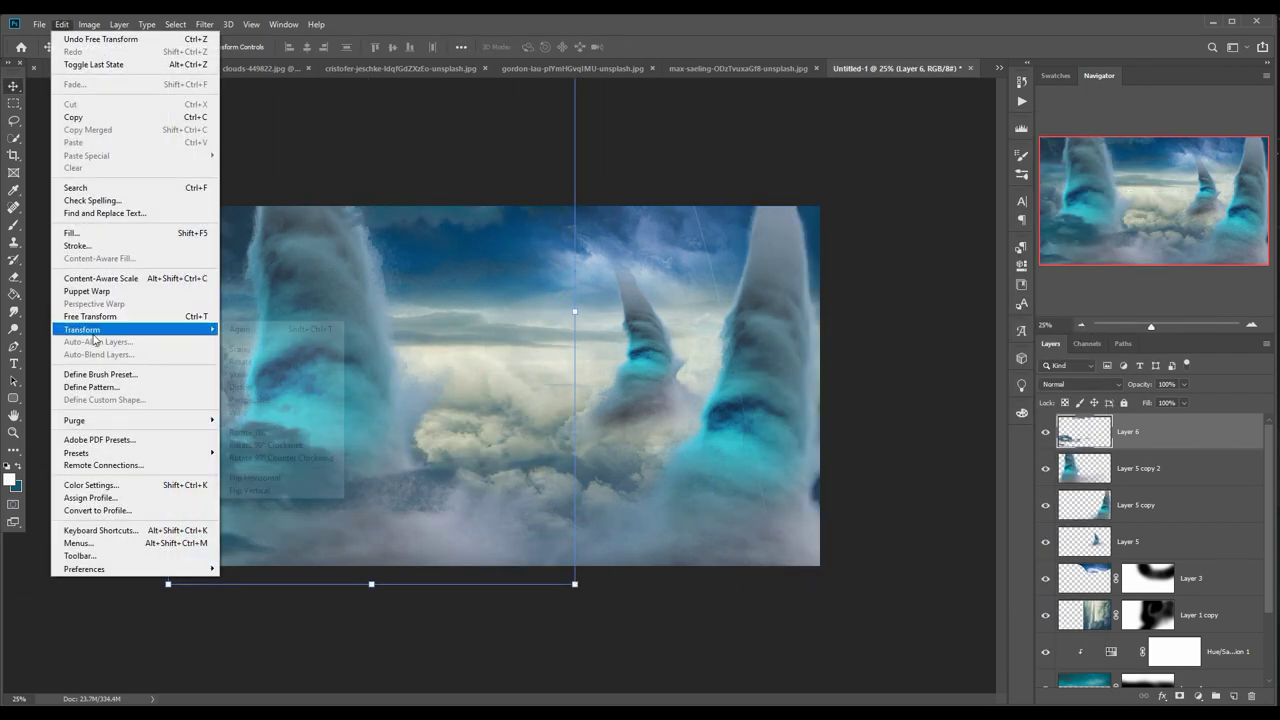
# Warp the Layer 6 sky piece into a curving wisp sweeping around the left tornado.
pyautogui.click(248, 418)
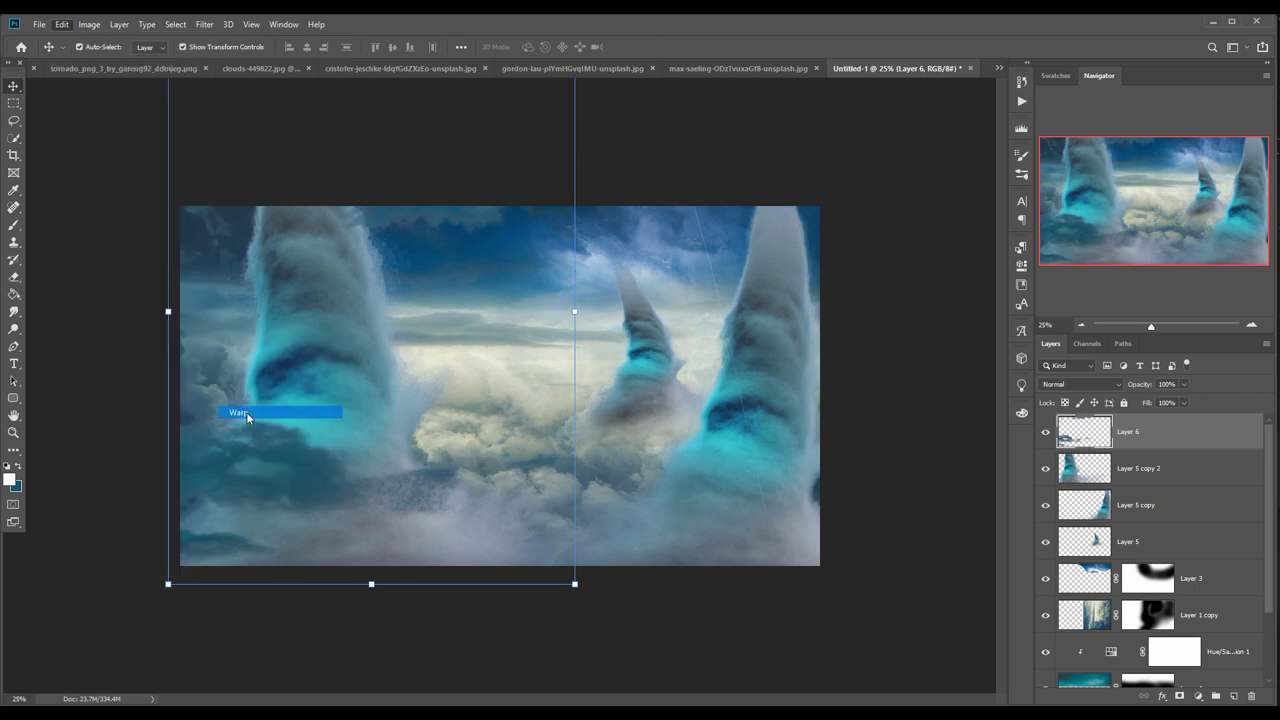
pyautogui.moveTo(437, 451)
pyautogui.mouseDown()
pyautogui.moveTo(491, 443)
pyautogui.moveTo(514, 349)
pyautogui.moveTo(308, 487)
pyautogui.moveTo(246, 483)
pyautogui.moveTo(221, 459)
pyautogui.moveTo(235, 381)
pyautogui.mouseUp()
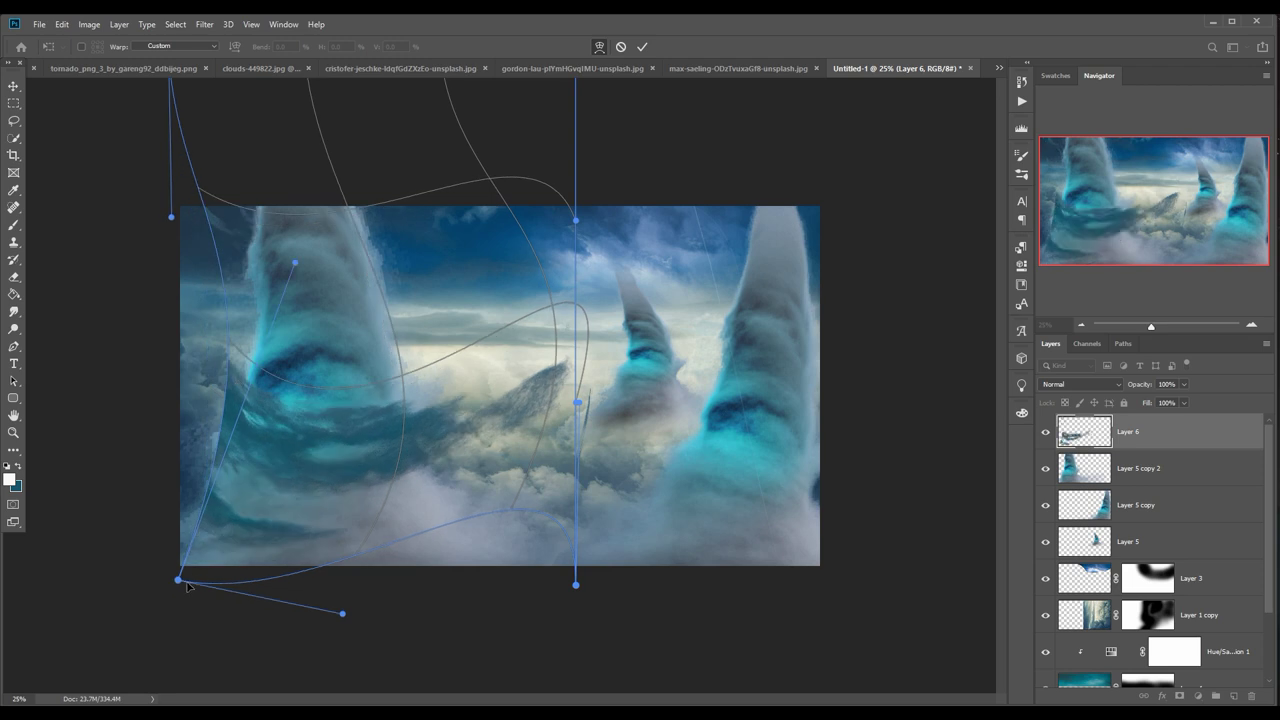
pyautogui.moveTo(186, 584); pyautogui.dragTo(109, 552)
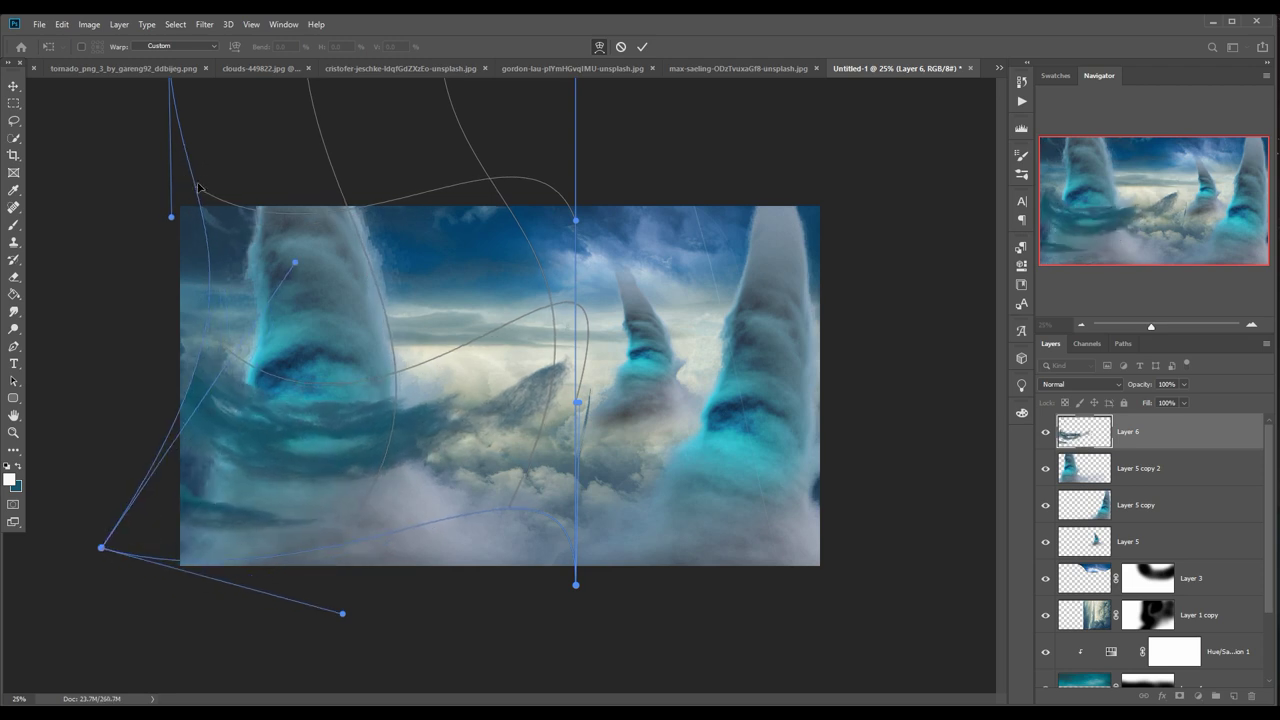
pyautogui.moveTo(198, 187); pyautogui.dragTo(339, 249)
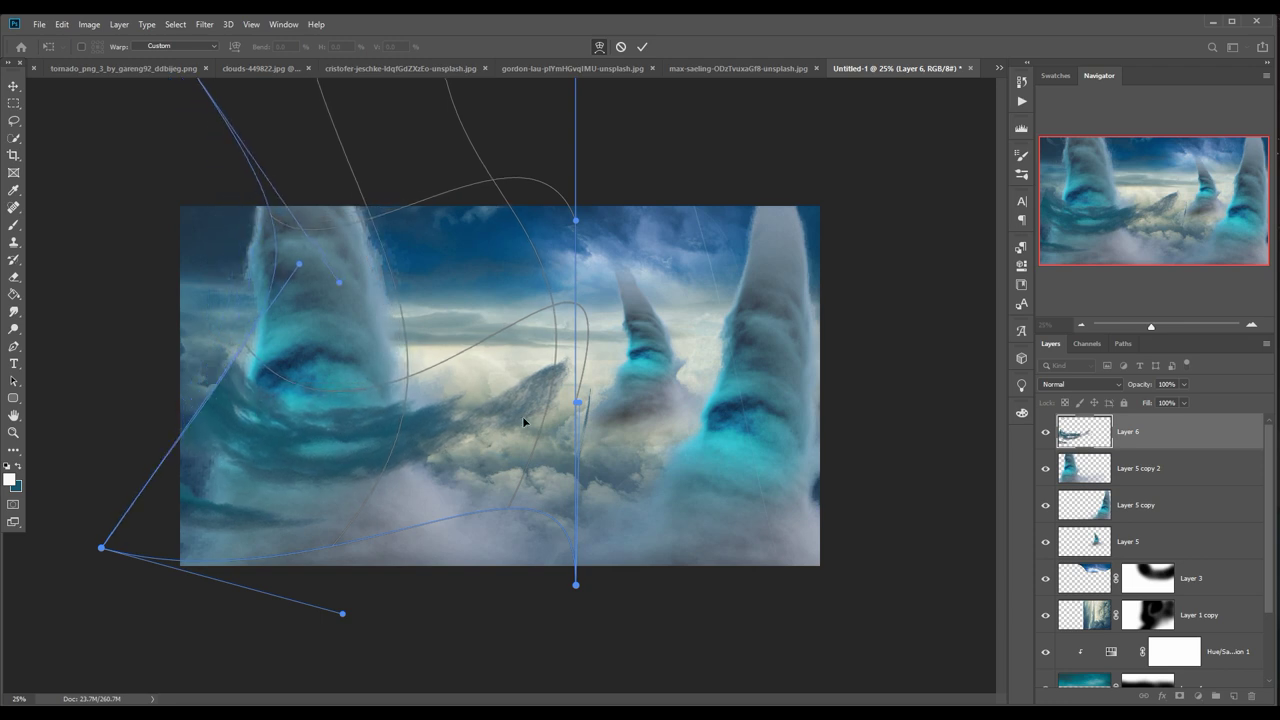
pyautogui.moveTo(585, 438)
pyautogui.mouseDown()
pyautogui.moveTo(532, 364)
pyautogui.moveTo(373, 419)
pyautogui.mouseUp()
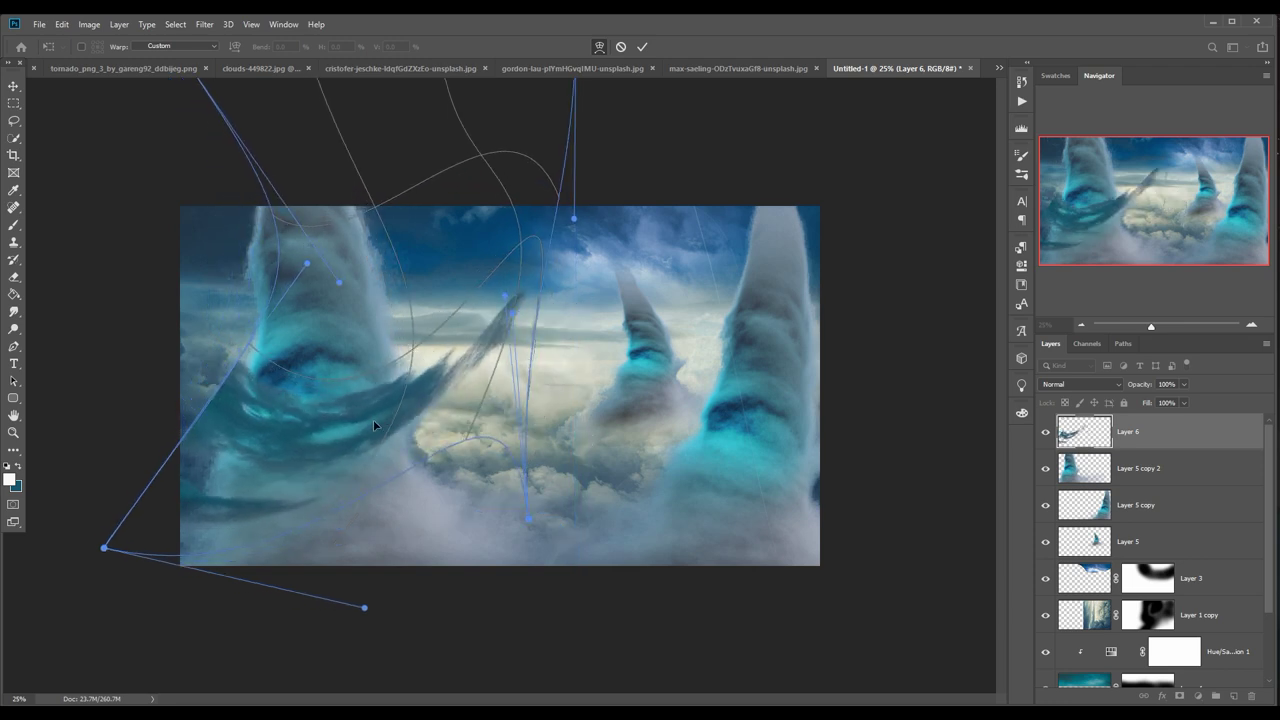
pyautogui.moveTo(175, 506); pyautogui.dragTo(207, 517)
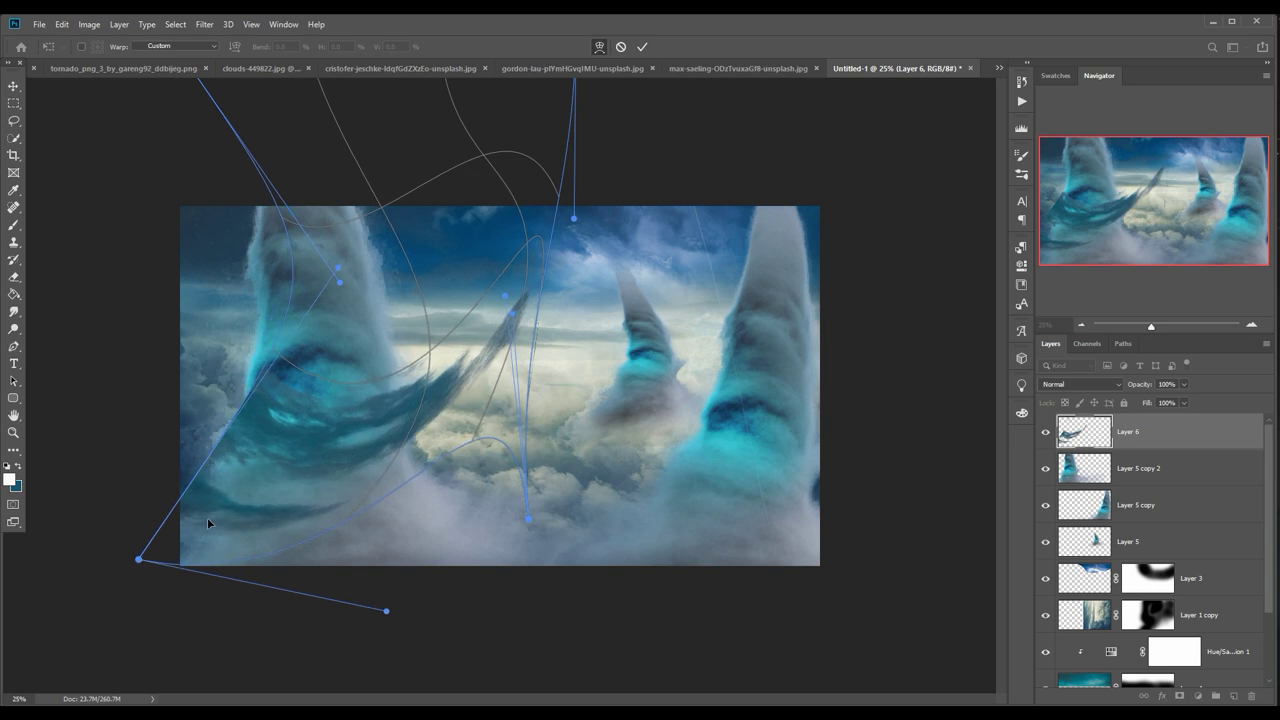
pyautogui.moveTo(339, 269); pyautogui.dragTo(271, 259)
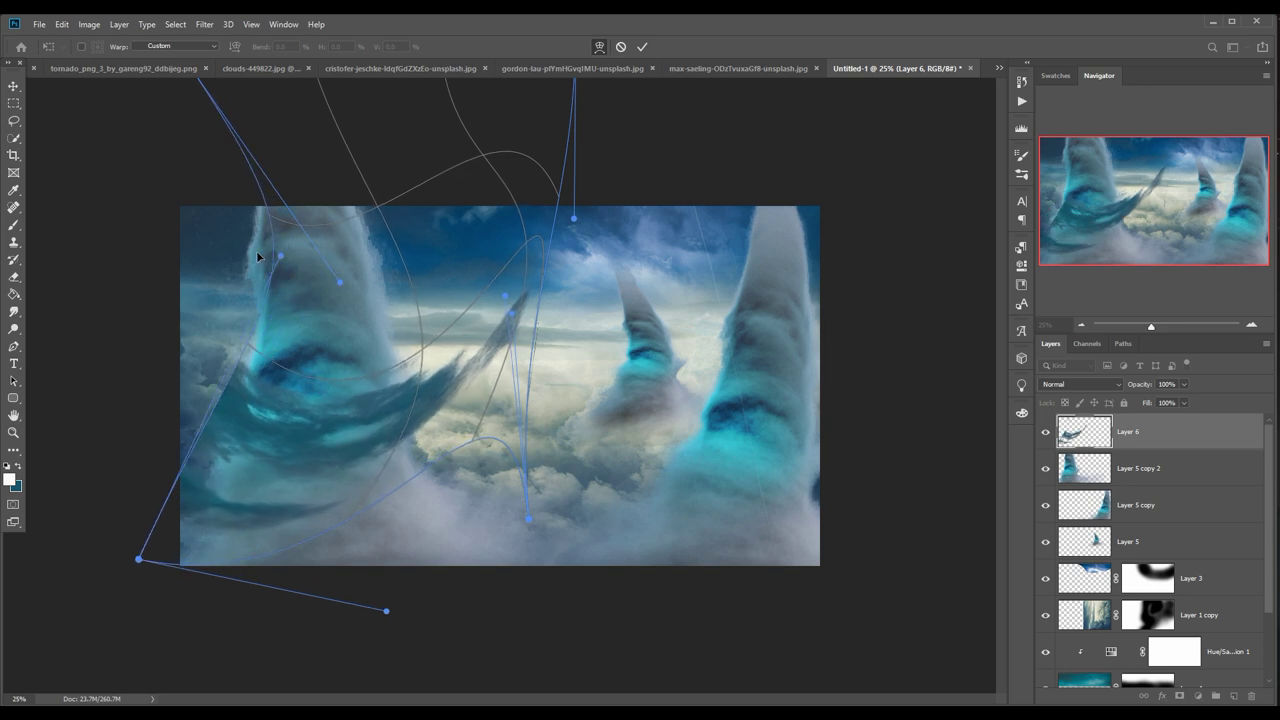
pyautogui.moveTo(138, 559); pyautogui.dragTo(158, 573)
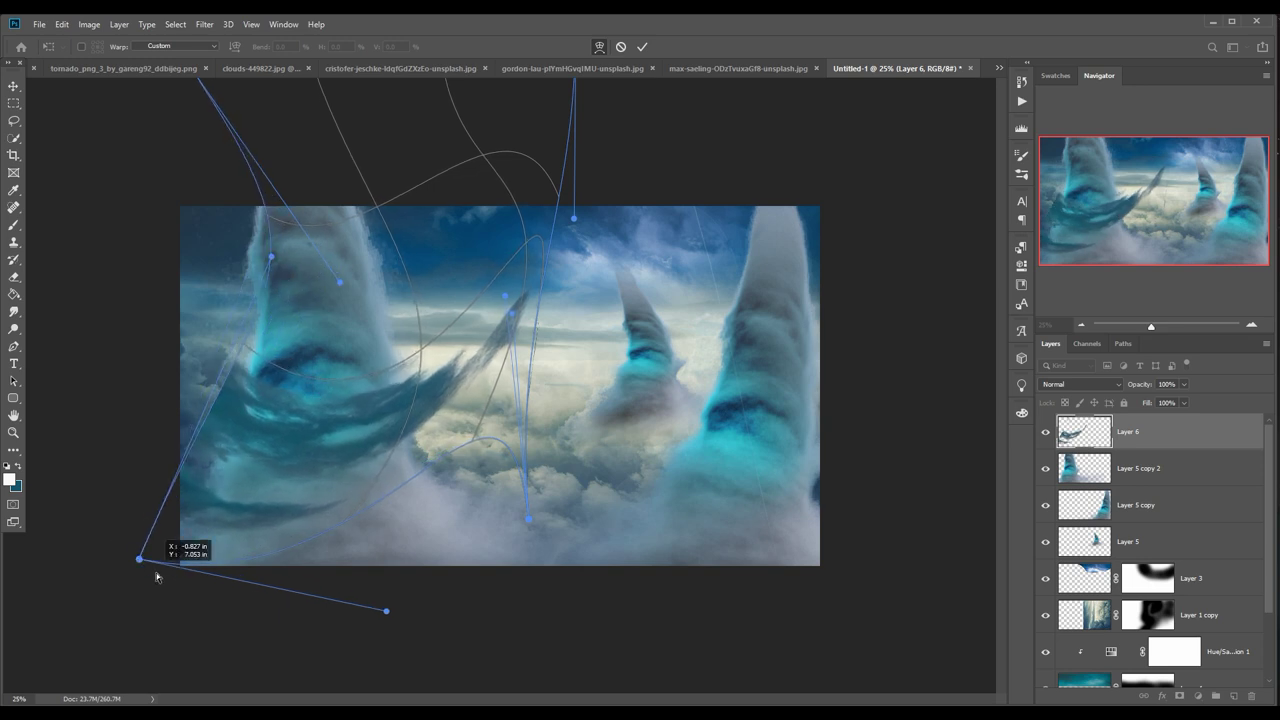
pyautogui.moveTo(271, 259); pyautogui.dragTo(251, 253)
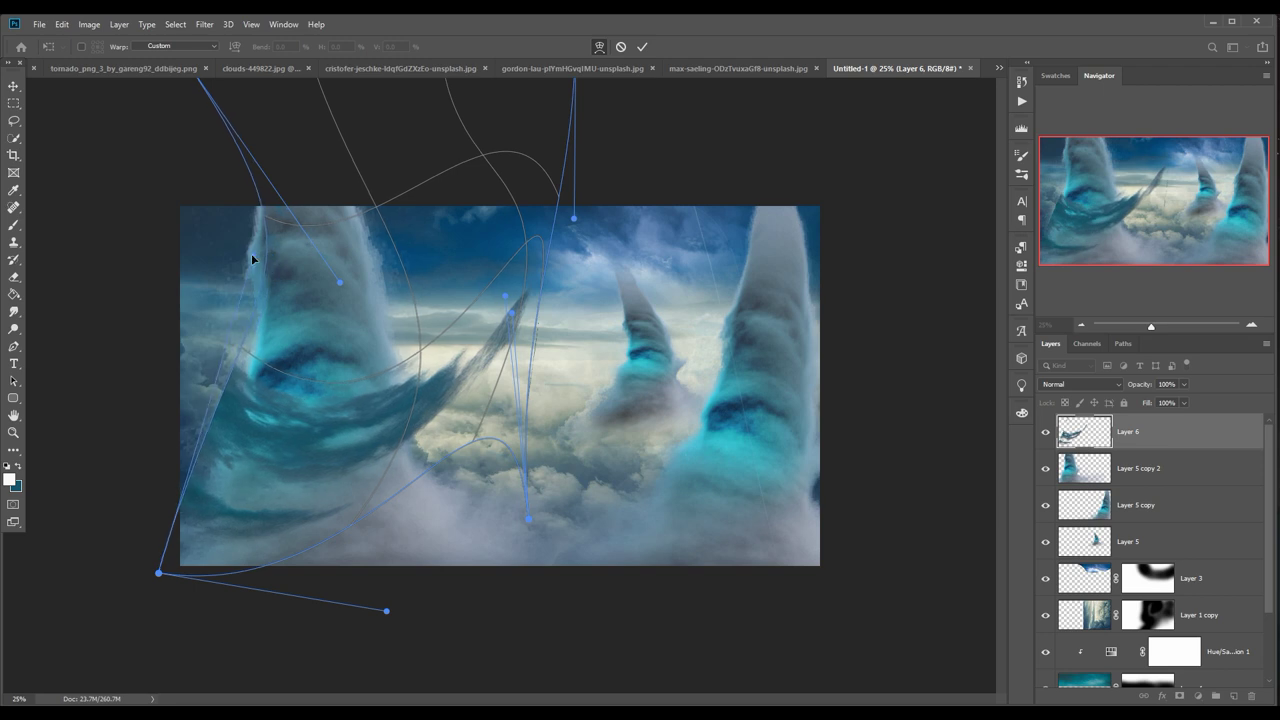
pyautogui.moveTo(537, 243); pyautogui.dragTo(589, 276)
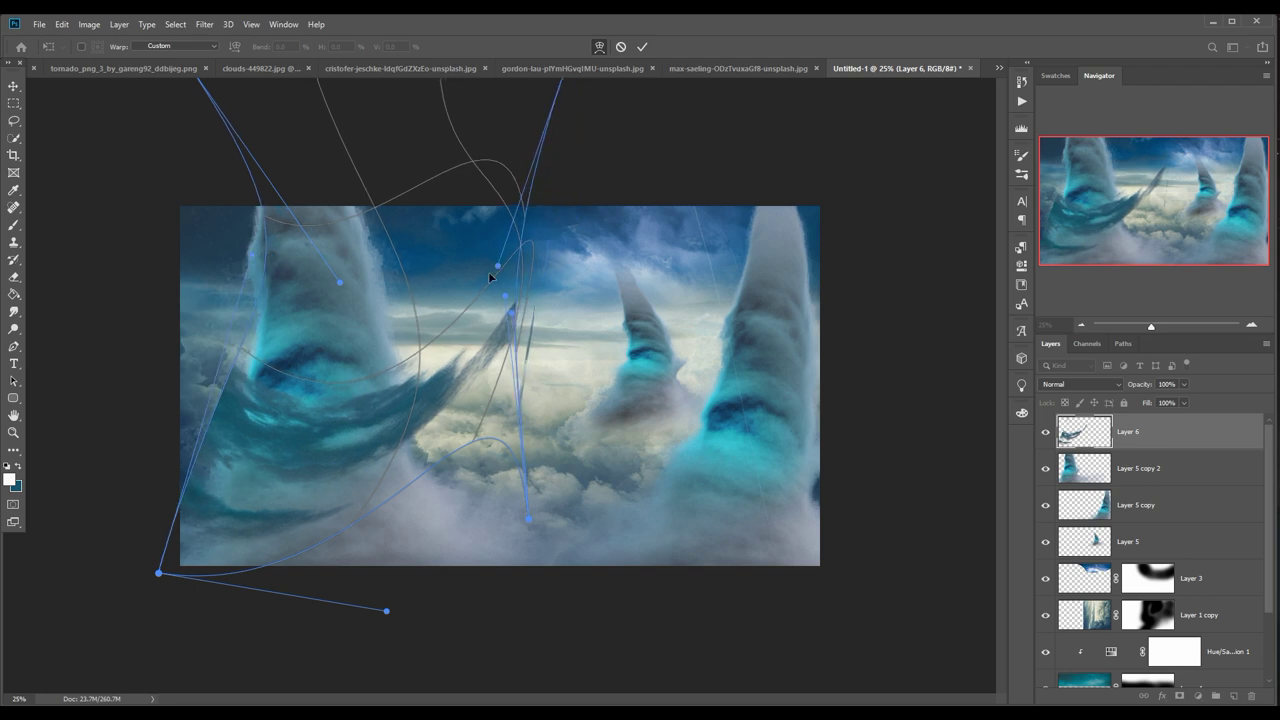
pyautogui.moveTo(504, 347)
pyautogui.mouseDown()
pyautogui.moveTo(413, 373)
pyautogui.moveTo(372, 418)
pyautogui.mouseUp()
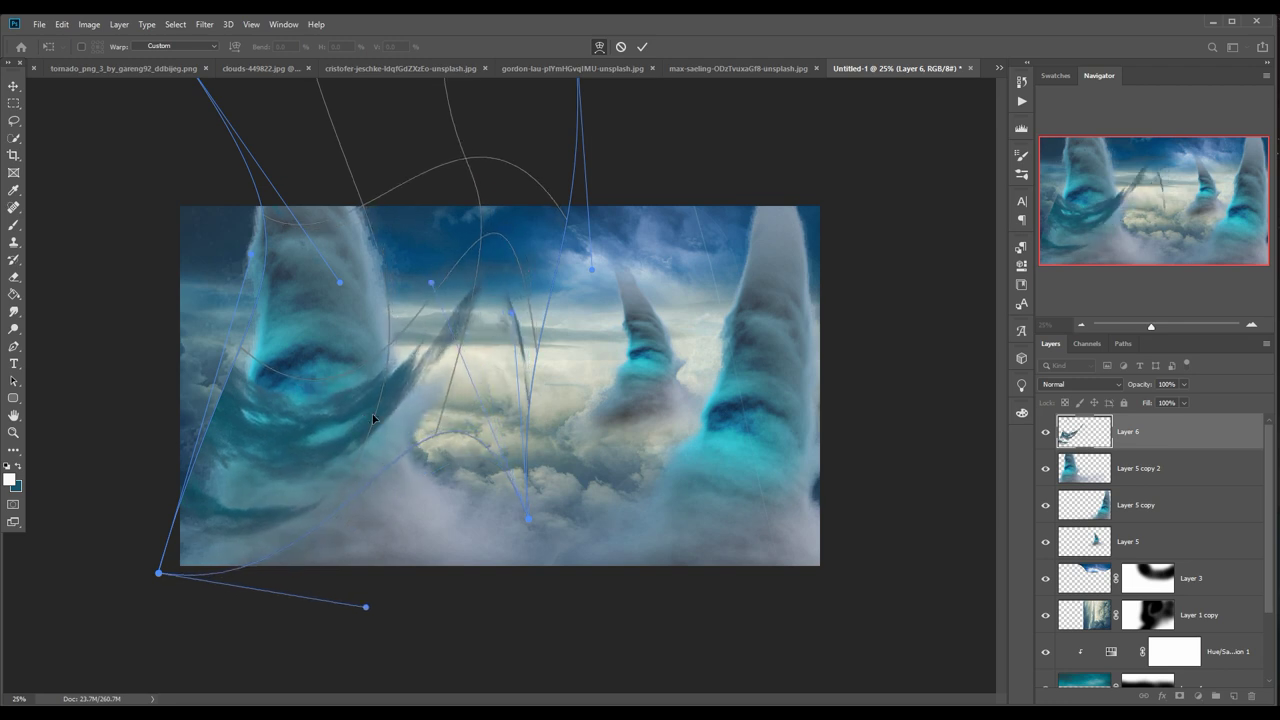
pyautogui.click(641, 48)
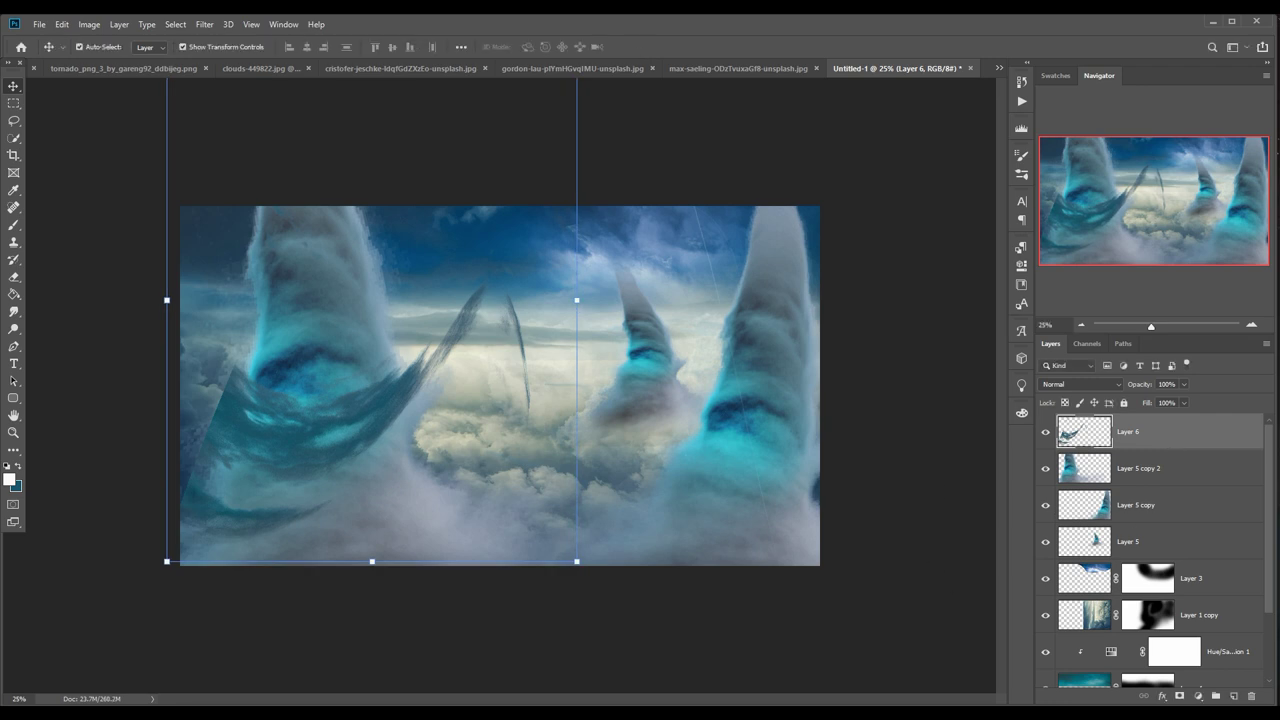
# Add a layer mask to Layer 6 and brush out the swirl's hard edges.
pyautogui.click(1198, 696)
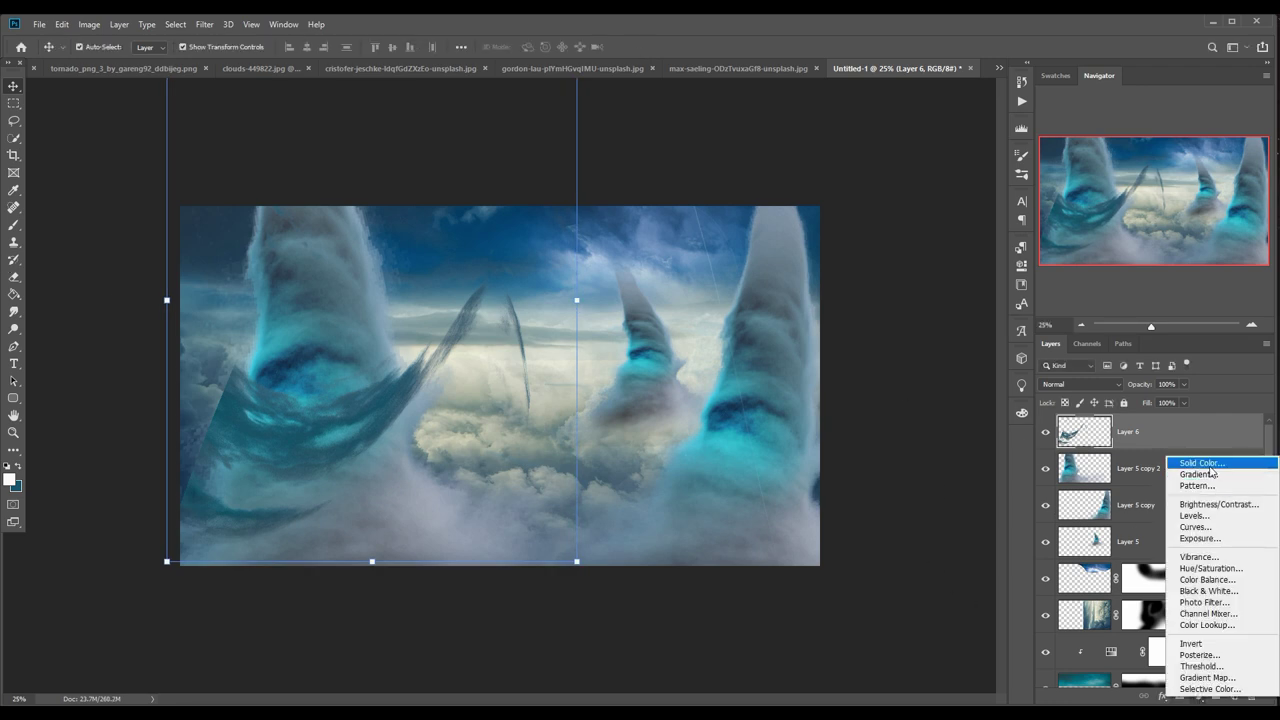
pyautogui.press('Escape')
pyautogui.click(1179, 696)
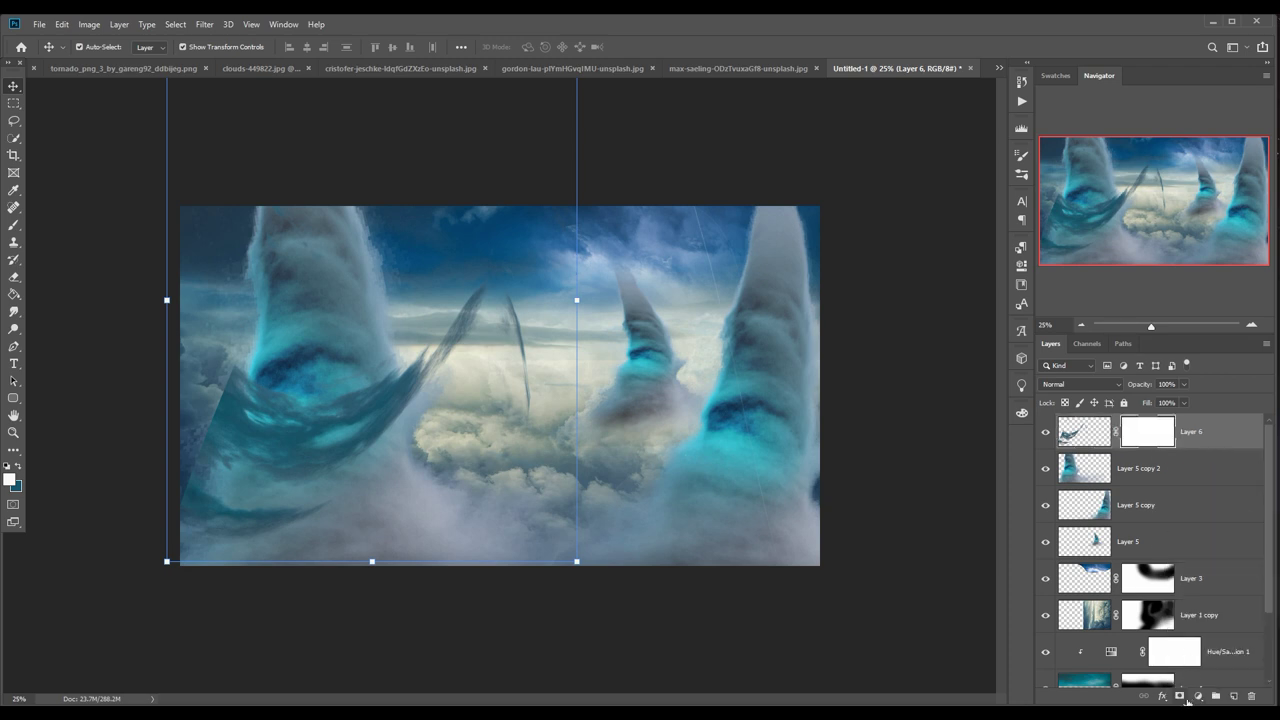
pyautogui.click(14, 225)
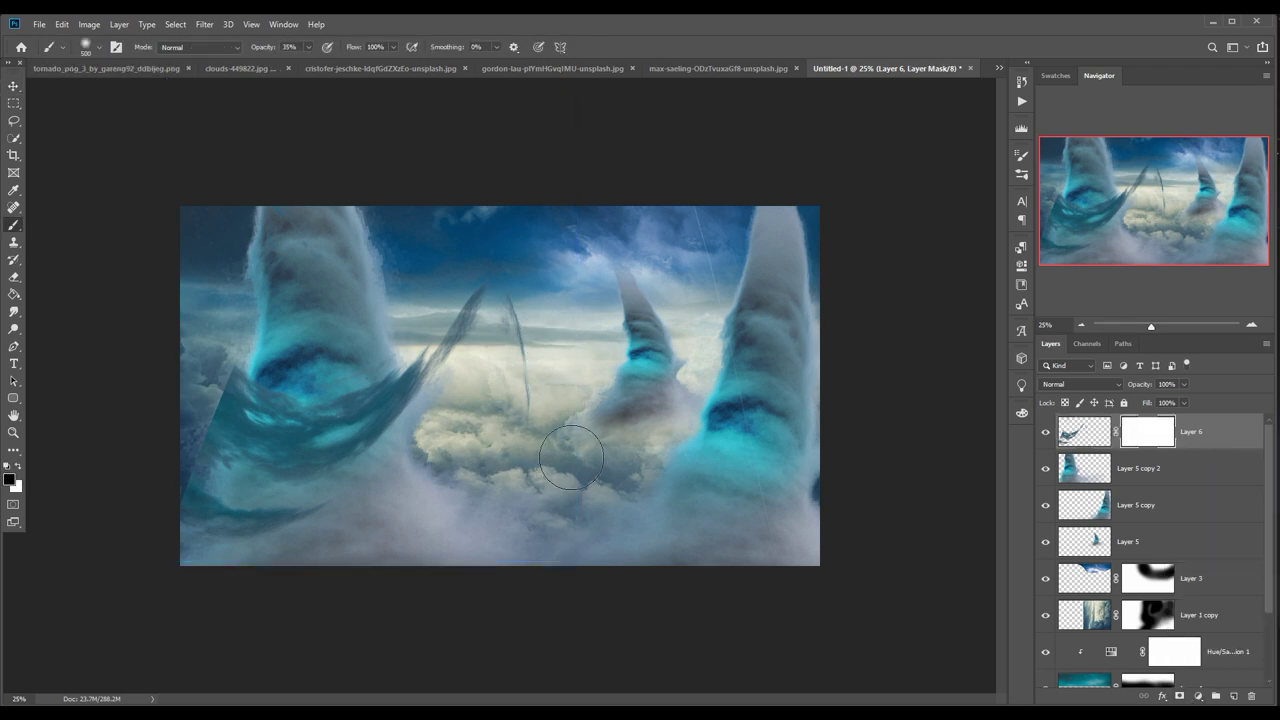
pyautogui.moveTo(554, 388)
pyautogui.mouseDown()
pyautogui.moveTo(566, 383)
pyautogui.moveTo(540, 373)
pyautogui.mouseUp()
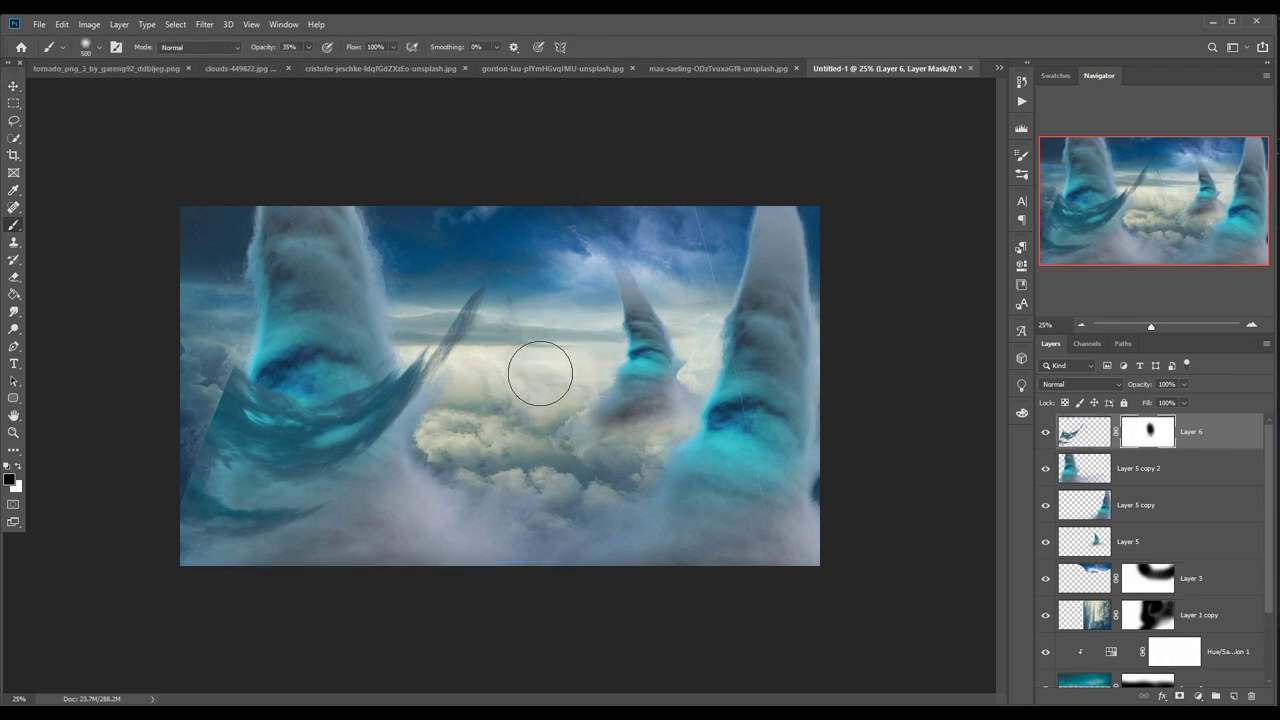
pyautogui.moveTo(230, 400)
pyautogui.mouseDown()
pyautogui.moveTo(223, 457)
pyautogui.moveTo(244, 418)
pyautogui.mouseUp()
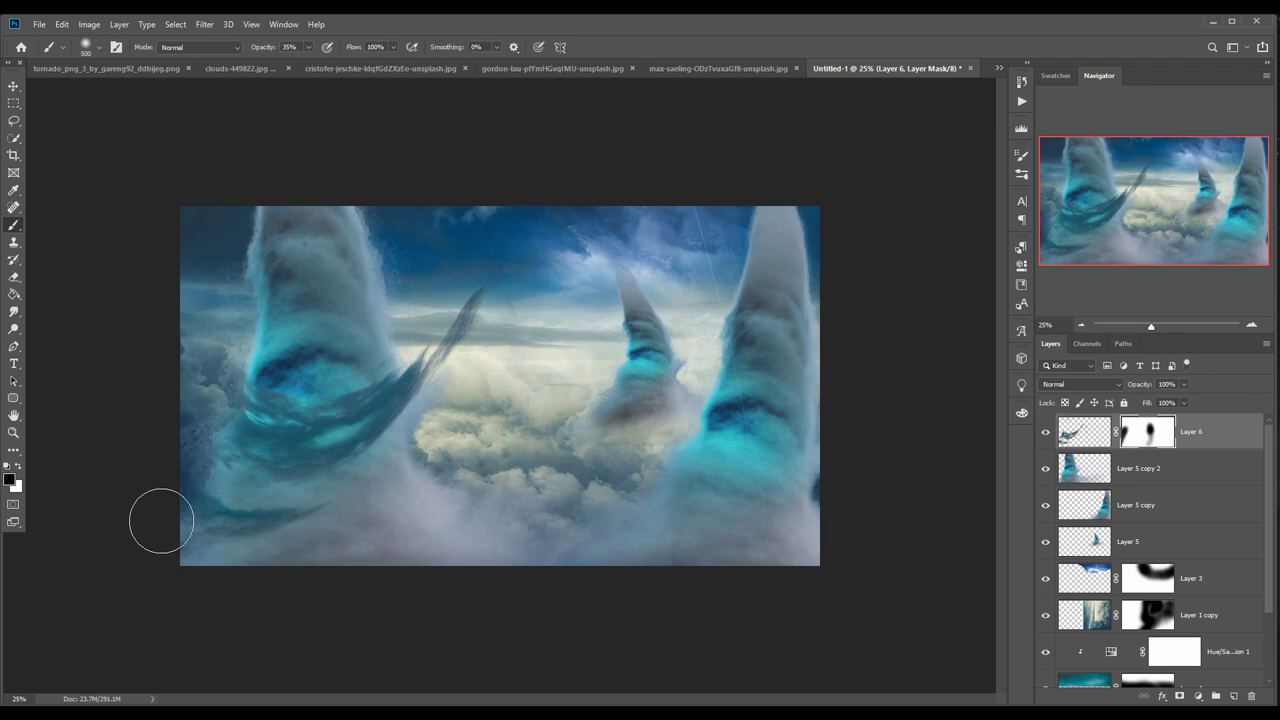
pyautogui.click(14, 84)
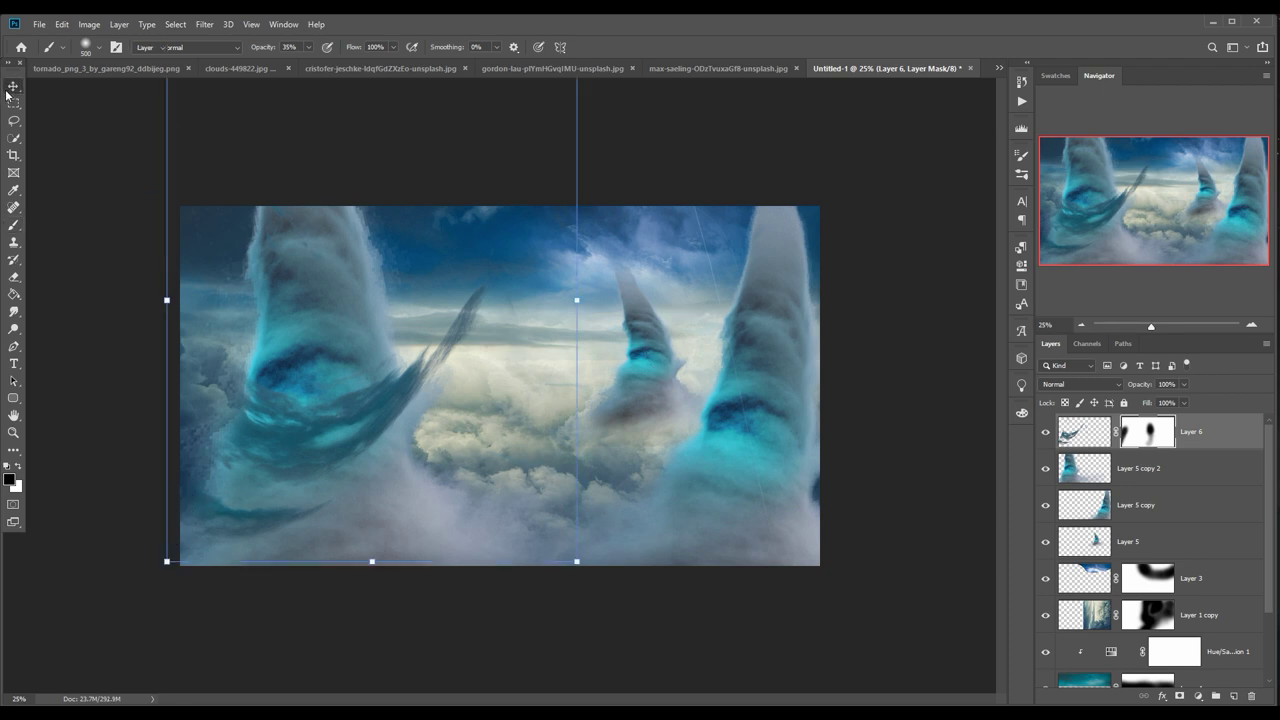
pyautogui.click(61, 24)
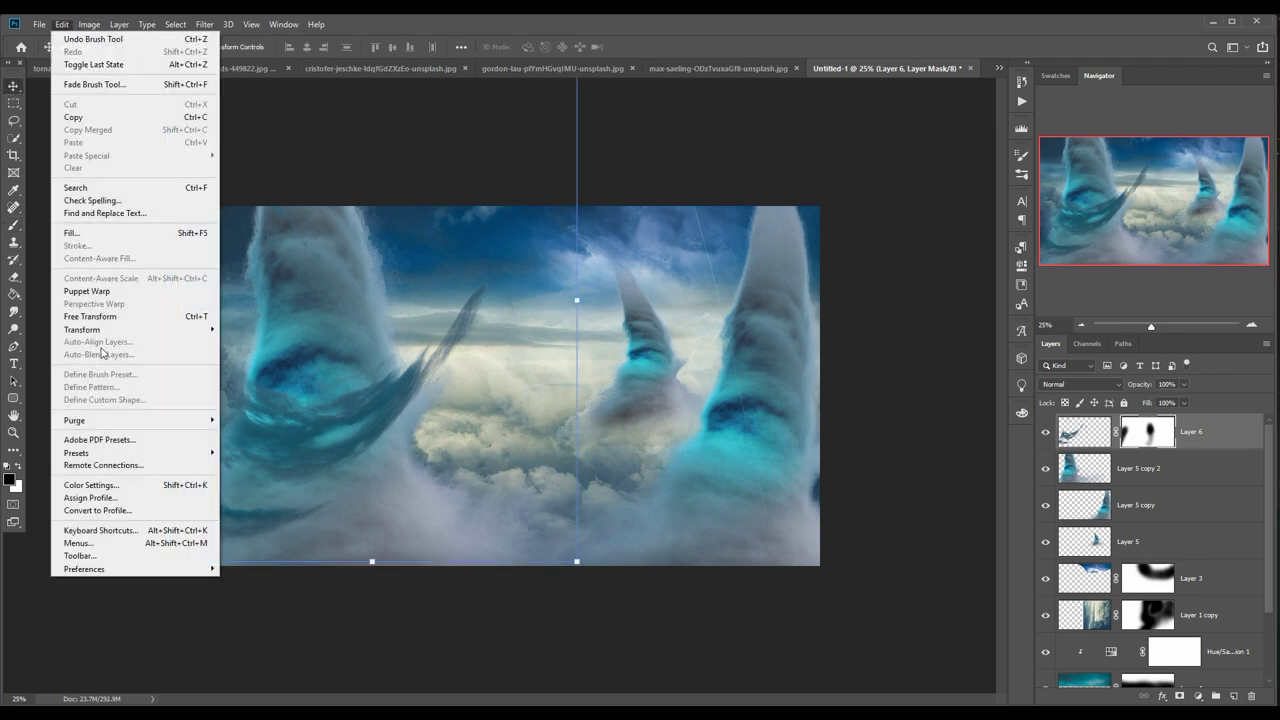
pyautogui.moveTo(82, 329)
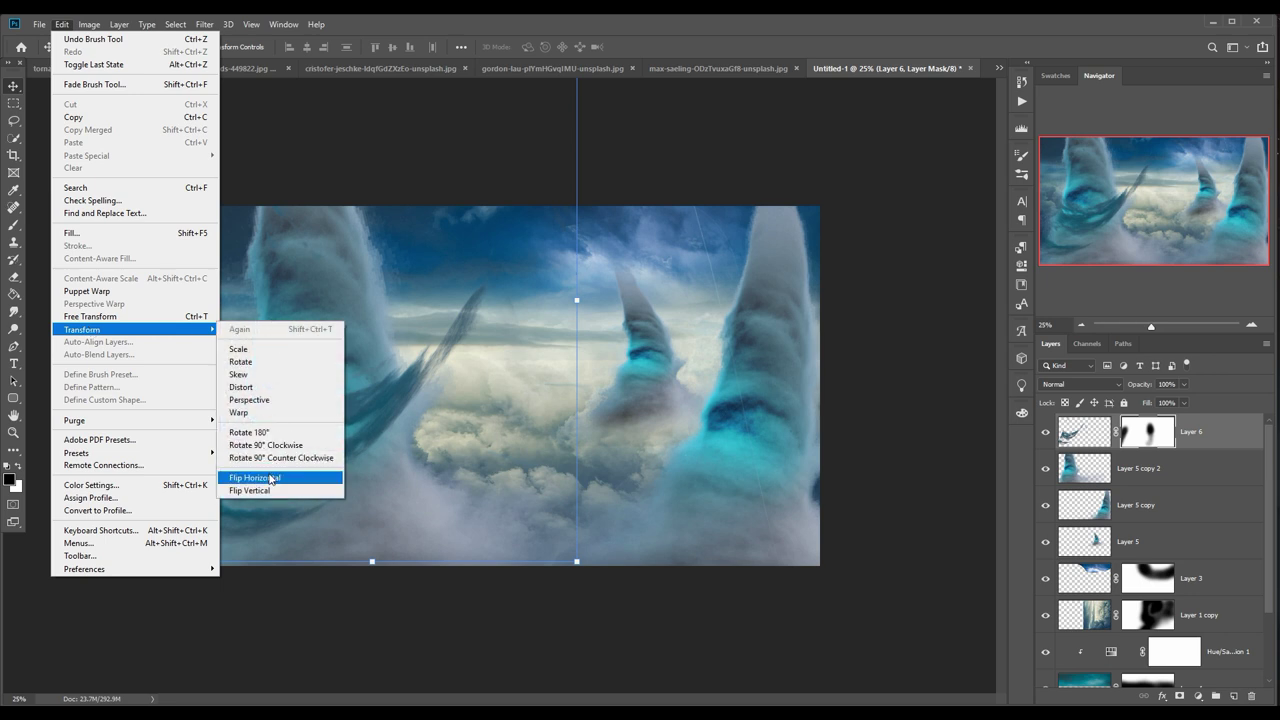
# Flip Layer 6 horizontally and re-warp the swirl to curl around the left tornado's middle.
pyautogui.click(271, 479)
pyautogui.moveTo(478, 300); pyautogui.dragTo(434, 300)
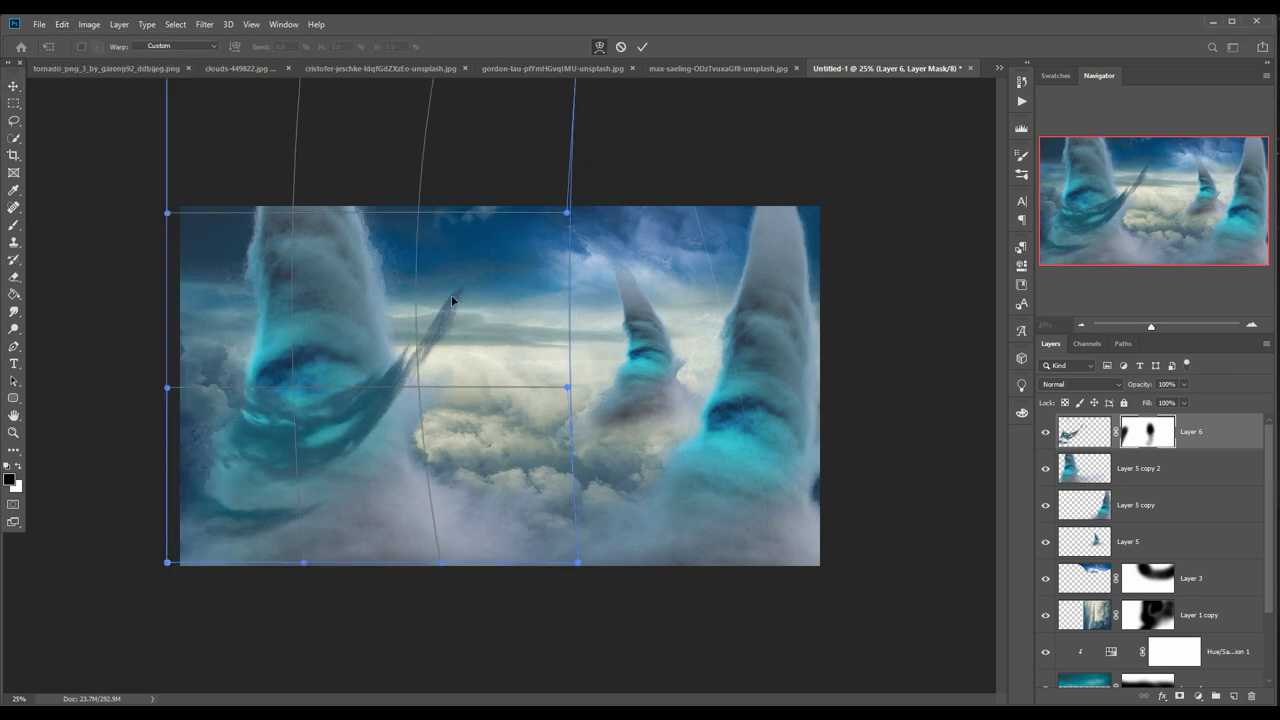
pyautogui.moveTo(560, 213); pyautogui.dragTo(209, 258)
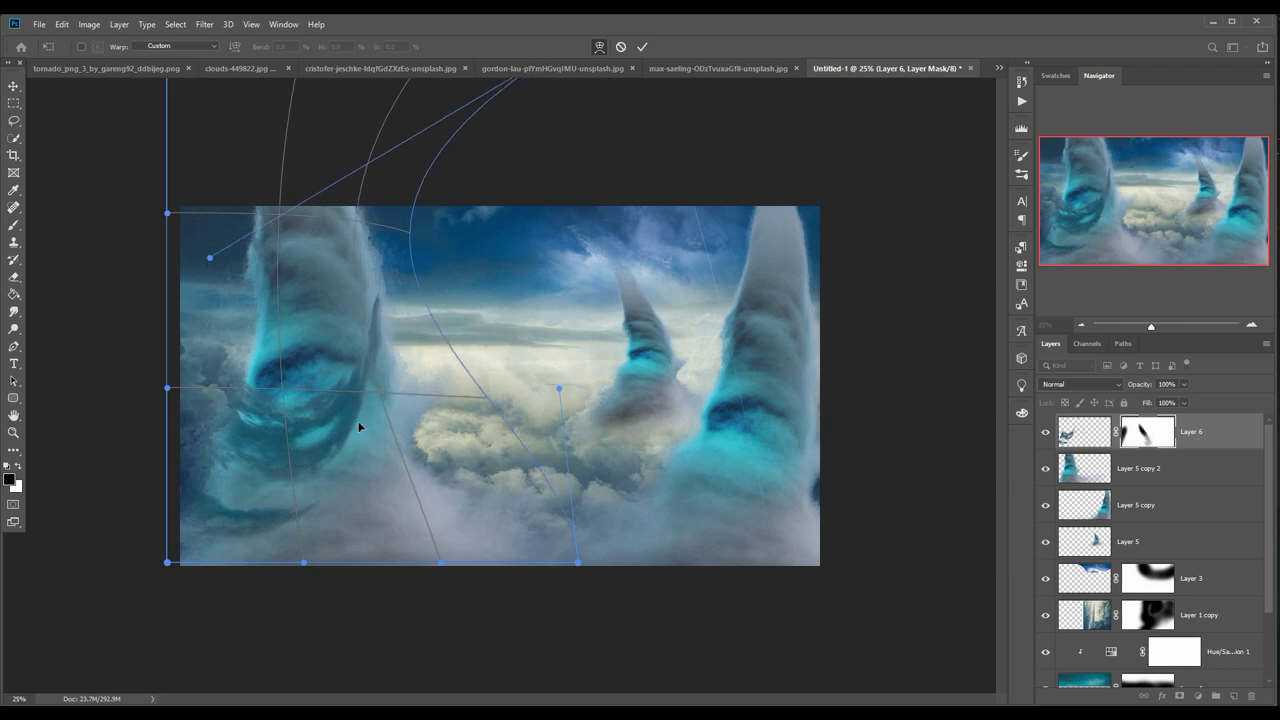
pyautogui.moveTo(360, 423)
pyautogui.mouseDown()
pyautogui.moveTo(420, 428)
pyautogui.moveTo(417, 318)
pyautogui.moveTo(389, 304)
pyautogui.mouseUp()
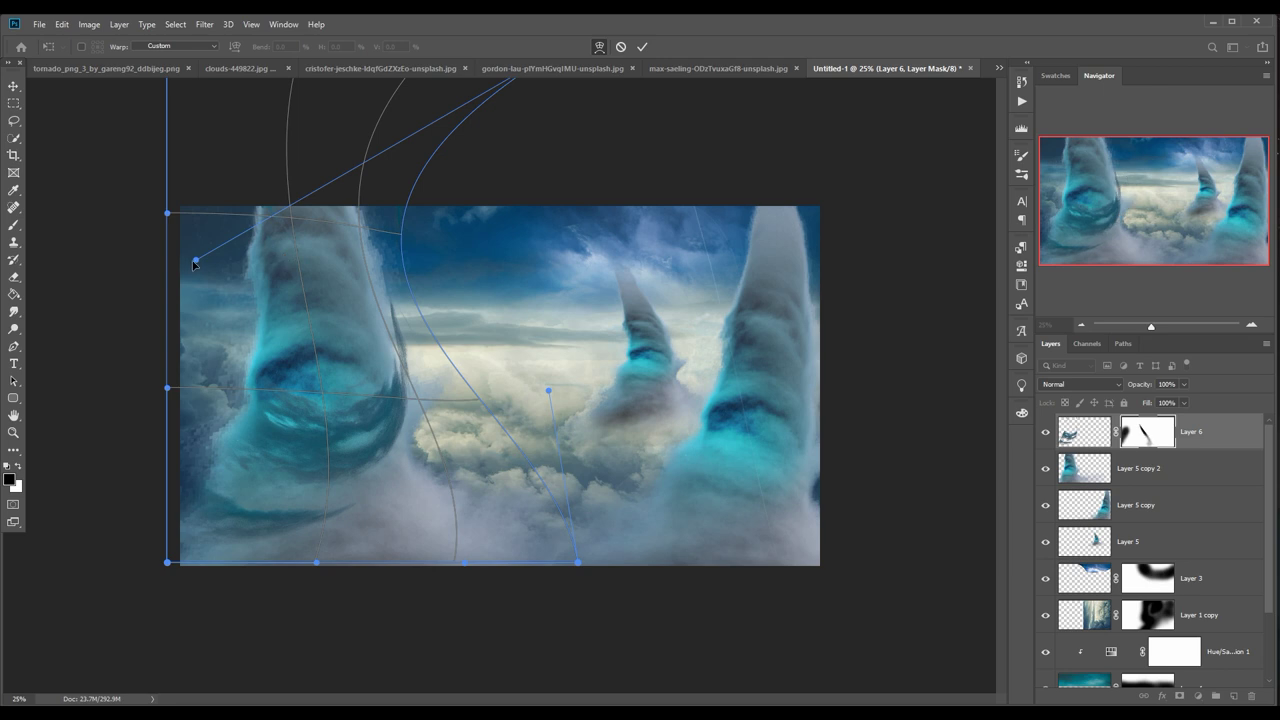
pyautogui.moveTo(209, 258)
pyautogui.mouseDown()
pyautogui.moveTo(175, 270)
pyautogui.moveTo(201, 275)
pyautogui.mouseUp()
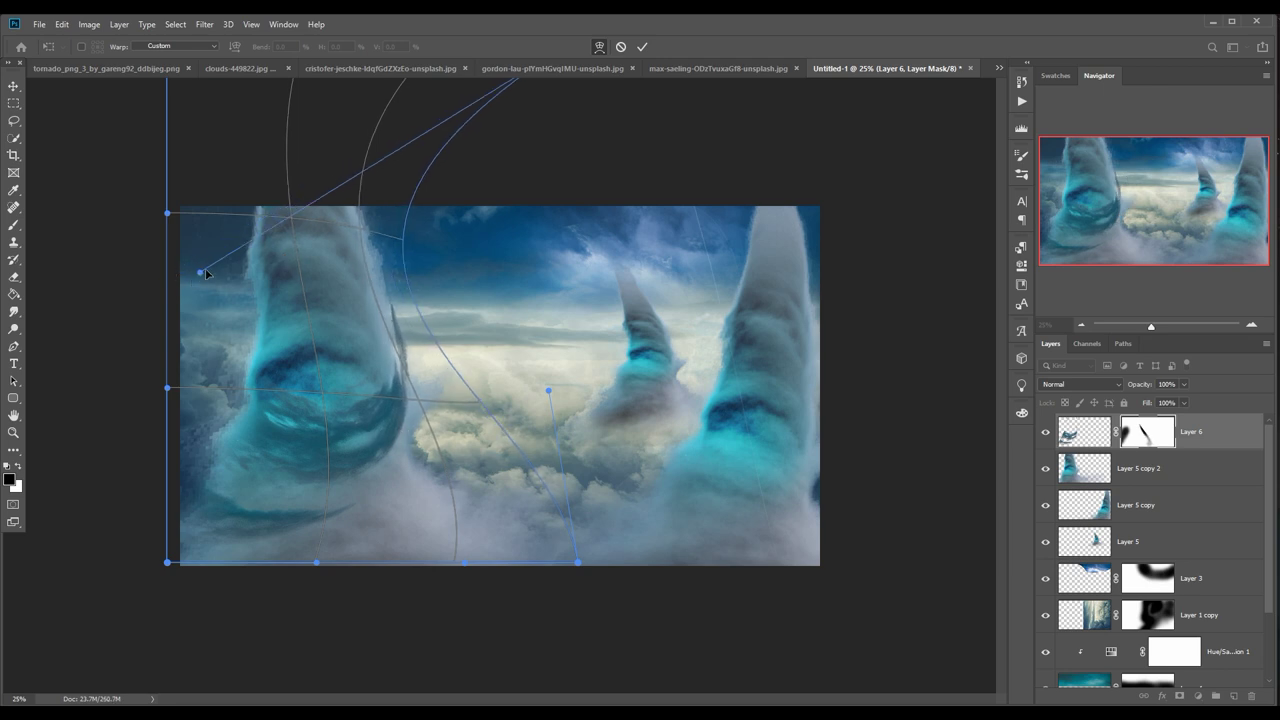
pyautogui.moveTo(201, 273)
pyautogui.mouseDown()
pyautogui.moveTo(298, 359)
pyautogui.moveTo(267, 364)
pyautogui.mouseUp()
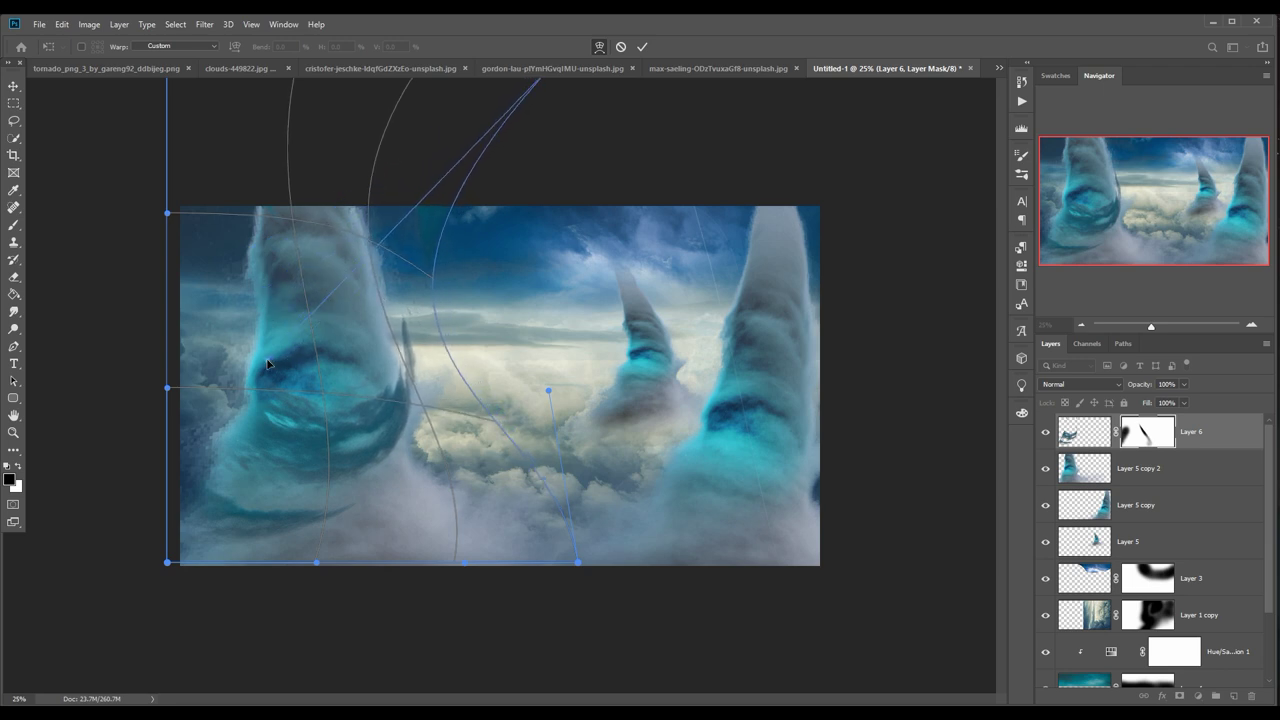
pyautogui.click(643, 50)
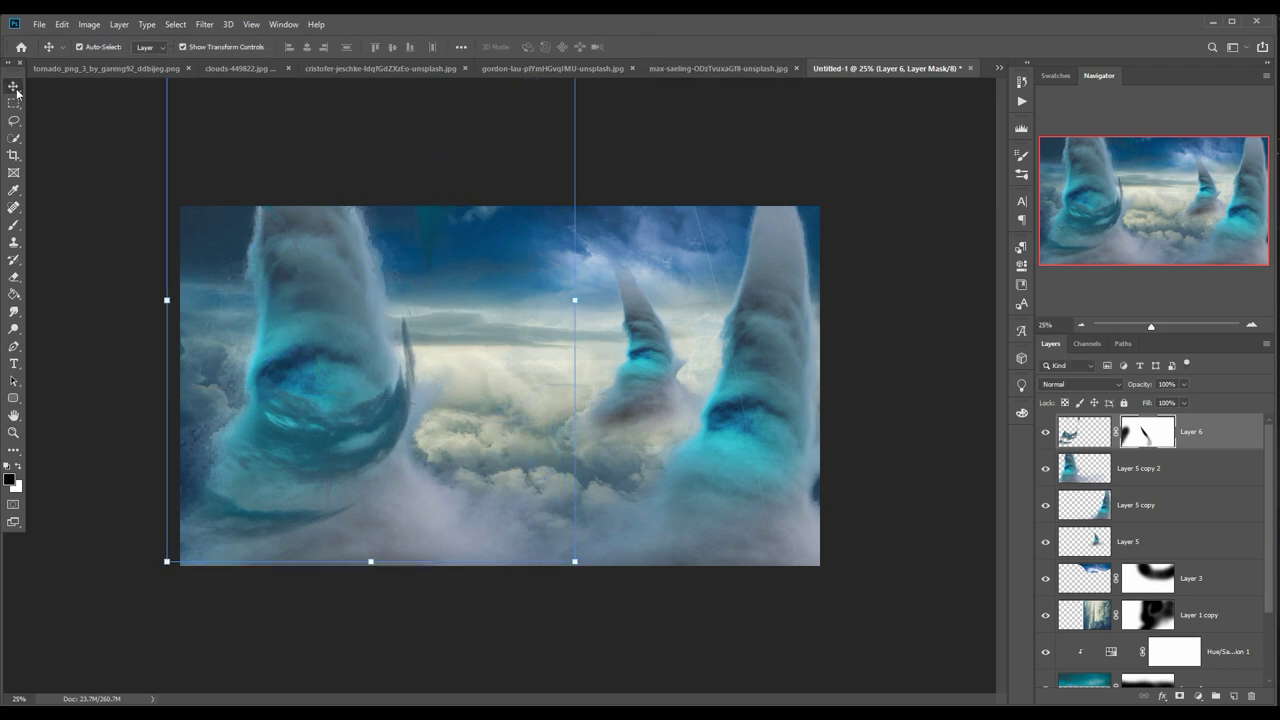
# Duplicate Layer 6, scale the copy to about 73%, flip it and tilt it 15° onto the right tornado.
pyautogui.rightClick(1223, 440)
pyautogui.click(1090, 239)
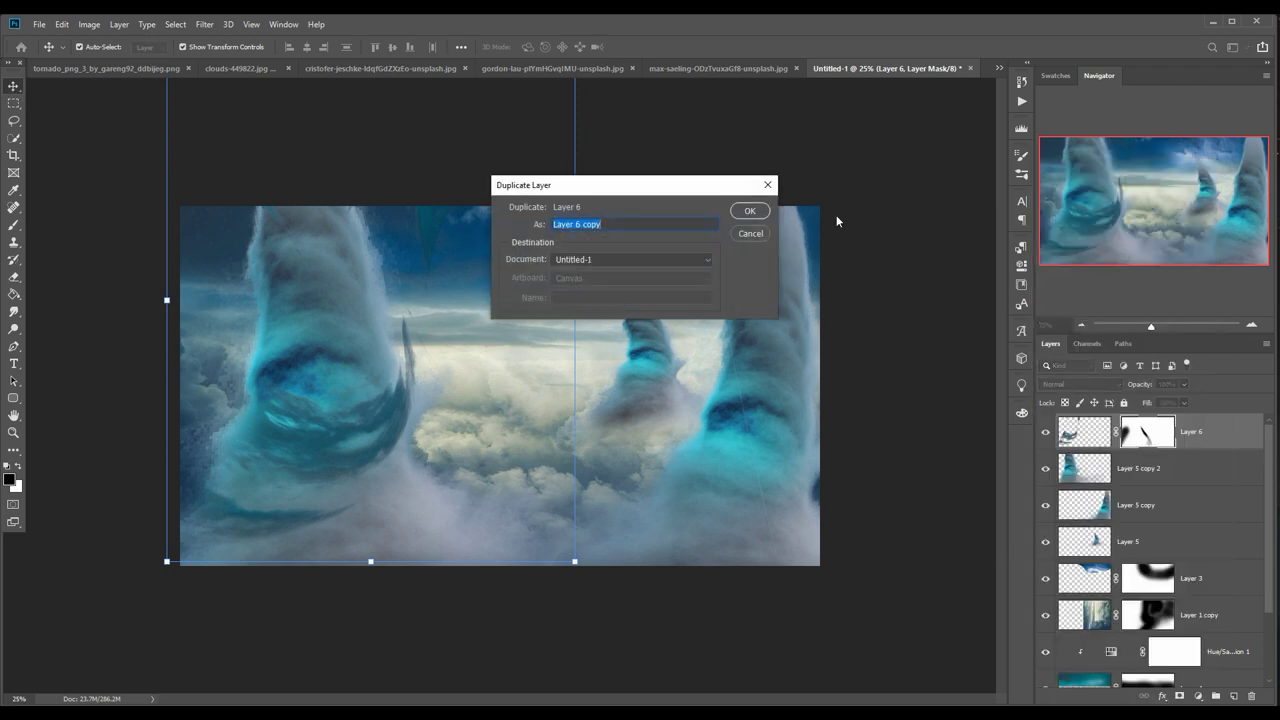
pyautogui.click(749, 211)
pyautogui.moveTo(577, 307); pyautogui.dragTo(475, 303)
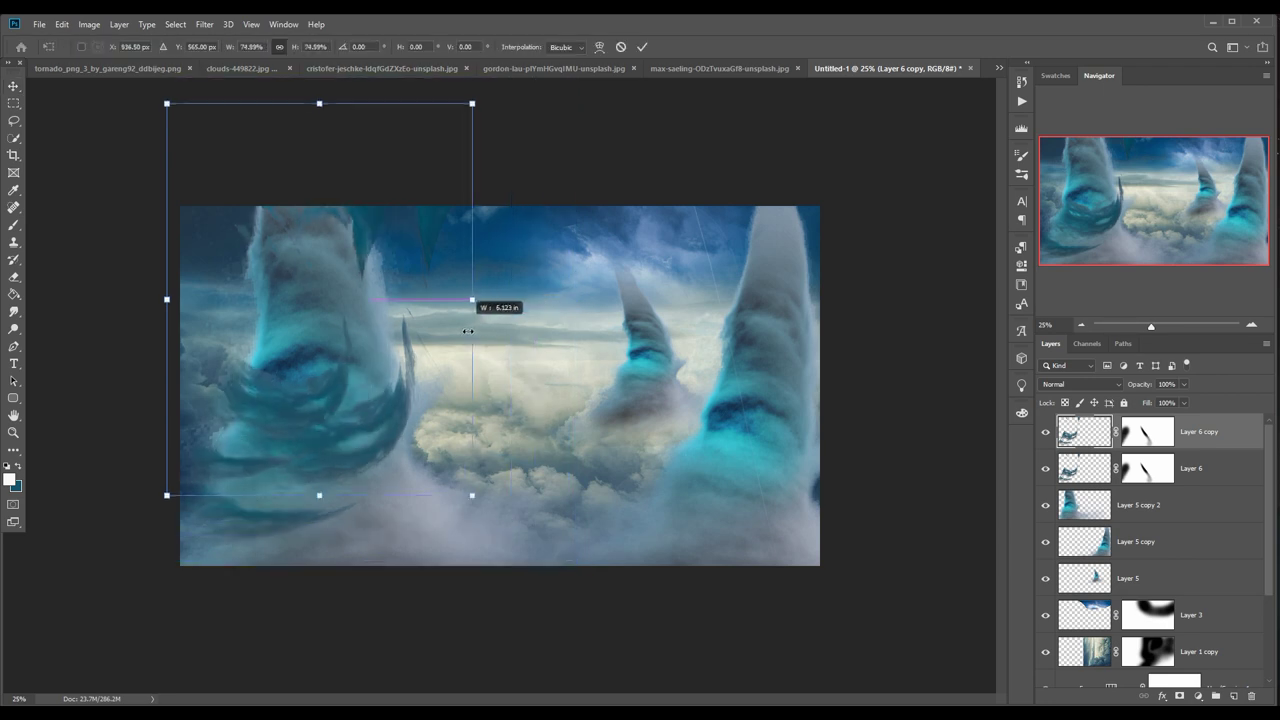
pyautogui.moveTo(480, 366); pyautogui.dragTo(888, 410)
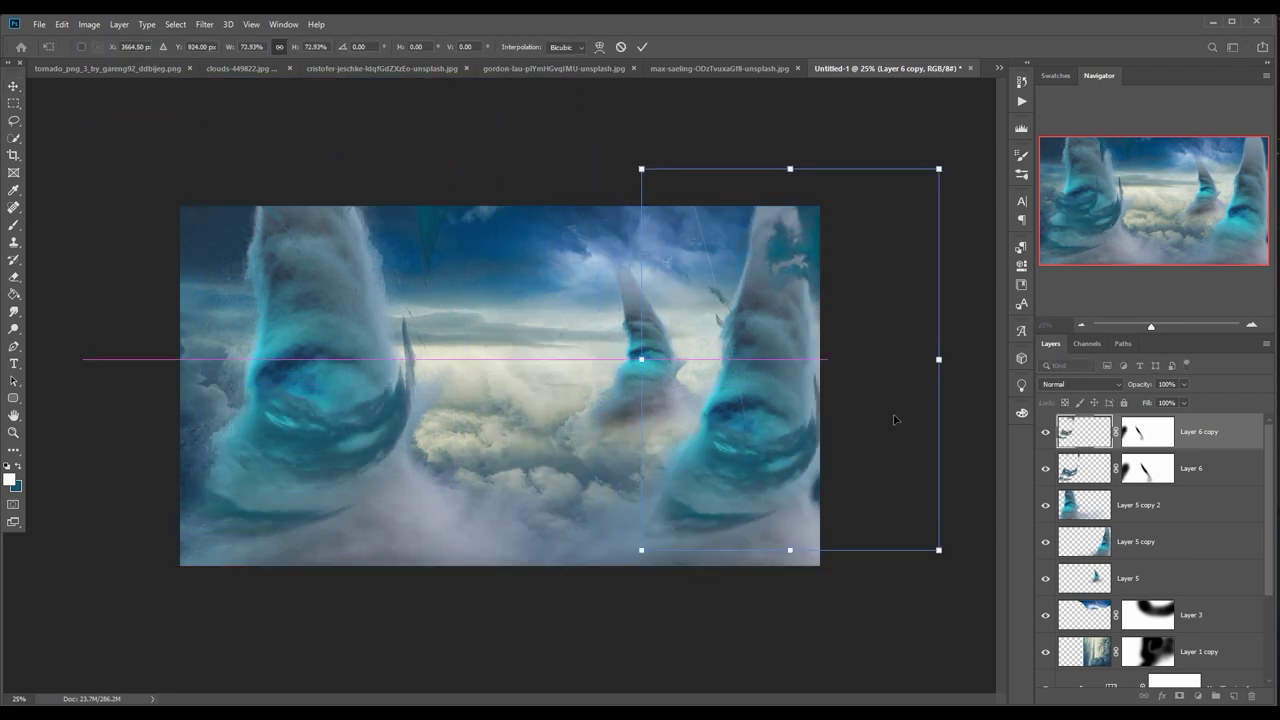
pyautogui.click(61, 24)
pyautogui.moveTo(82, 329)
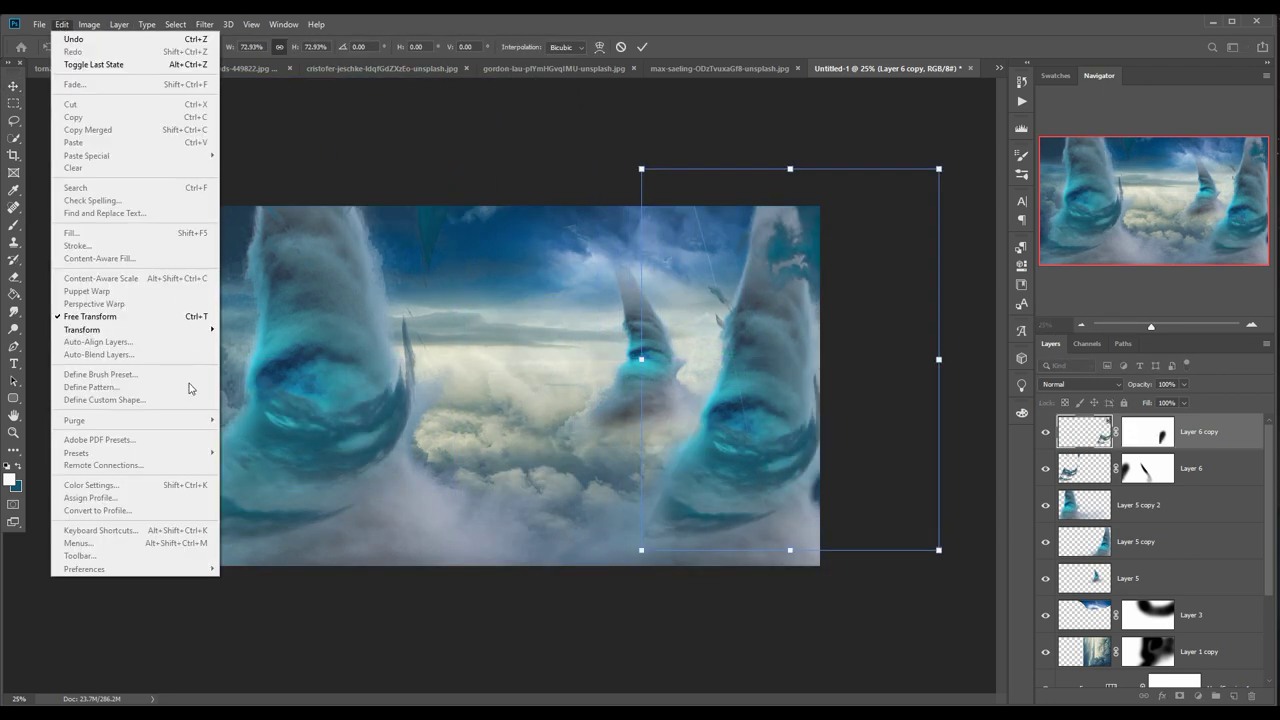
pyautogui.click(255, 478)
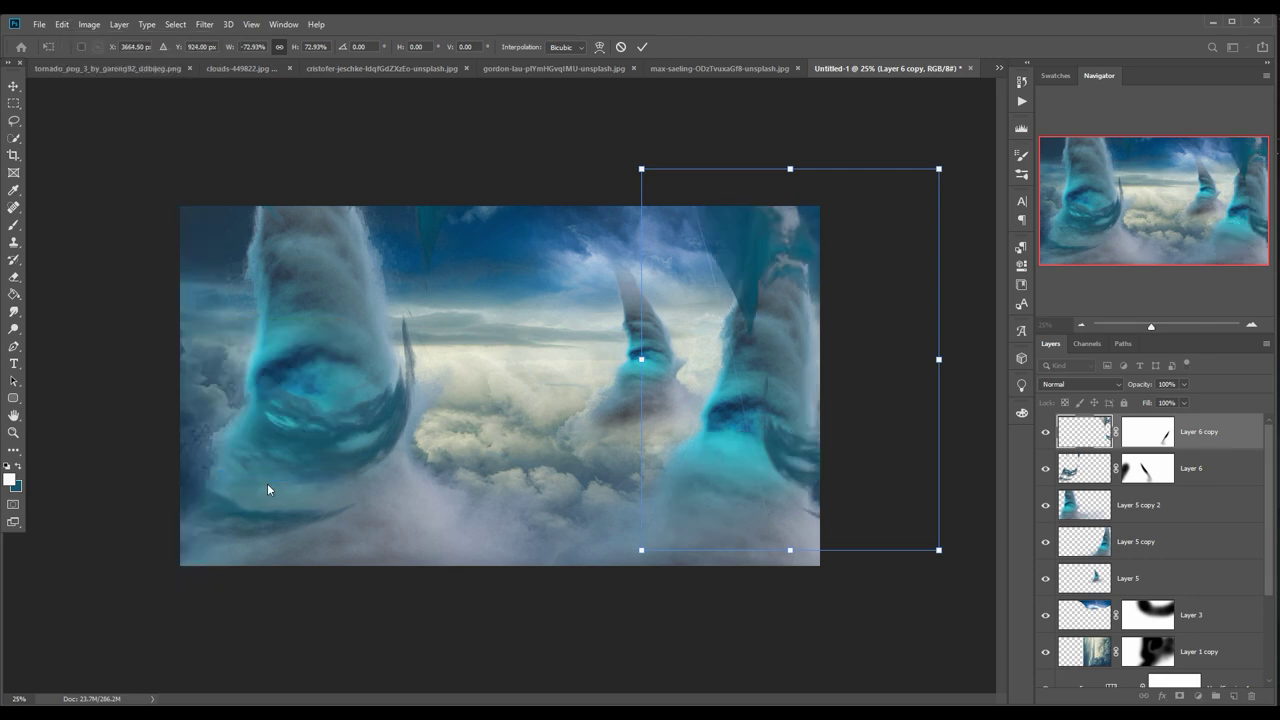
pyautogui.moveTo(914, 151); pyautogui.dragTo(968, 205)
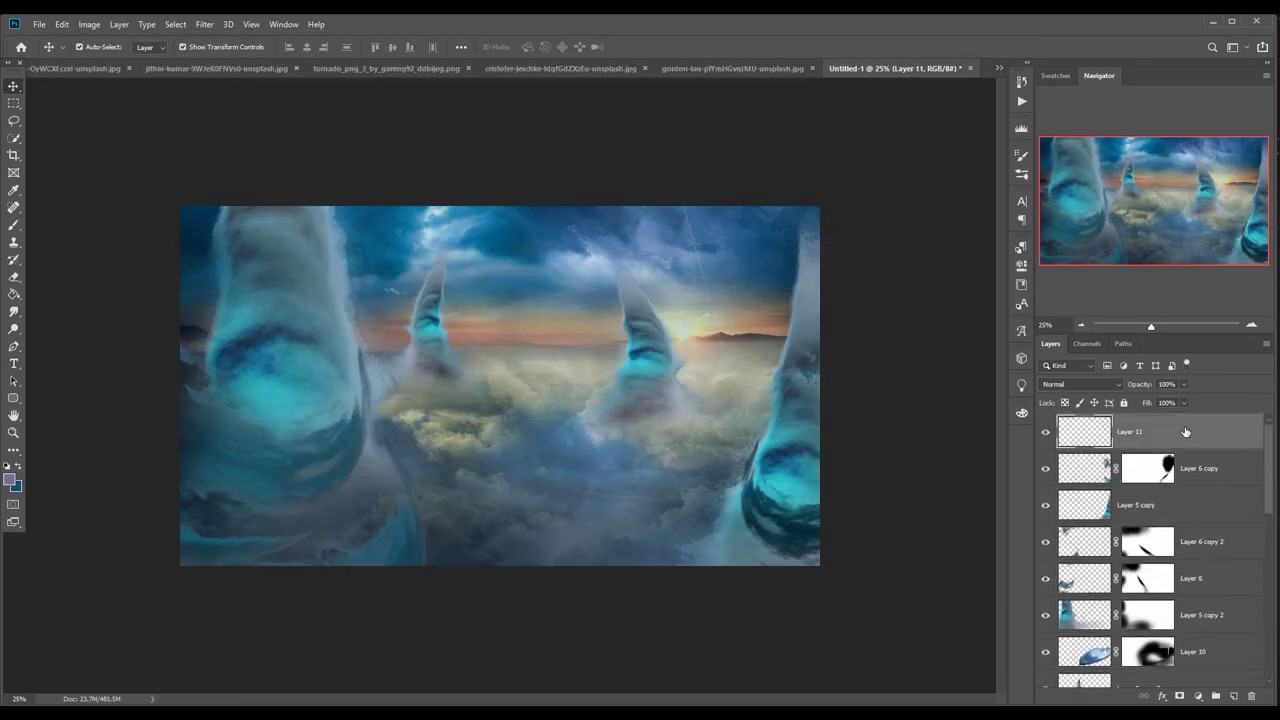
# Move the balloon up and left into the centre of the sky between the tornadoes.
pyautogui.moveTo(578, 444)
pyautogui.mouseDown()
pyautogui.moveTo(548, 326)
pyautogui.moveTo(567, 290)
pyautogui.mouseUp()
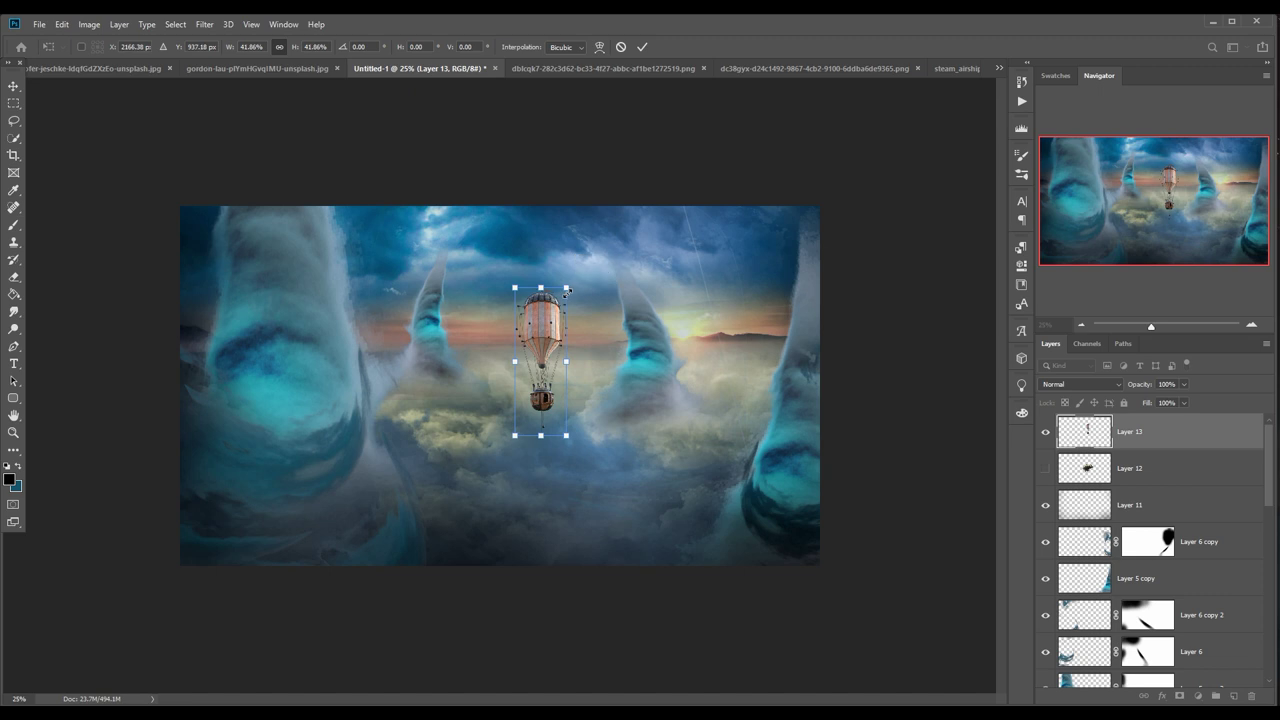
# Apply the balloon's 42% scaling, then zoom to 100% and pan to the balloon beside the right tornado.
pyautogui.click(642, 47)
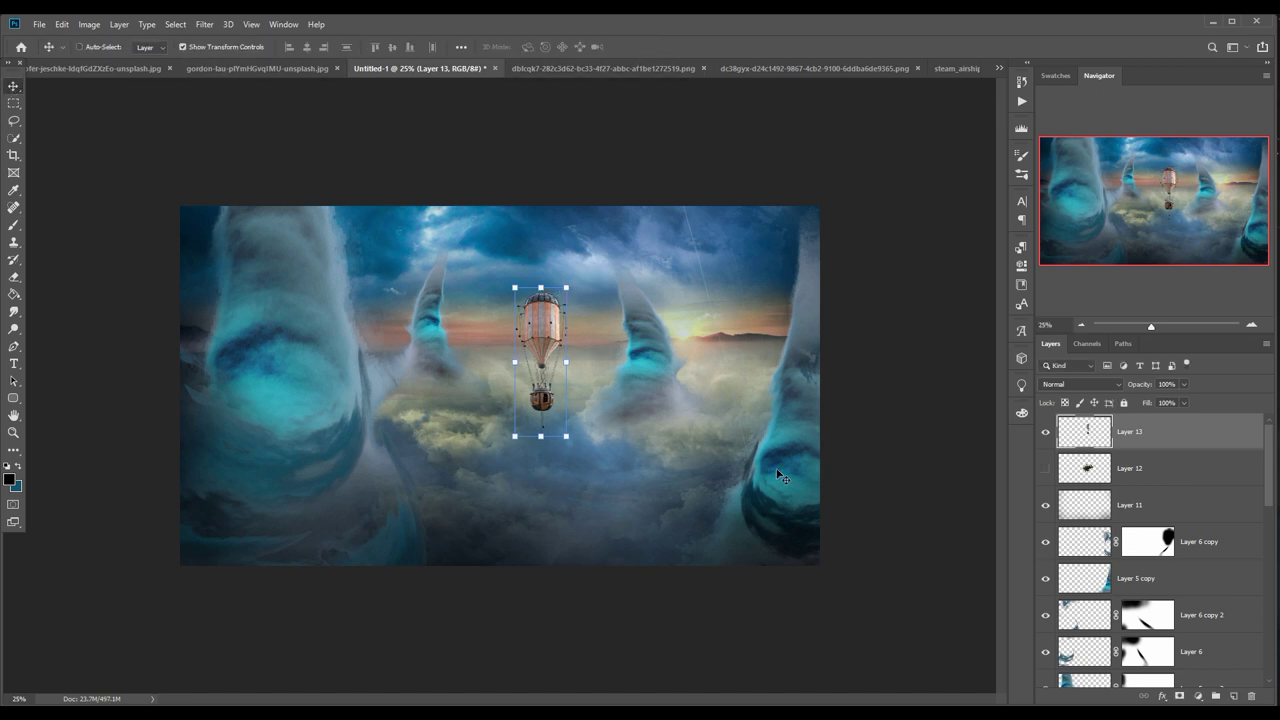
pyautogui.hotkey('ctrl', '+')
pyautogui.hotkey('ctrl', '+')
pyautogui.hotkey('ctrl', '+')
pyautogui.hotkey('ctrl', '+')
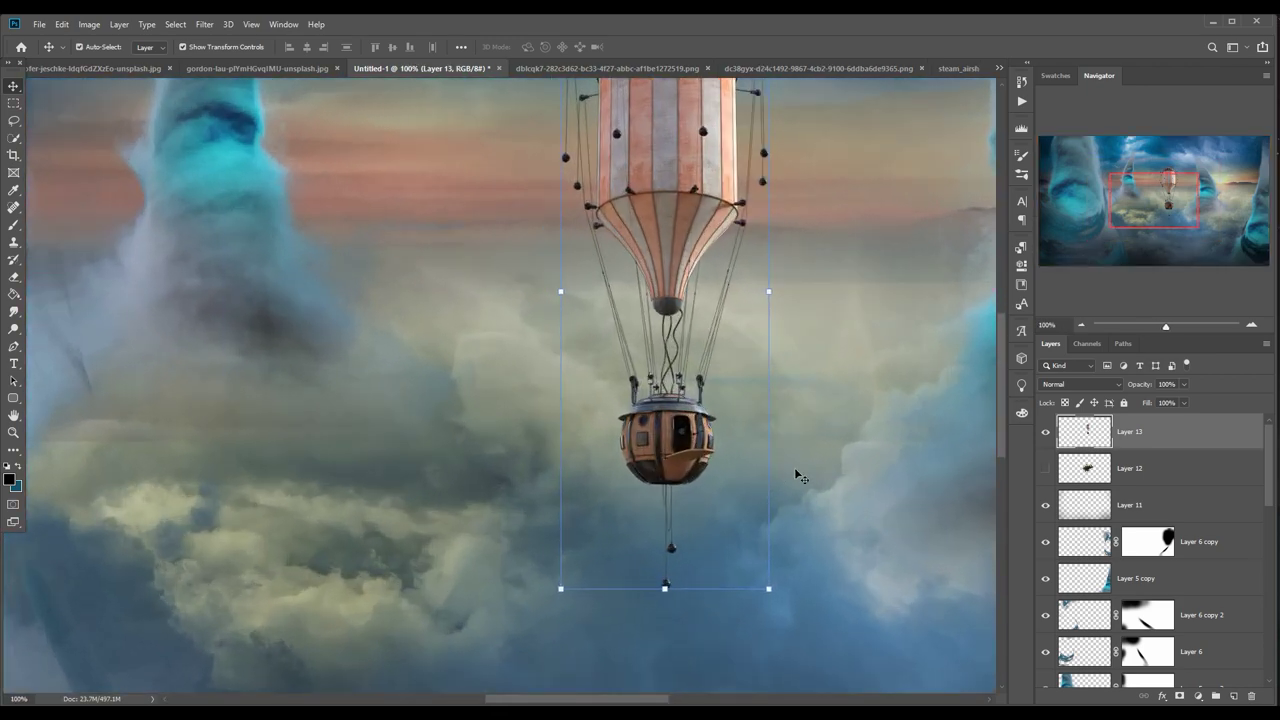
pyautogui.moveTo(875, 496); pyautogui.dragTo(663, 586)
pyautogui.moveTo(623, 486); pyautogui.dragTo(603, 537)
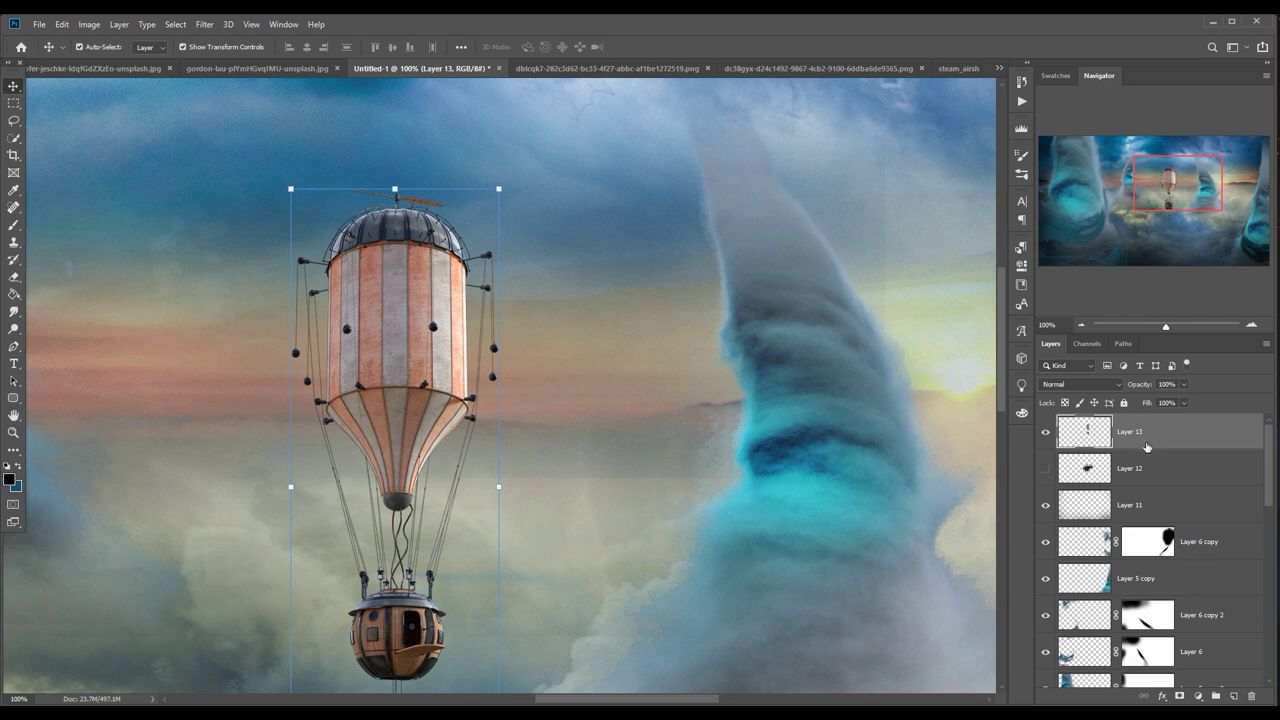
pyautogui.click(1197, 698)
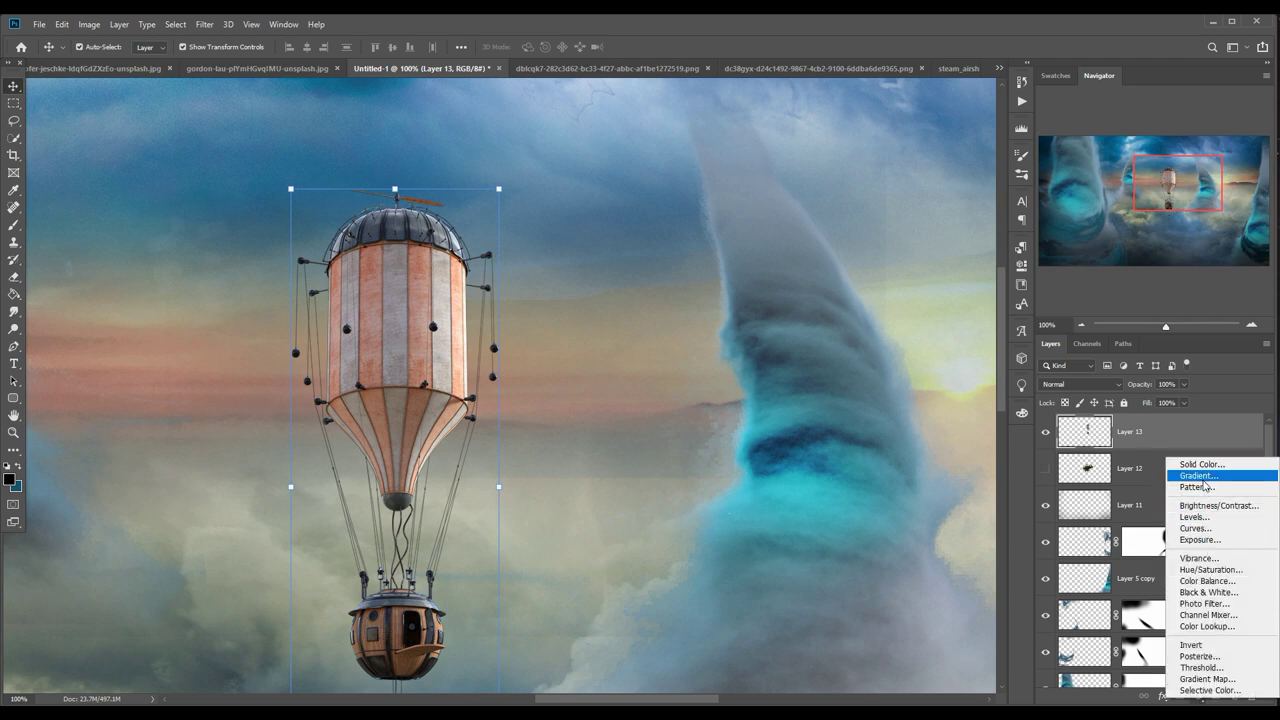
# Add a darkening Curves 3 adjustment clipped to the balloon Layer 13.
pyautogui.click(1195, 528)
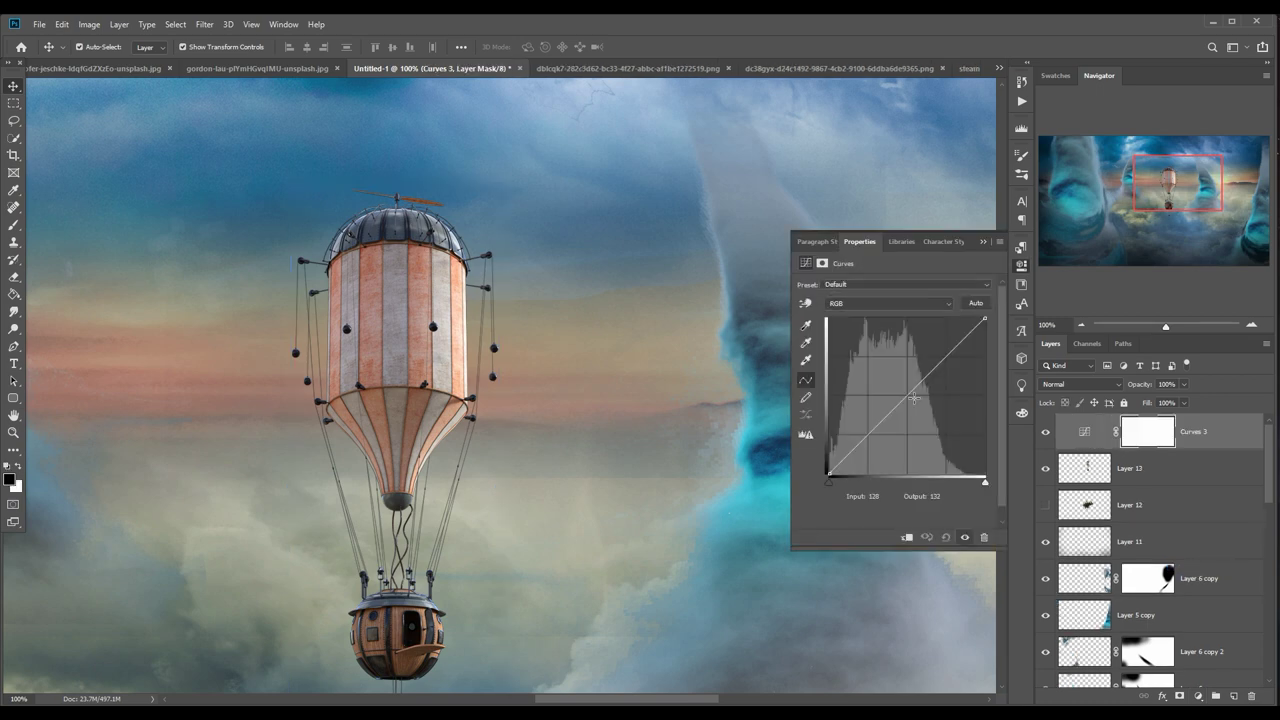
pyautogui.moveTo(917, 386); pyautogui.dragTo(917, 401)
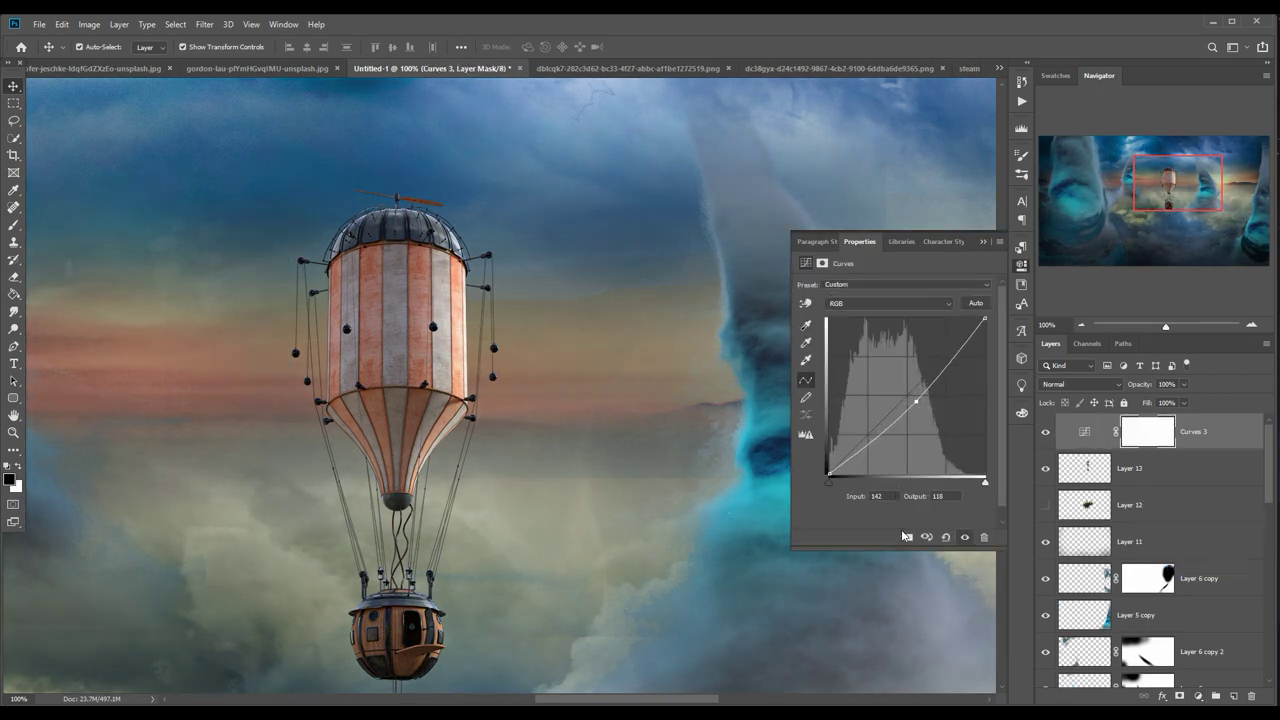
pyautogui.click(905, 537)
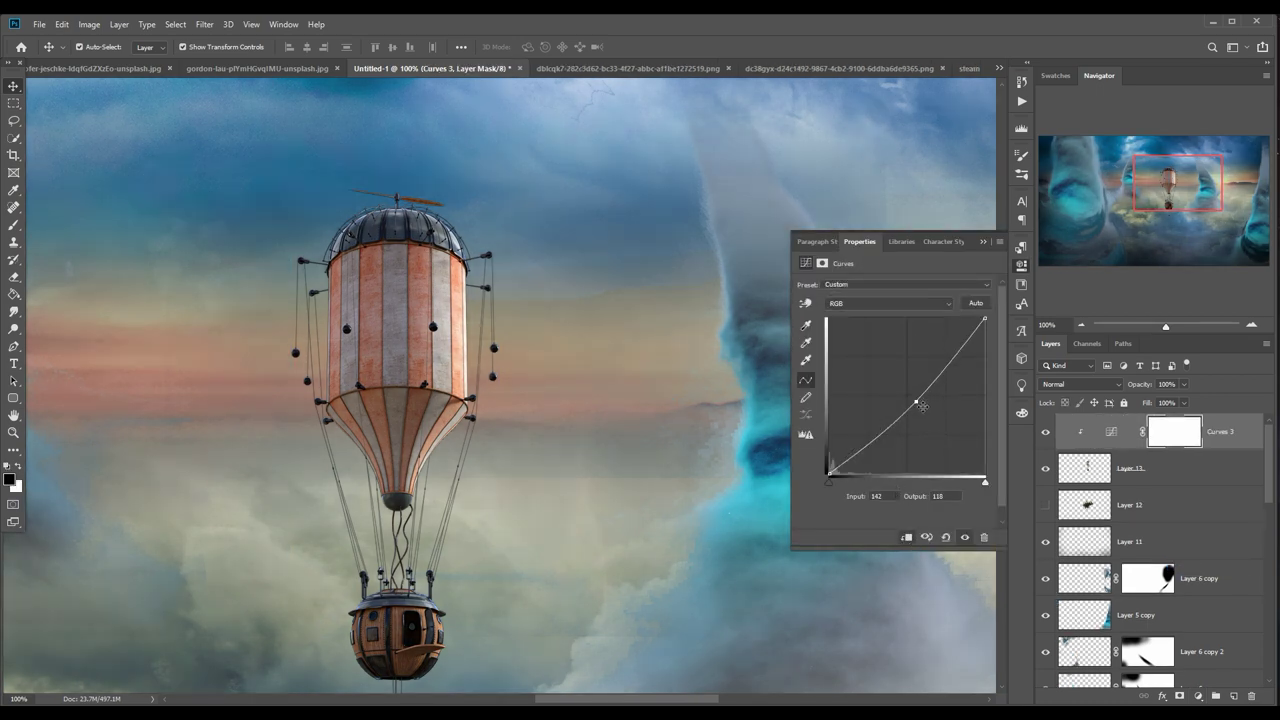
pyautogui.moveTo(925, 403); pyautogui.dragTo(927, 413)
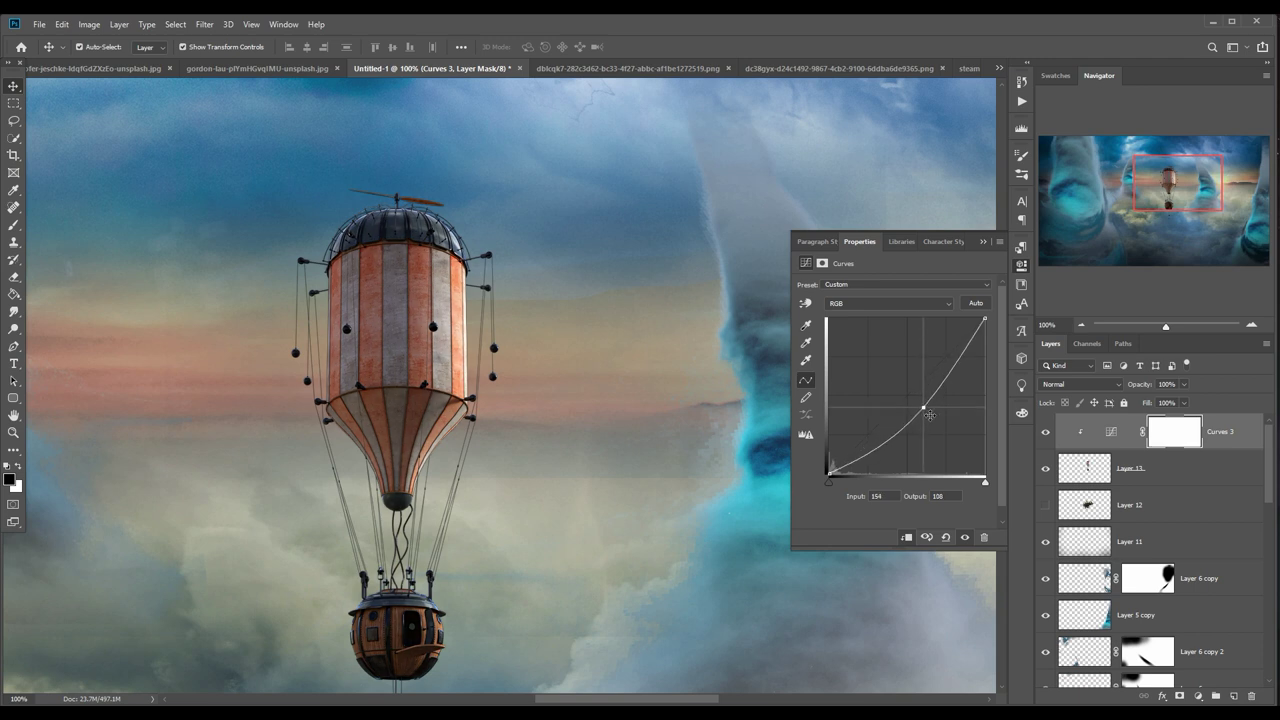
pyautogui.click(983, 243)
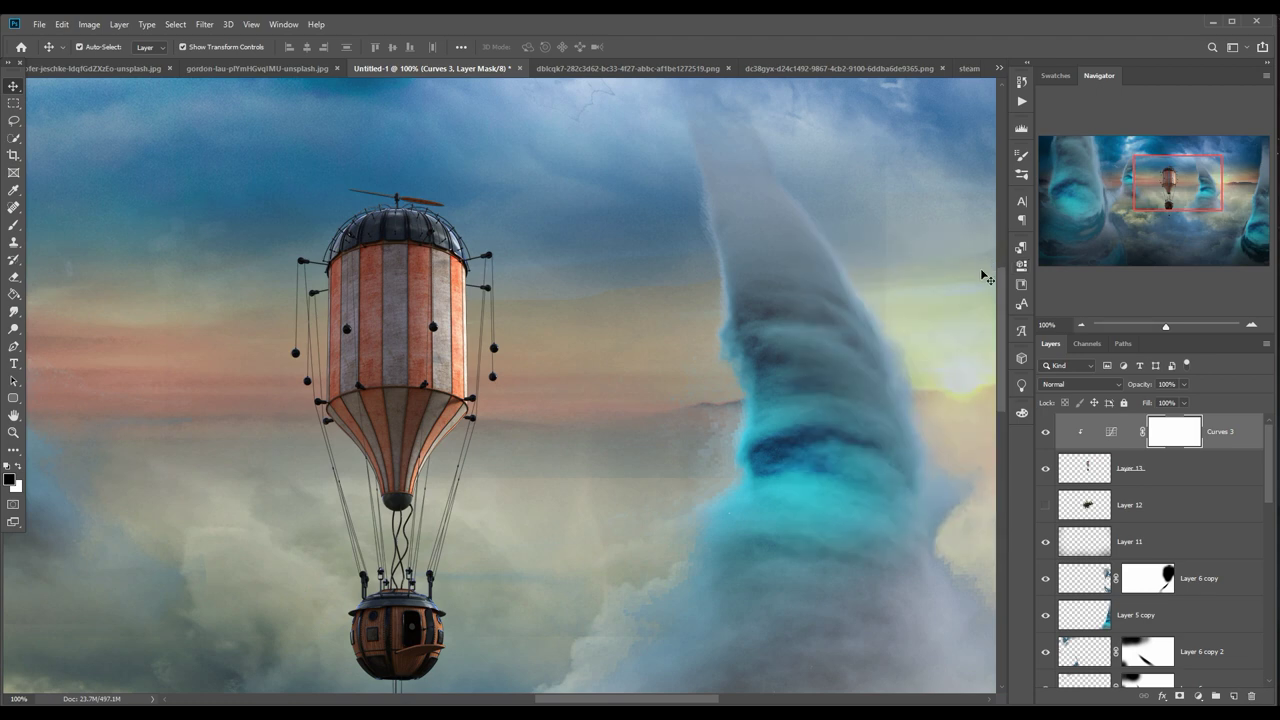
# Paint the Curves 3 mask with a size-90 brush beside the balloon's ropes and basket.
pyautogui.click(12, 226)
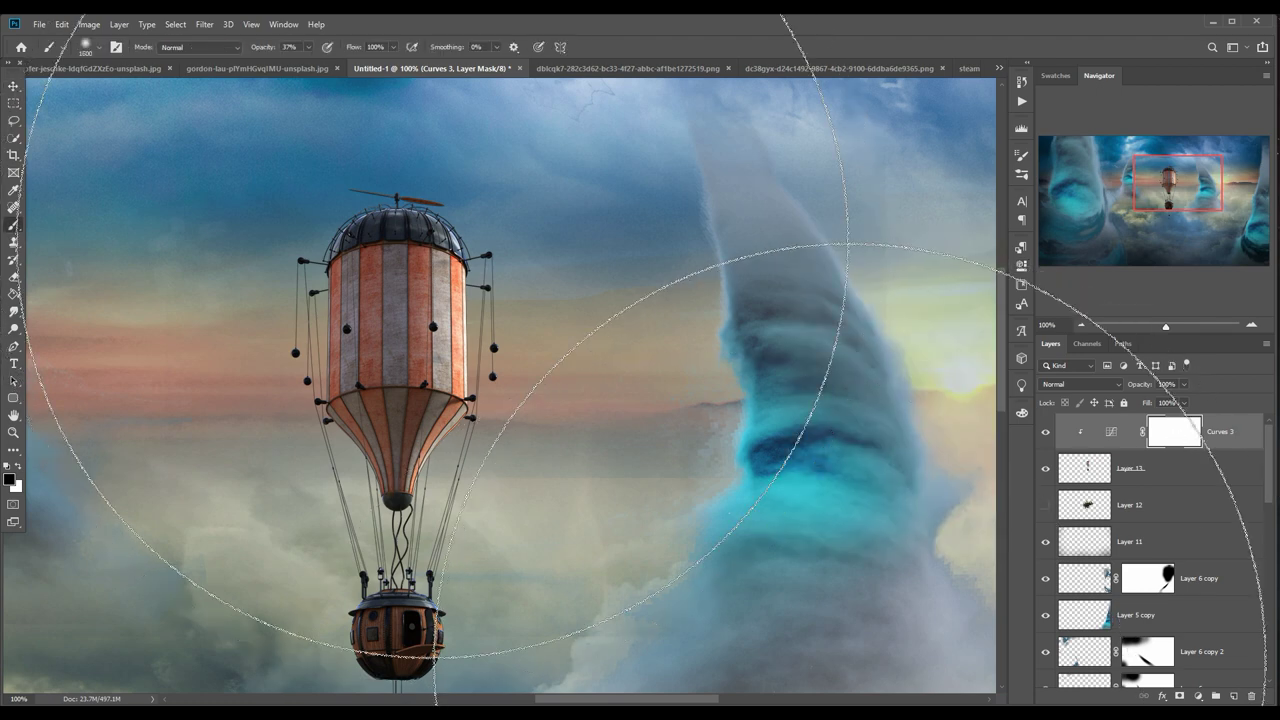
pyautogui.press('[')
pyautogui.press('[')
pyautogui.press('[')
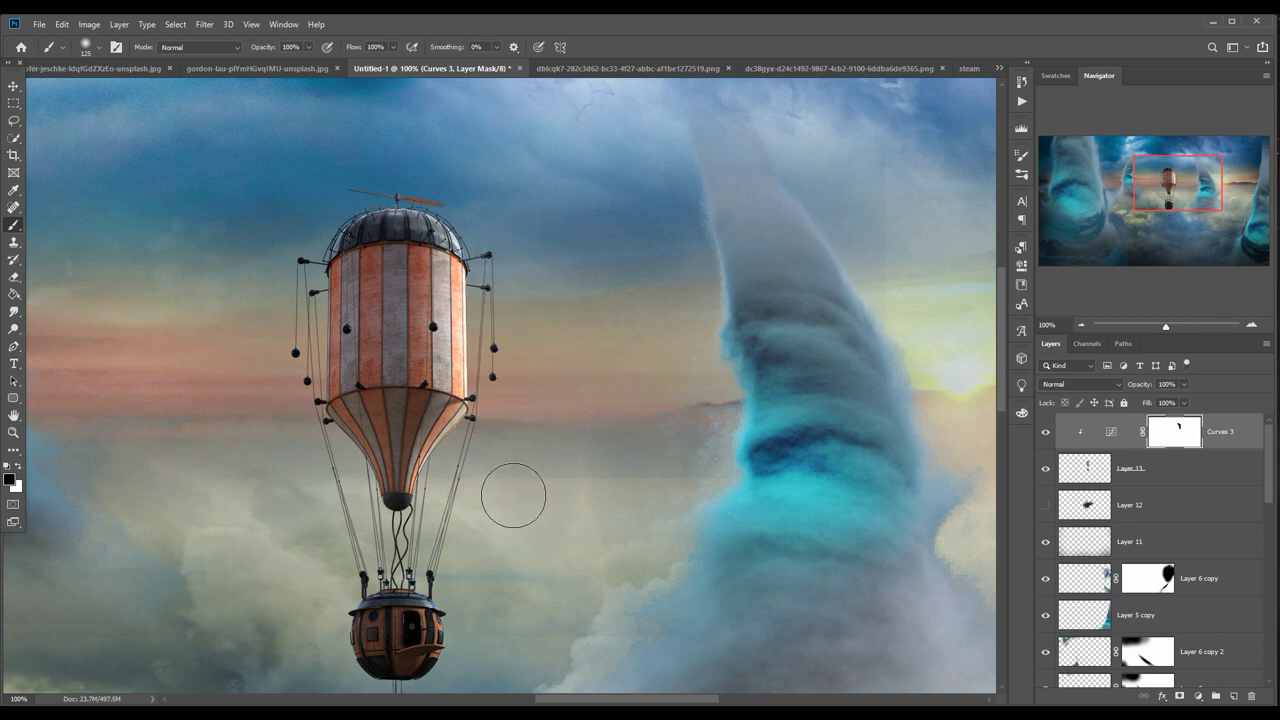
pyautogui.moveTo(513, 495); pyautogui.dragTo(500, 472)
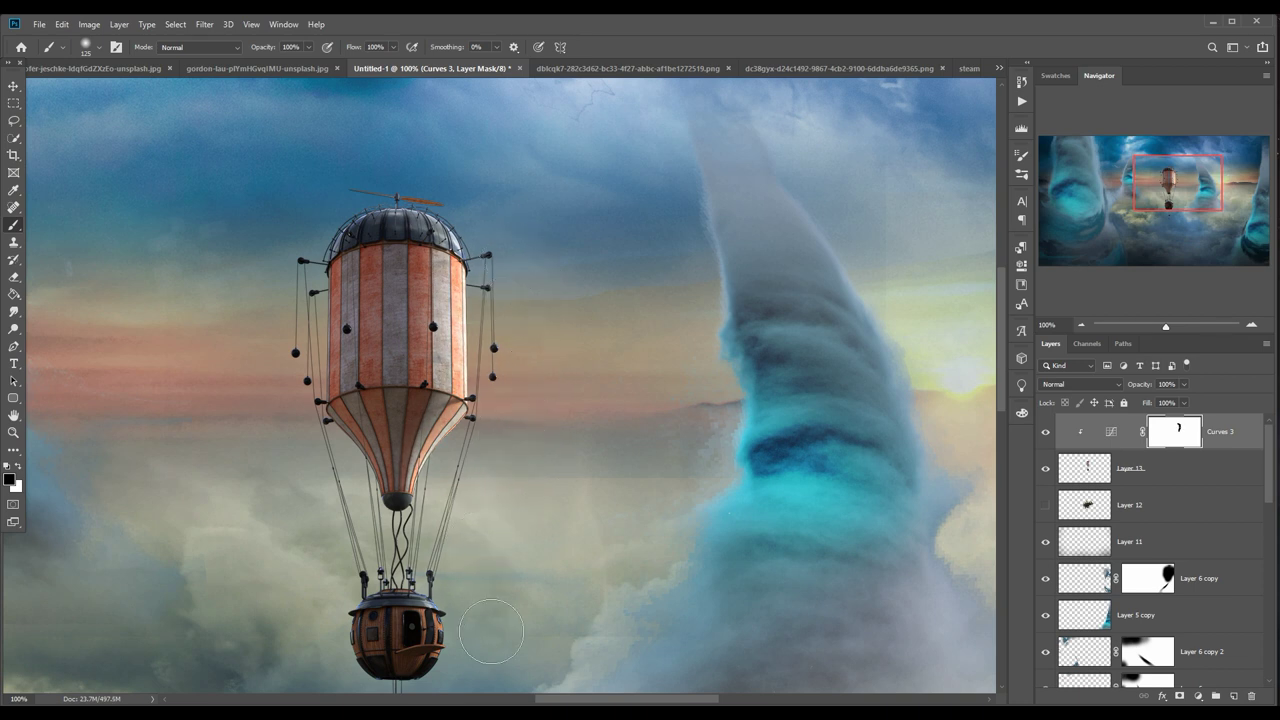
pyautogui.moveTo(491, 631)
pyautogui.mouseDown()
pyautogui.moveTo(477, 597)
pyautogui.moveTo(514, 529)
pyautogui.mouseUp()
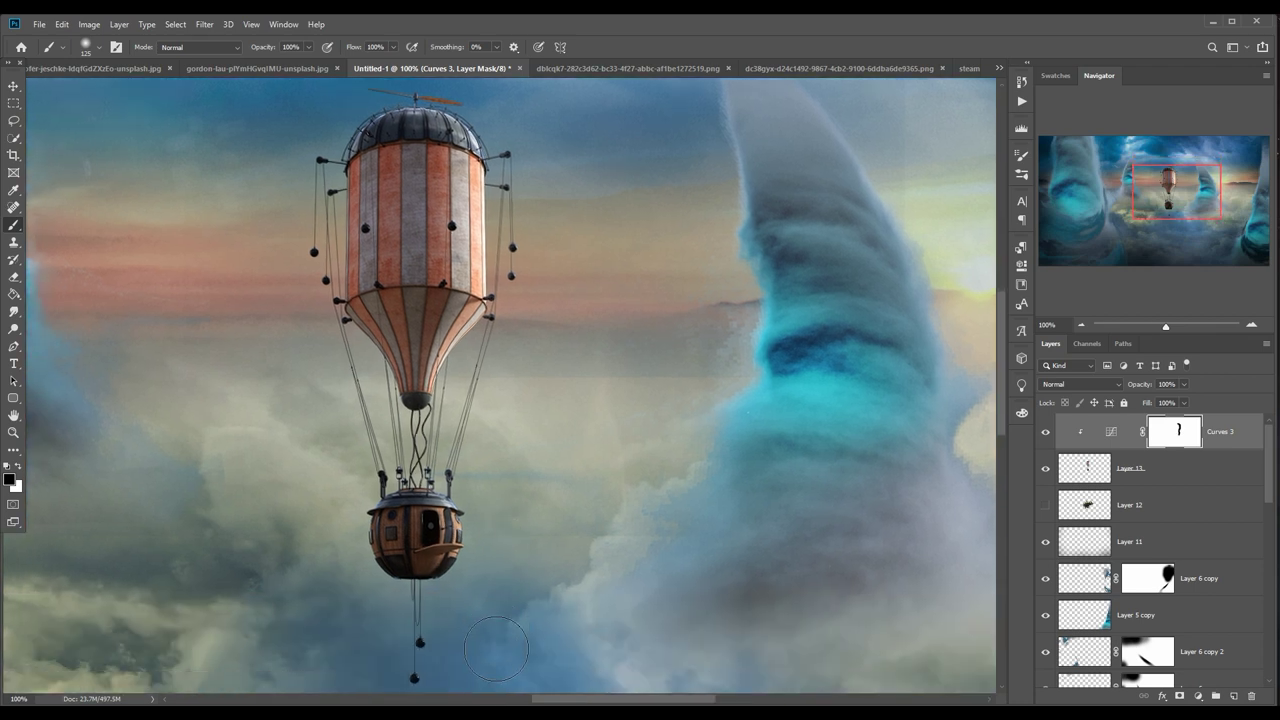
pyautogui.click(1188, 476)
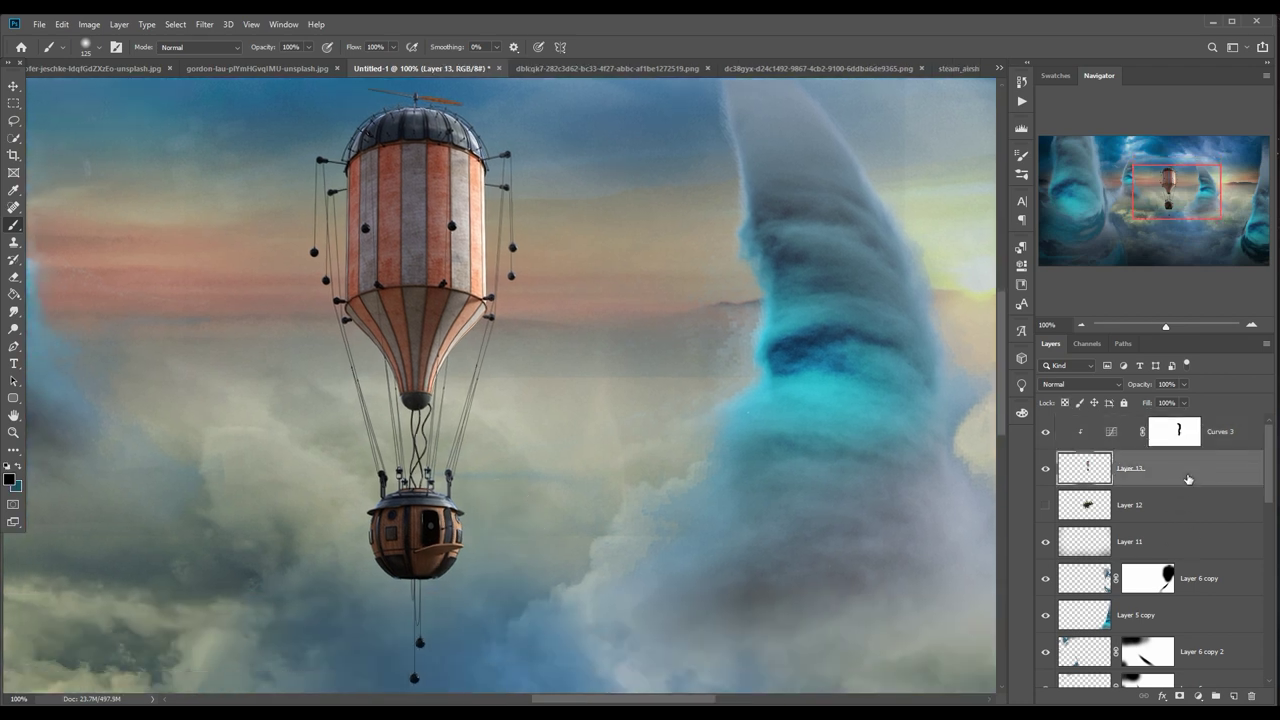
# Add a Brightness/Contrast adjustment and clip it and Curves 3 to Layer 13.
pyautogui.click(1201, 698)
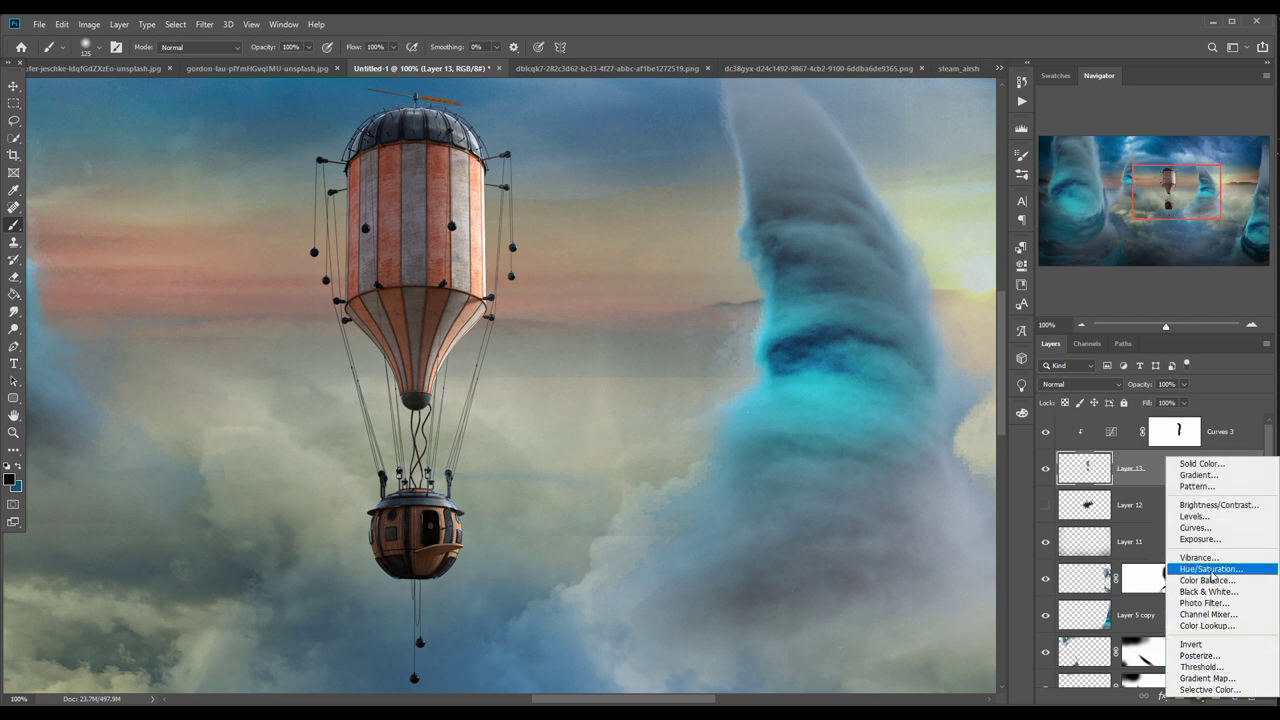
pyautogui.click(1219, 505)
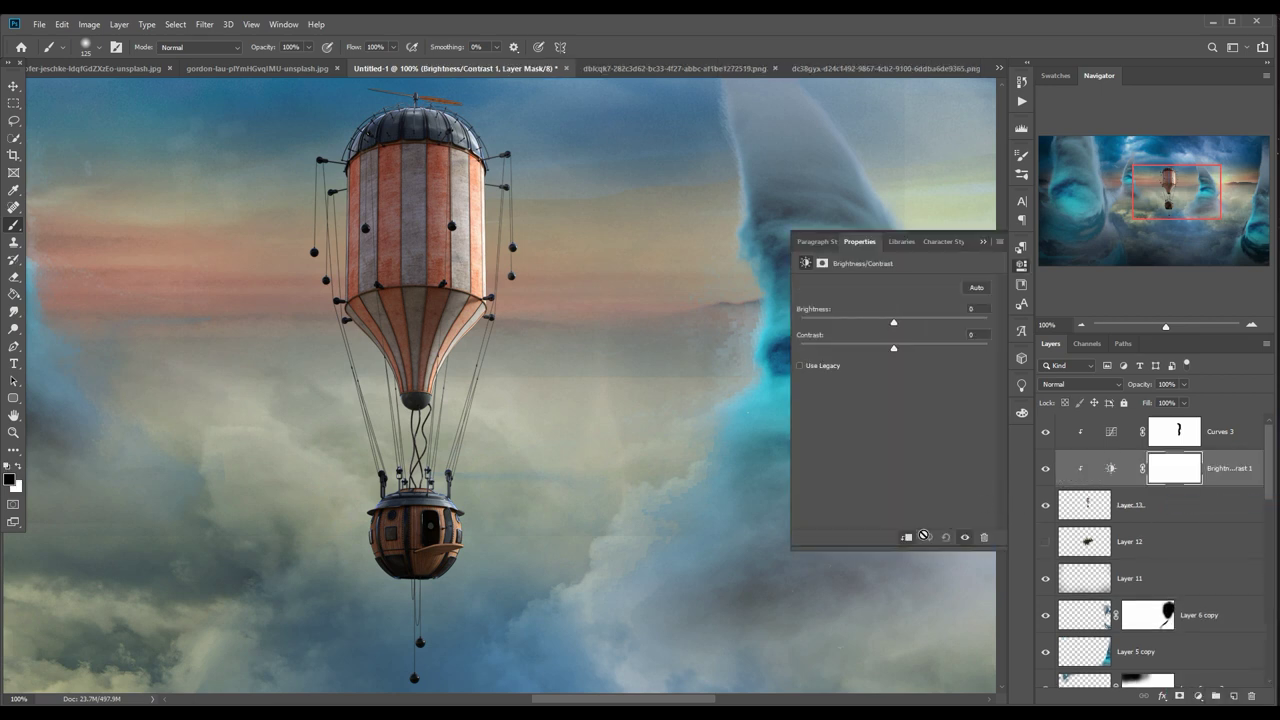
pyautogui.click(907, 538)
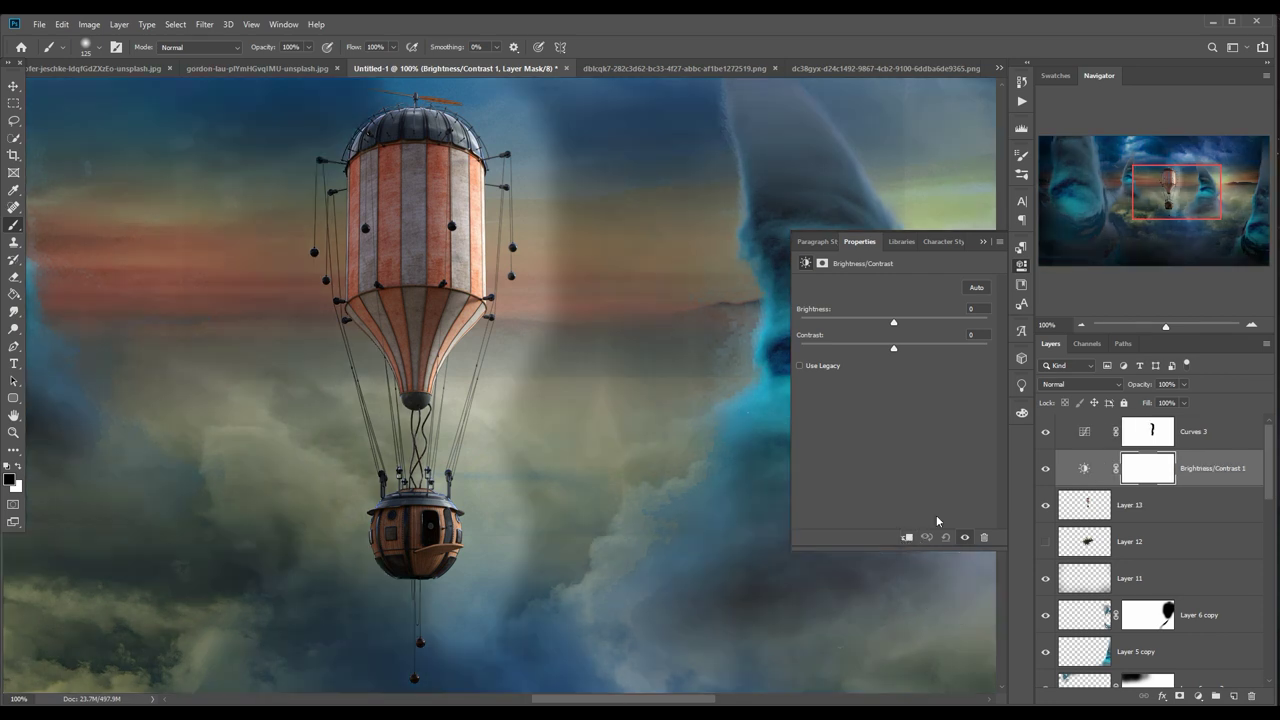
pyautogui.click(907, 538)
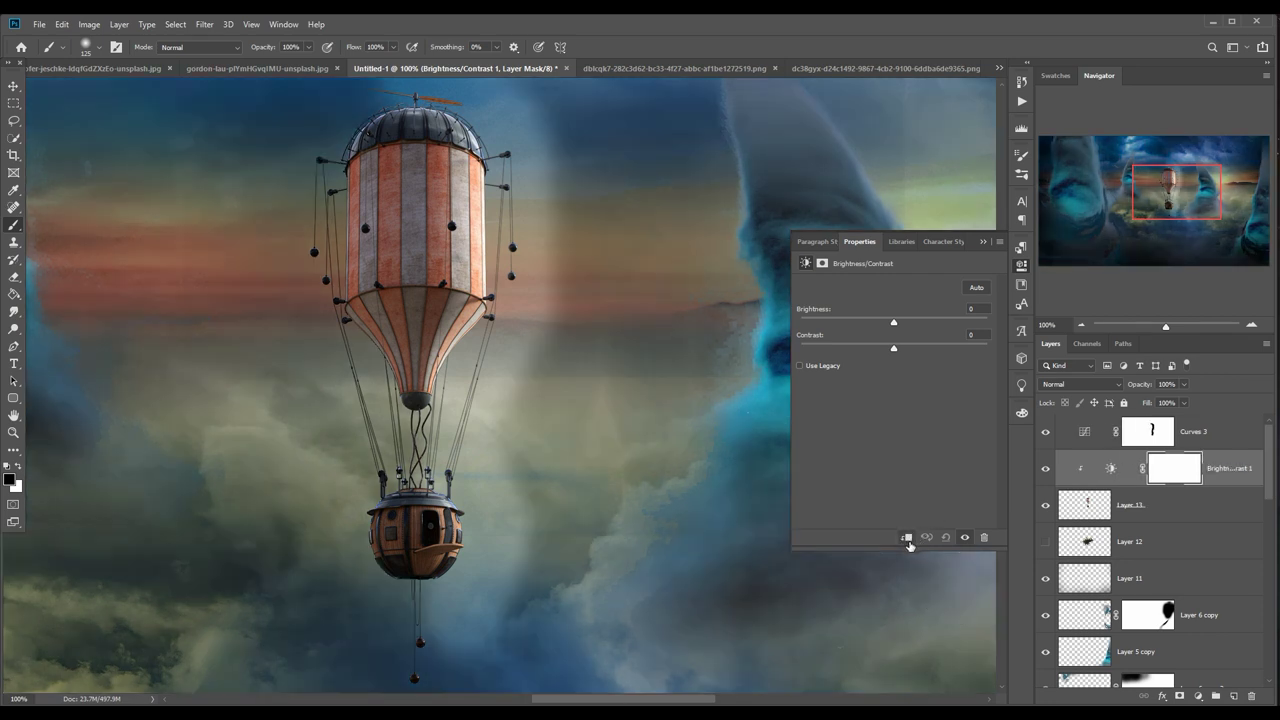
pyautogui.rightClick(1222, 431)
pyautogui.click(1084, 400)
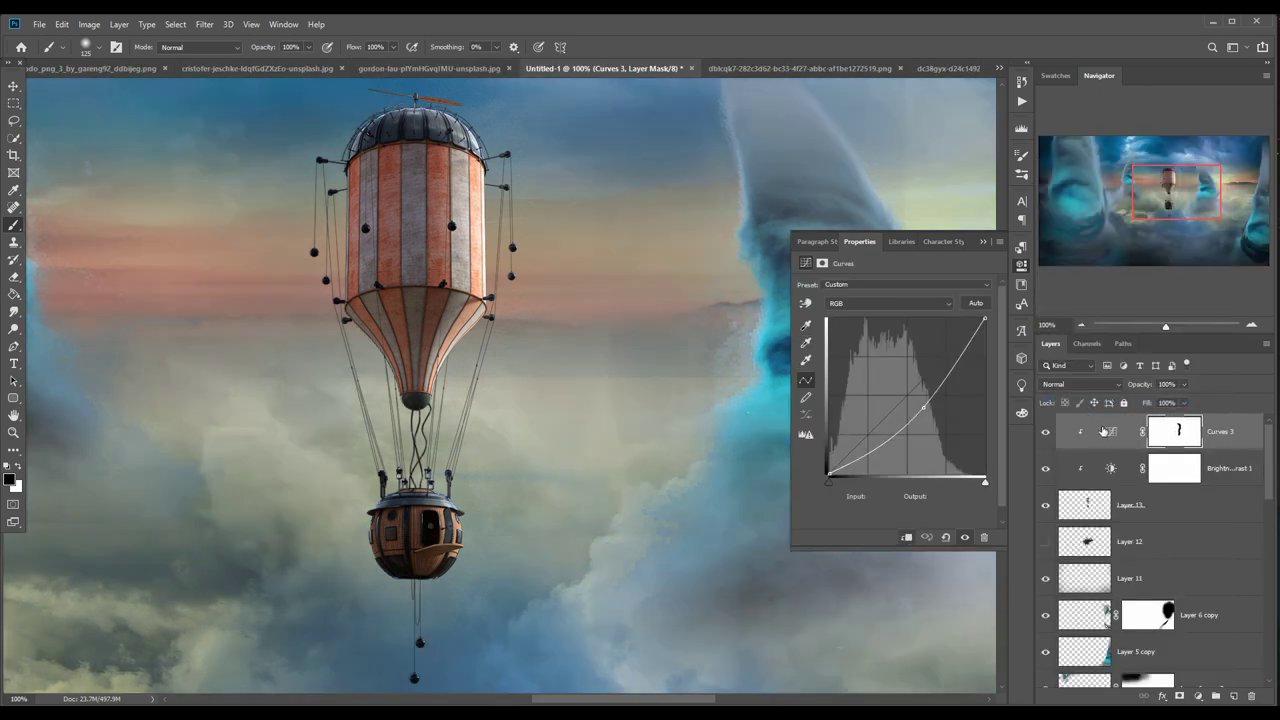
# Set the Brightness/Contrast adjustment to brightness 49 and contrast 6.
pyautogui.click(1182, 472)
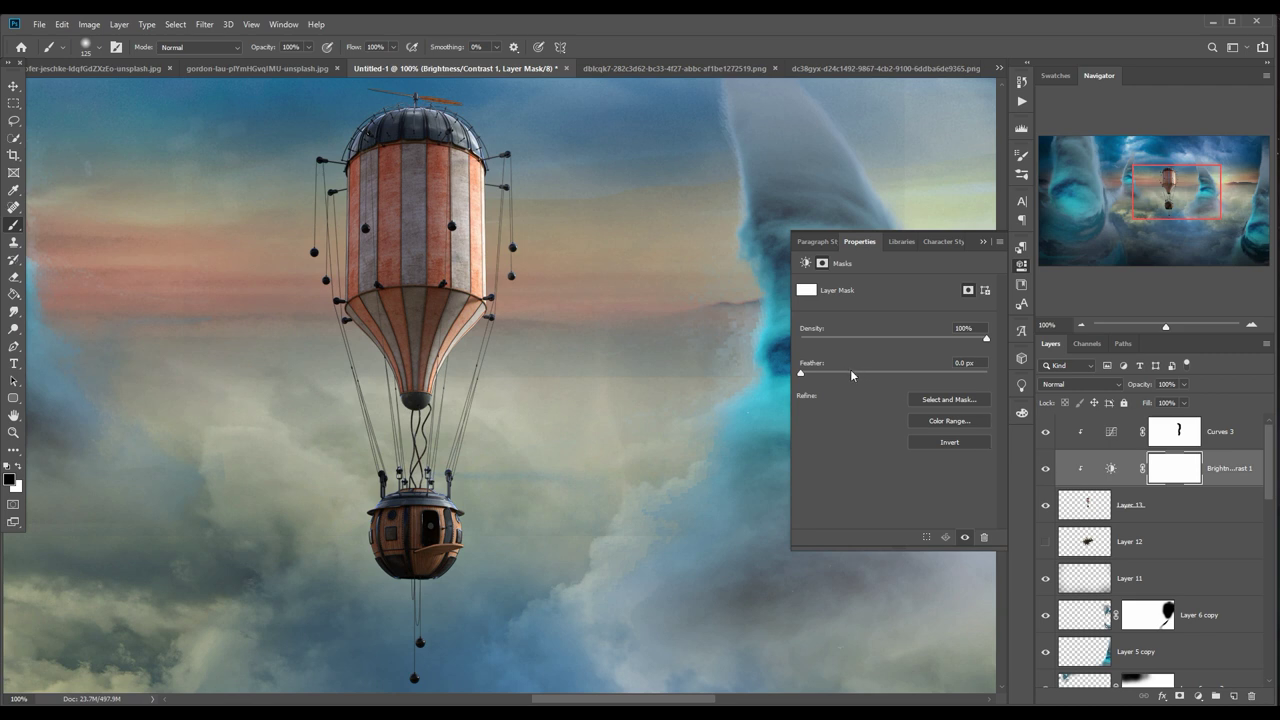
pyautogui.click(1109, 469)
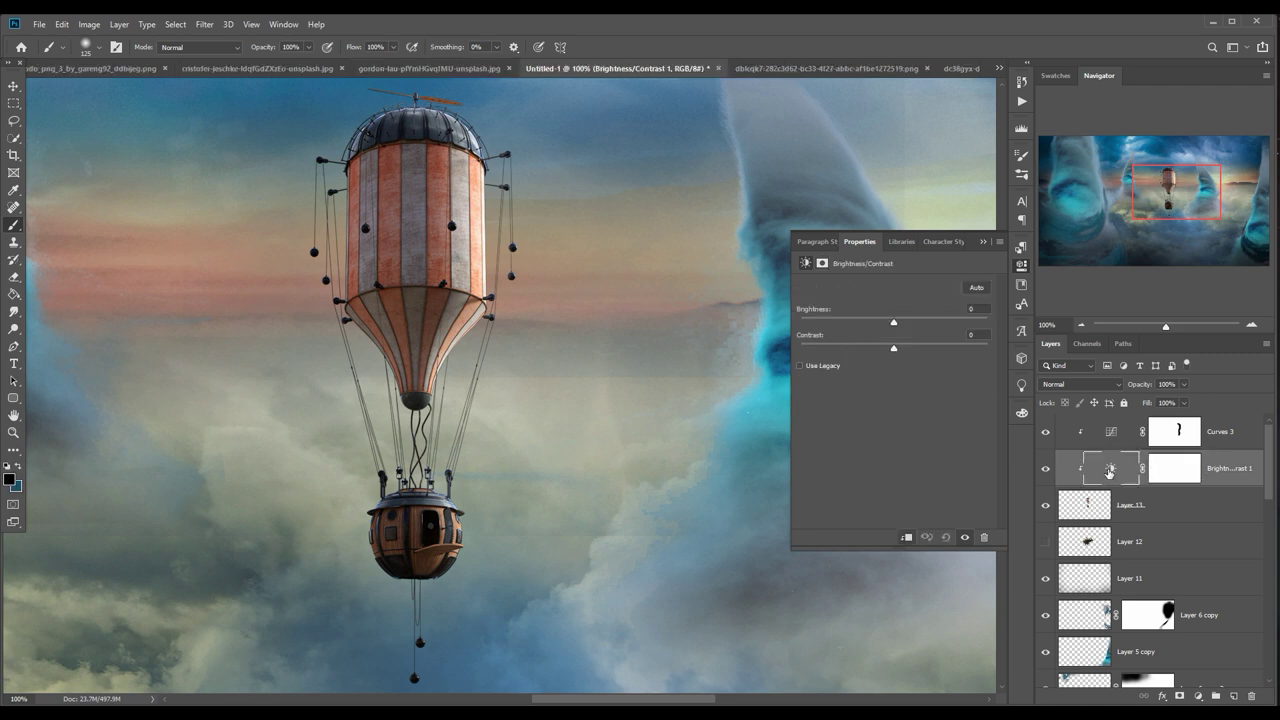
pyautogui.moveTo(895, 325)
pyautogui.mouseDown()
pyautogui.moveTo(954, 325)
pyautogui.moveTo(913, 345)
pyautogui.moveTo(932, 344)
pyautogui.moveTo(768, 358)
pyautogui.mouseUp()
pyautogui.moveTo(1005, 361); pyautogui.dragTo(899, 361)
pyautogui.click(981, 242)
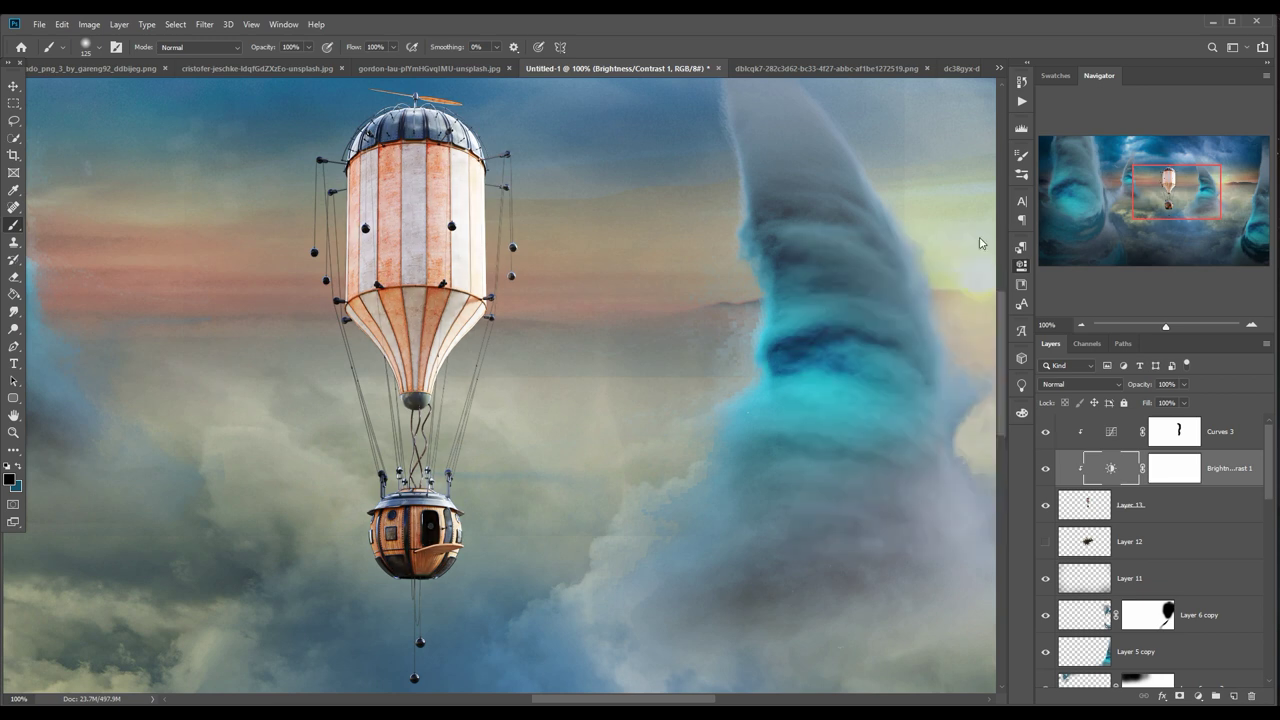
pyautogui.click(1166, 469)
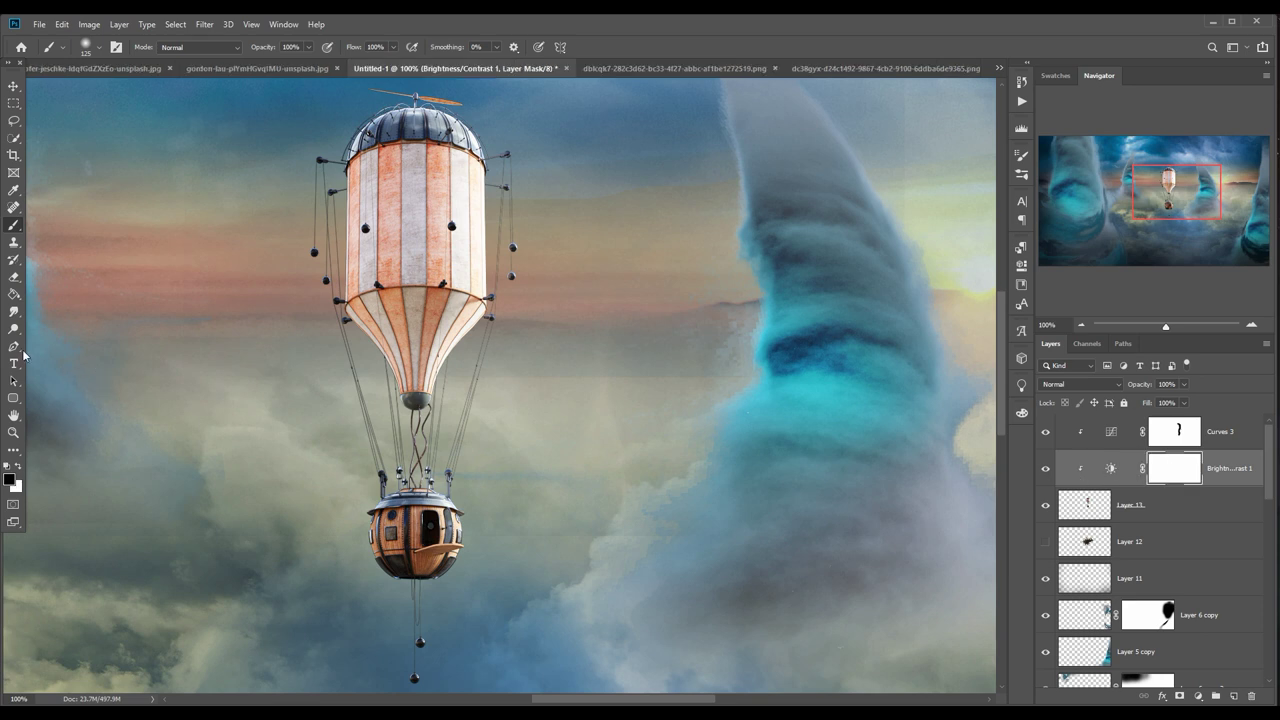
# Fill the Brightness/Contrast mask black and paint white over the balloon's right ropes and lower right.
pyautogui.click(14, 294)
pyautogui.click(384, 158)
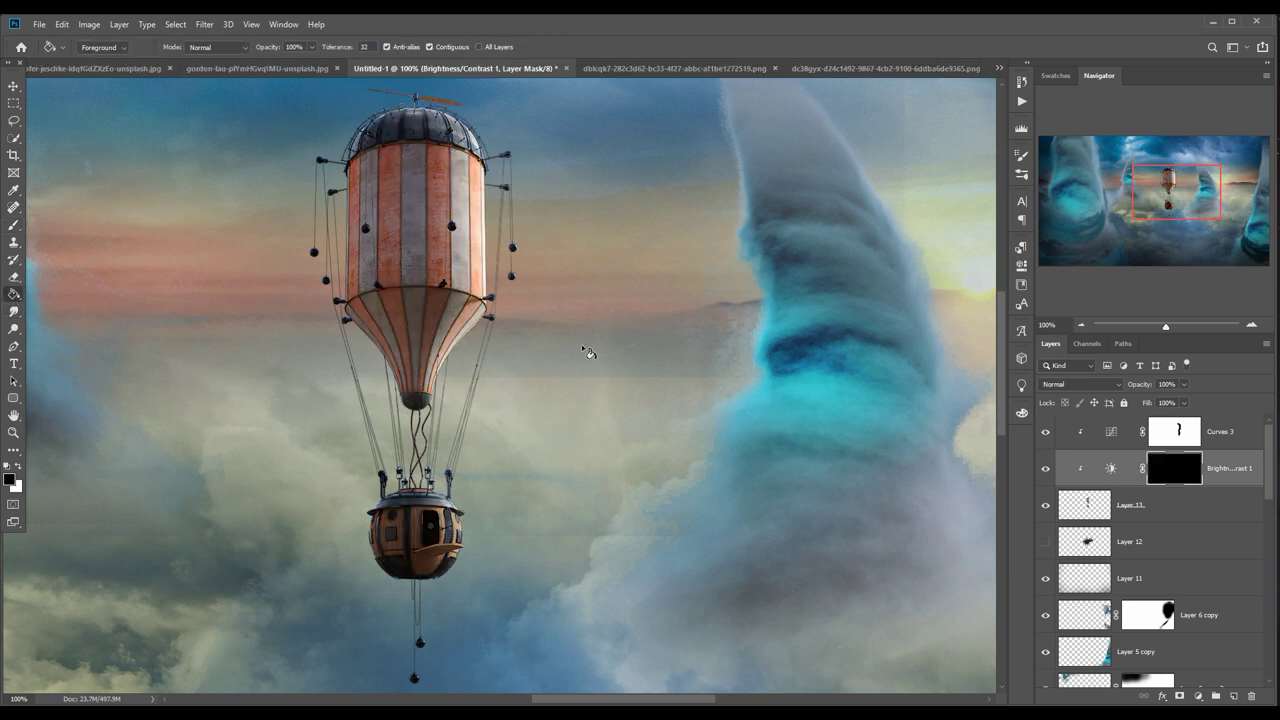
pyautogui.click(12, 226)
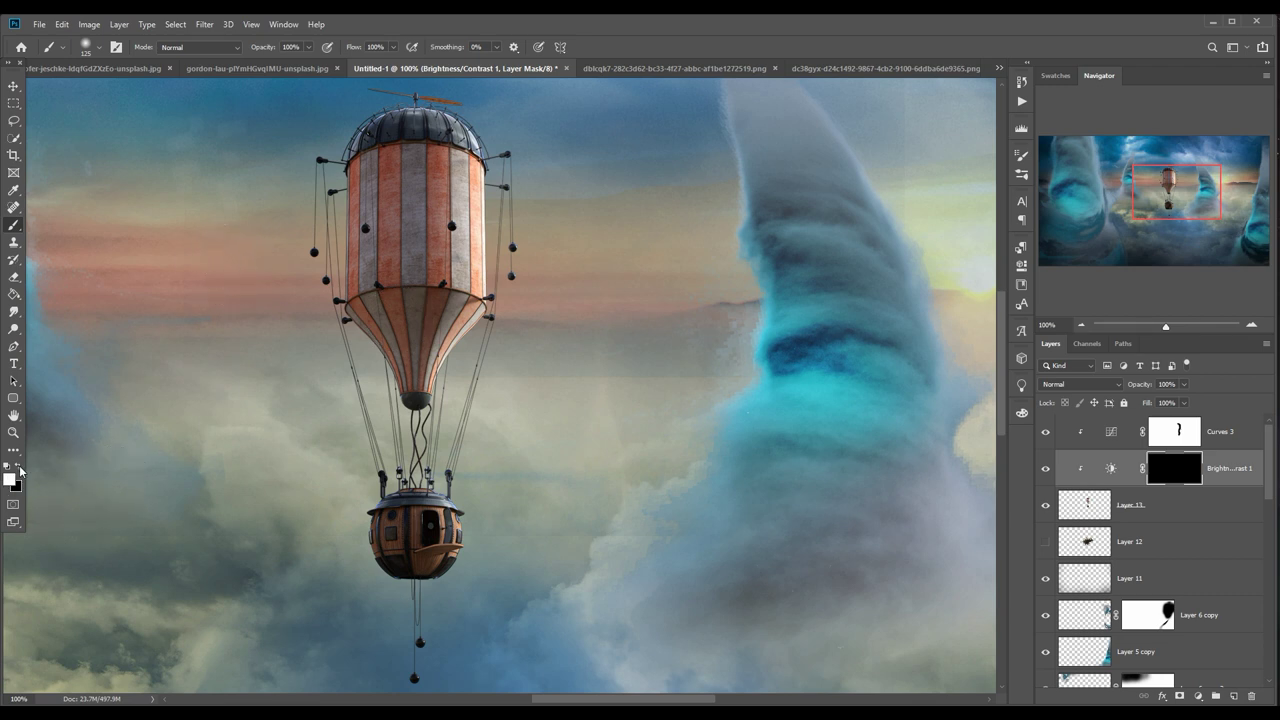
pyautogui.scroll(3, 424, 260)
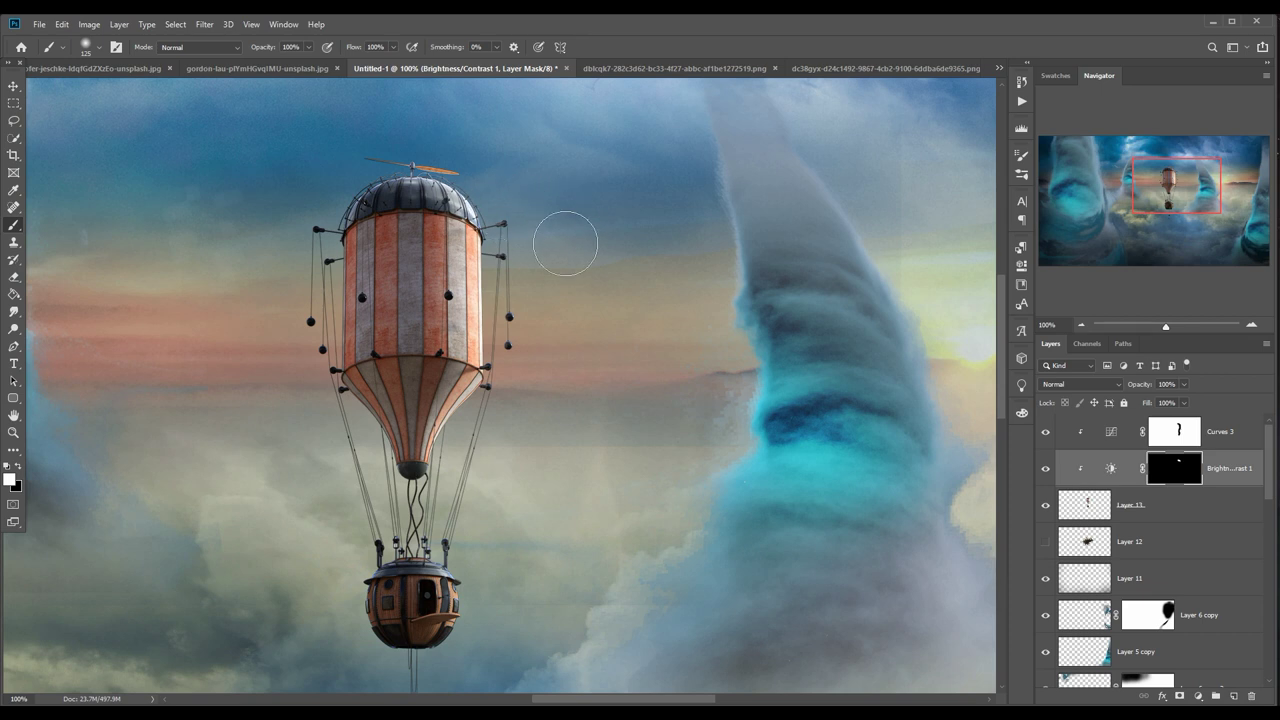
pyautogui.moveTo(551, 249); pyautogui.dragTo(532, 276)
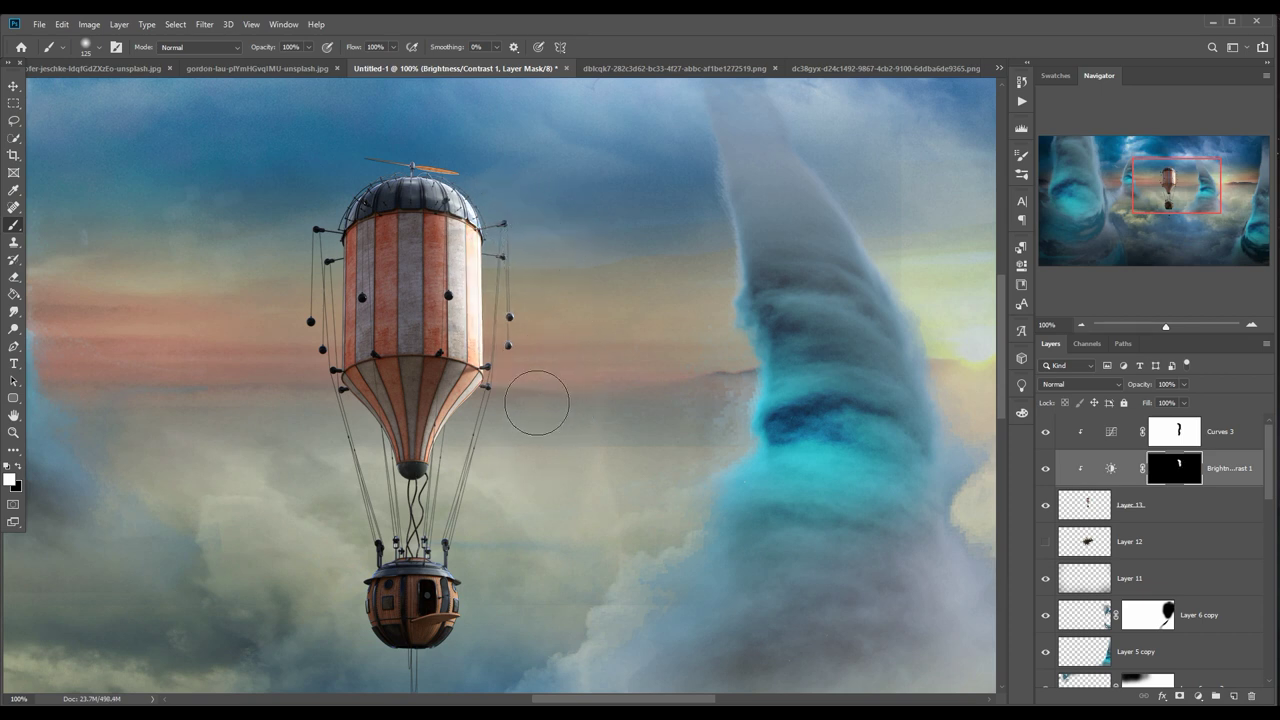
pyautogui.moveTo(537, 403); pyautogui.dragTo(511, 446)
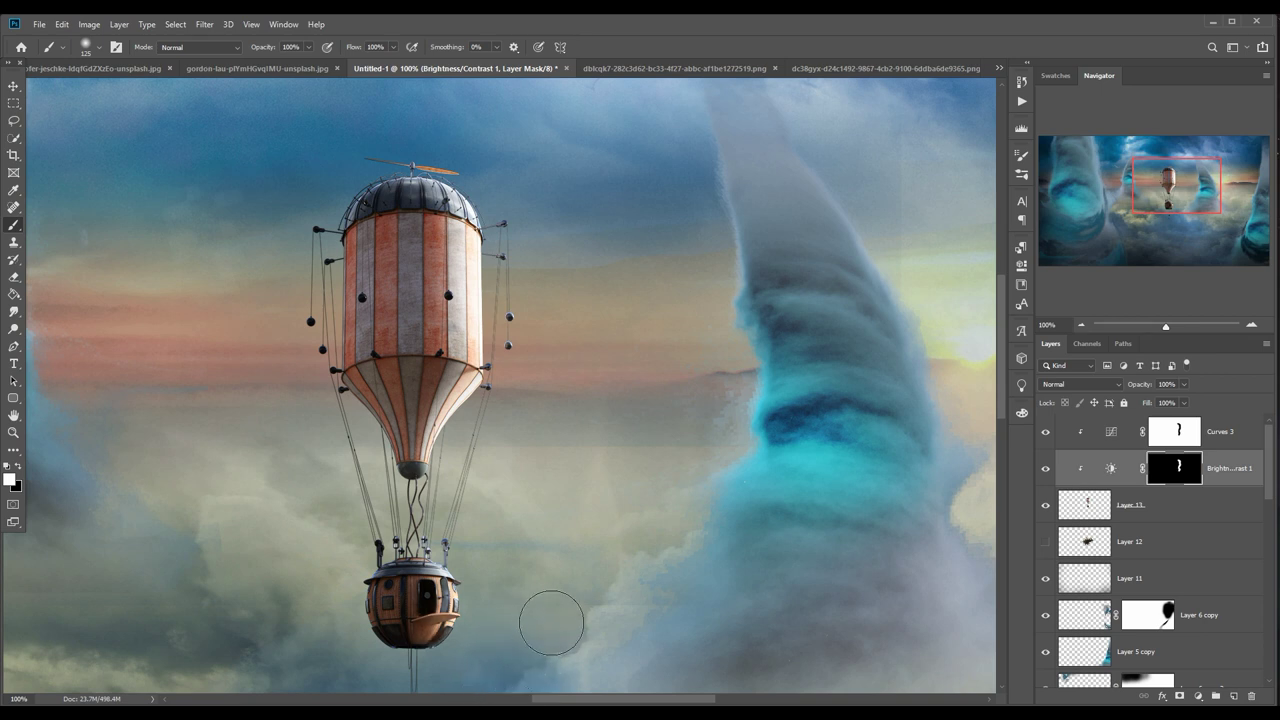
pyautogui.click(15, 88)
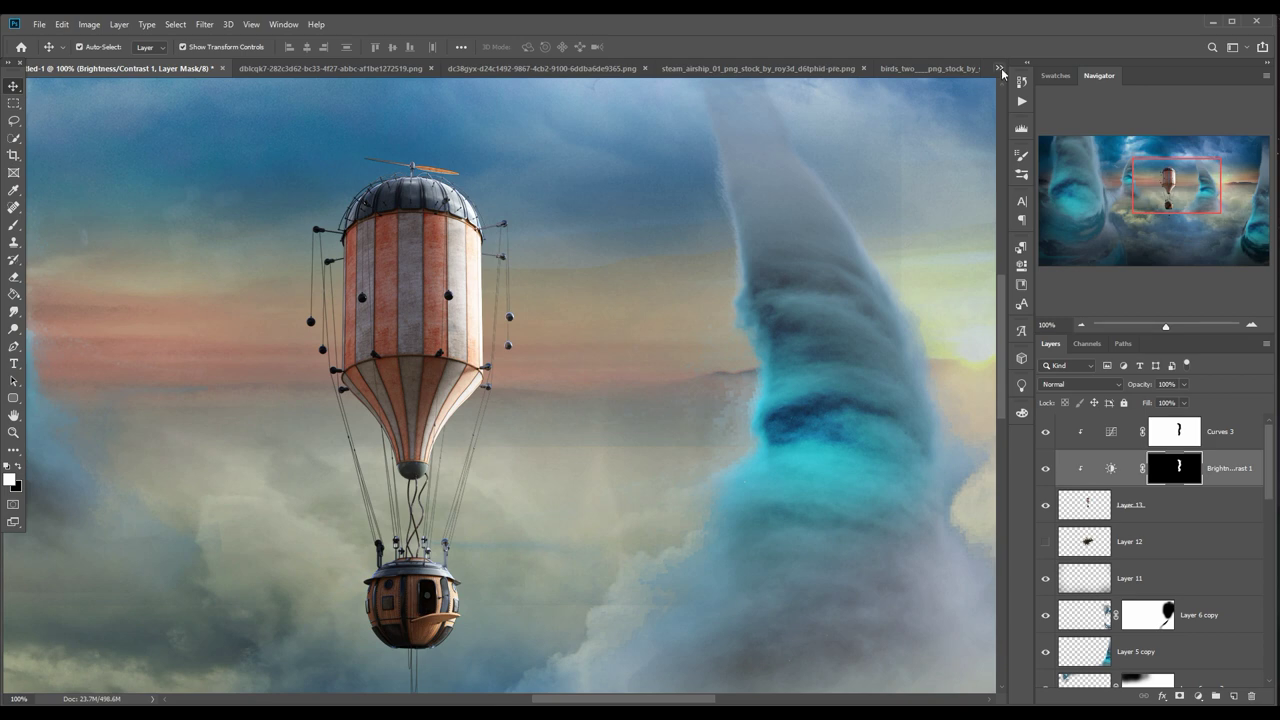
# Place the birds image enlarged beside the balloon's upper right, then drag in the pink cloud image.
pyautogui.click(1000, 70)
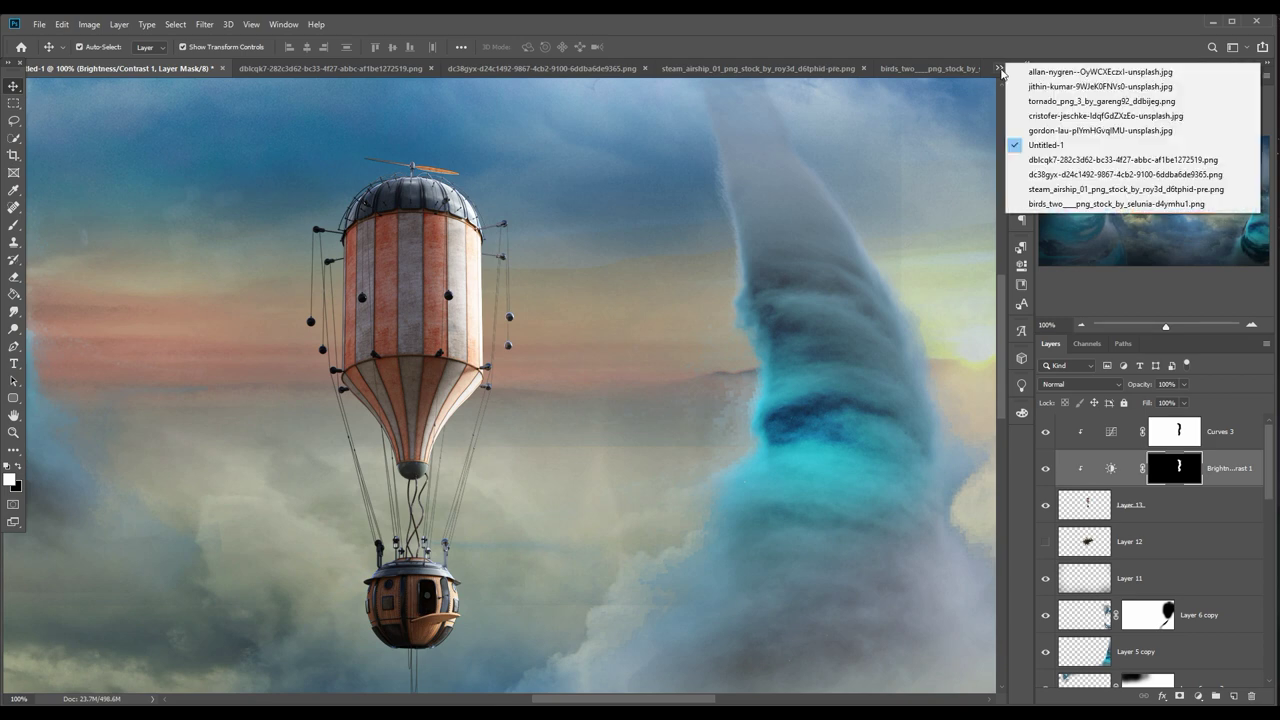
pyautogui.click(1046, 204)
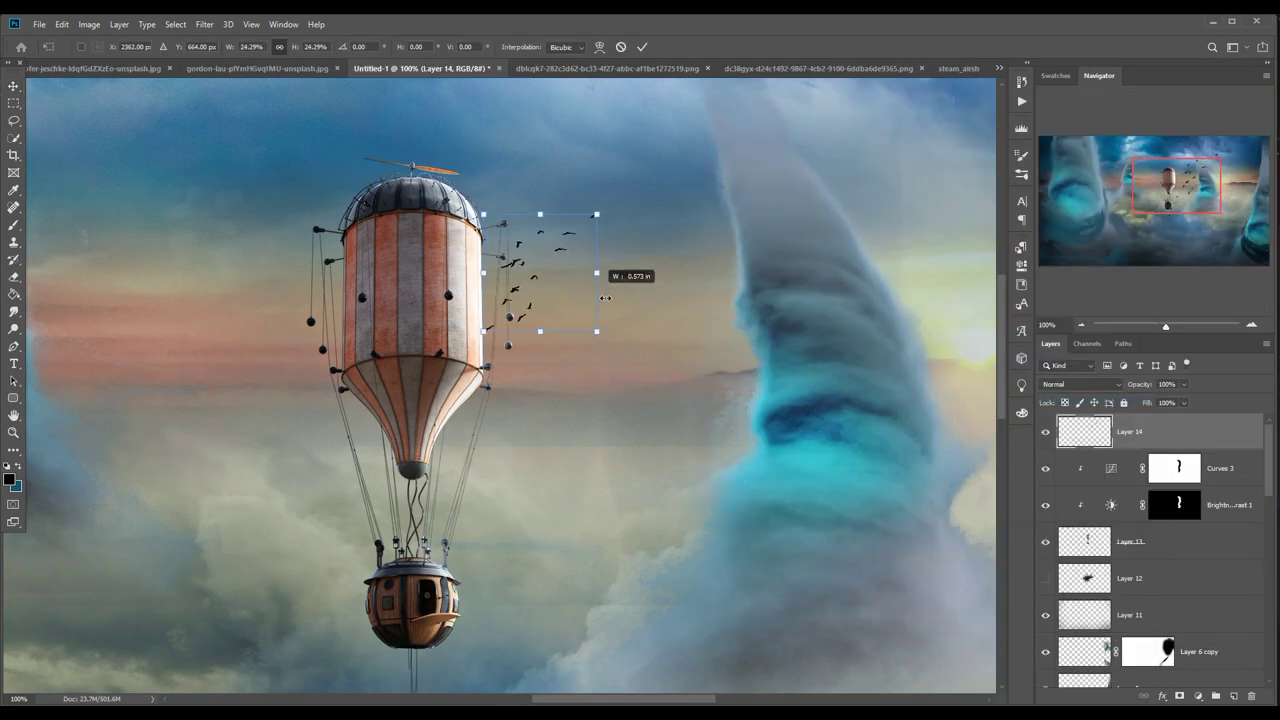
pyautogui.moveTo(605, 298); pyautogui.dragTo(677, 180)
pyautogui.press('Return')
pyautogui.hotkey('ctrl', '0')
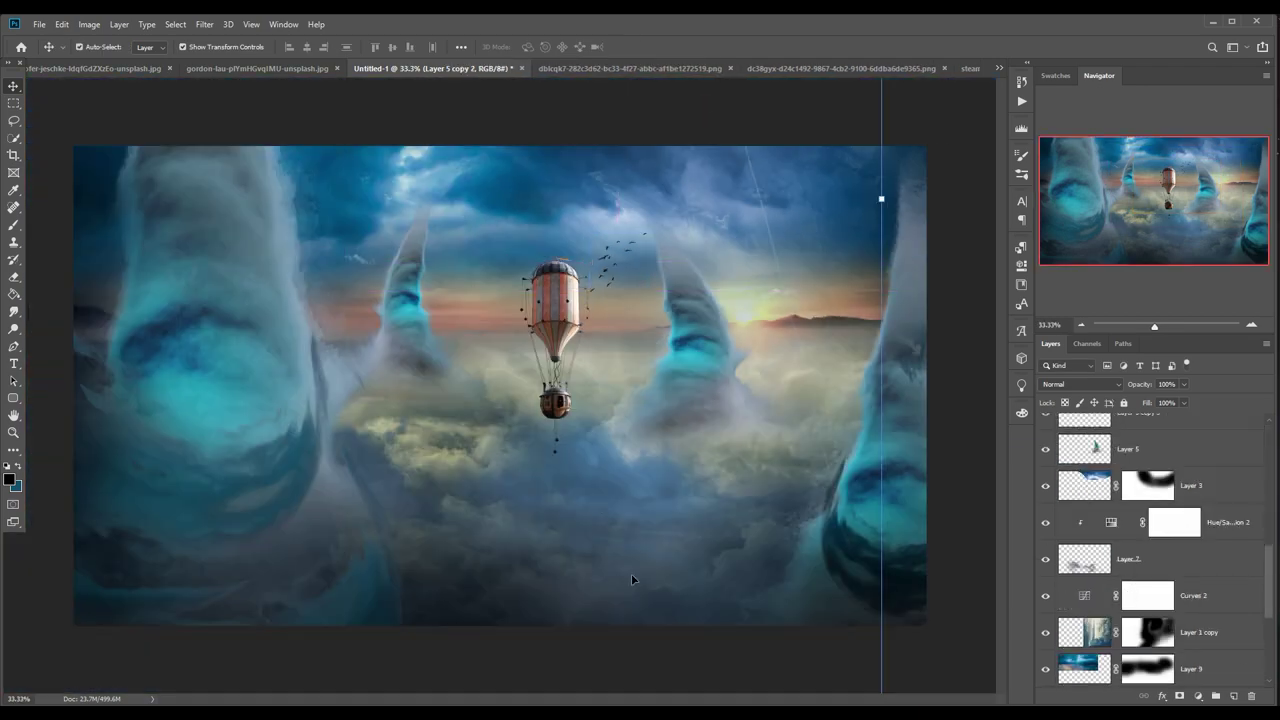
pyautogui.moveTo(632, 663); pyautogui.dragTo(349, 380)
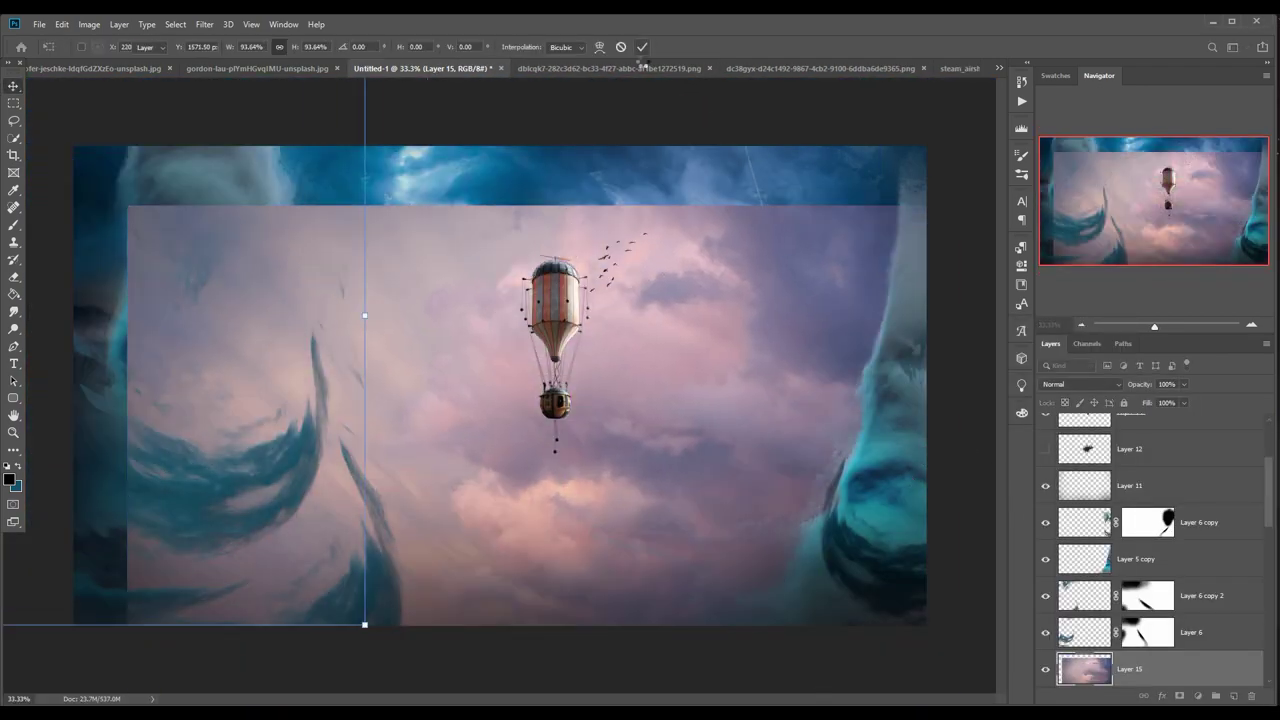
# Position the pink clouds at lower right and mask them softly with a half-opacity brush.
pyautogui.click(642, 46)
pyautogui.moveTo(734, 437); pyautogui.dragTo(1025, 628)
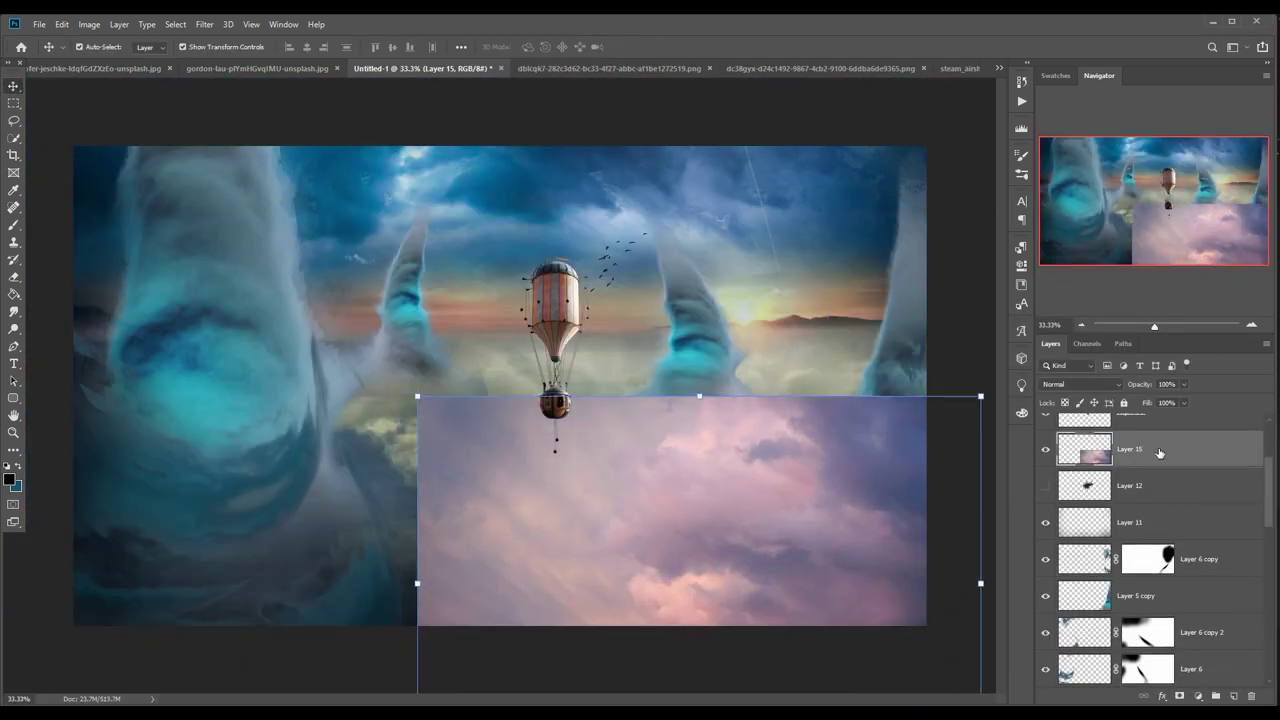
pyautogui.click(1179, 696)
pyautogui.press('b')
pyautogui.moveTo(430, 440); pyautogui.dragTo(840, 430)
pyautogui.moveTo(560, 440); pyautogui.dragTo(430, 610)
pyautogui.click(308, 47)
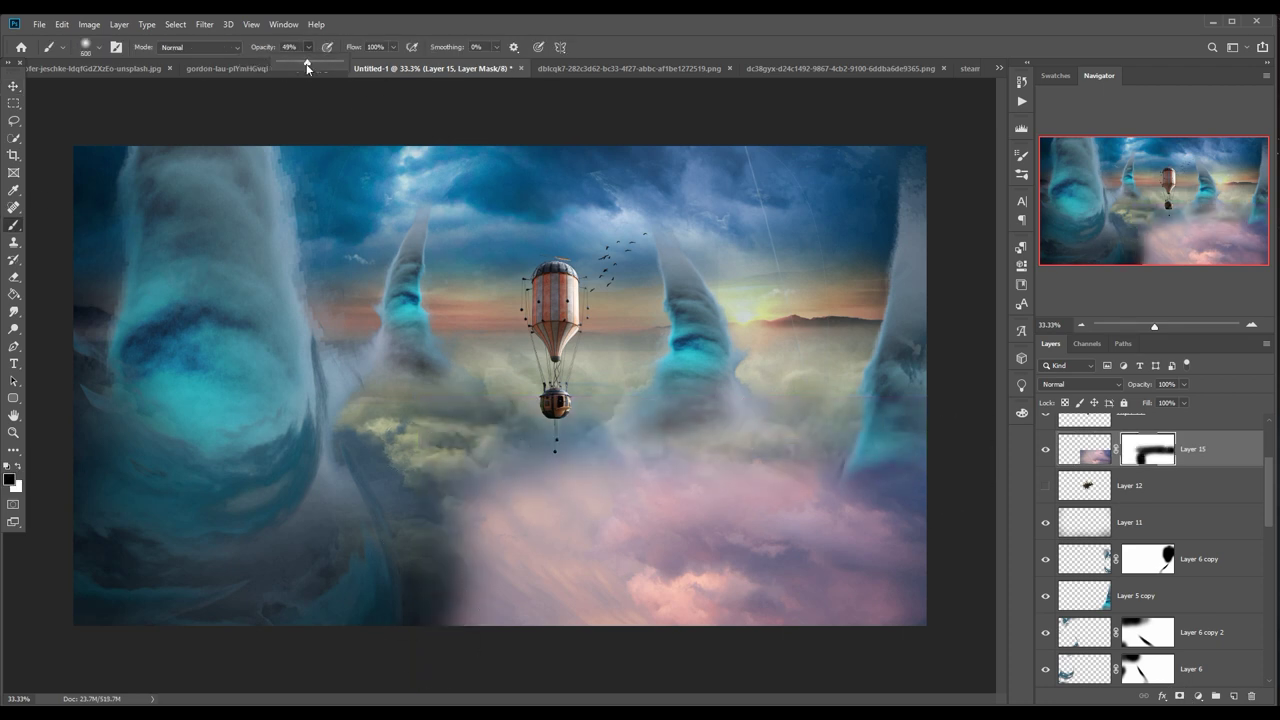
pyautogui.moveTo(460, 560); pyautogui.dragTo(740, 480)
pyautogui.moveTo(640, 490); pyautogui.dragTo(780, 510)
pyautogui.moveTo(590, 540); pyautogui.dragTo(800, 460)
pyautogui.press('v')
# Add a Hue/Saturation adjustment above the pink clouds, lowering lightness to darken them.
pyautogui.click(1198, 696)
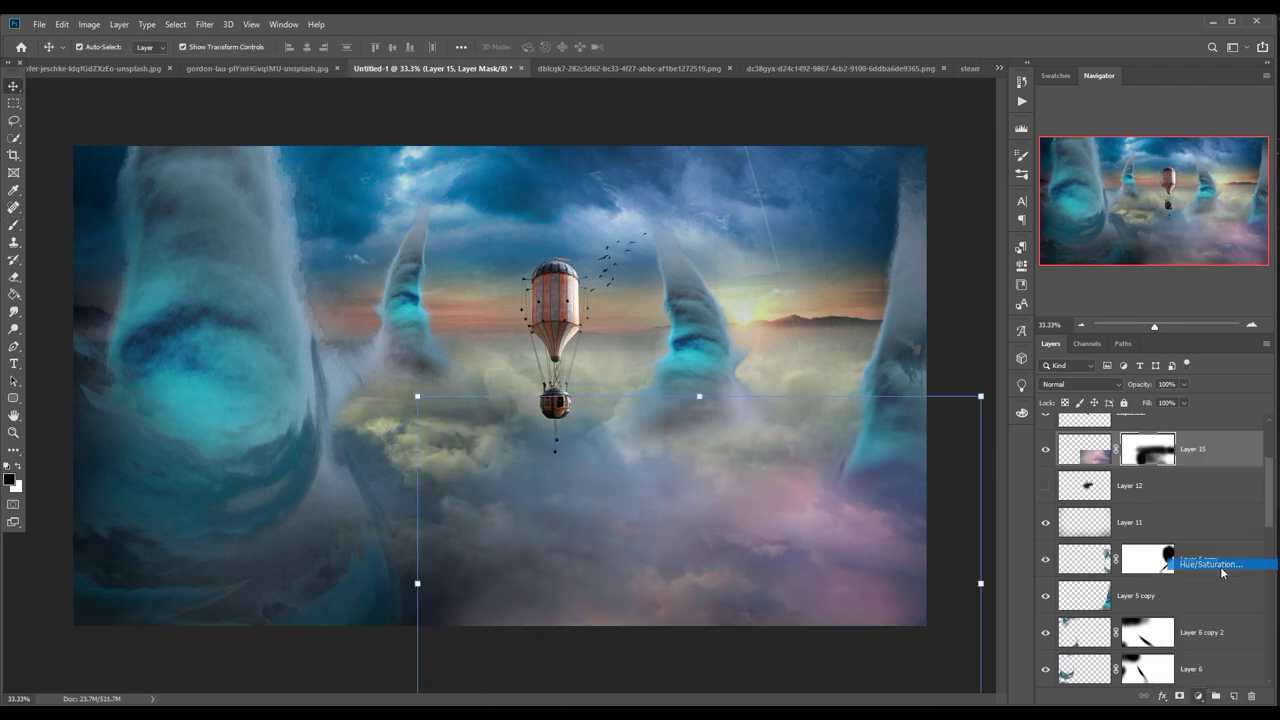
pyautogui.click(1221, 568)
pyautogui.moveTo(893, 386); pyautogui.dragTo(845, 388)
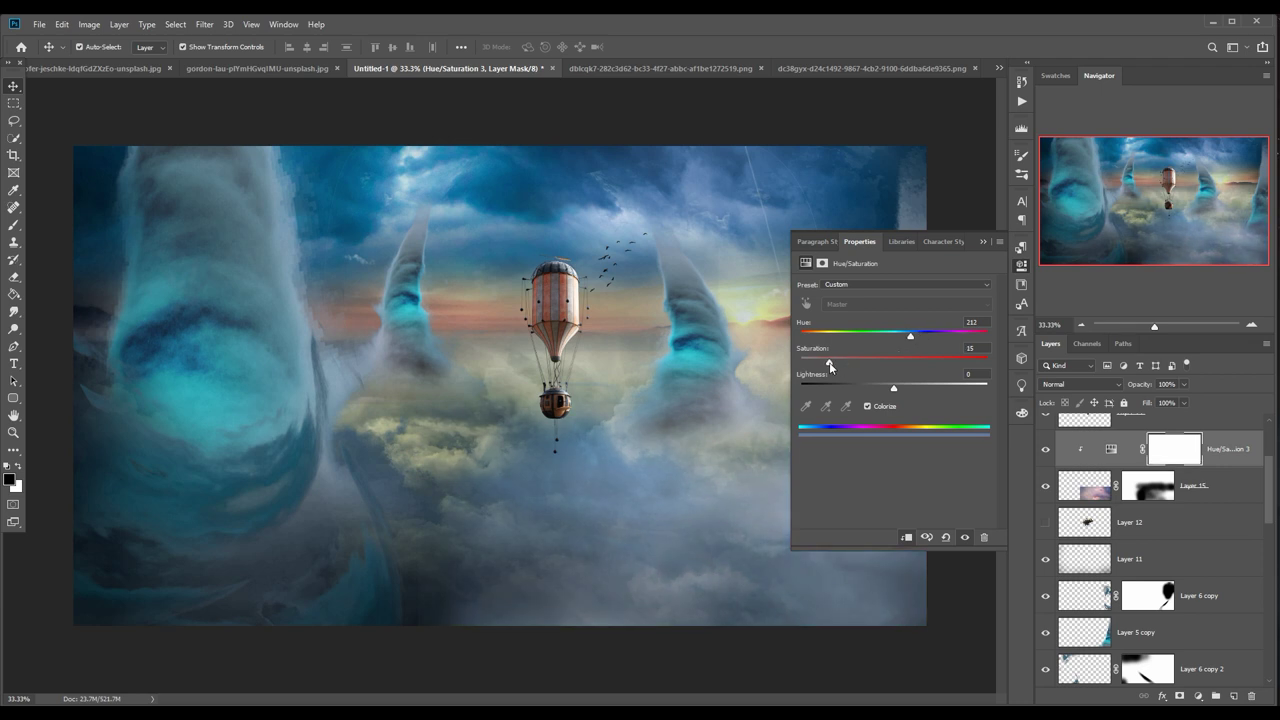
pyautogui.click(983, 241)
pyautogui.click(1147, 486)
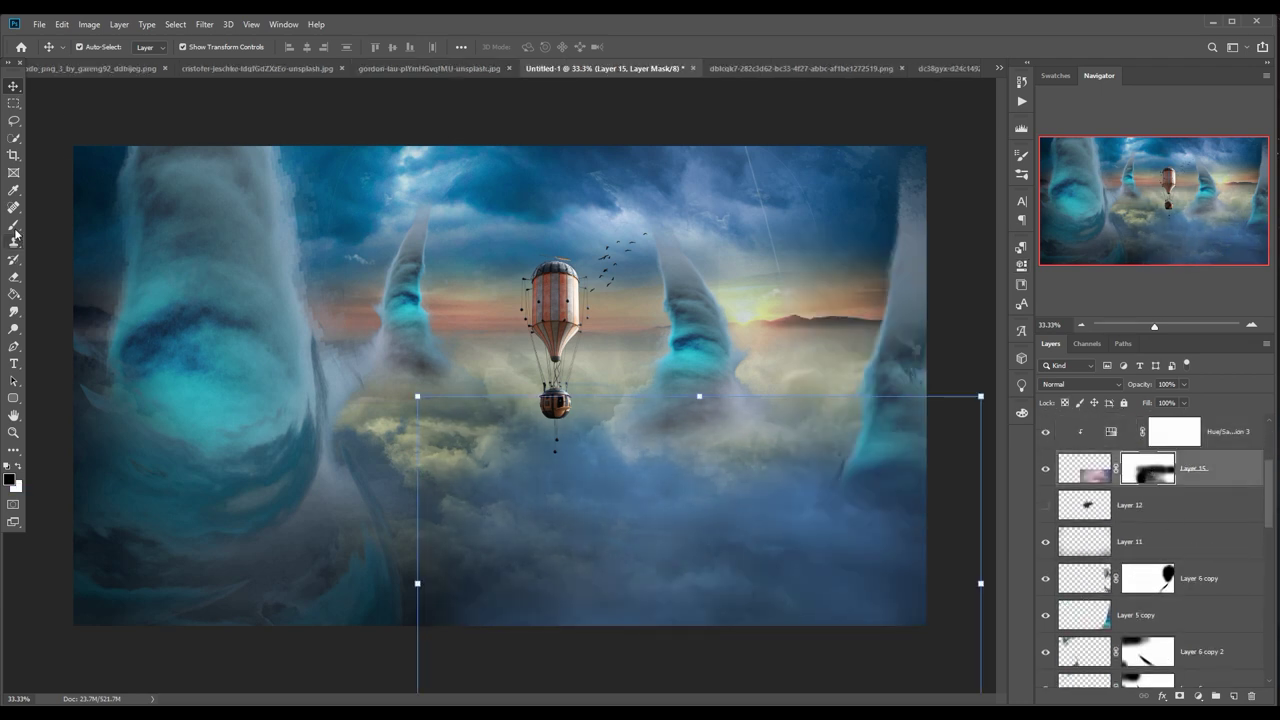
pyautogui.press('b')
pyautogui.press('v')
# Merge the clouds with their adjustment, then duplicate, shrink, flip and move the copy lower left.
pyautogui.rightClick(1226, 468)
pyautogui.click(1065, 532)
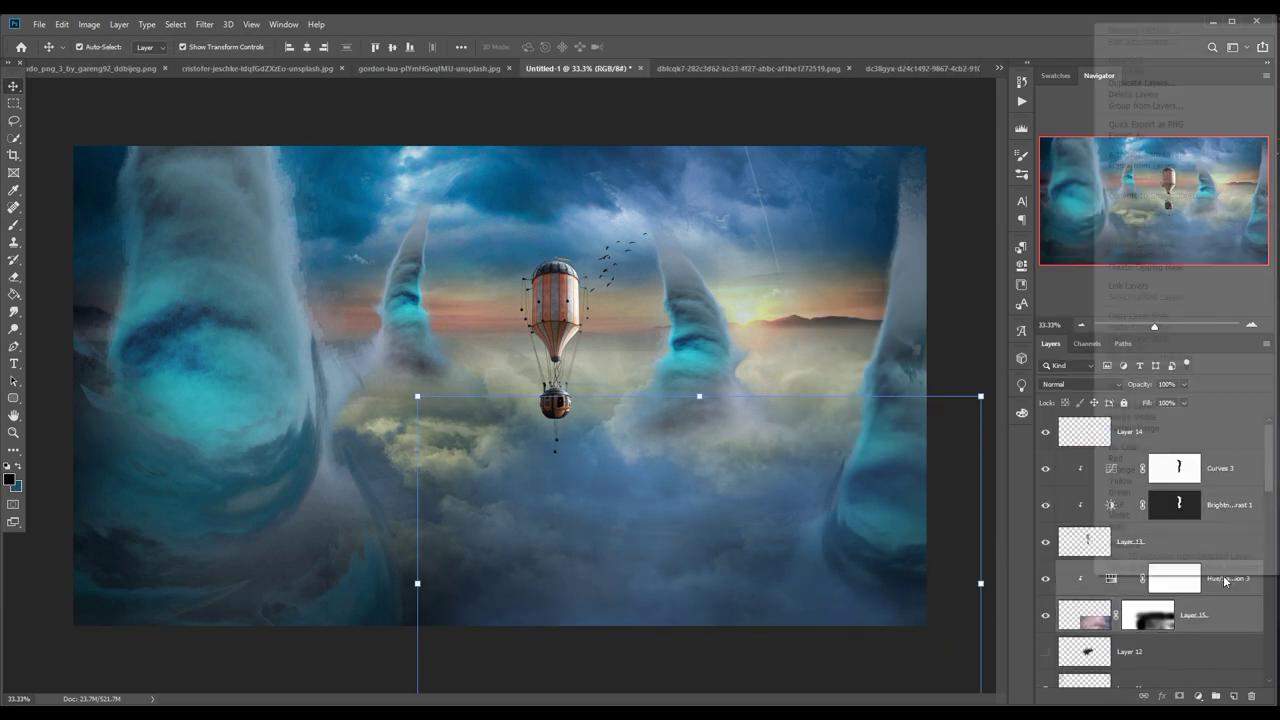
pyautogui.rightClick(1092, 578)
pyautogui.press('Escape')
pyautogui.hotkey('ctrl', 'j')
pyautogui.moveTo(981, 396); pyautogui.dragTo(797, 517)
pyautogui.moveTo(700, 600); pyautogui.dragTo(414, 572)
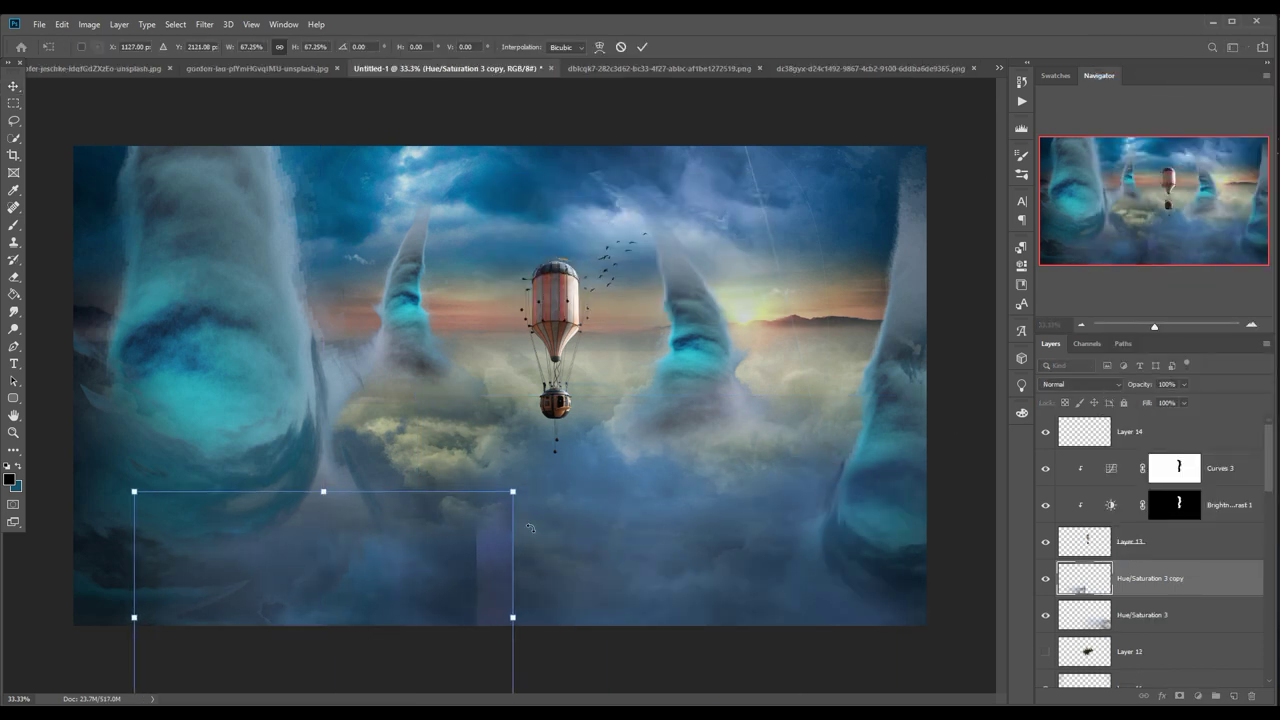
pyautogui.click(61, 24)
pyautogui.click(255, 469)
pyautogui.moveTo(514, 489); pyautogui.dragTo(616, 472)
pyautogui.moveTo(400, 520); pyautogui.dragTo(372, 520)
pyautogui.press('Return')
# Mask the cloud copy, darken the lower-left clouds, and warp the darkened patch into shape.
pyautogui.click(1179, 696)
pyautogui.press('b')
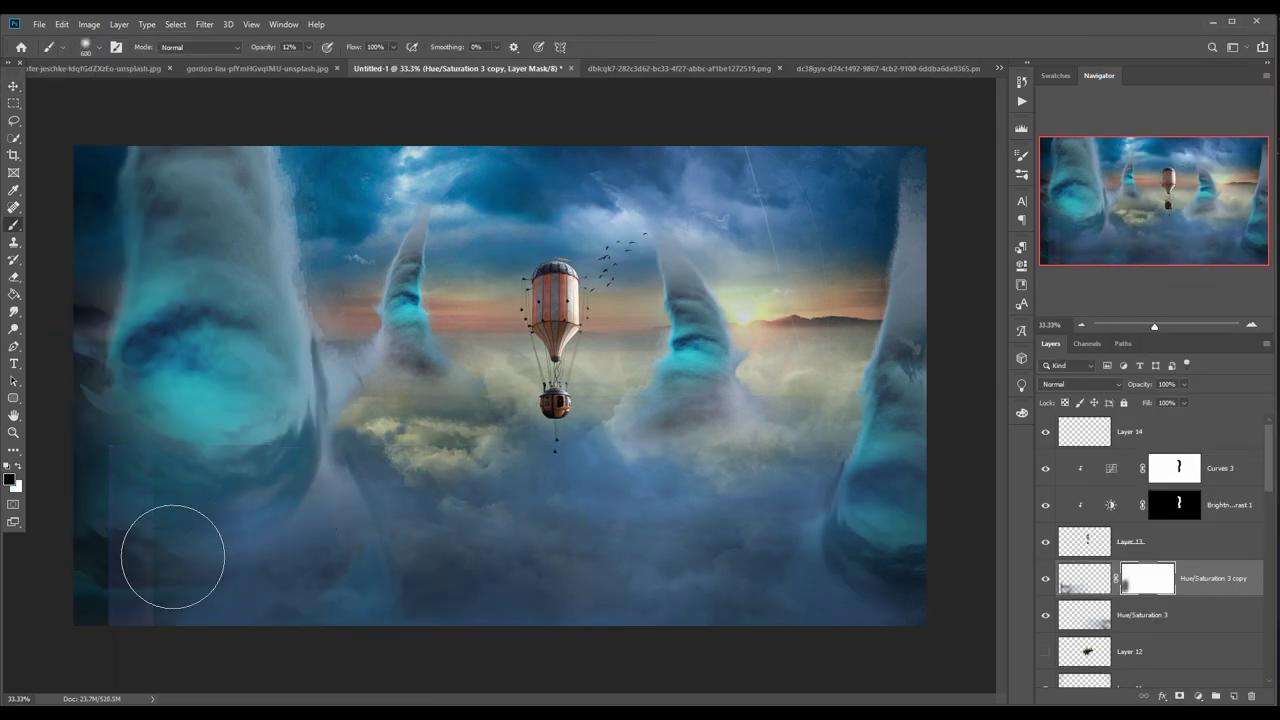
pyautogui.moveTo(188, 640); pyautogui.dragTo(290, 540)
pyautogui.press('v')
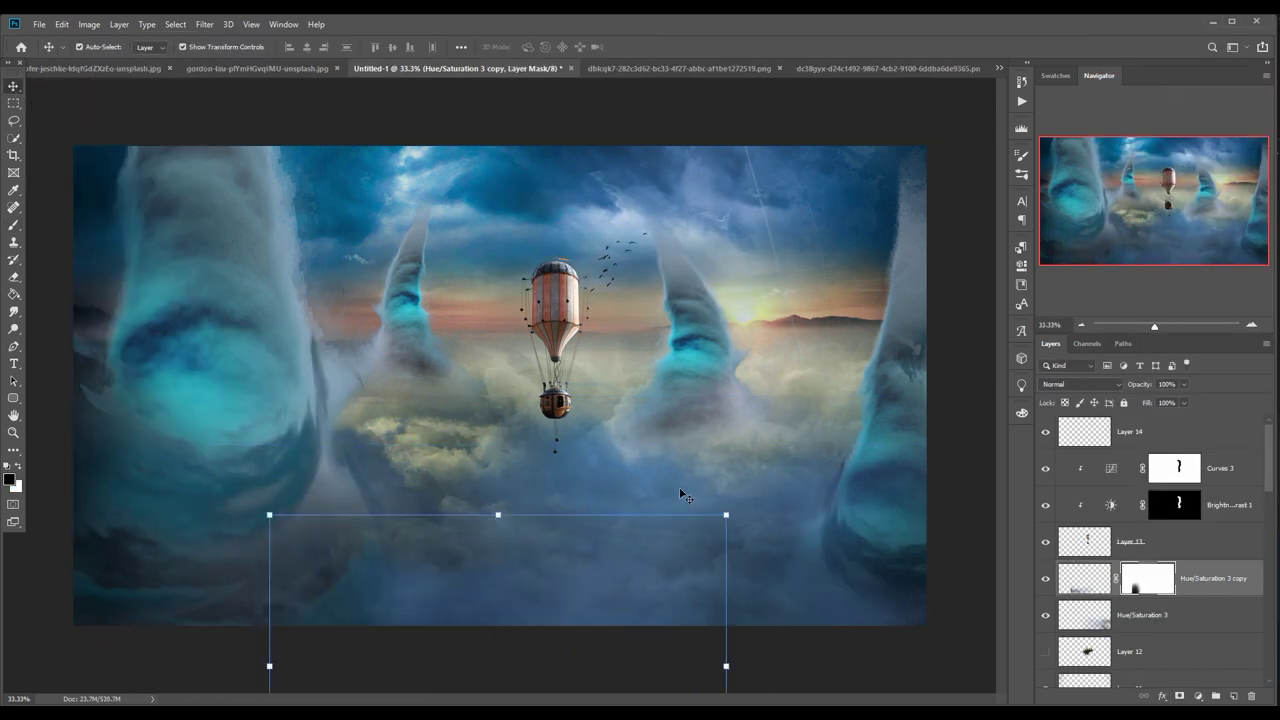
pyautogui.click(61, 24)
pyautogui.click(257, 414)
pyautogui.moveTo(590, 540); pyautogui.dragTo(629, 392)
pyautogui.moveTo(438, 587); pyautogui.dragTo(166, 659)
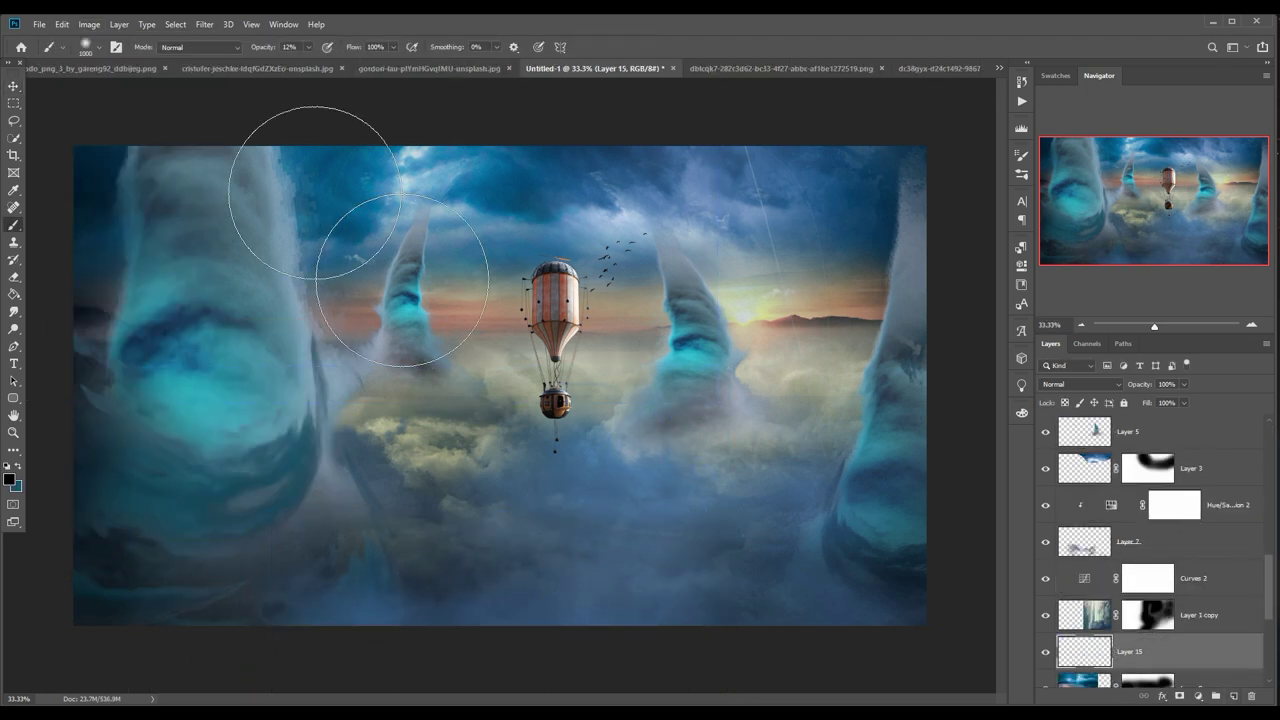
# Create a new empty layer, Layer 17, above Layer 14.
pyautogui.click(1180, 468)
pyautogui.hotkey('ctrl', 'shift', 'alt', 'n')
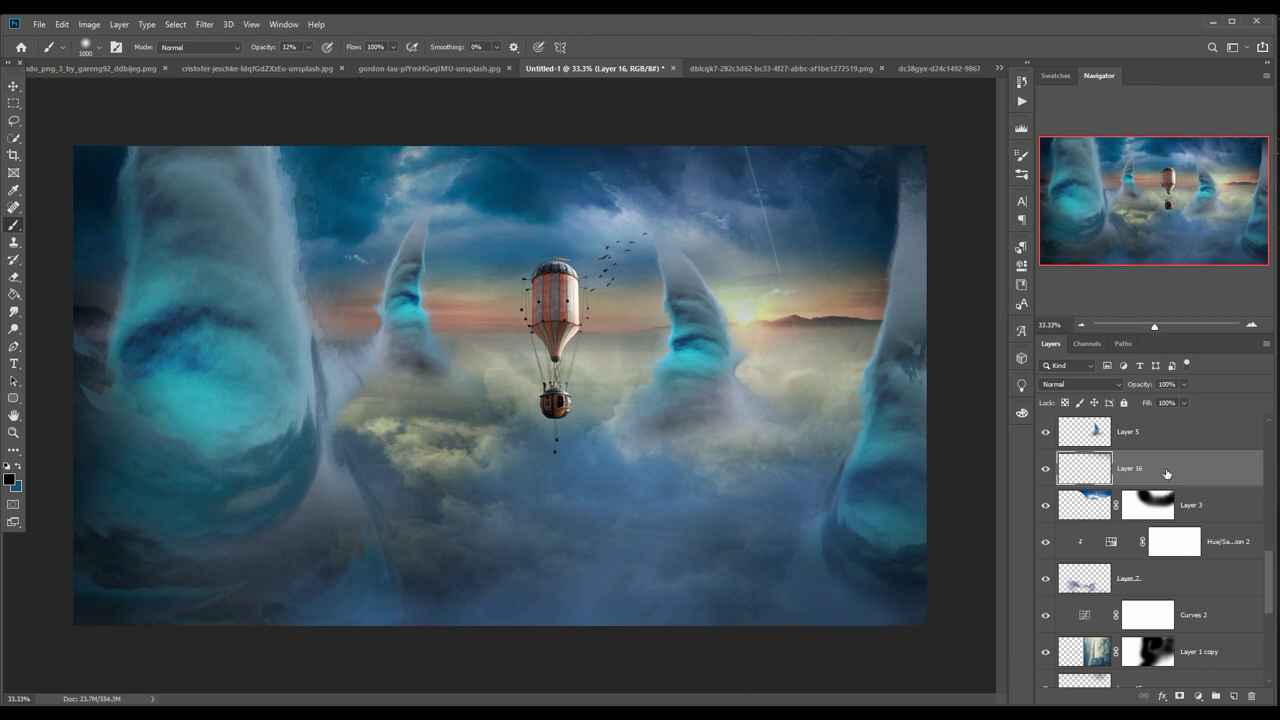
pyautogui.scroll(5, 1143, 590)
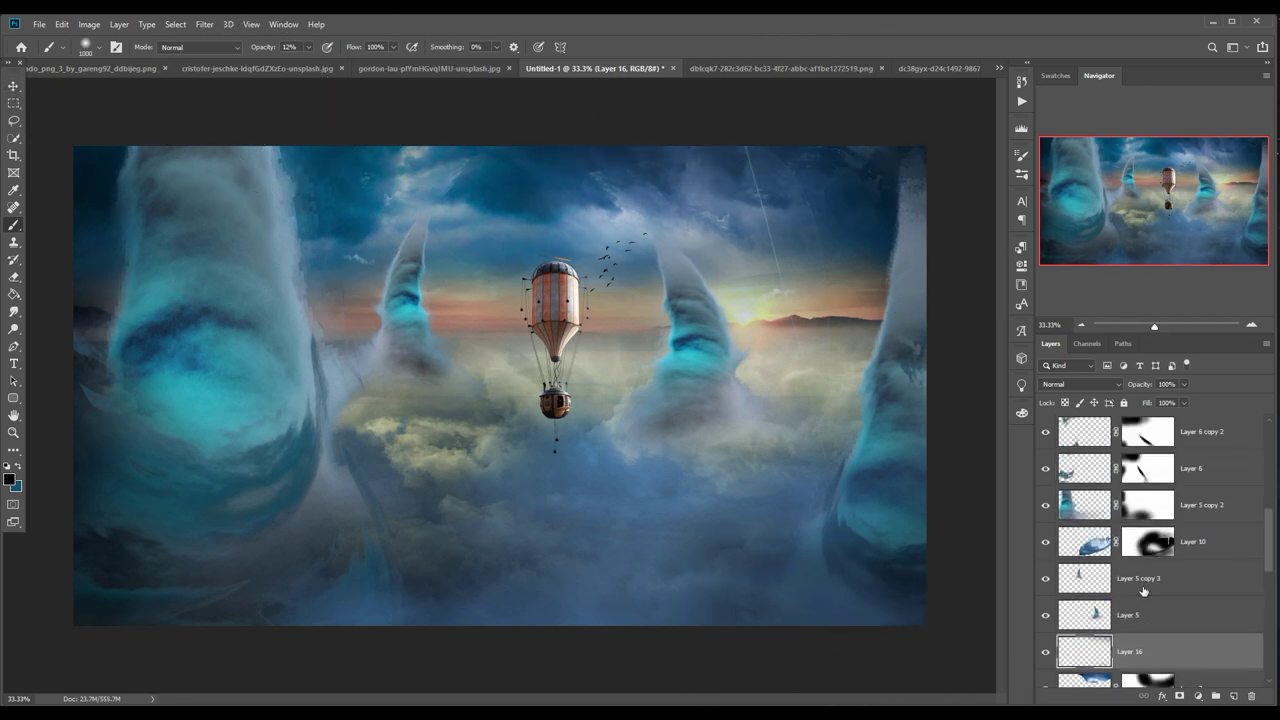
pyautogui.scroll(5, 1143, 590)
pyautogui.scroll(2, 1233, 466)
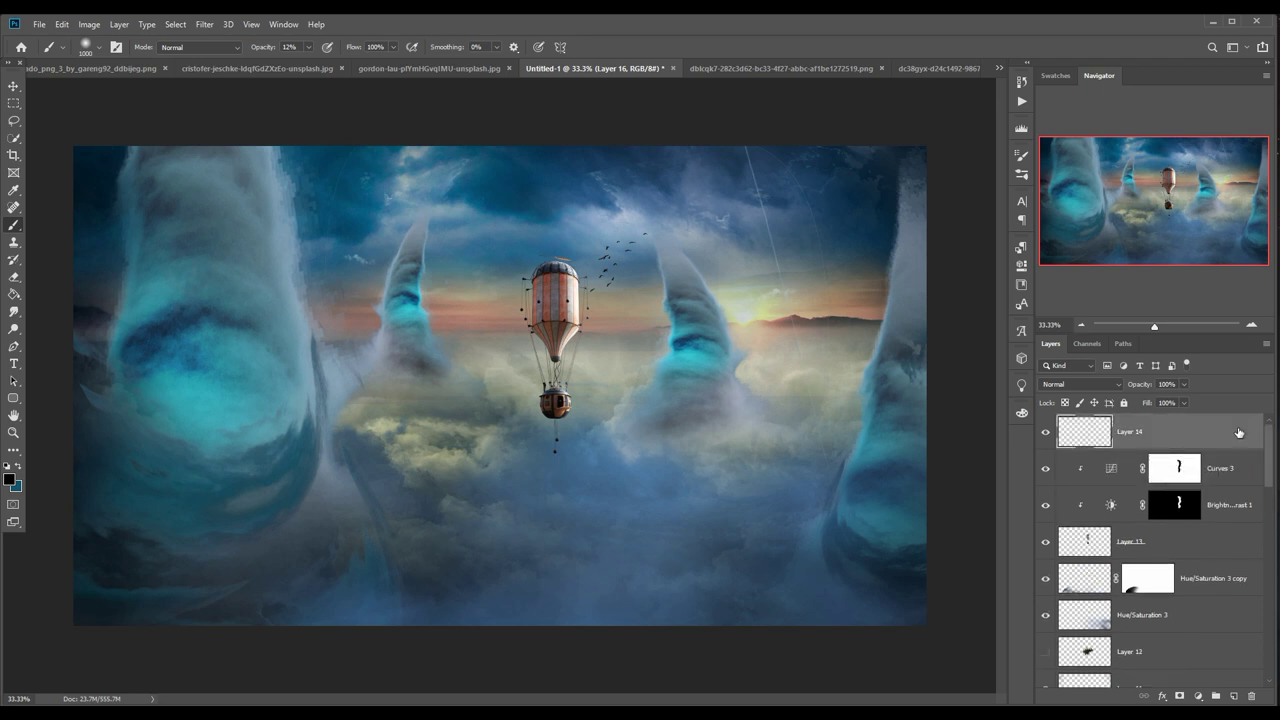
pyautogui.click(1235, 697)
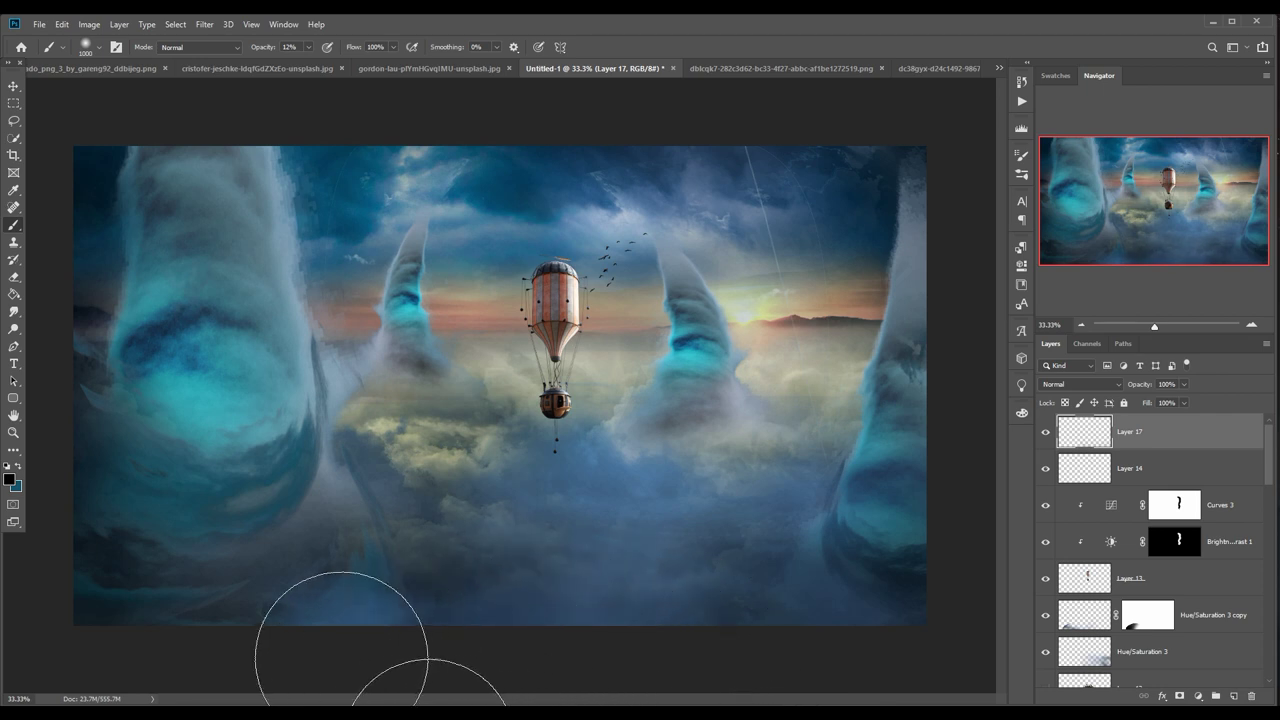
# Paint soft dark strokes along the bottom, centre and lower-right clouds, then select Layer 5 copy 2.
pyautogui.moveTo(341, 658); pyautogui.dragTo(682, 641)
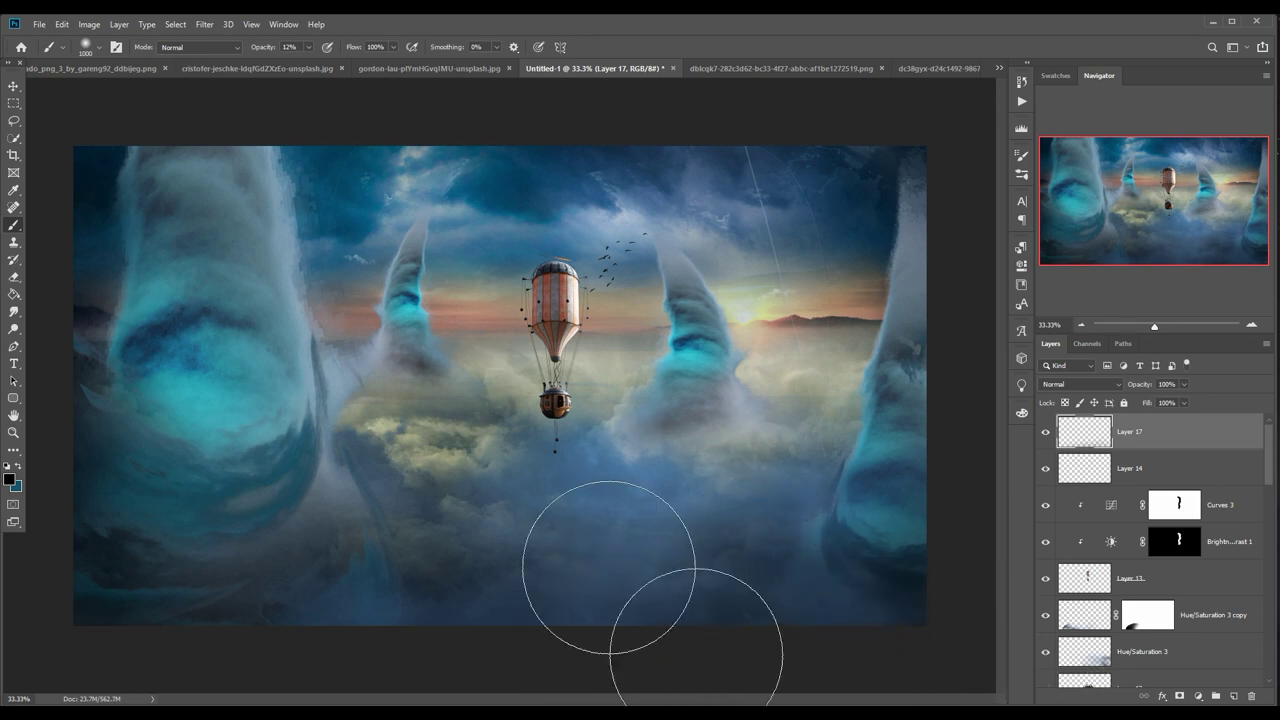
pyautogui.moveTo(608, 567); pyautogui.dragTo(625, 530)
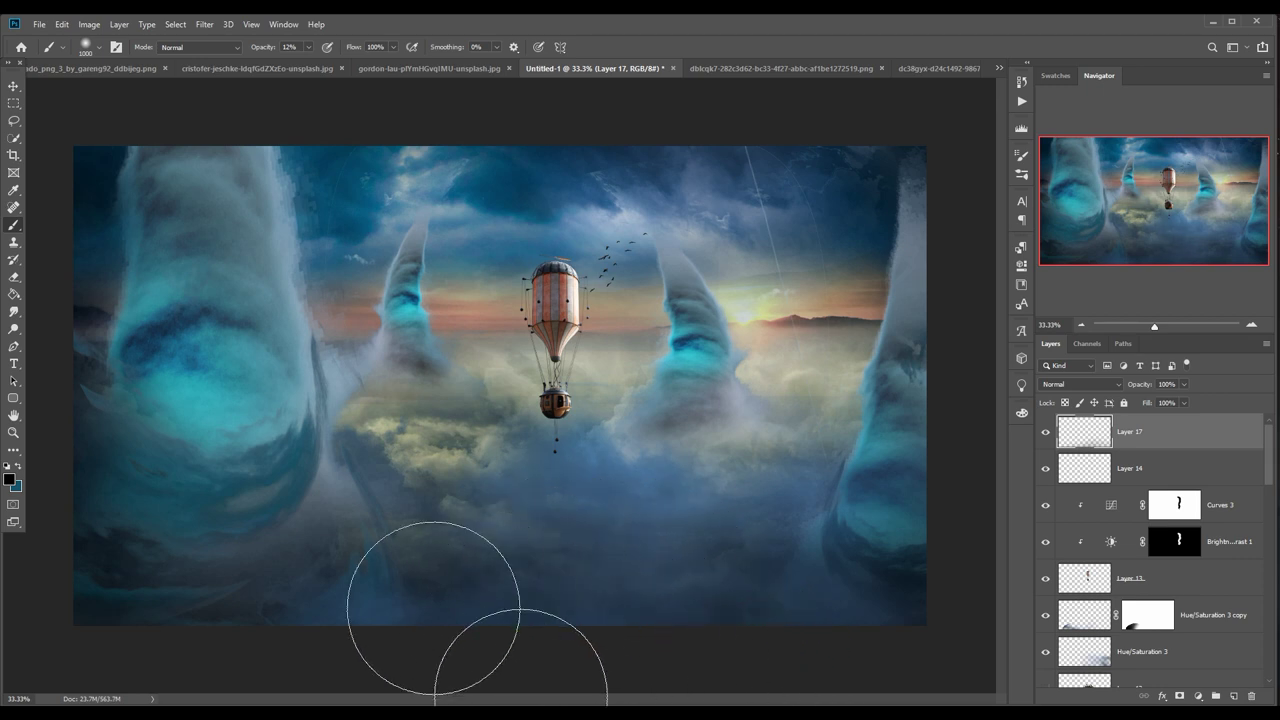
pyautogui.moveTo(606, 492)
pyautogui.mouseDown()
pyautogui.moveTo(777, 514)
pyautogui.moveTo(737, 614)
pyautogui.moveTo(754, 632)
pyautogui.moveTo(780, 543)
pyautogui.moveTo(437, 509)
pyautogui.moveTo(405, 527)
pyautogui.moveTo(343, 529)
pyautogui.moveTo(400, 560)
pyautogui.moveTo(309, 609)
pyautogui.mouseUp()
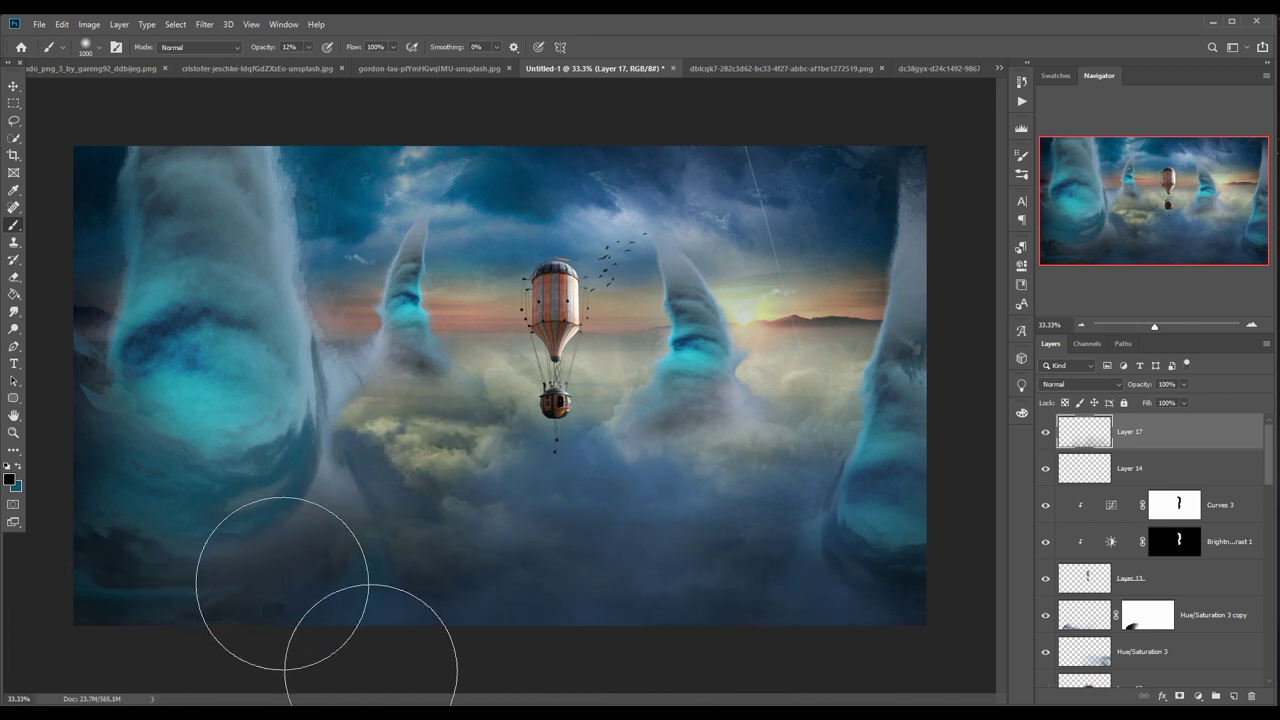
pyautogui.moveTo(647, 527)
pyautogui.mouseDown()
pyautogui.moveTo(680, 486)
pyautogui.moveTo(760, 503)
pyautogui.moveTo(769, 537)
pyautogui.moveTo(837, 584)
pyautogui.mouseUp()
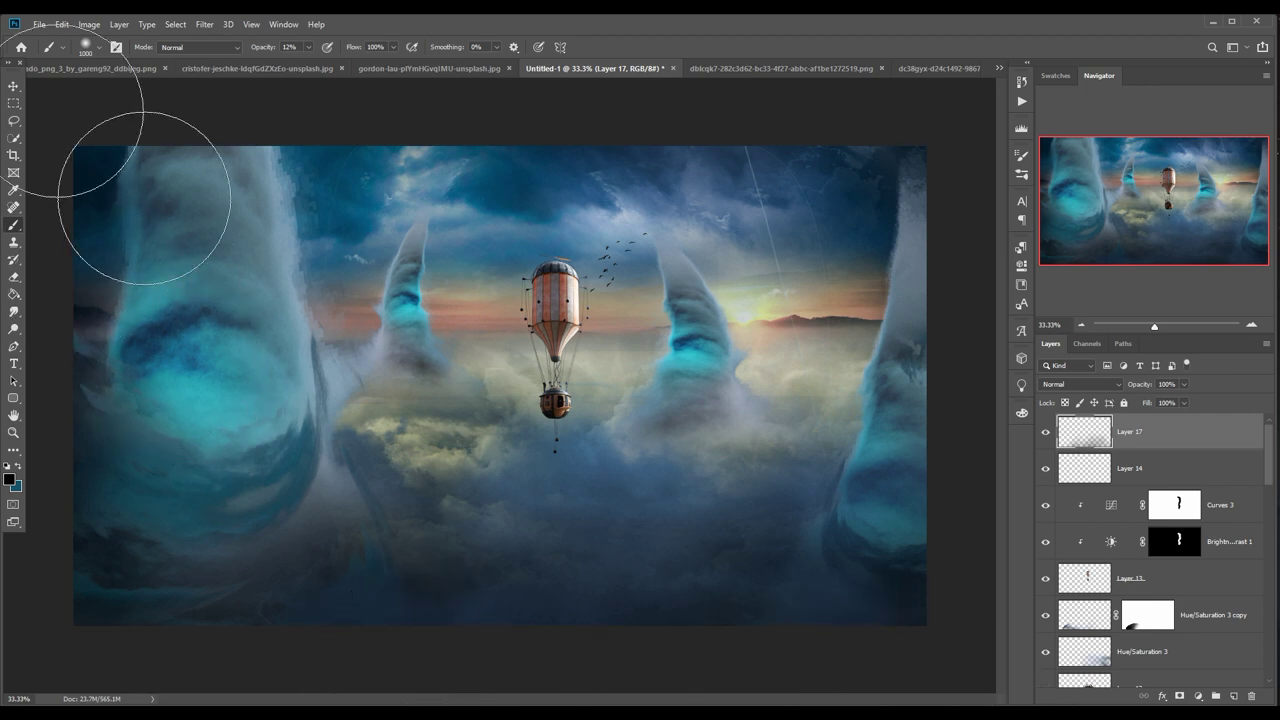
pyautogui.click(14, 86)
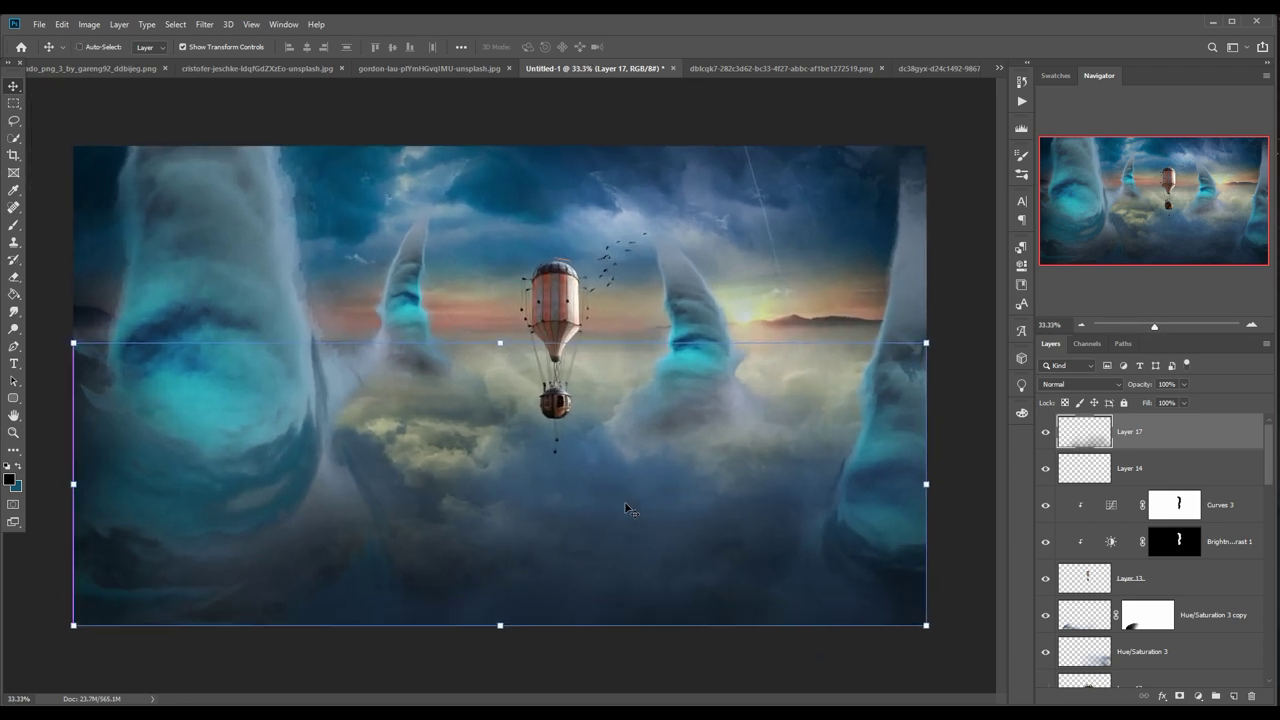
pyautogui.hotkey('ctrl', '-')
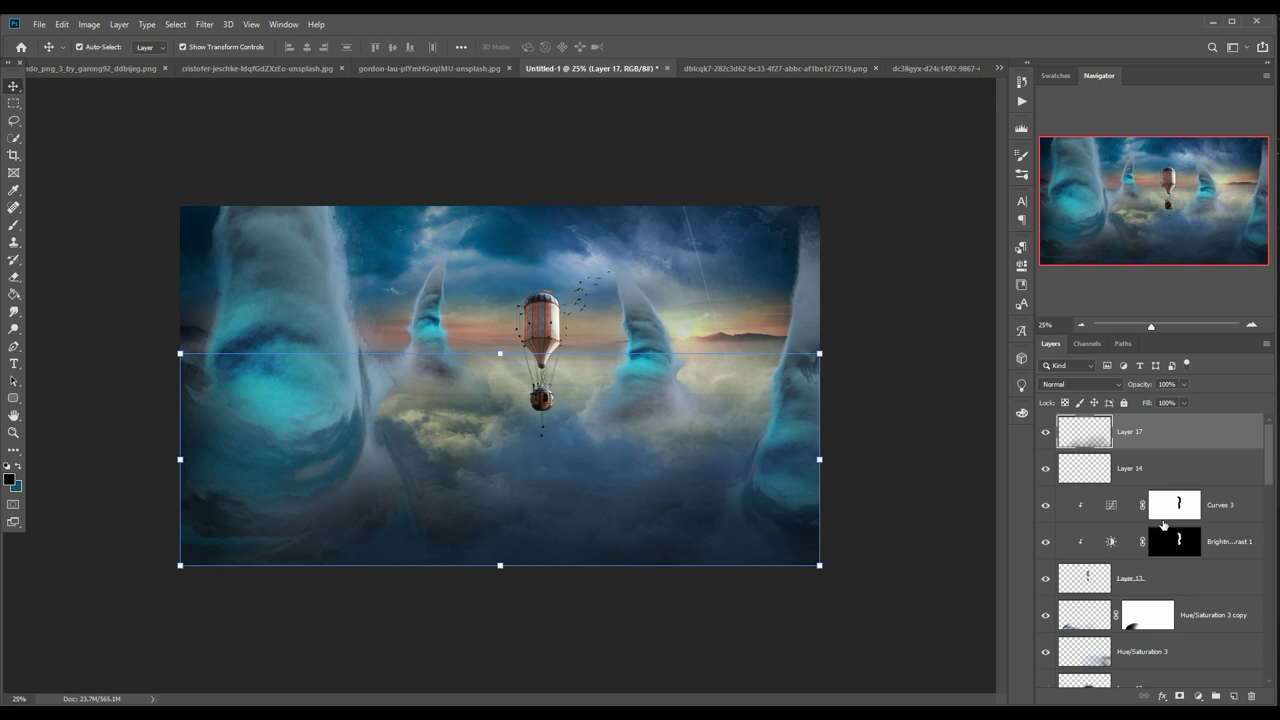
pyautogui.scroll(-5, 1163, 525)
pyautogui.click(1077, 577)
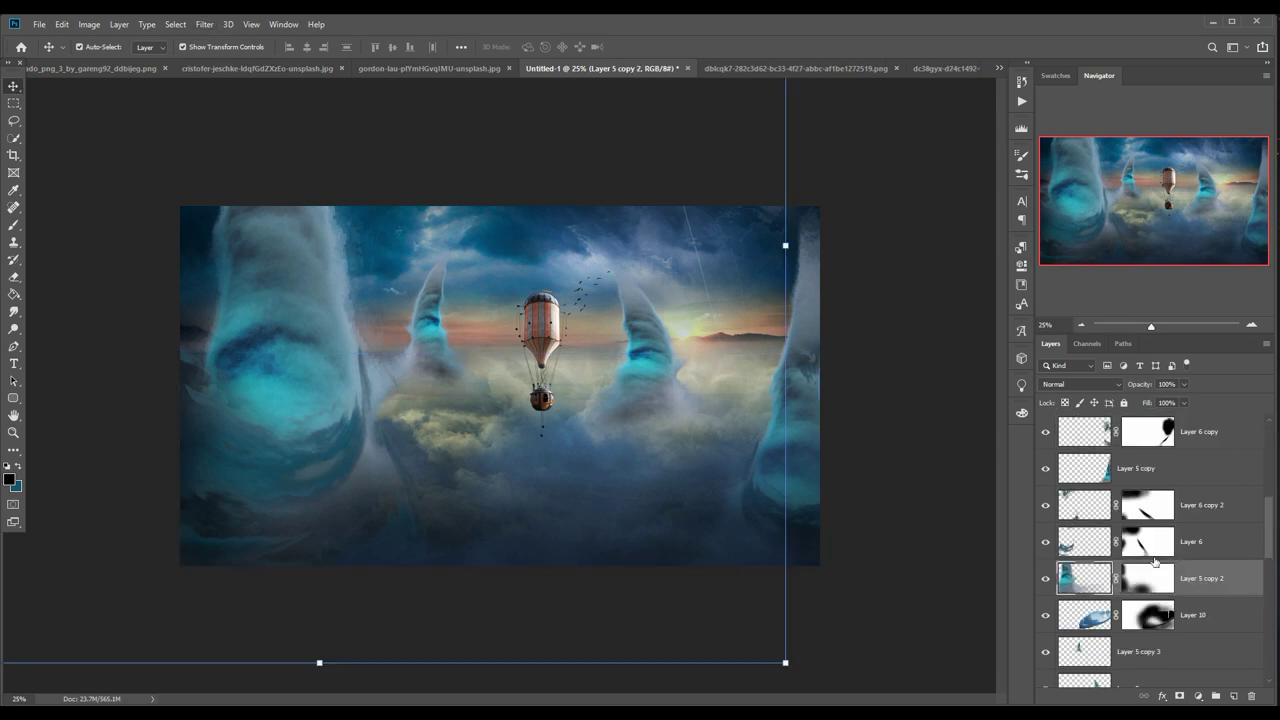
# Add a Curves layer clipped to Layer 5 copy 2, pulling down the midtones and shadows.
pyautogui.rightClick(1199, 652)
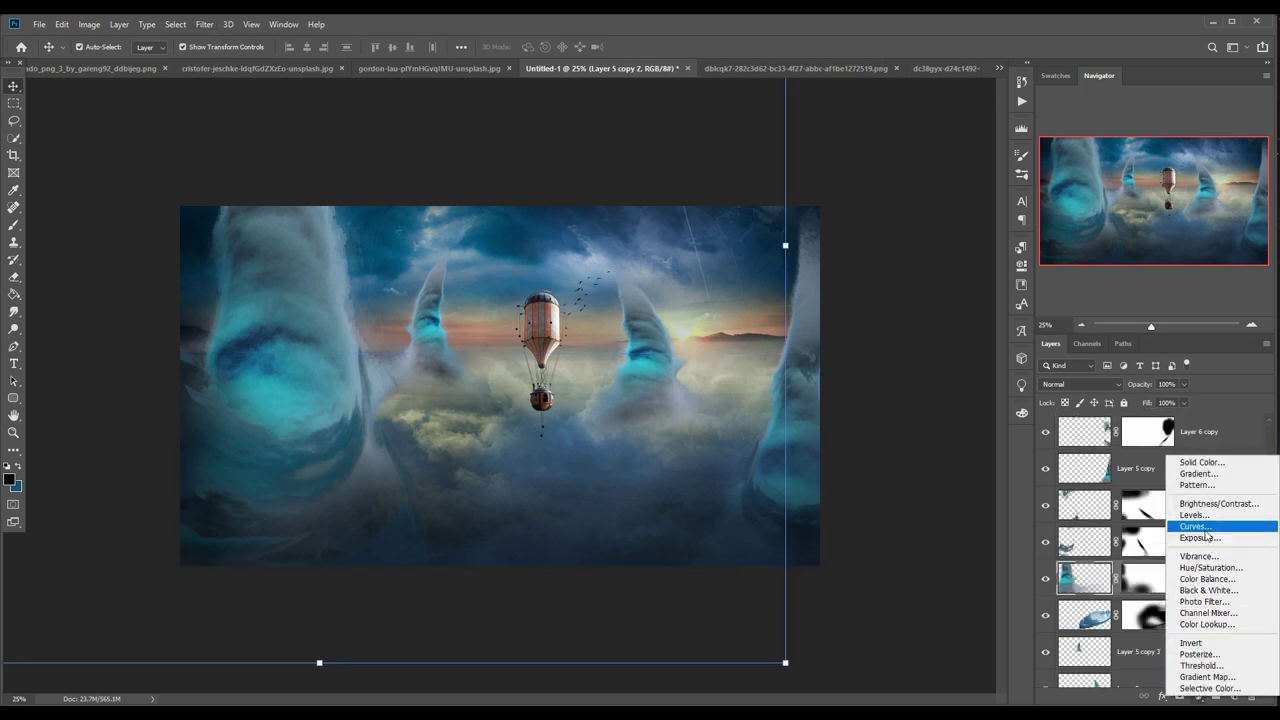
pyautogui.click(1205, 526)
pyautogui.moveTo(910, 396); pyautogui.dragTo(918, 401)
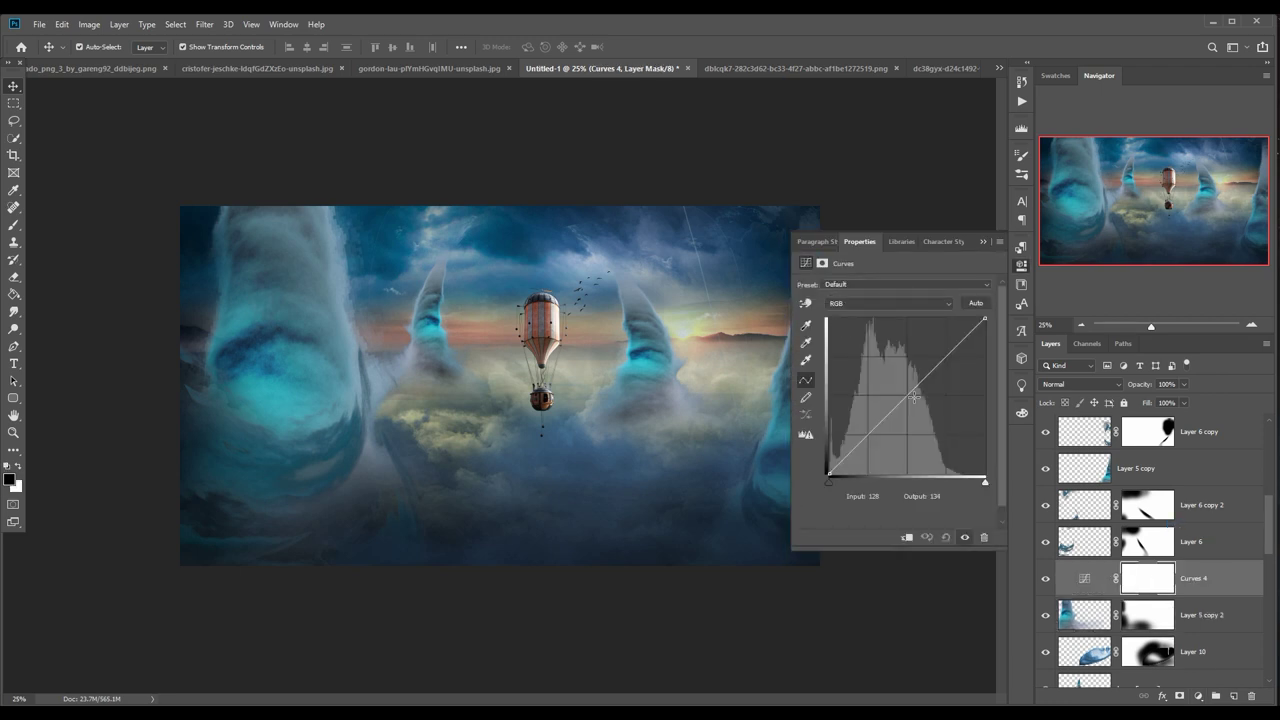
pyautogui.click(907, 539)
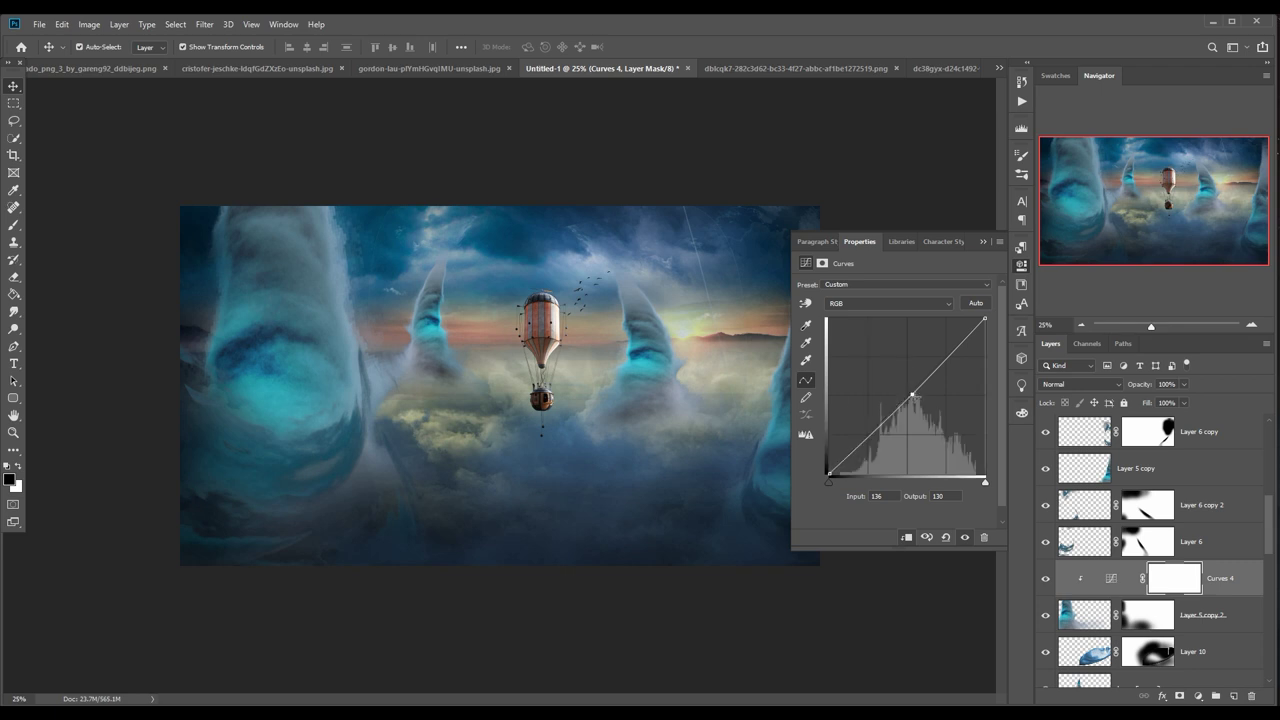
pyautogui.moveTo(912, 394); pyautogui.dragTo(920, 399)
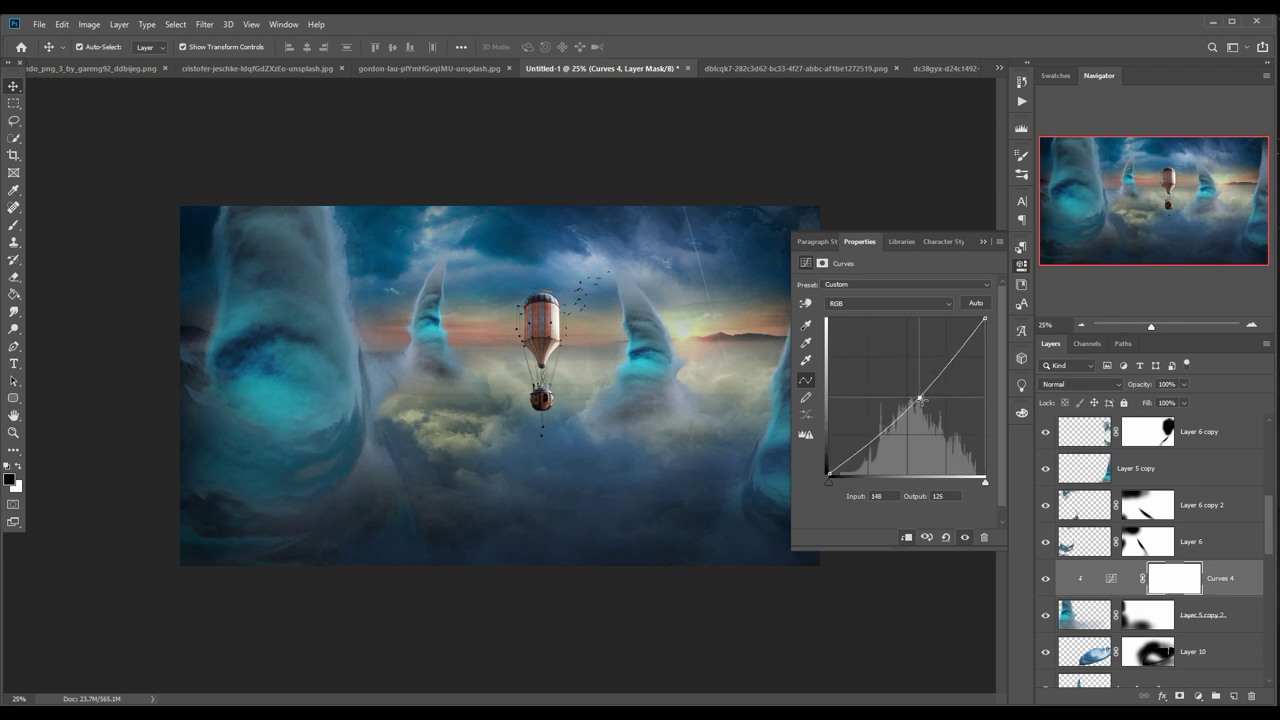
pyautogui.moveTo(880, 440); pyautogui.dragTo(889, 445)
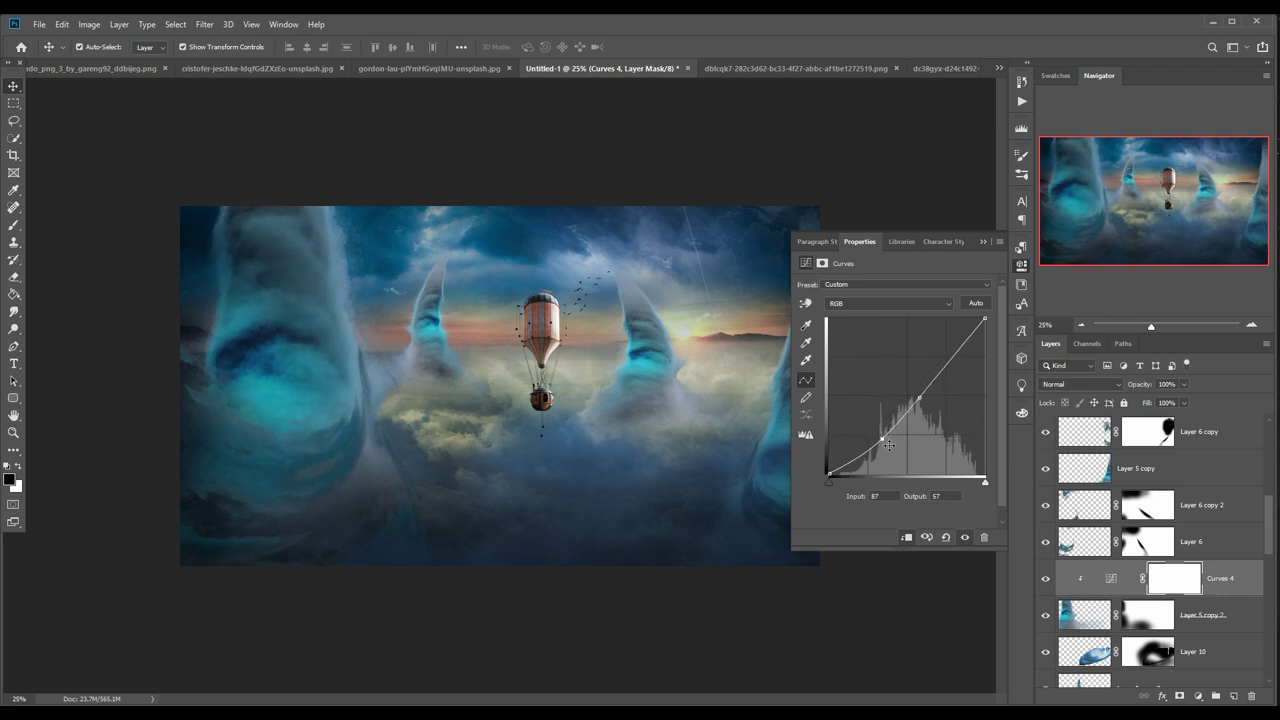
pyautogui.click(984, 244)
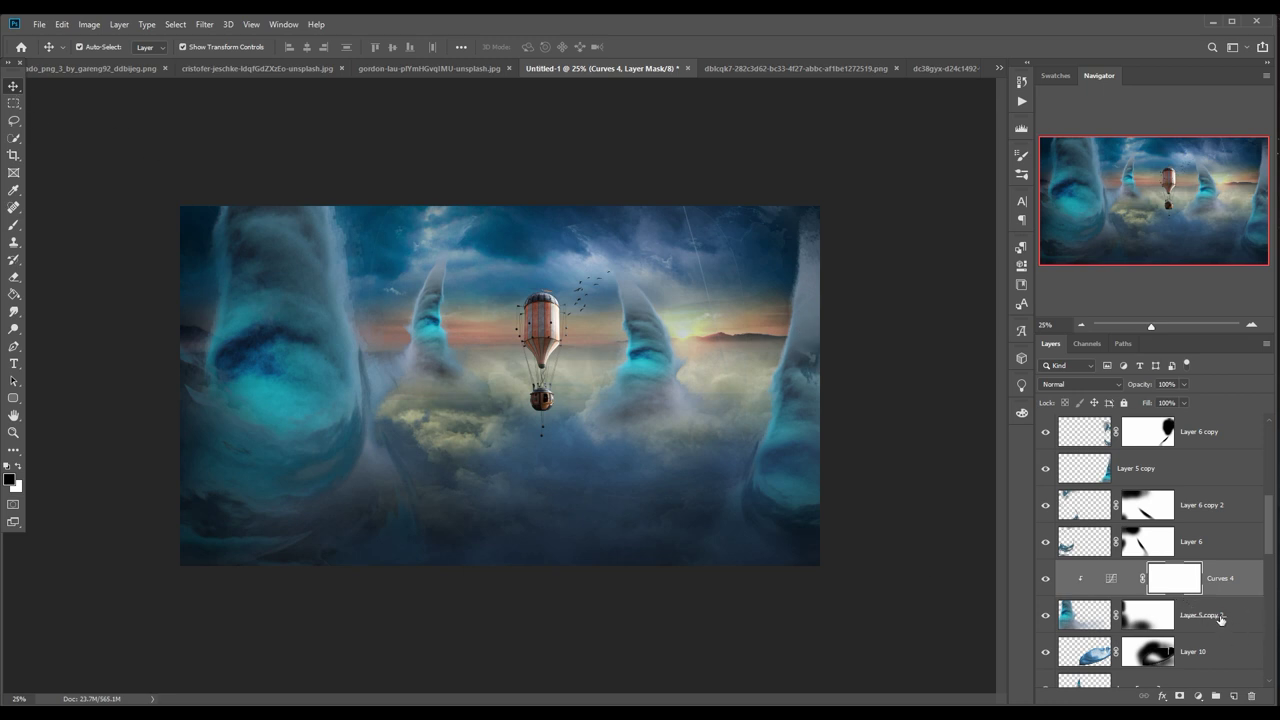
# Select Curves 4 with the tornado layers below and merge them into one layer.
pyautogui.click(1220, 620)
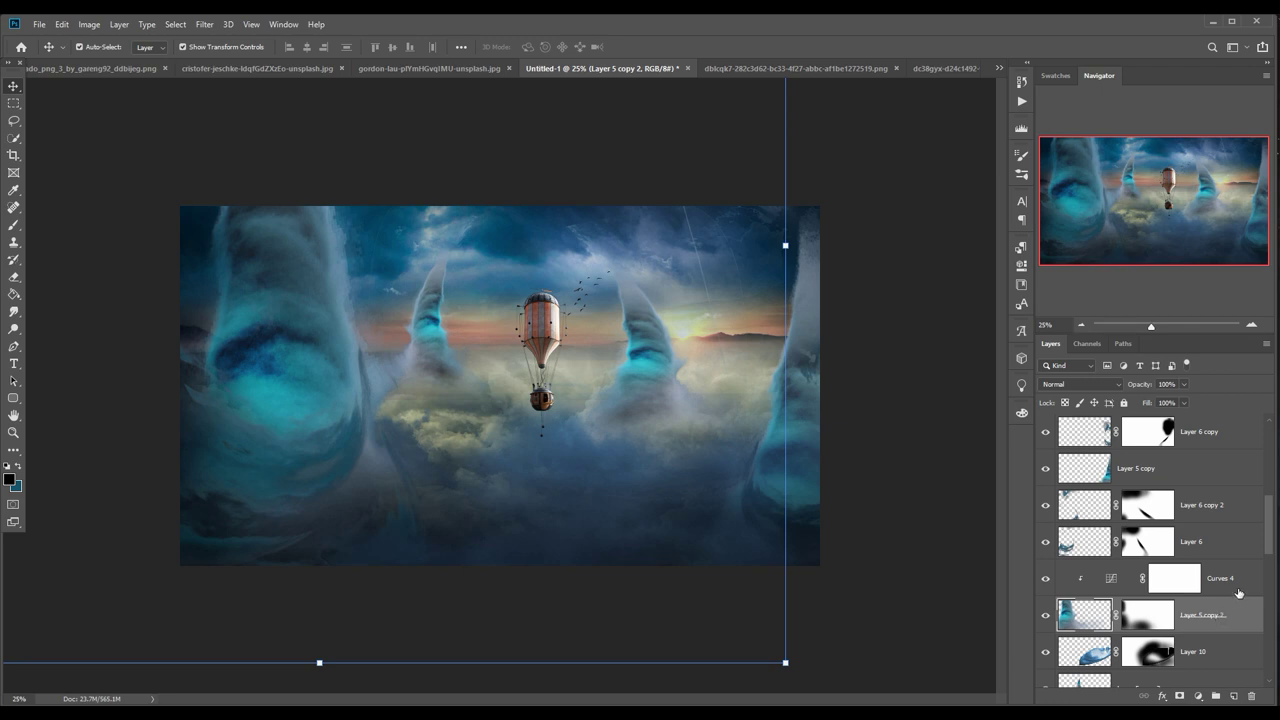
pyautogui.click(1238, 591)
pyautogui.moveTo(1268, 536); pyautogui.dragTo(1271, 556)
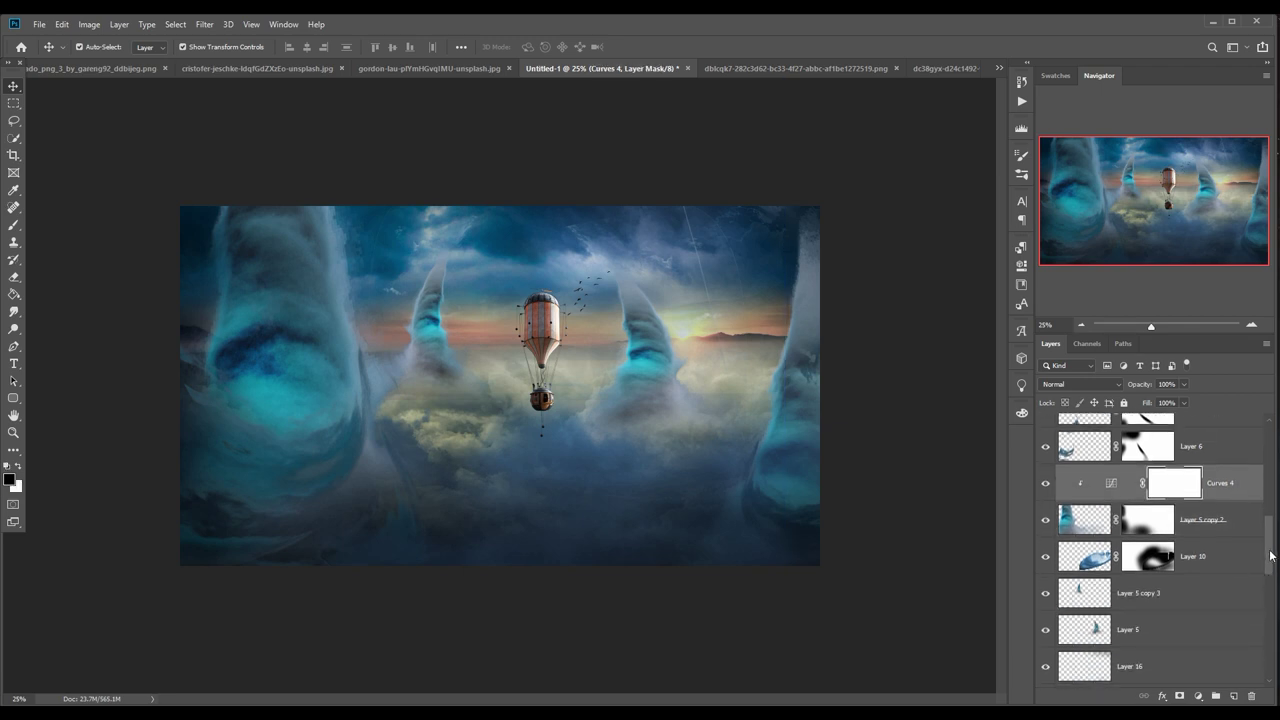
pyautogui.keyDown('shift'); pyautogui.click(1222, 566); pyautogui.keyUp('shift')
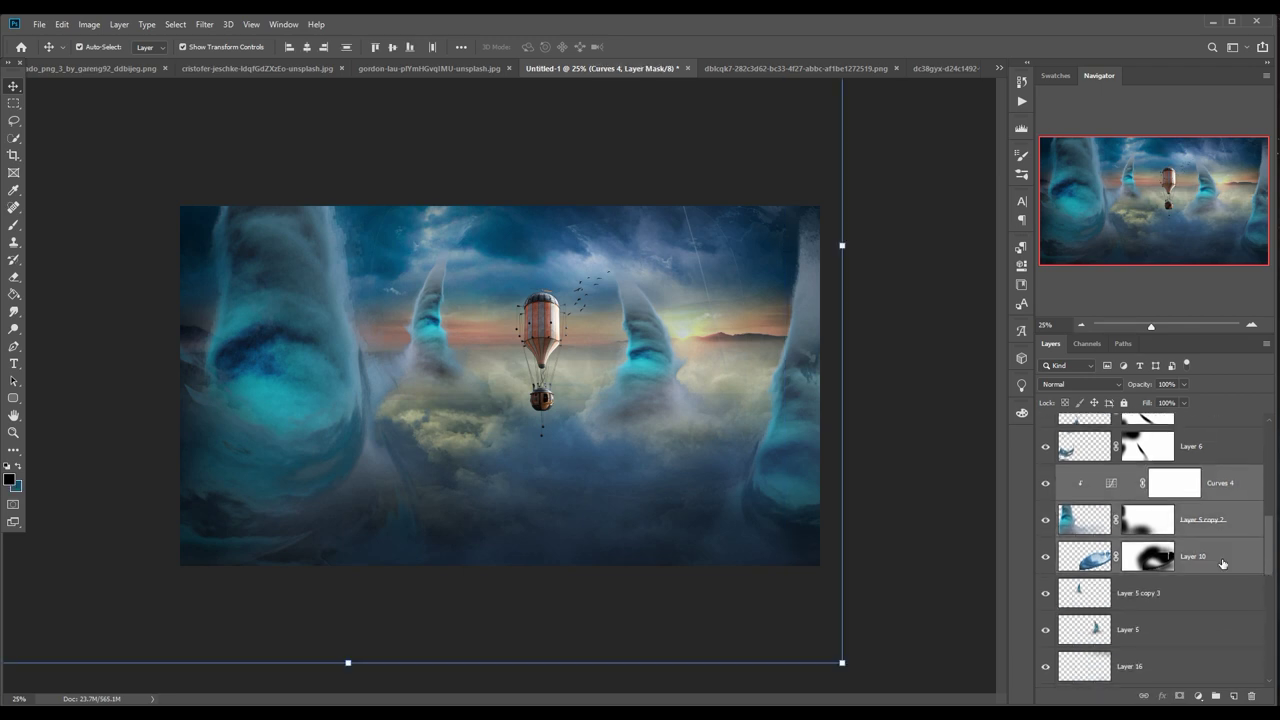
pyautogui.rightClick(1226, 503)
pyautogui.click(1096, 549)
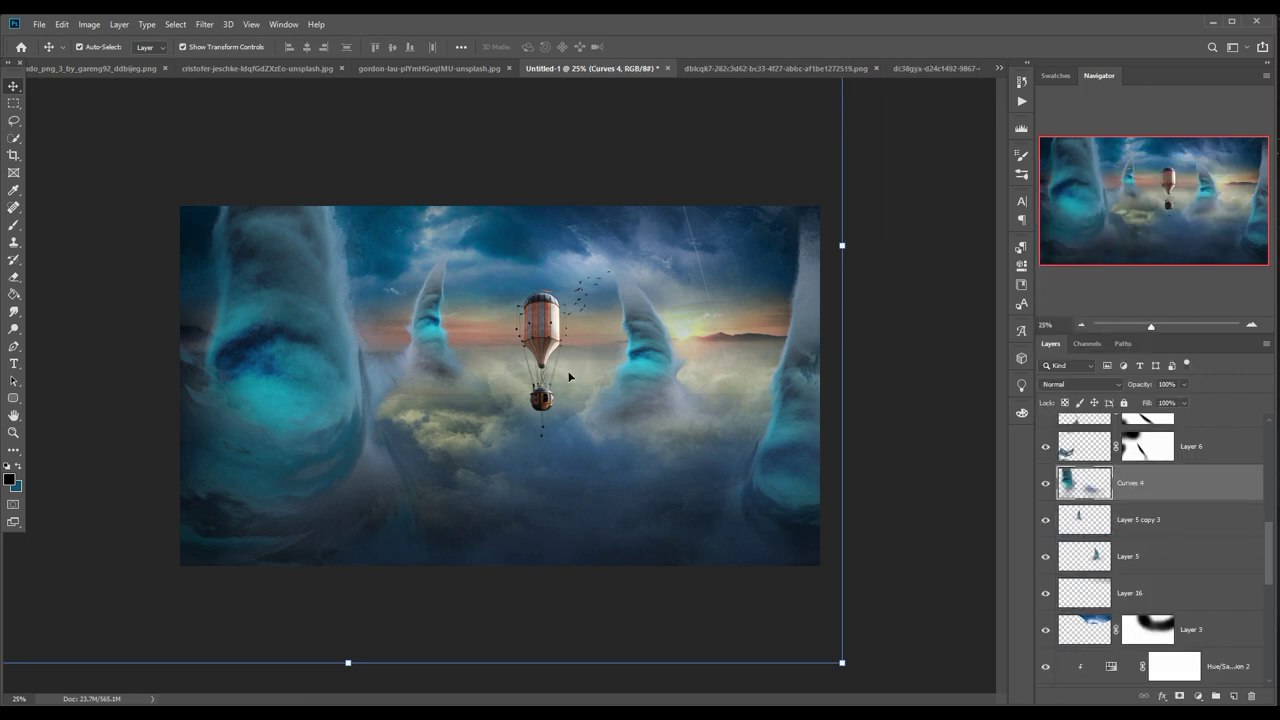
# Warp the merged left tornado toward the right, then undo the warp.
pyautogui.click(62, 24)
pyautogui.moveTo(82, 329)
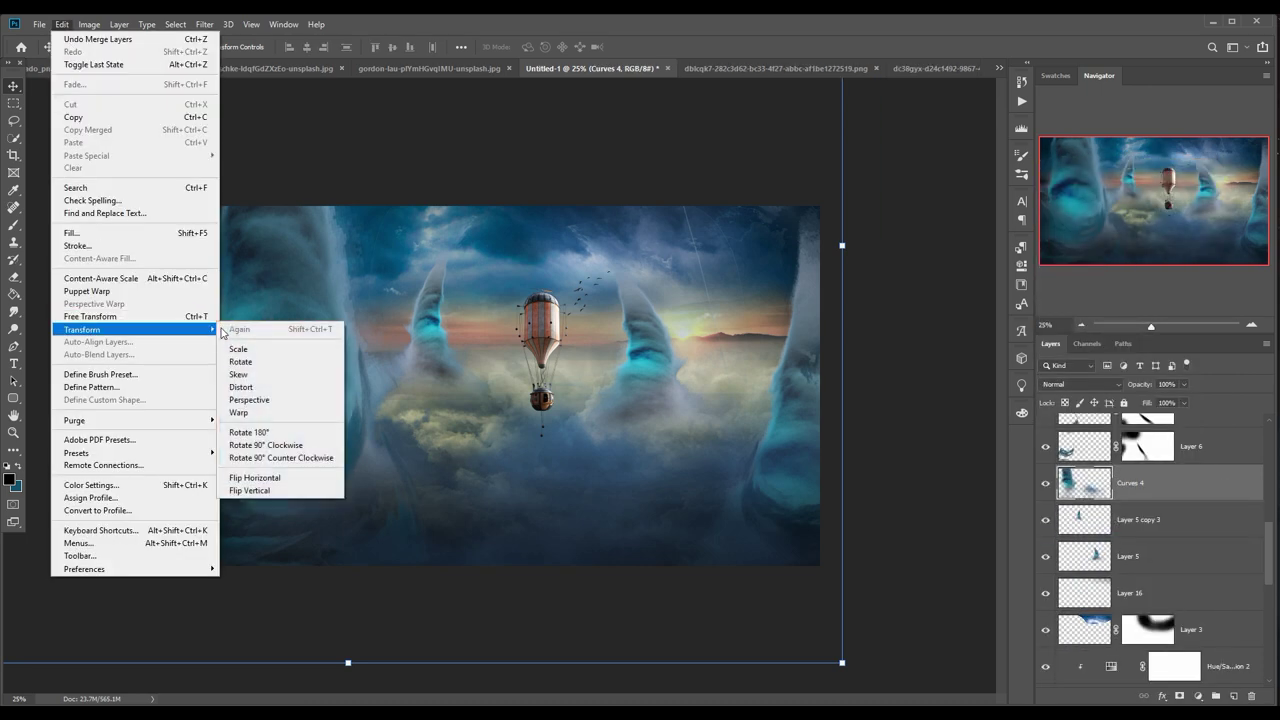
pyautogui.click(238, 412)
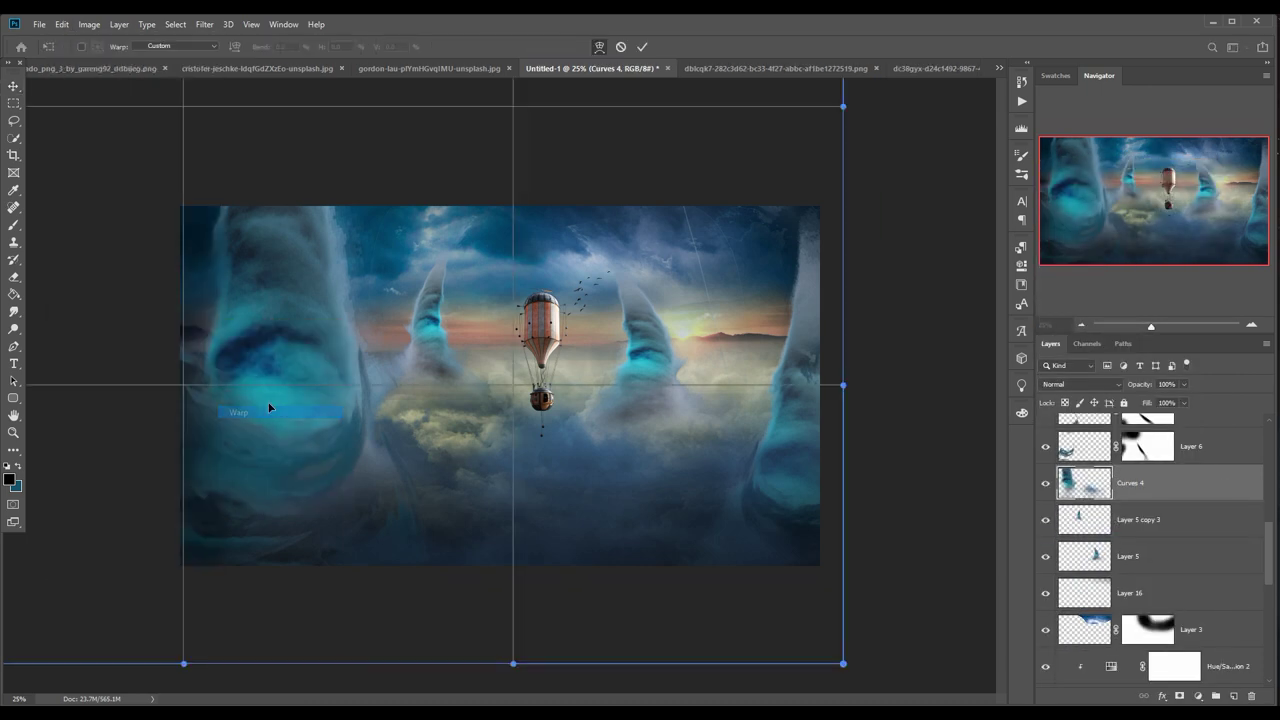
pyautogui.moveTo(295, 342); pyautogui.dragTo(351, 359)
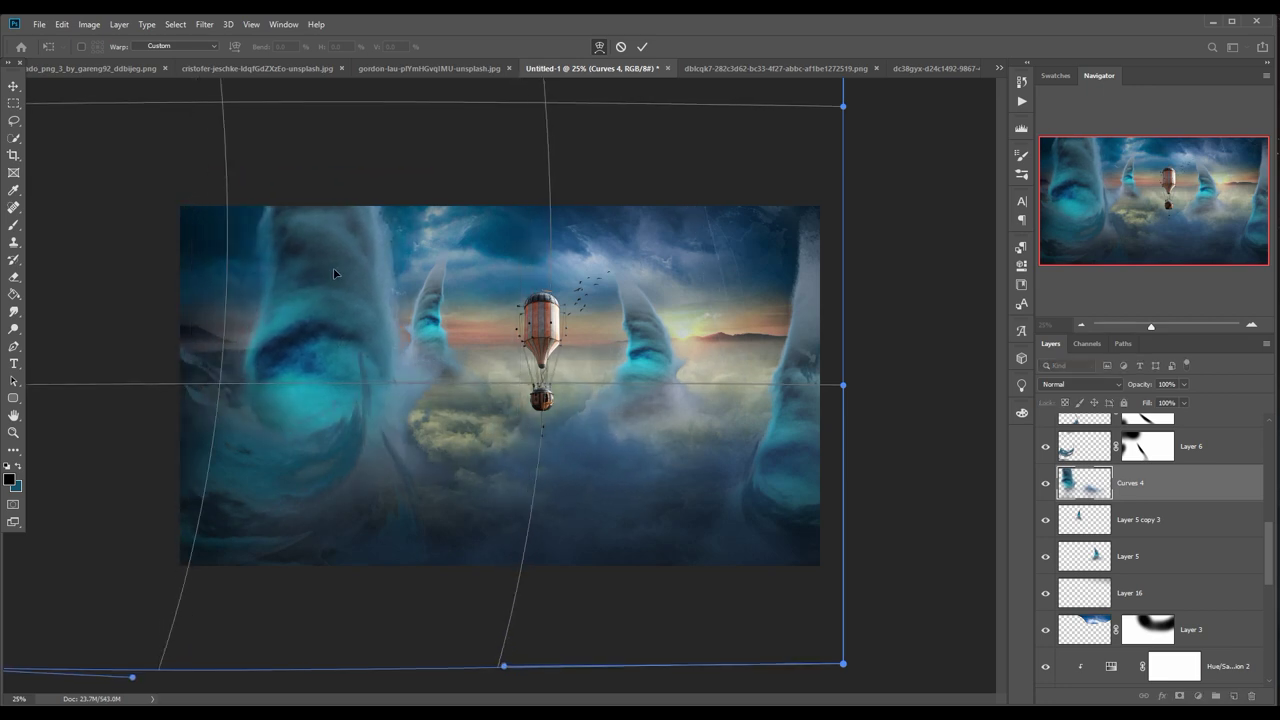
pyautogui.press('Return')
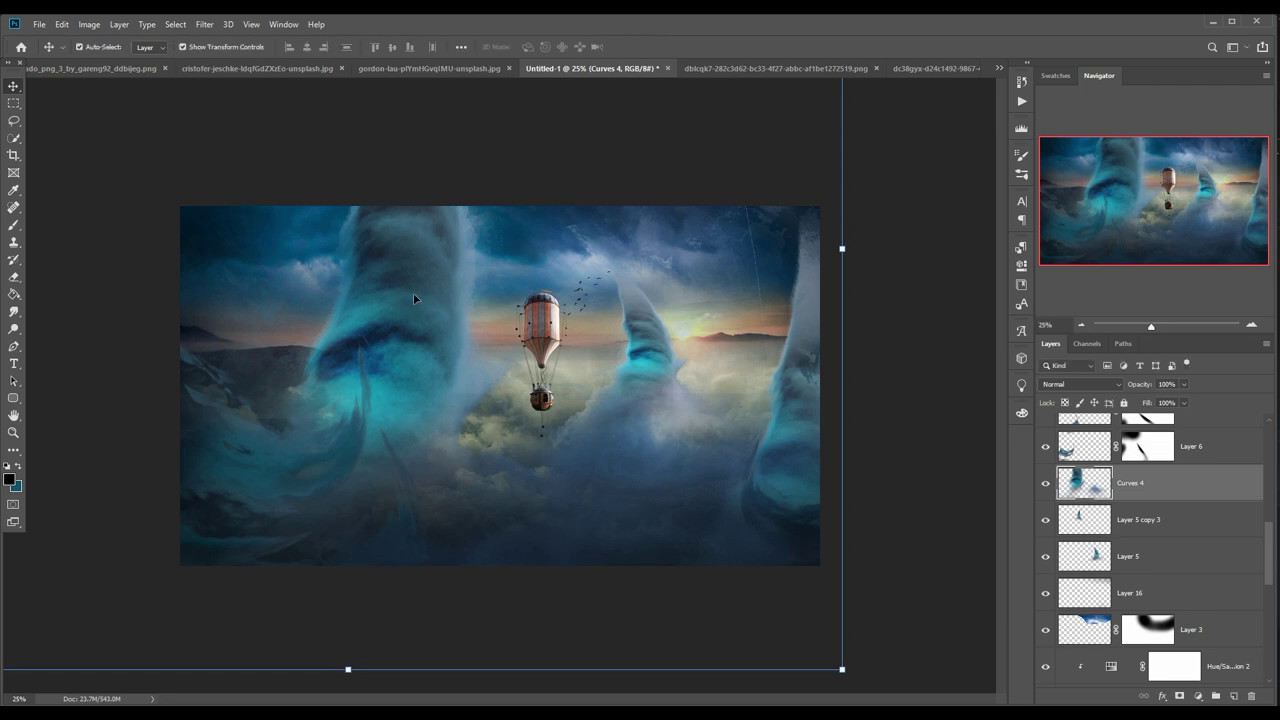
pyautogui.hotkey('ctrl', 'z')
pyautogui.scroll(5, 1226, 571)
# Paint a straight white streak below the balloon on a new layer at 60% opacity.
pyautogui.click(1130, 431)
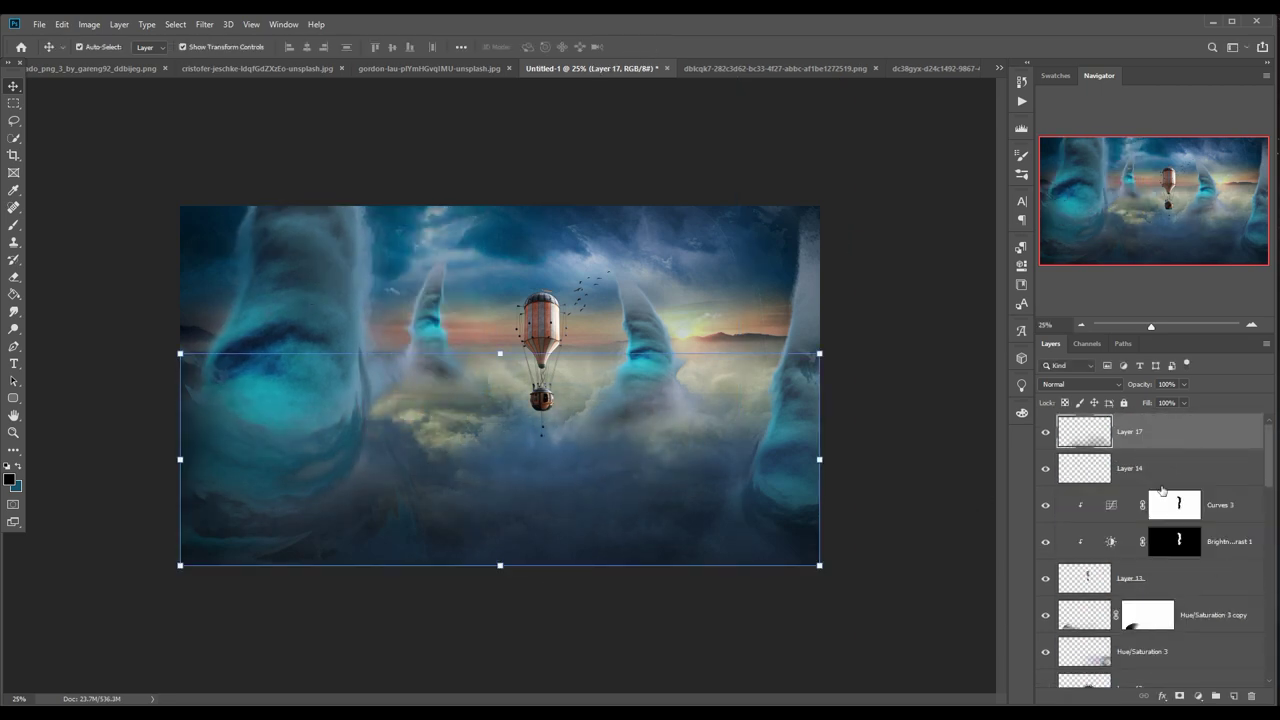
pyautogui.press('b')
pyautogui.click(1130, 505)
pyautogui.click(1130, 431)
pyautogui.click(10, 480)
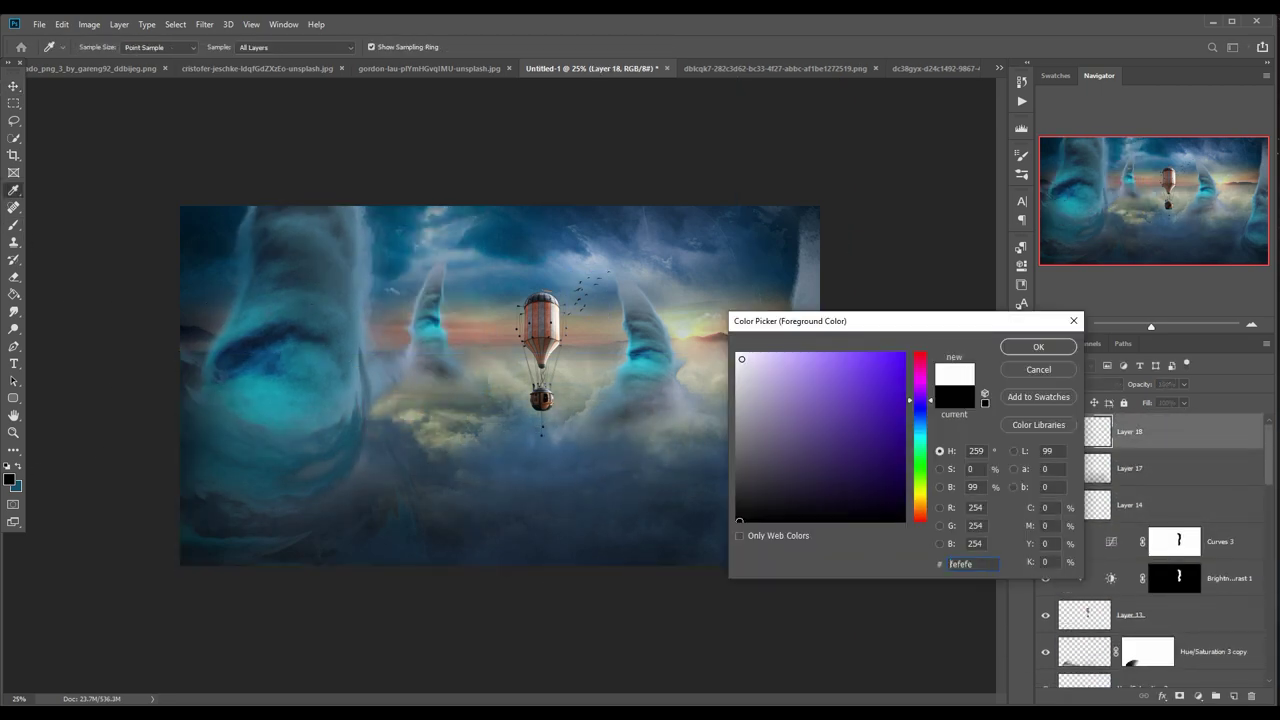
pyautogui.click(740, 357)
pyautogui.click(1046, 346)
pyautogui.moveTo(544, 413); pyautogui.dragTo(400, 566)
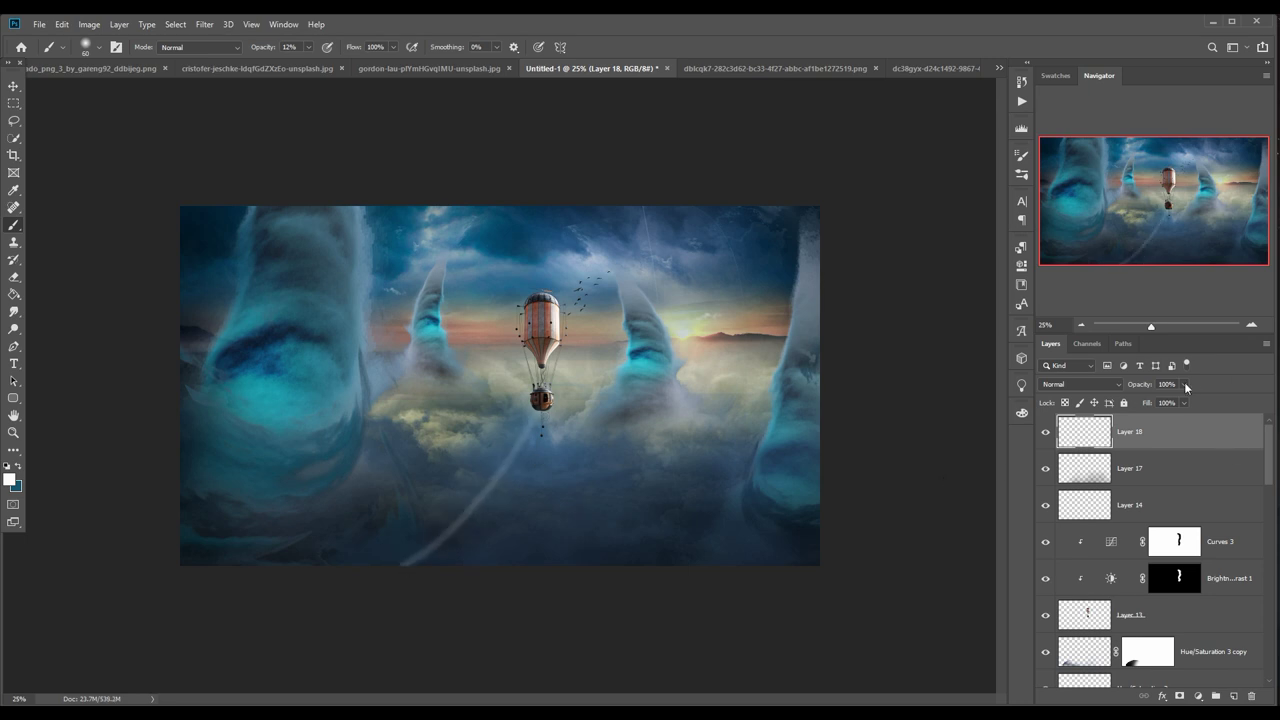
pyautogui.moveTo(1183, 384); pyautogui.dragTo(1172, 405)
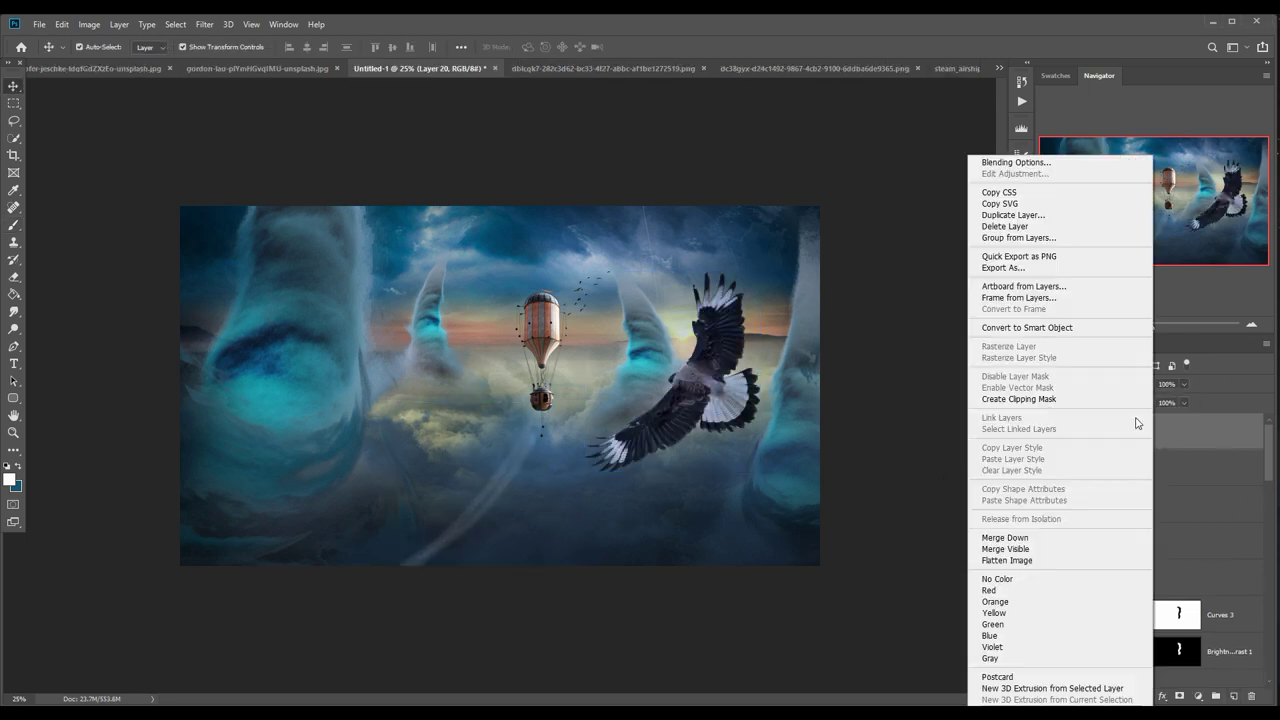
pyautogui.click(1005, 537)
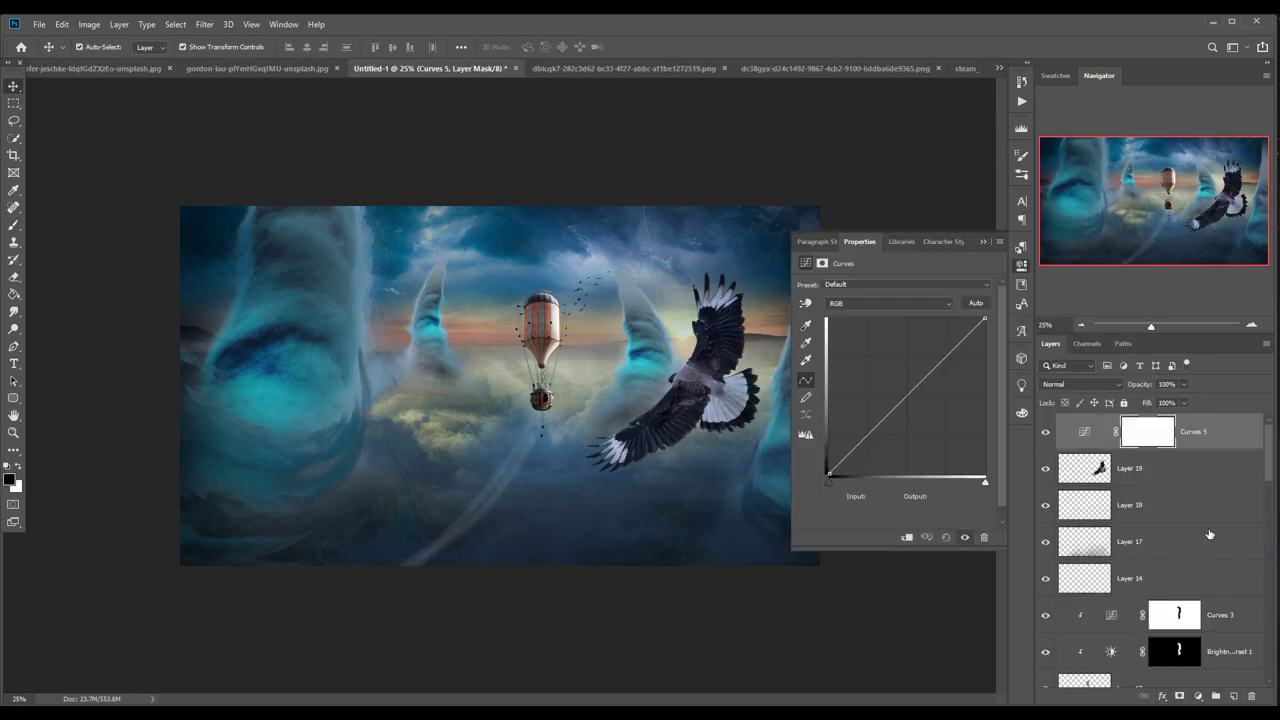
# Add a strong Brightness/Contrast clipped to the eagle, masked black except white over its body.
pyautogui.click(1198, 696)
pyautogui.click(1171, 426)
pyautogui.moveTo(894, 322); pyautogui.dragTo(945, 322)
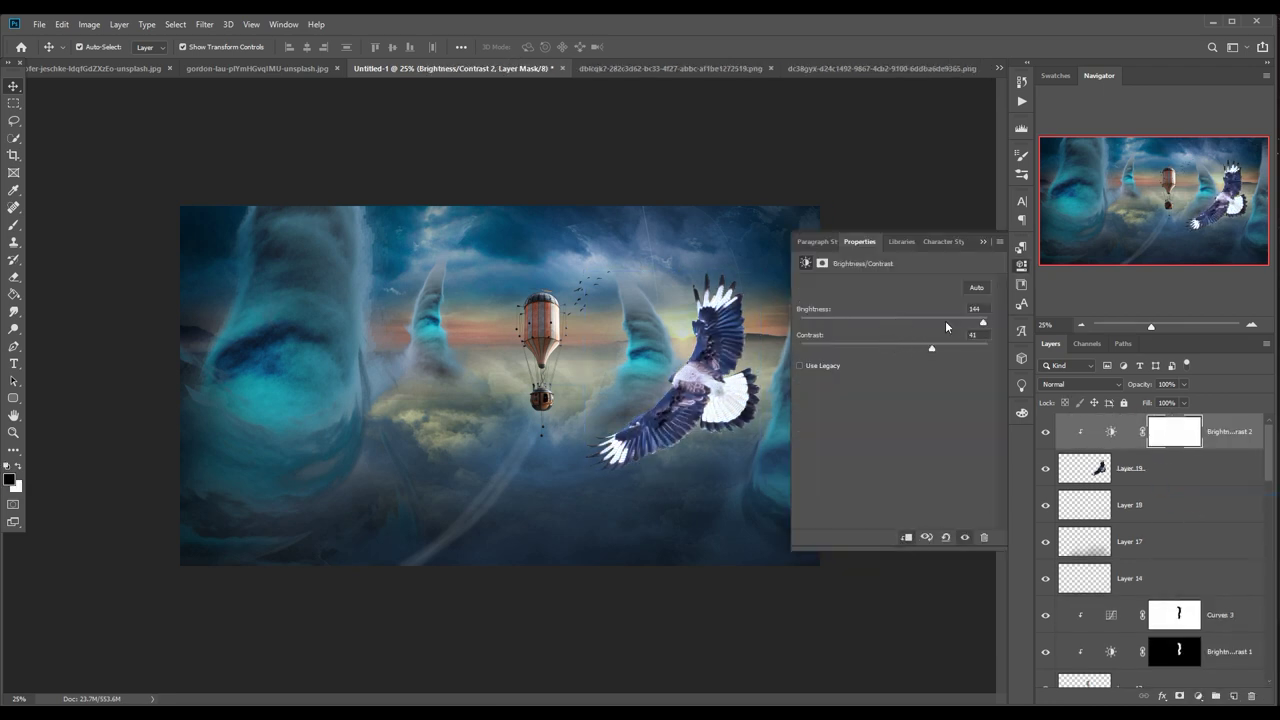
pyautogui.click(14, 294)
pyautogui.click(690, 342)
pyautogui.press('b')
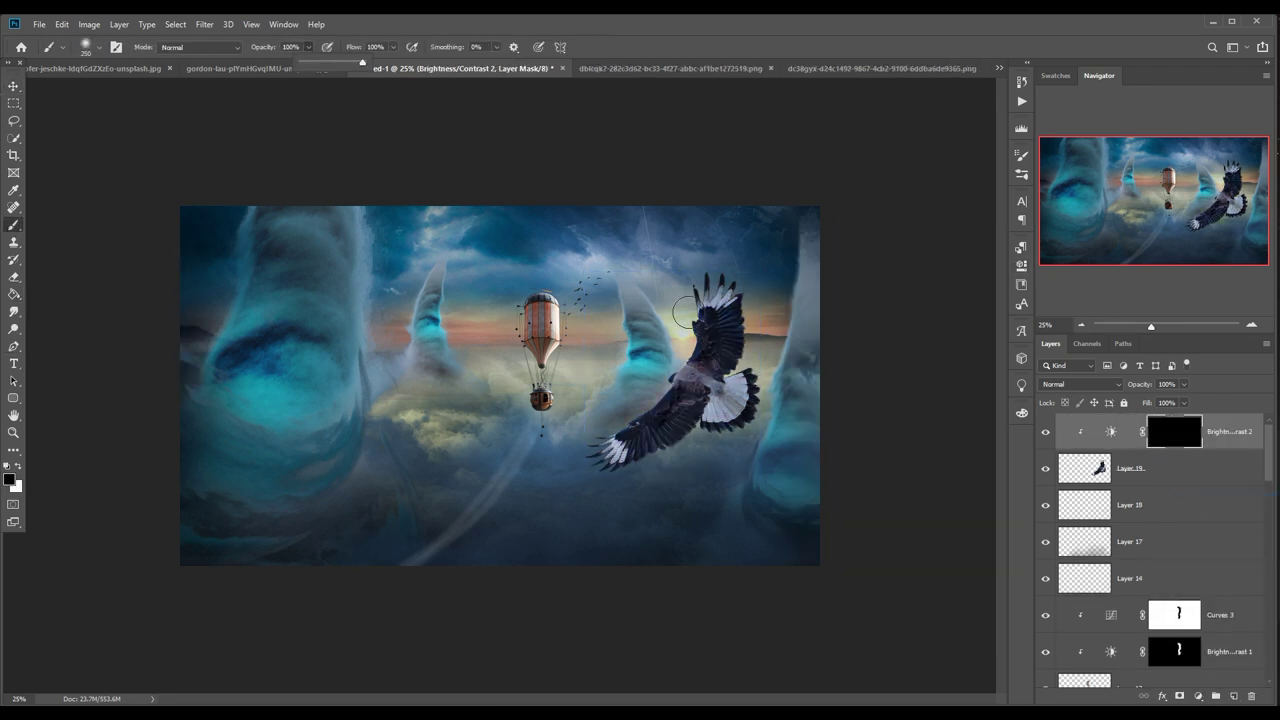
pyautogui.press('x')
pyautogui.moveTo(700, 306)
pyautogui.mouseDown()
pyautogui.moveTo(700, 345)
pyautogui.moveTo(654, 424)
pyautogui.moveTo(608, 448)
pyautogui.mouseUp()
pyautogui.moveTo(692, 392); pyautogui.dragTo(697, 320)
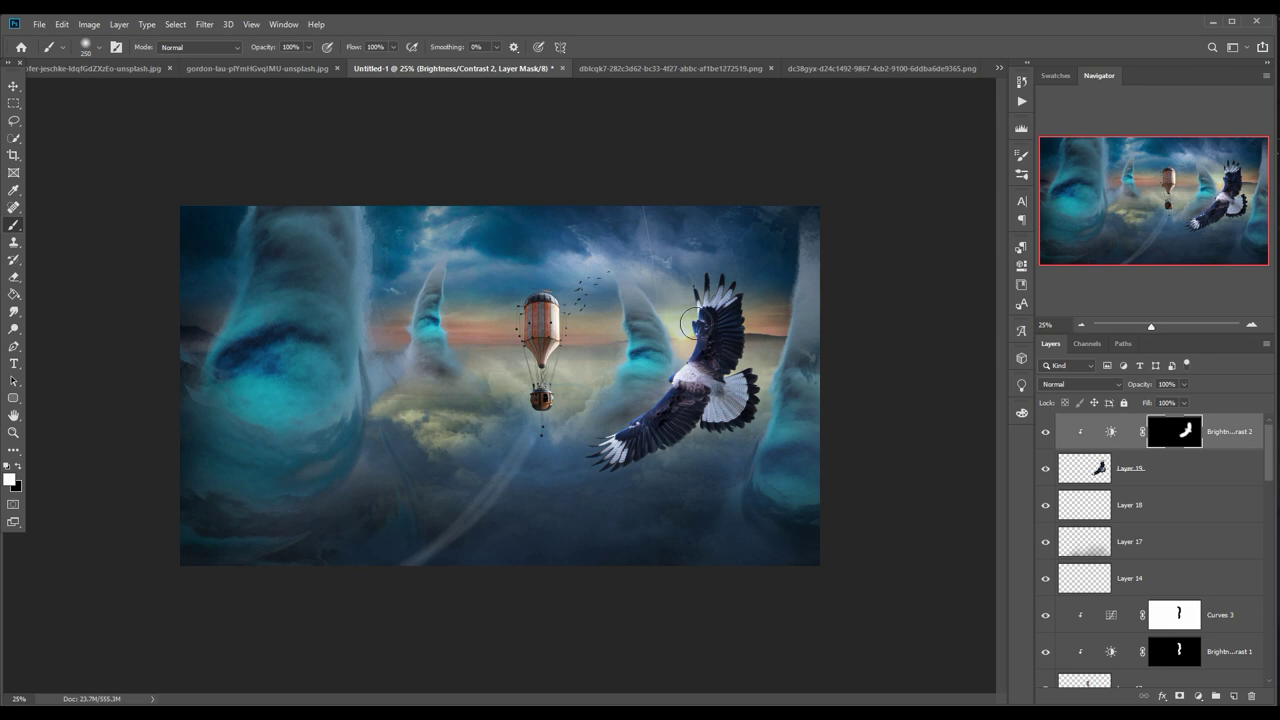
pyautogui.press('x')
# Give the eagle Layer 19 a white mask, set brush opacity 11%, and add a clipped layer.
pyautogui.click(1180, 467)
pyautogui.click(1179, 696)
pyautogui.press('1')
pyautogui.press('1')
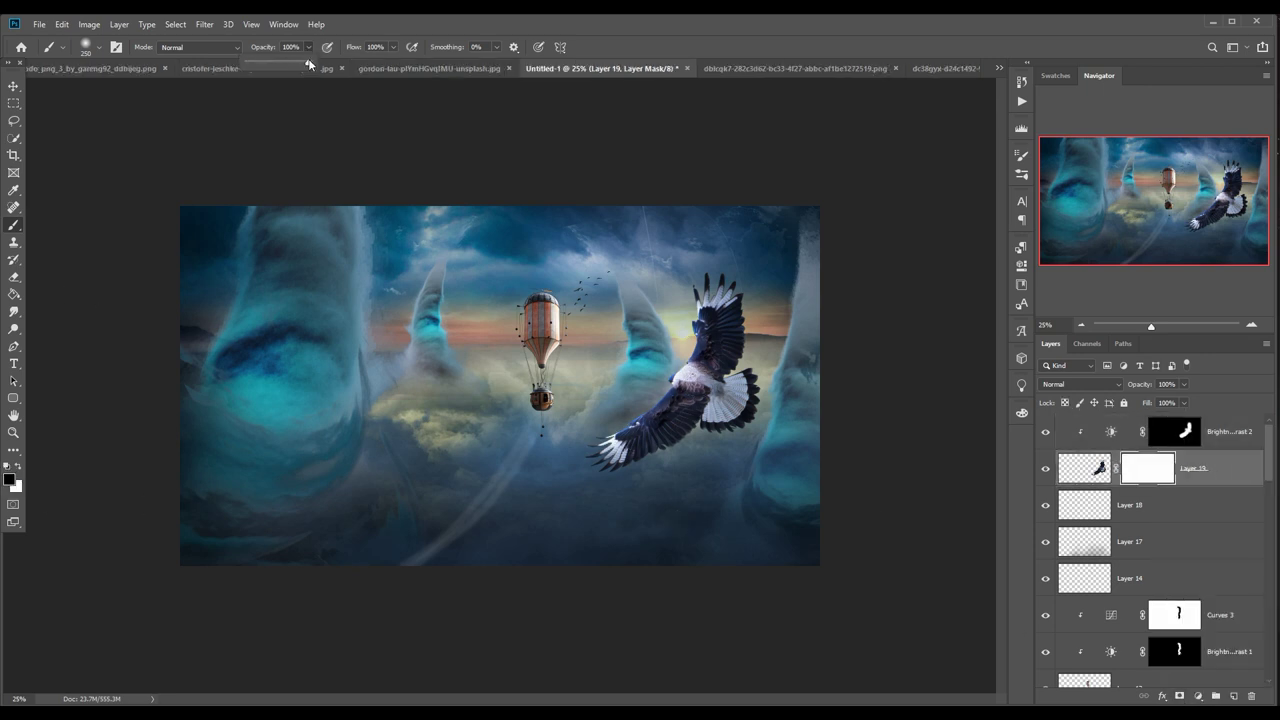
pyautogui.press('x')
pyautogui.press('x')
pyautogui.hotkey('ctrl', 'shift', 'n')
pyautogui.press('Return')
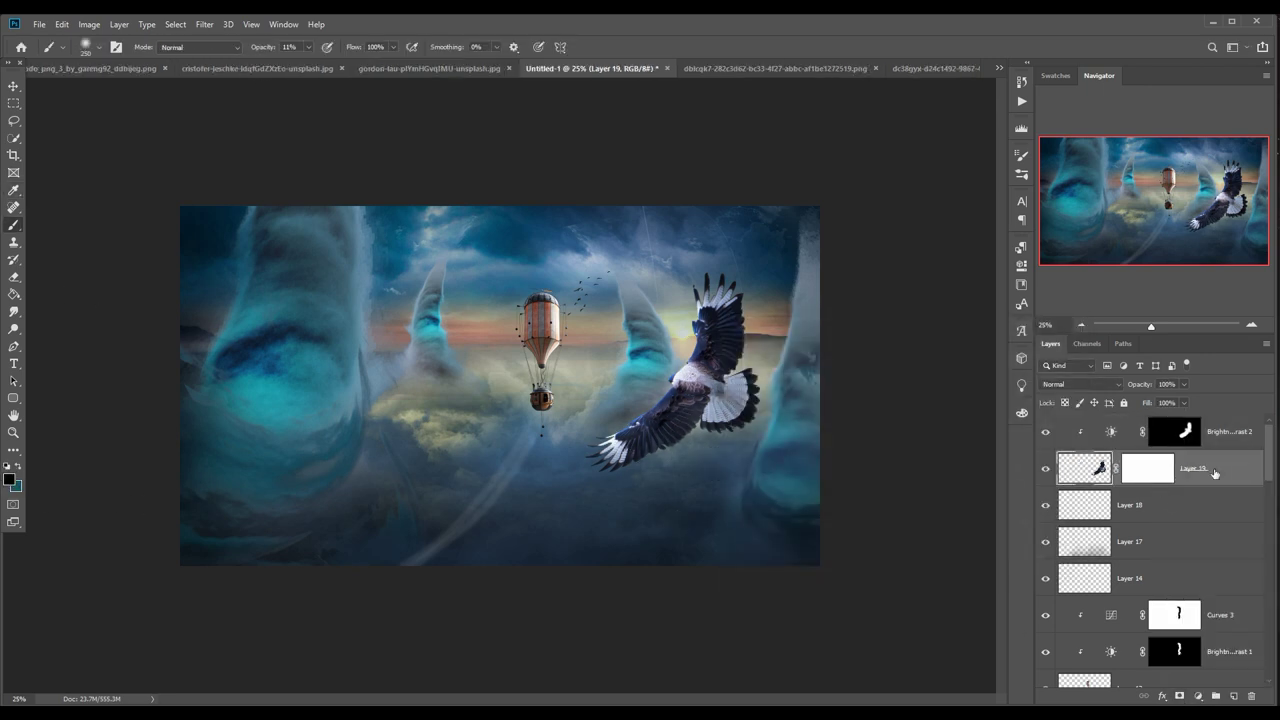
# Add a 50% gray Overlay layer, Layer 21, and dodge the eagle's wing and head.
pyautogui.hotkey('ctrl', 'shift', 'alt', 'n')
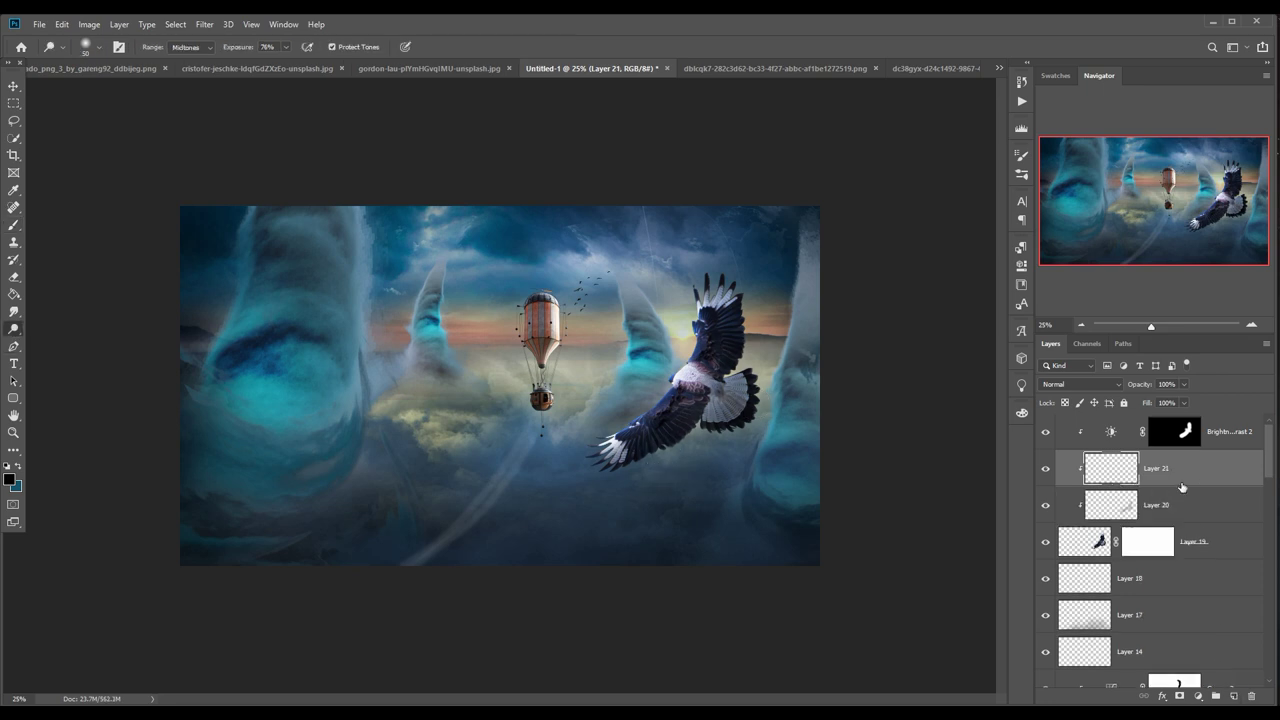
pyautogui.hotkey('shift', 'alt', 'o')
pyautogui.hotkey('shift', 'F5')
pyautogui.click(645, 200)
pyautogui.click(617, 315)
pyautogui.press('Return')
pyautogui.press('o')
pyautogui.moveTo(690, 400); pyautogui.dragTo(632, 455)
pyautogui.moveTo(706, 353)
pyautogui.mouseDown()
pyautogui.moveTo(715, 334)
pyautogui.moveTo(716, 390)
pyautogui.moveTo(650, 422)
pyautogui.mouseUp()
pyautogui.press('v')
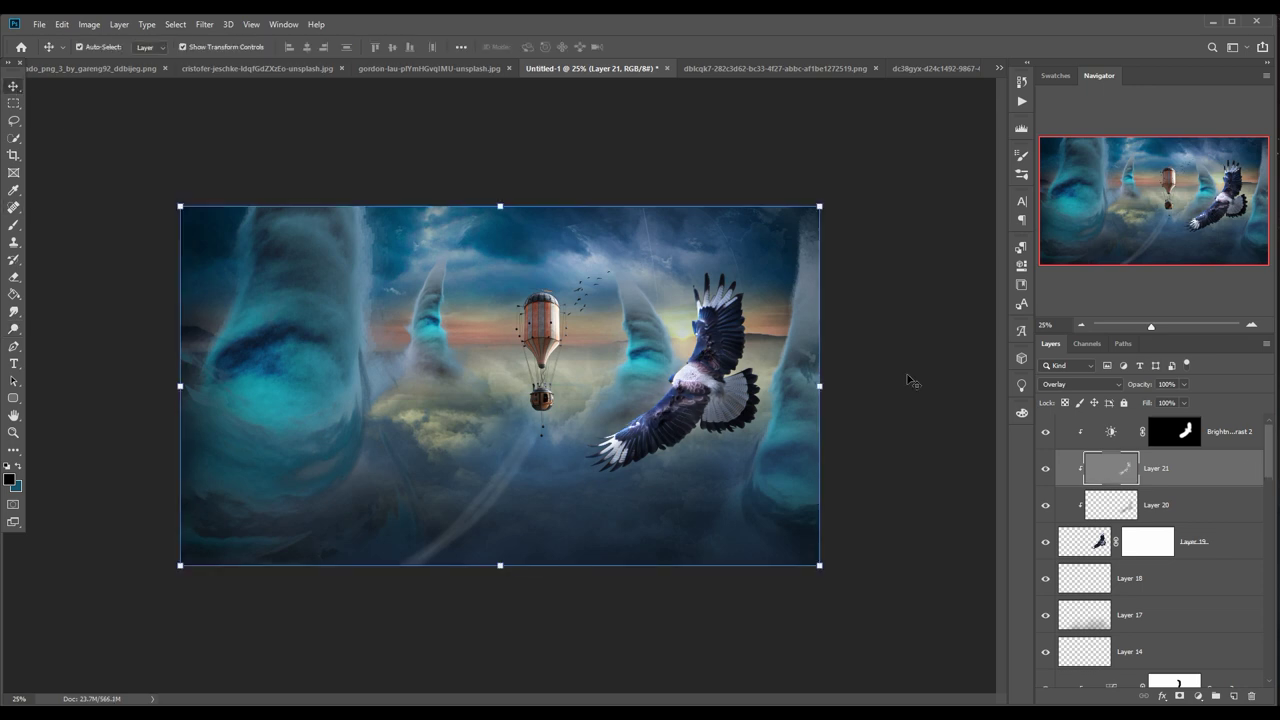
pyautogui.keyDown('ctrl'); pyautogui.click(645, 341); pyautogui.keyUp('ctrl')
# Warp the tornado near the eagle into a new shape and commit it.
pyautogui.moveTo(600, 260); pyautogui.dragTo(565, 210)
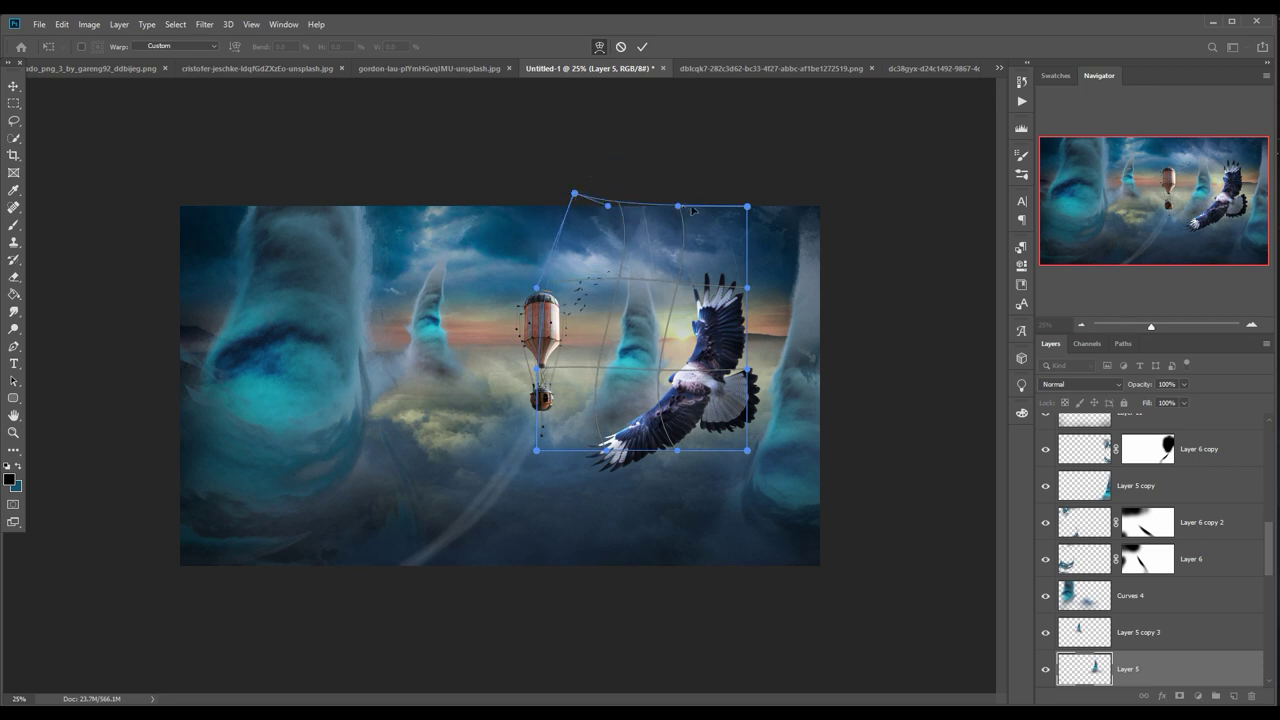
pyautogui.click(642, 47)
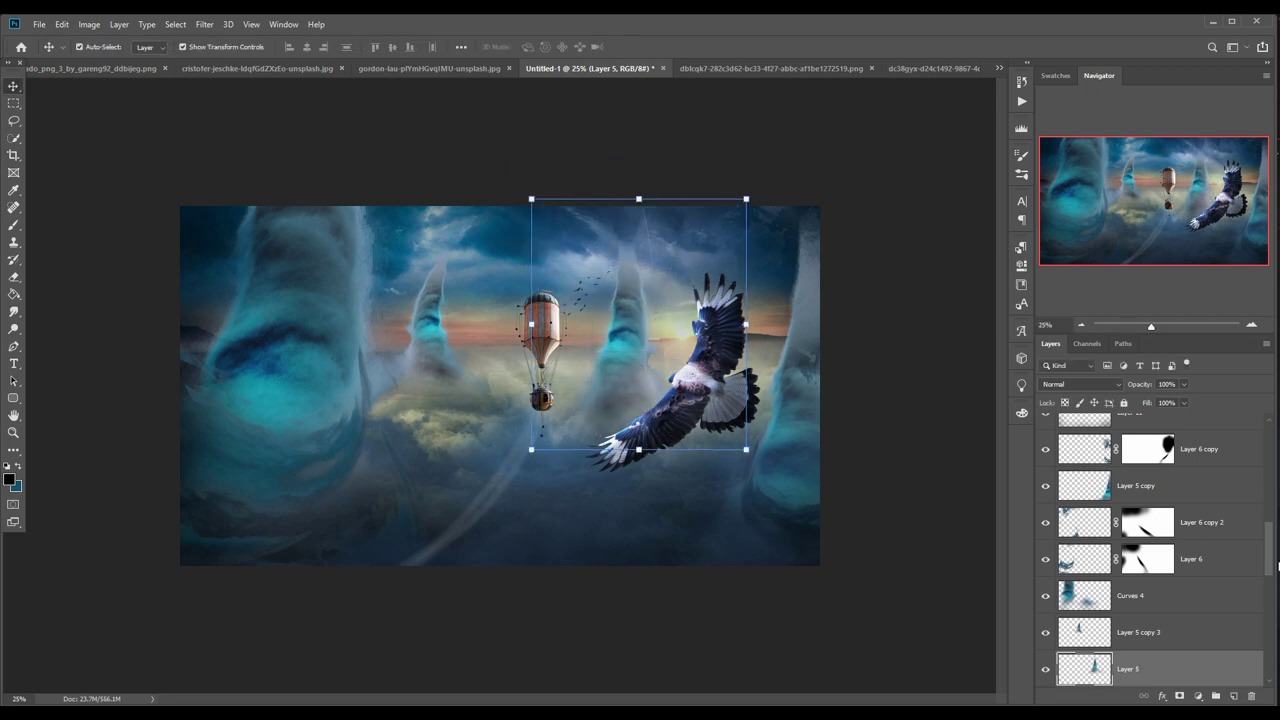
pyautogui.scroll(15, 1150, 550)
# Stamp all visible layers into Layer 22 and convert it to a smart object.
pyautogui.click(1227, 441)
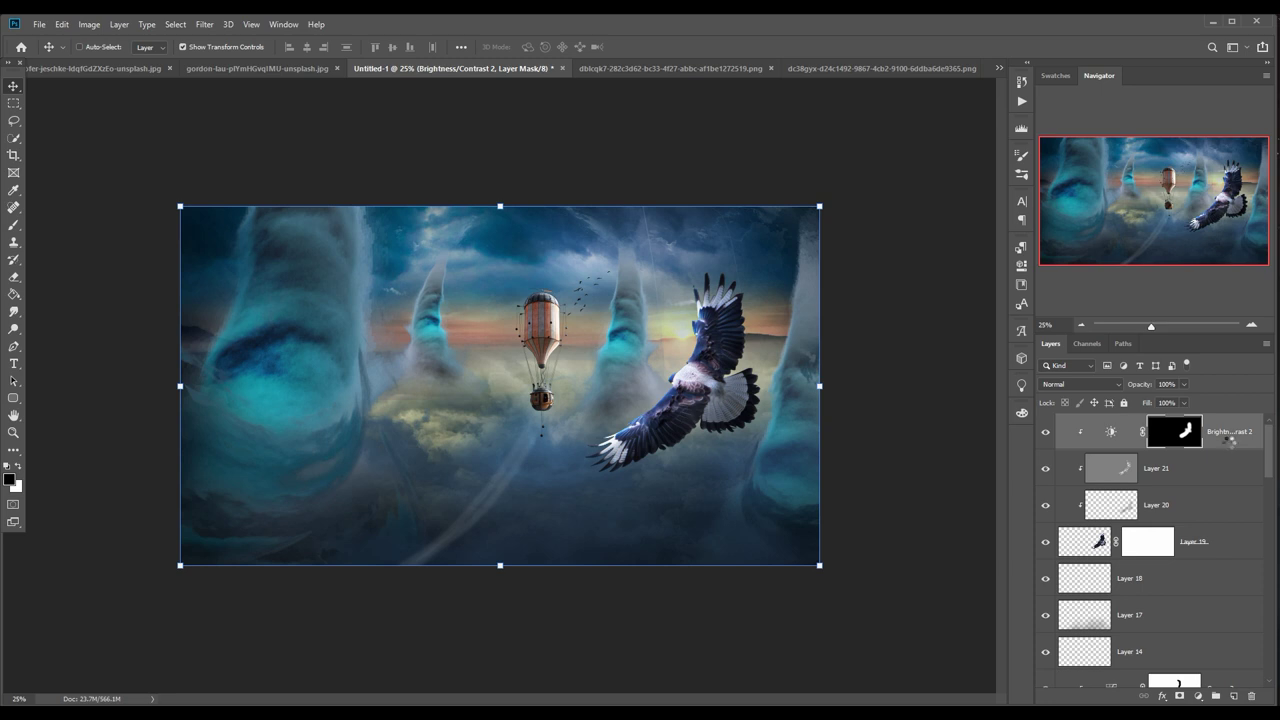
pyautogui.hotkey('ctrl', 'shift', 'alt', 'e')
pyautogui.rightClick(1168, 432)
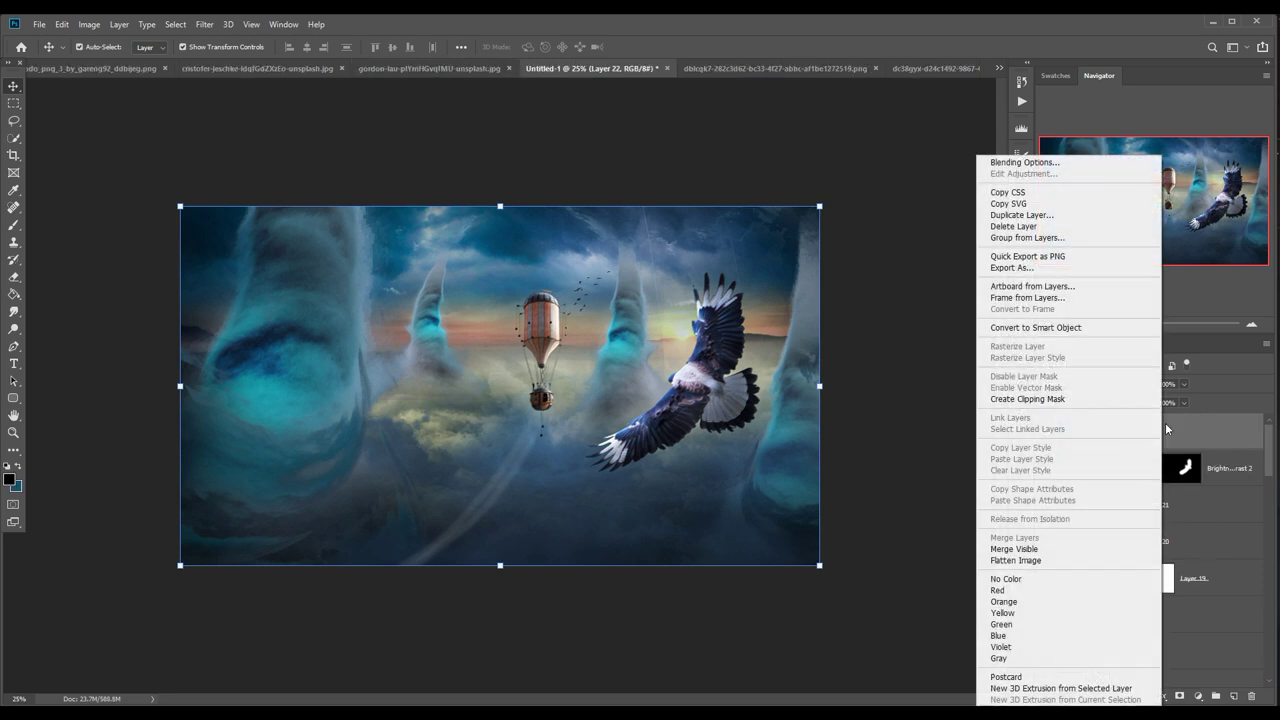
pyautogui.click(1025, 328)
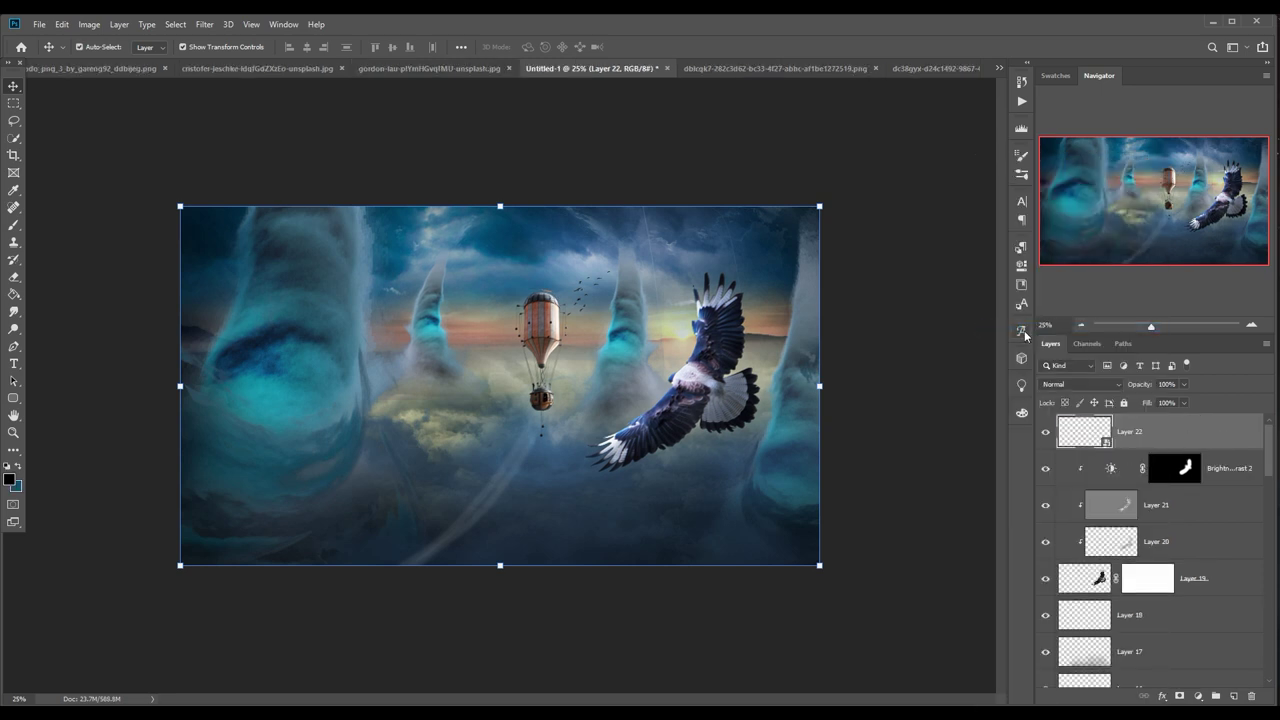
pyautogui.click(205, 24)
# Set Camera Raw Basic: Temperature -14, Exposure -0.25, Contrast +18, Blacks -36, slightly more saturation.
pyautogui.click(228, 104)
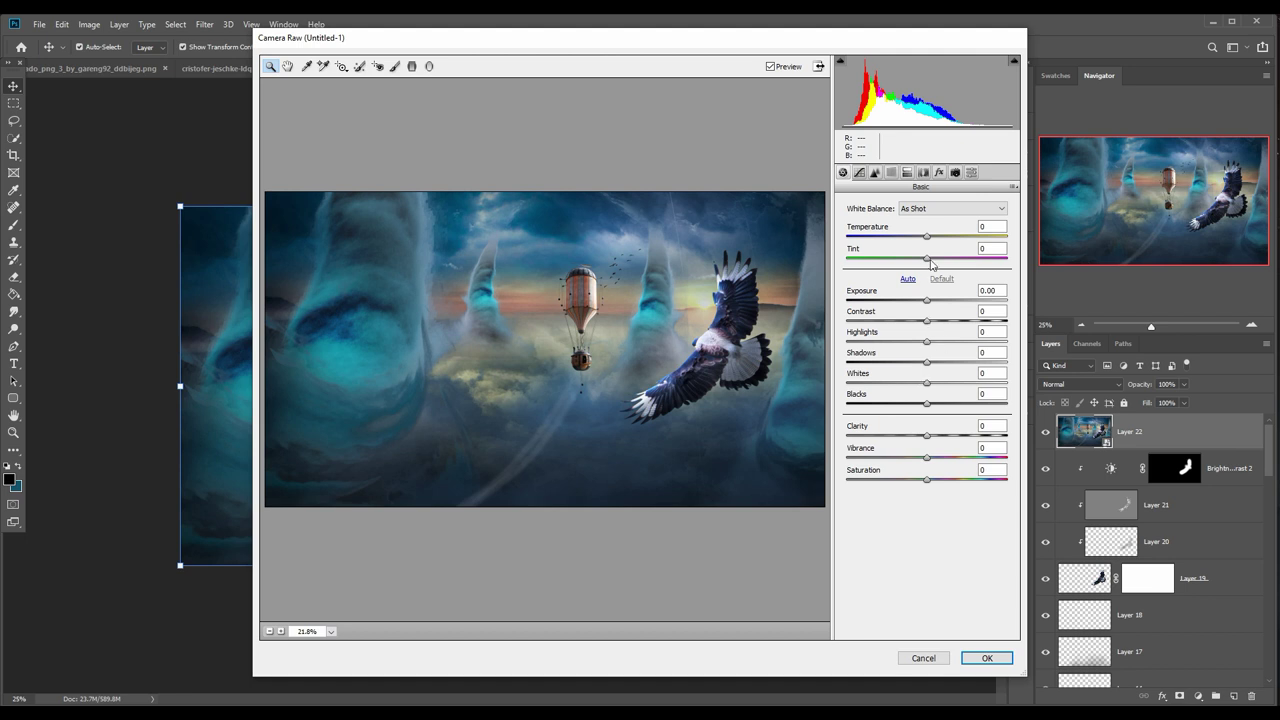
pyautogui.moveTo(929, 240); pyautogui.dragTo(915, 243)
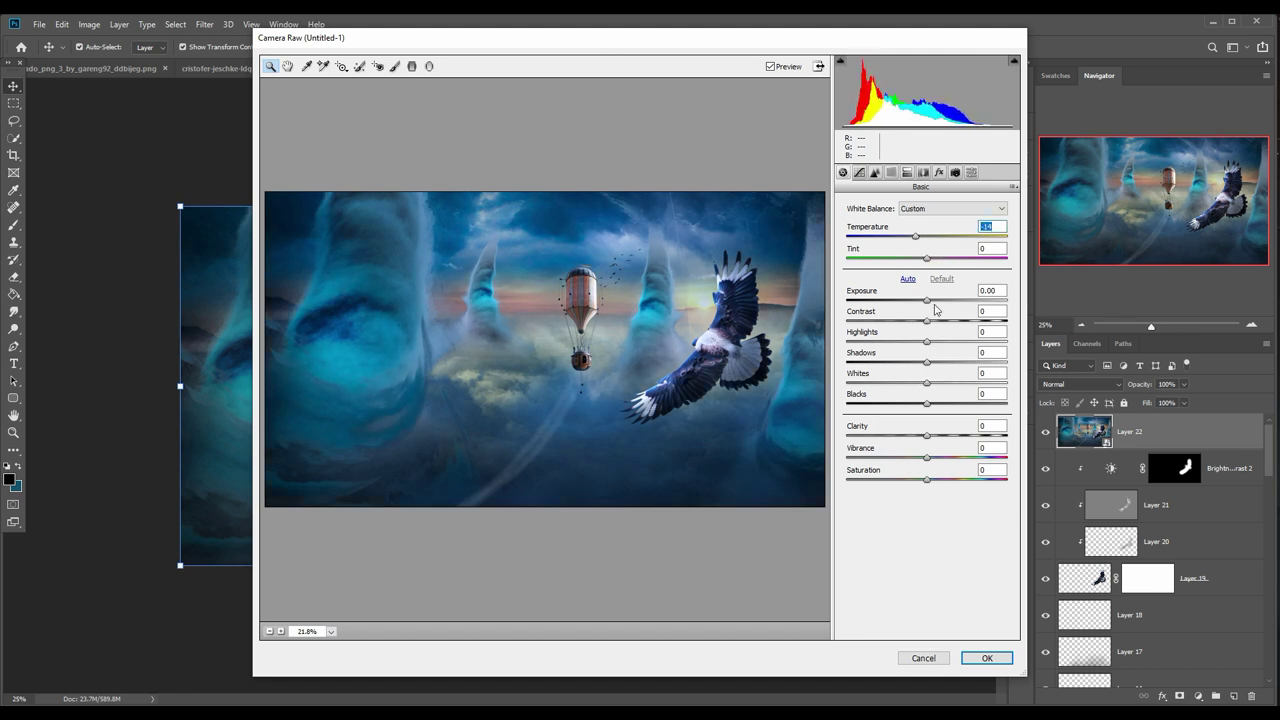
pyautogui.moveTo(928, 304); pyautogui.dragTo(942, 321)
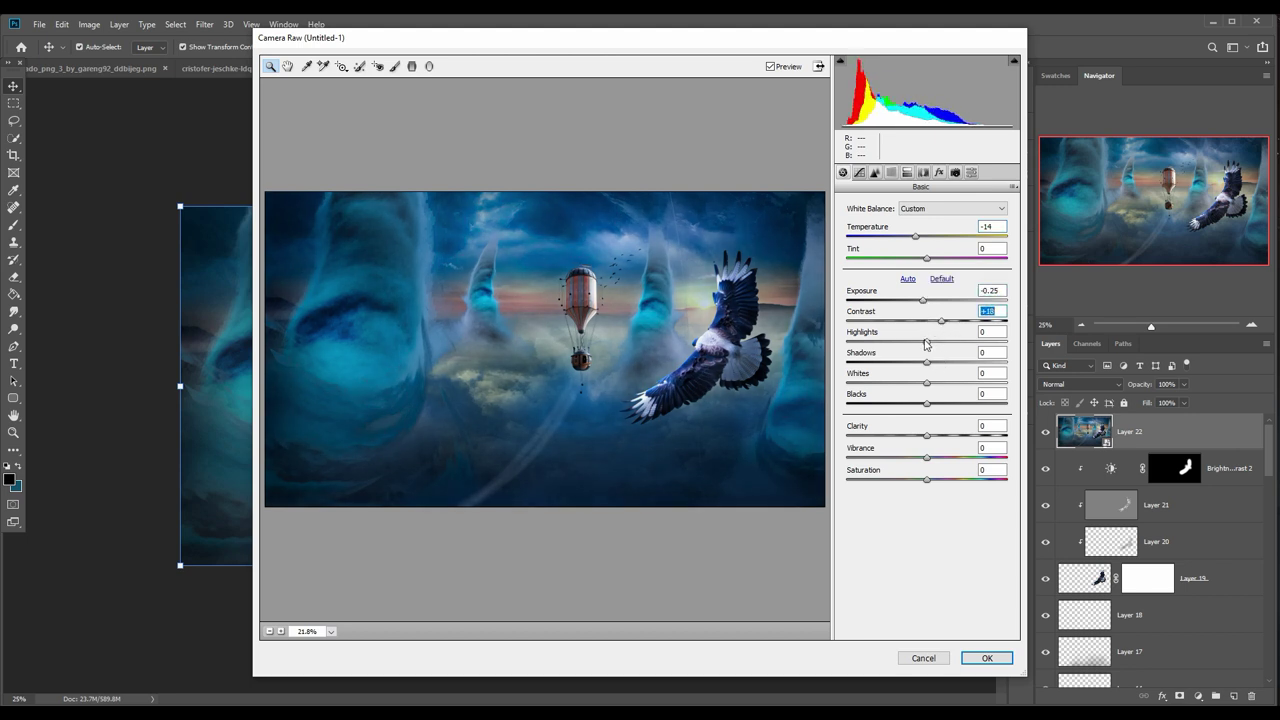
pyautogui.moveTo(925, 341)
pyautogui.mouseDown()
pyautogui.moveTo(947, 341)
pyautogui.moveTo(936, 362)
pyautogui.moveTo(906, 368)
pyautogui.moveTo(936, 366)
pyautogui.moveTo(944, 405)
pyautogui.moveTo(901, 408)
pyautogui.moveTo(930, 384)
pyautogui.mouseUp()
pyautogui.click(899, 406)
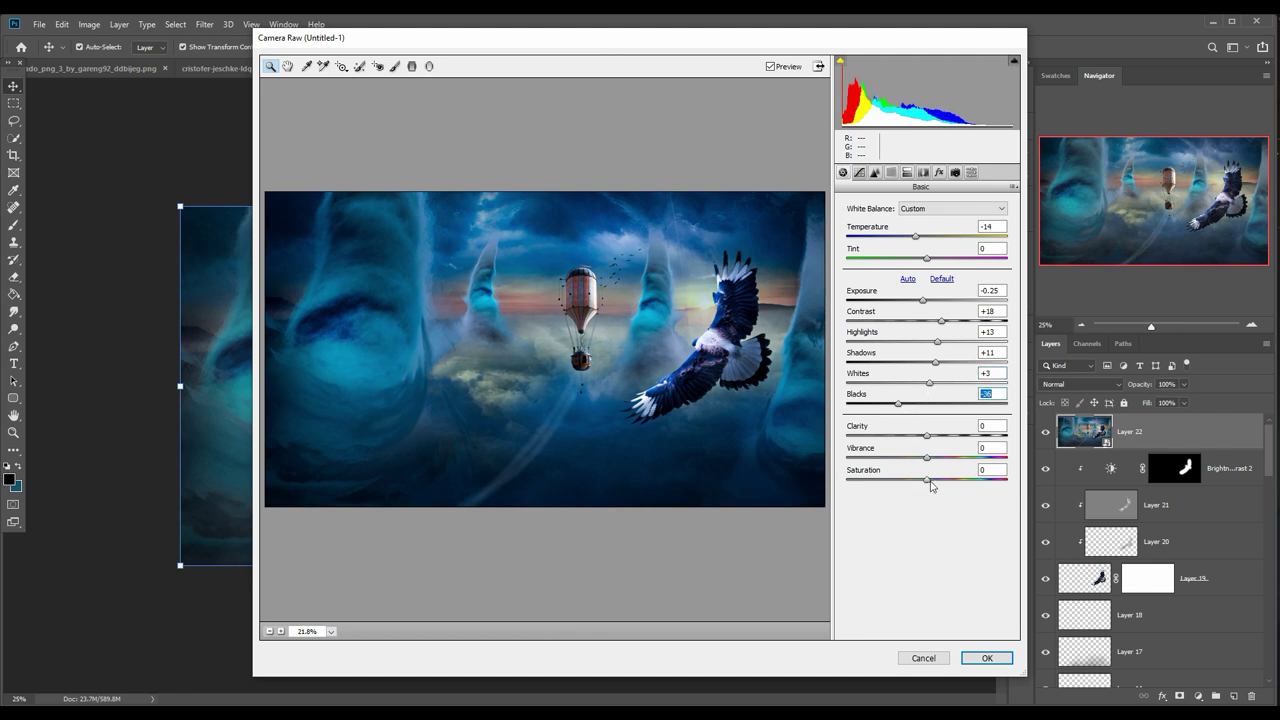
pyautogui.moveTo(927, 480); pyautogui.dragTo(937, 481)
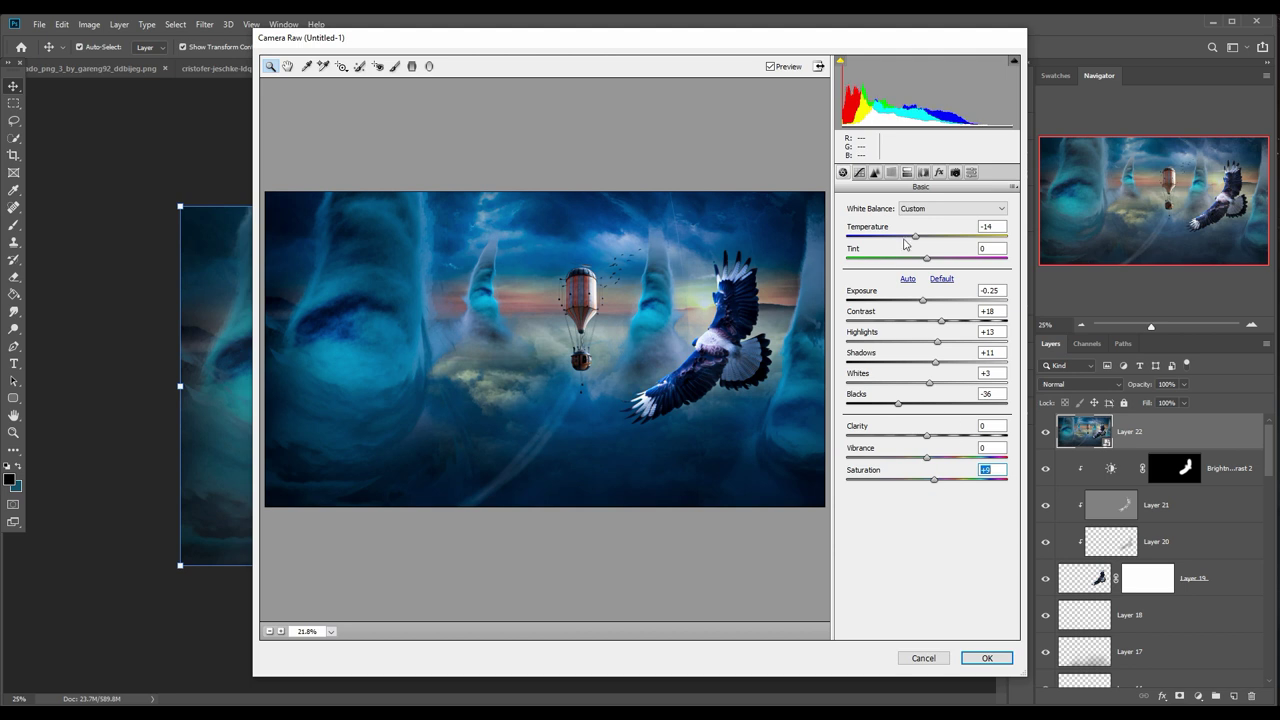
# Raise the Camera Raw sharpening amount to 71.
pyautogui.click(876, 173)
pyautogui.moveTo(873, 228); pyautogui.dragTo(924, 231)
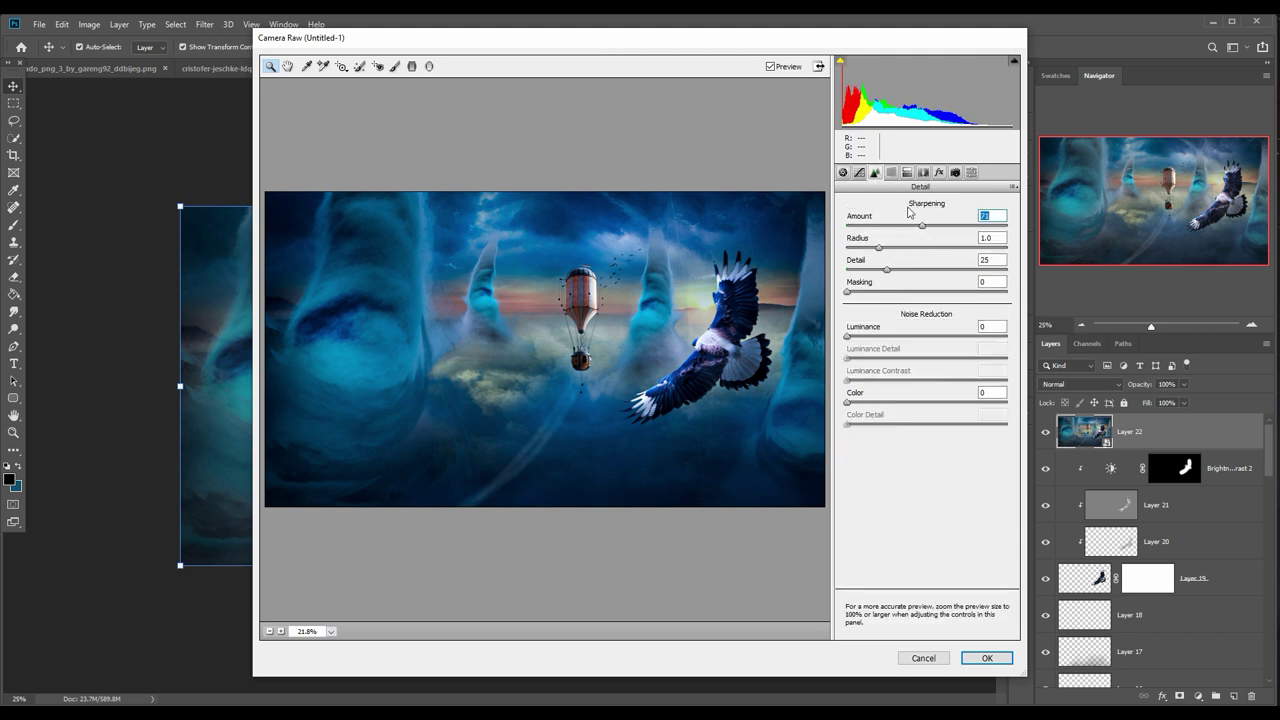
pyautogui.click(860, 173)
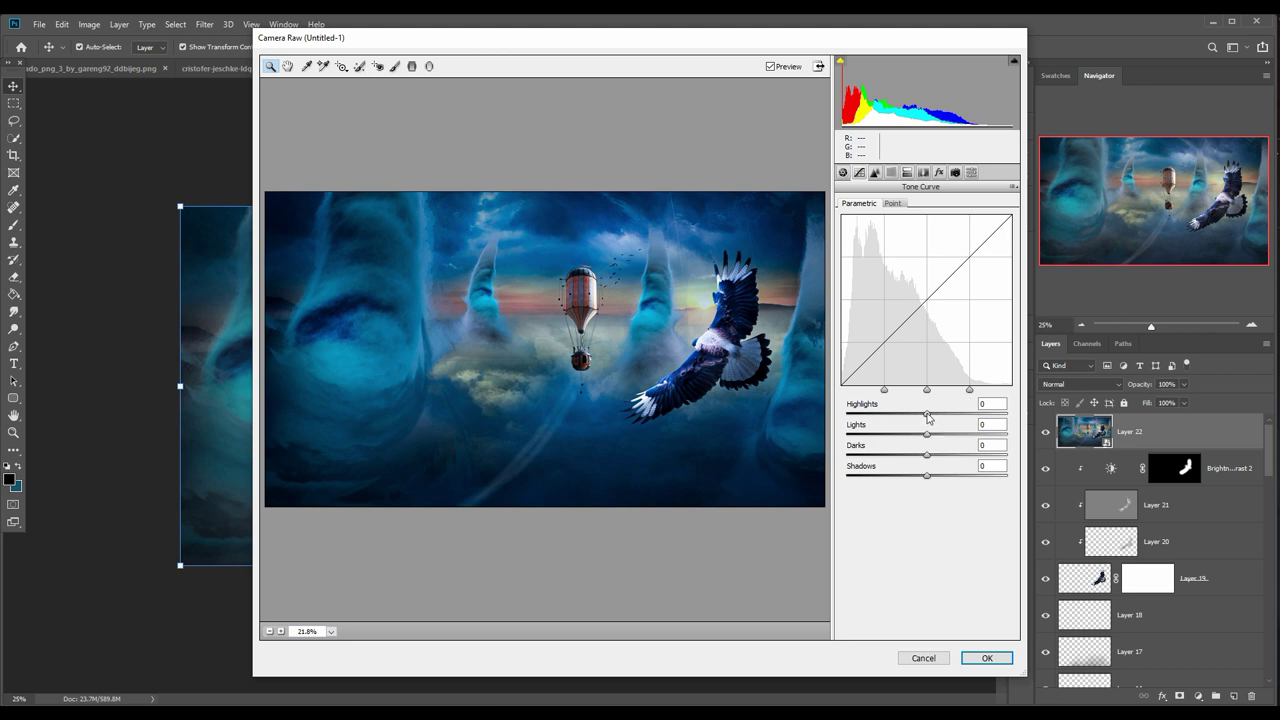
# Lift the tone-curve highlights to about +13 and adjust the lights.
pyautogui.moveTo(927, 416); pyautogui.dragTo(933, 416)
pyautogui.moveTo(933, 416); pyautogui.dragTo(917, 434)
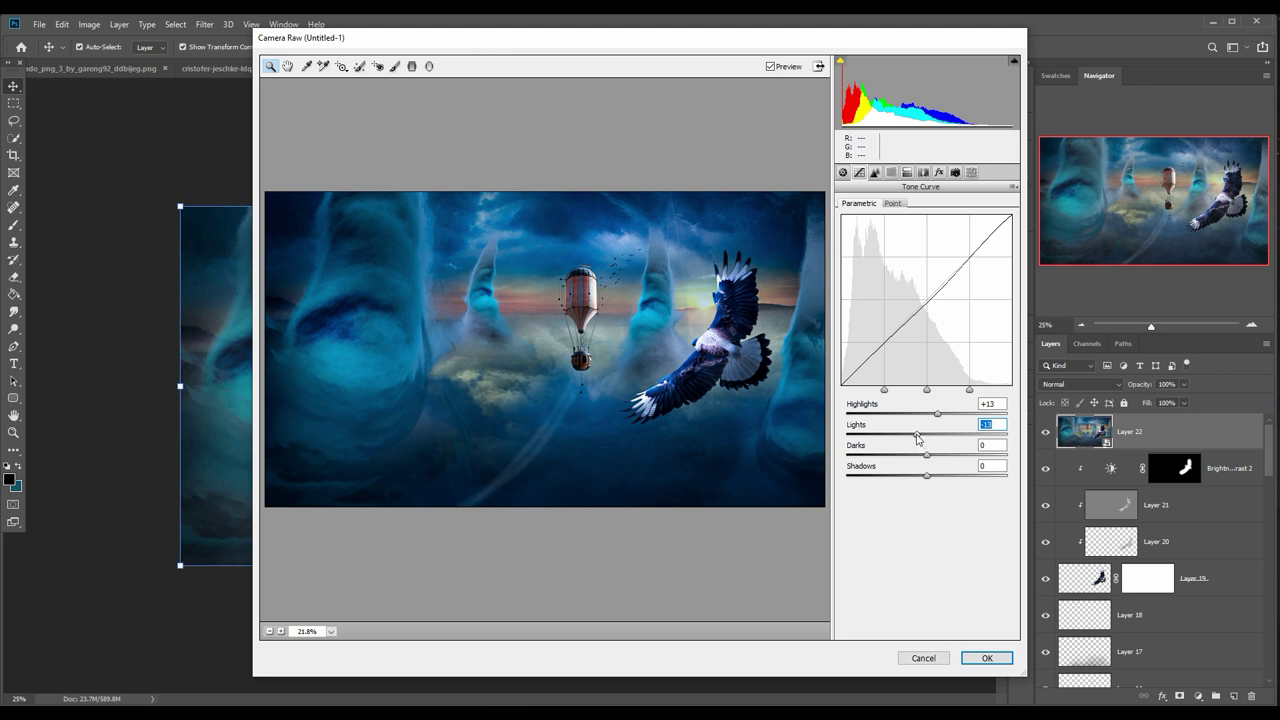
pyautogui.moveTo(919, 437)
pyautogui.mouseDown()
pyautogui.moveTo(933, 459)
pyautogui.moveTo(919, 481)
pyautogui.moveTo(935, 462)
pyautogui.mouseUp()
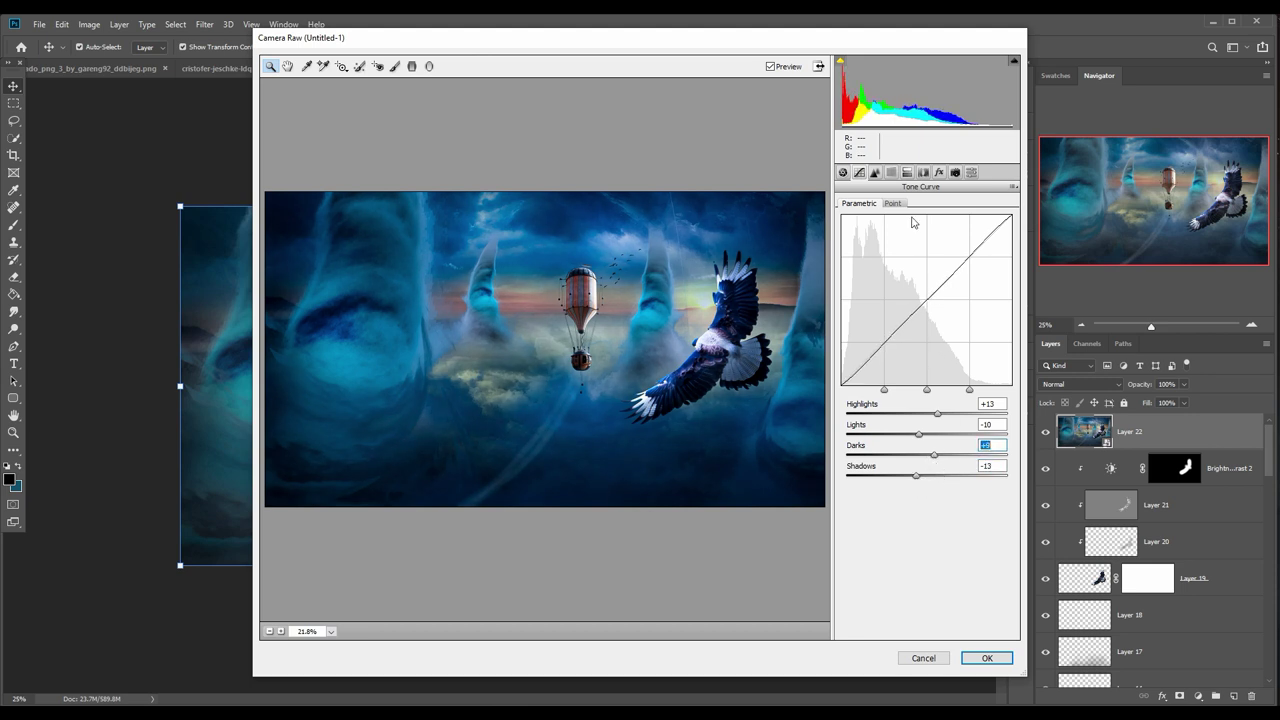
# Boost aqua saturation in HSL and add a slight dark vignette.
pyautogui.click(891, 172)
pyautogui.click(882, 224)
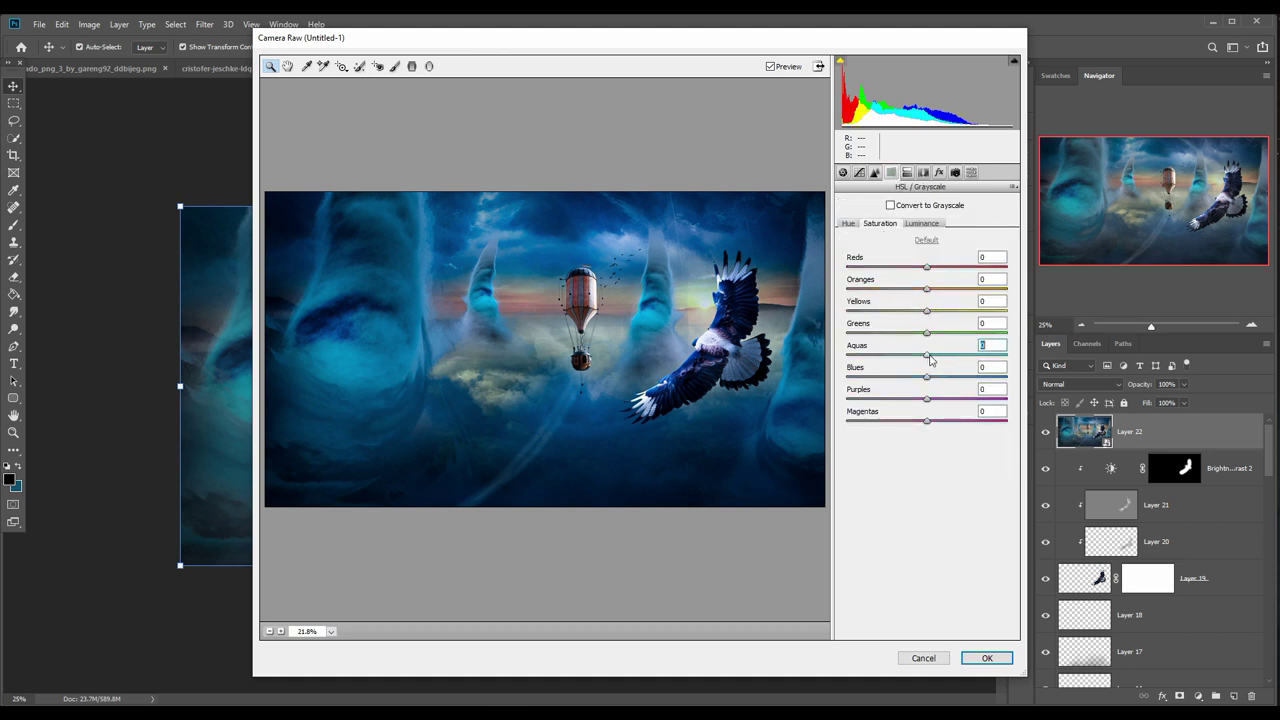
pyautogui.moveTo(928, 355)
pyautogui.mouseDown()
pyautogui.moveTo(948, 356)
pyautogui.moveTo(940, 381)
pyautogui.mouseUp()
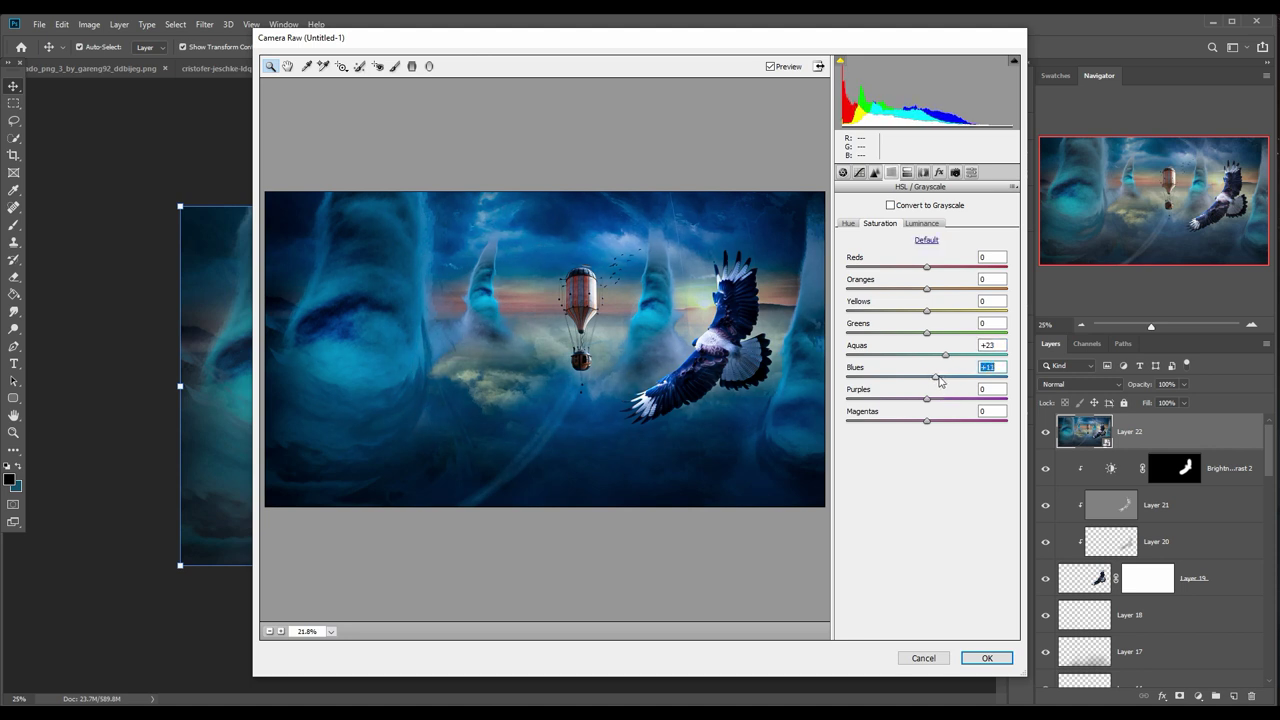
pyautogui.click(939, 173)
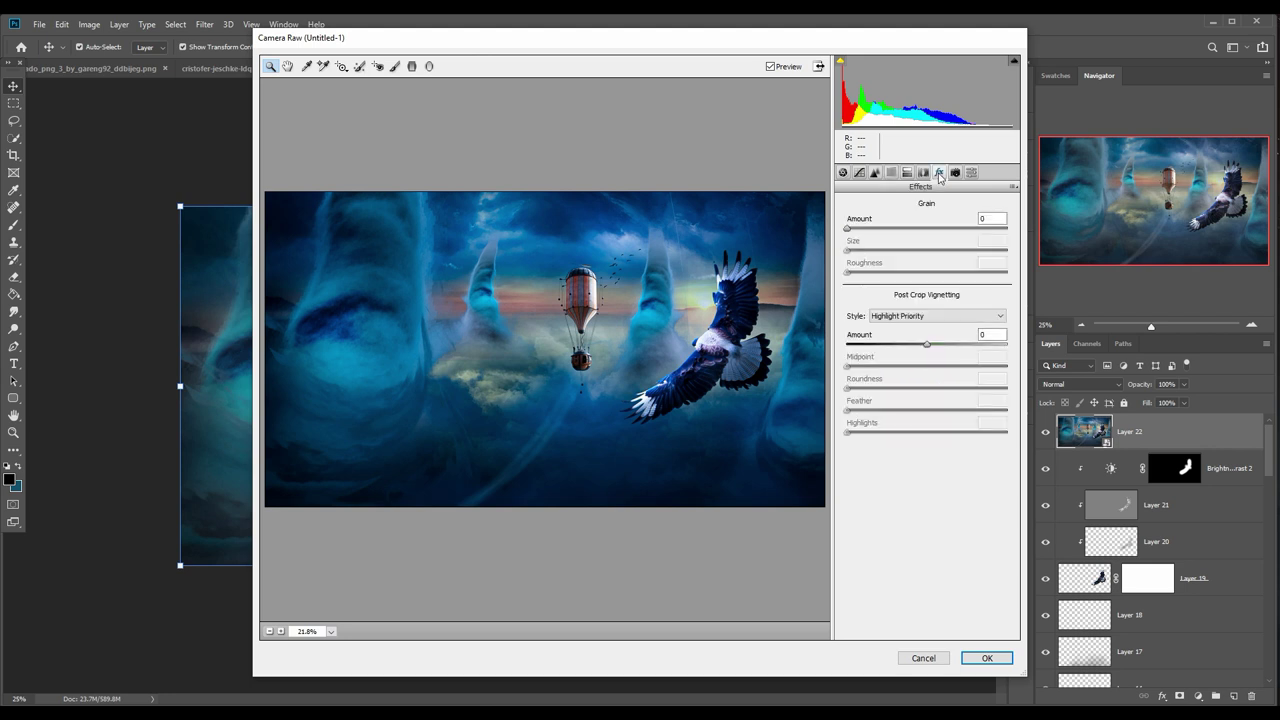
pyautogui.moveTo(926, 344); pyautogui.dragTo(920, 347)
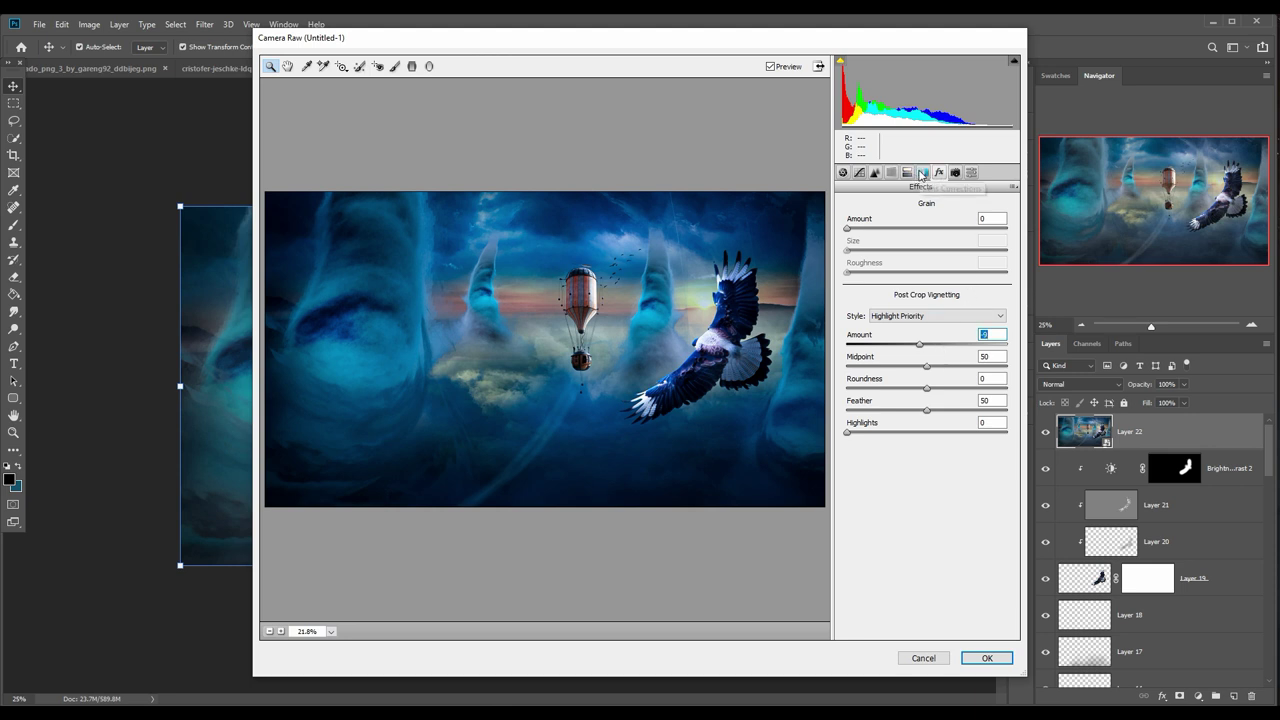
# Warm the split-toning highlights to Hue 44, Saturation 48 and apply the Camera Raw grade.
pyautogui.click(875, 172)
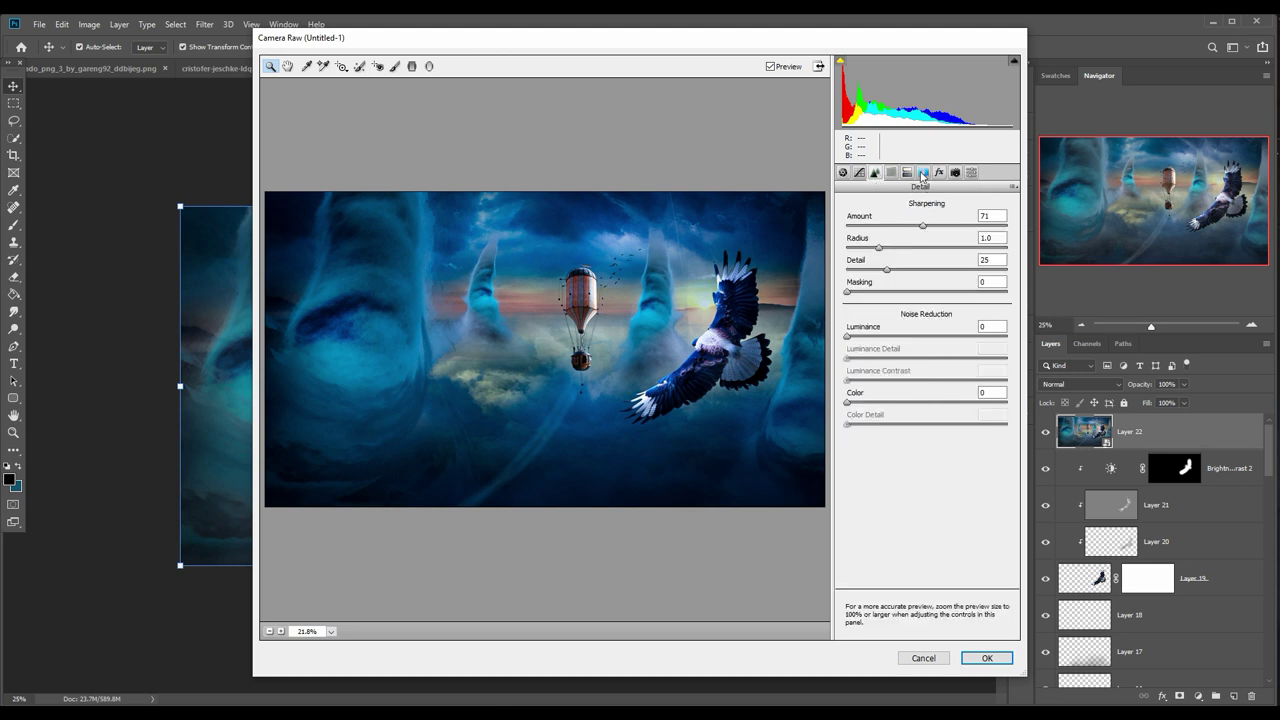
pyautogui.click(923, 172)
pyautogui.click(907, 173)
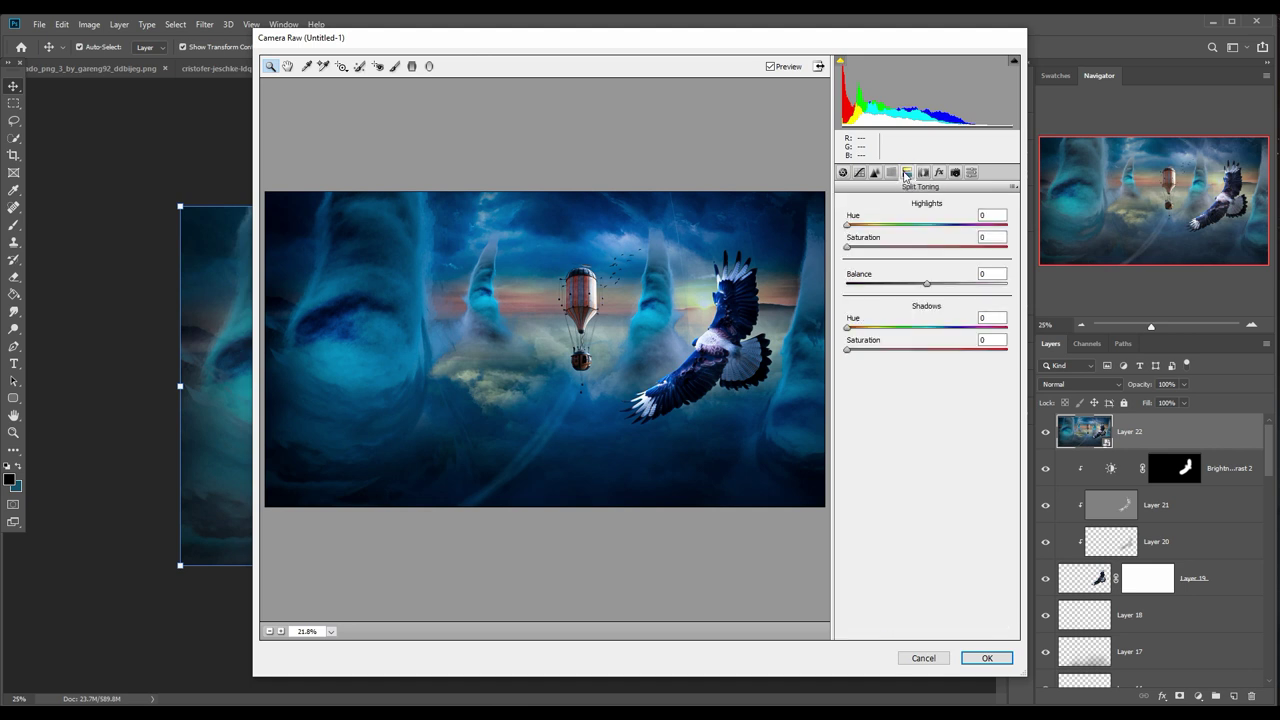
pyautogui.moveTo(847, 225)
pyautogui.mouseDown()
pyautogui.moveTo(867, 226)
pyautogui.moveTo(870, 250)
pyautogui.moveTo(940, 251)
pyautogui.mouseUp()
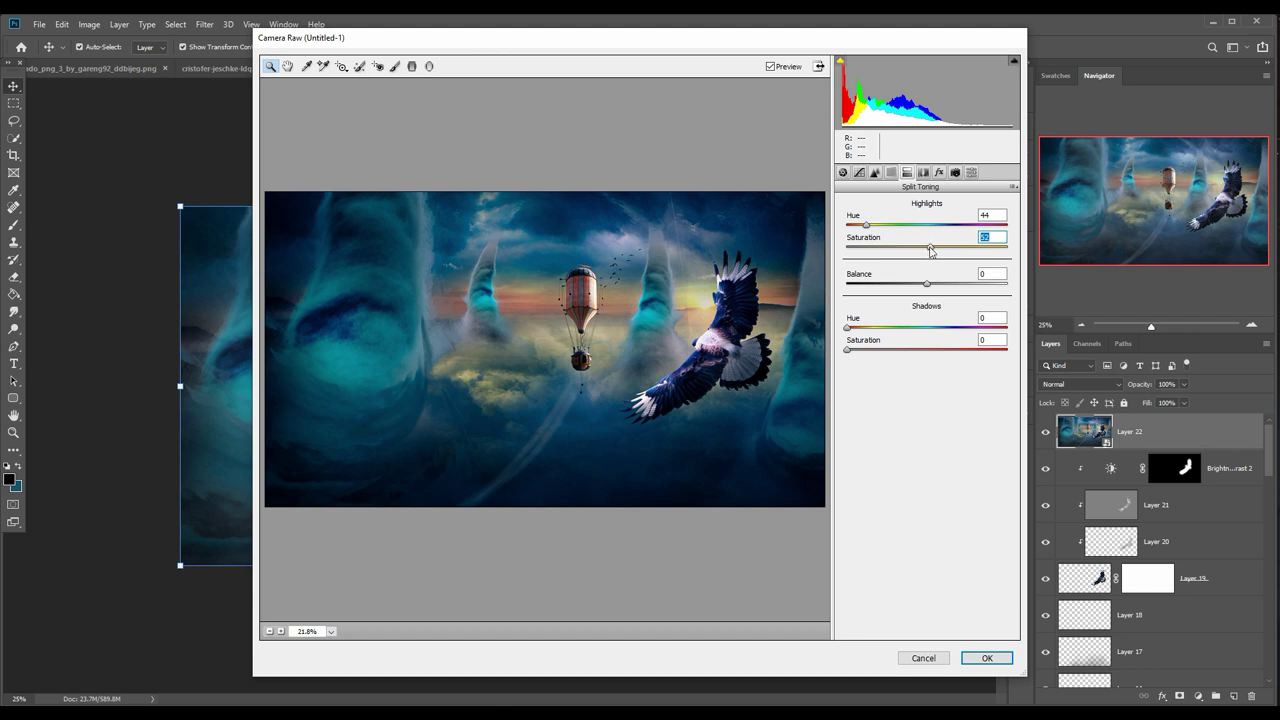
pyautogui.moveTo(927, 252); pyautogui.dragTo(923, 252)
pyautogui.click(985, 657)
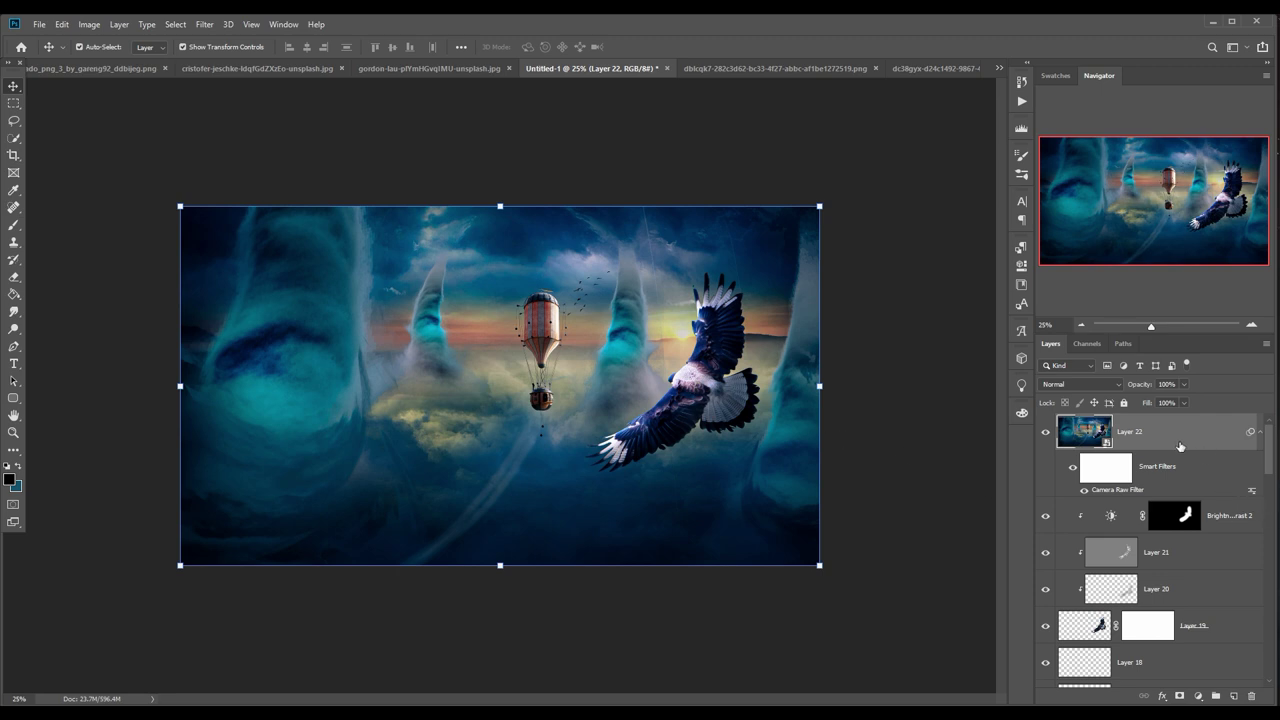
# Add empty Layer 23, set a 900 brush size, and bring up the pink clouds photo.
pyautogui.click(1235, 696)
pyautogui.click(14, 224)
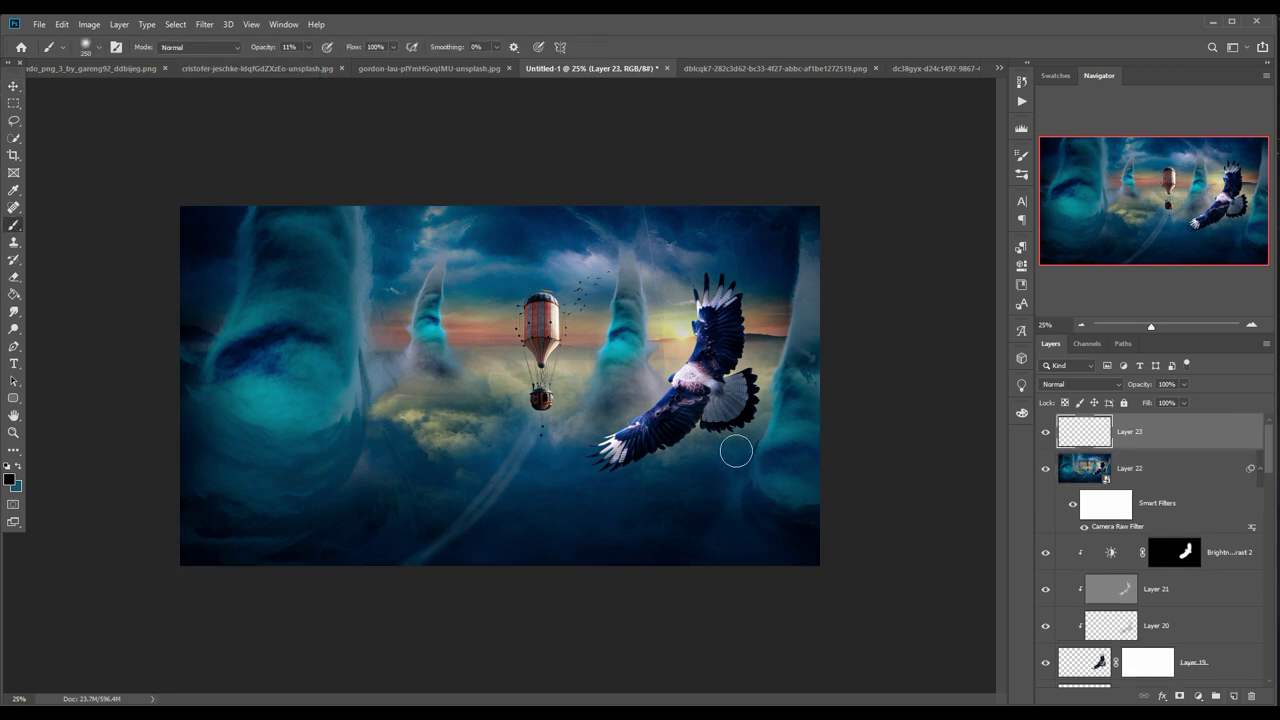
pyautogui.press(']')
pyautogui.press(']')
pyautogui.press(']')
pyautogui.press(']')
pyautogui.press(']')
pyautogui.press('[')
pyautogui.click(14, 86)
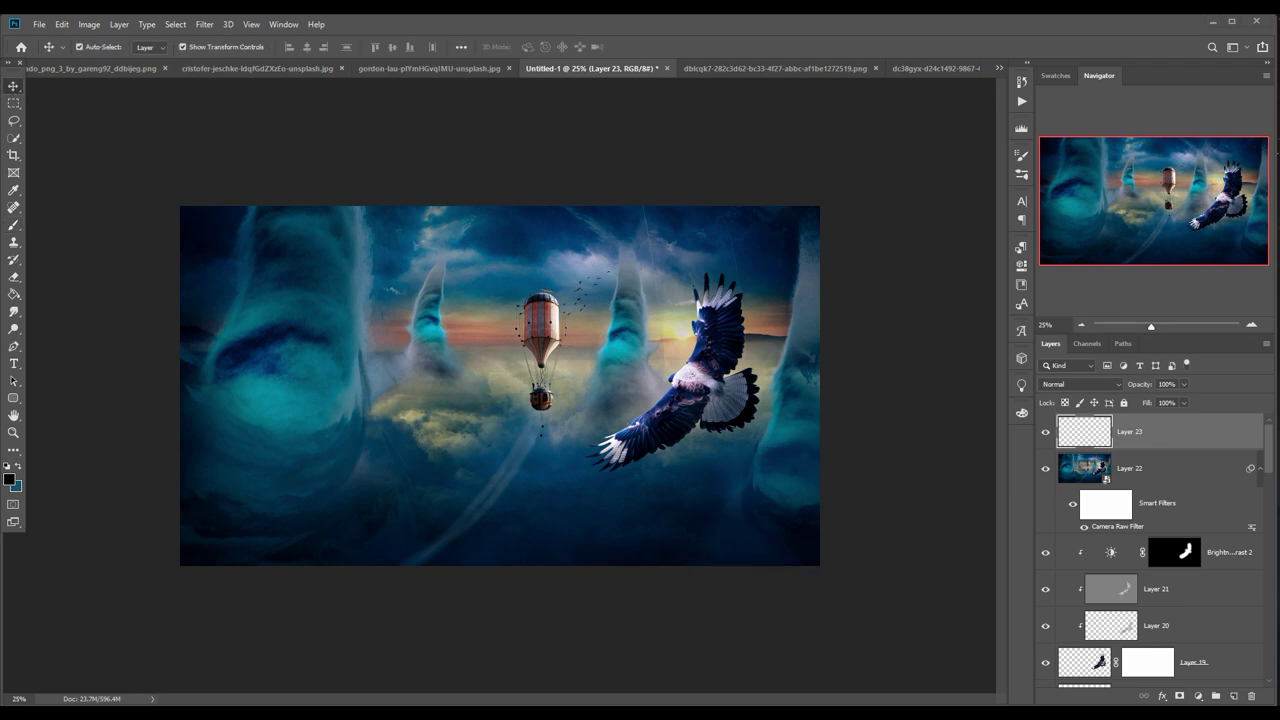
pyautogui.click(912, 686)
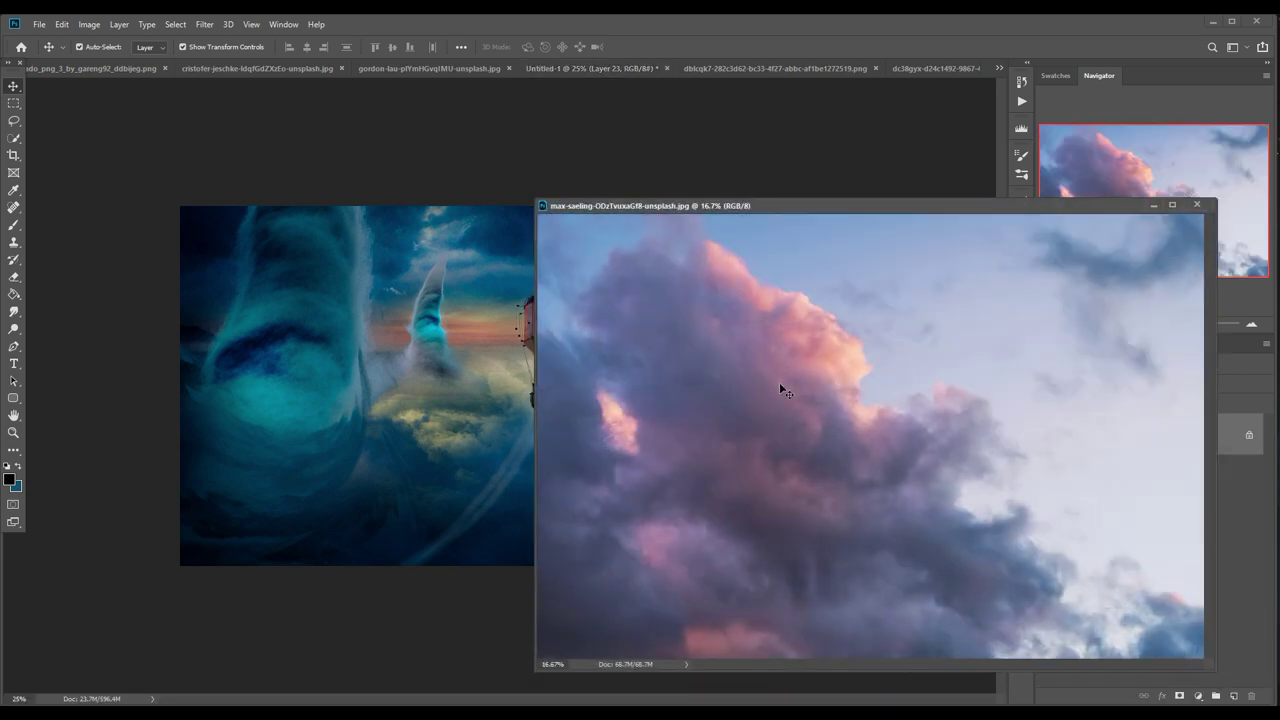
# Place the clouds photo as Layer 24, scaled to 63.54% and rotated −62° across the right.
pyautogui.moveTo(769, 386); pyautogui.dragTo(486, 378)
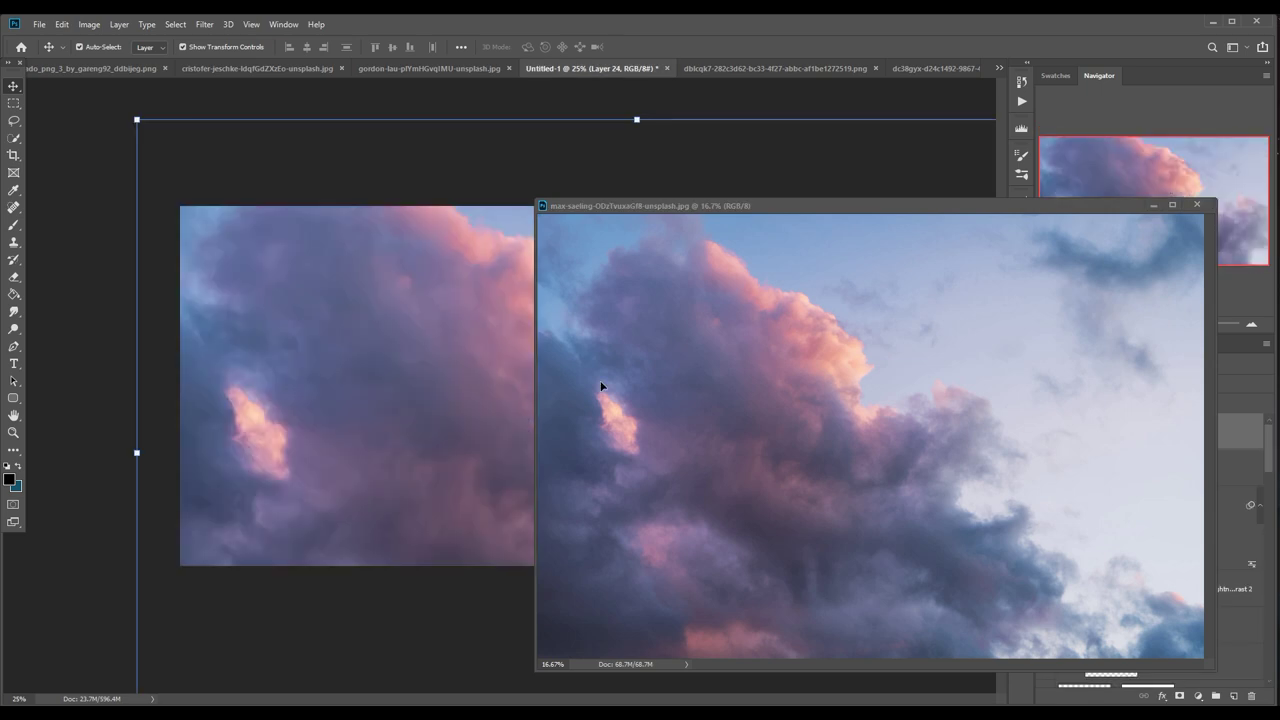
pyautogui.click(1153, 205)
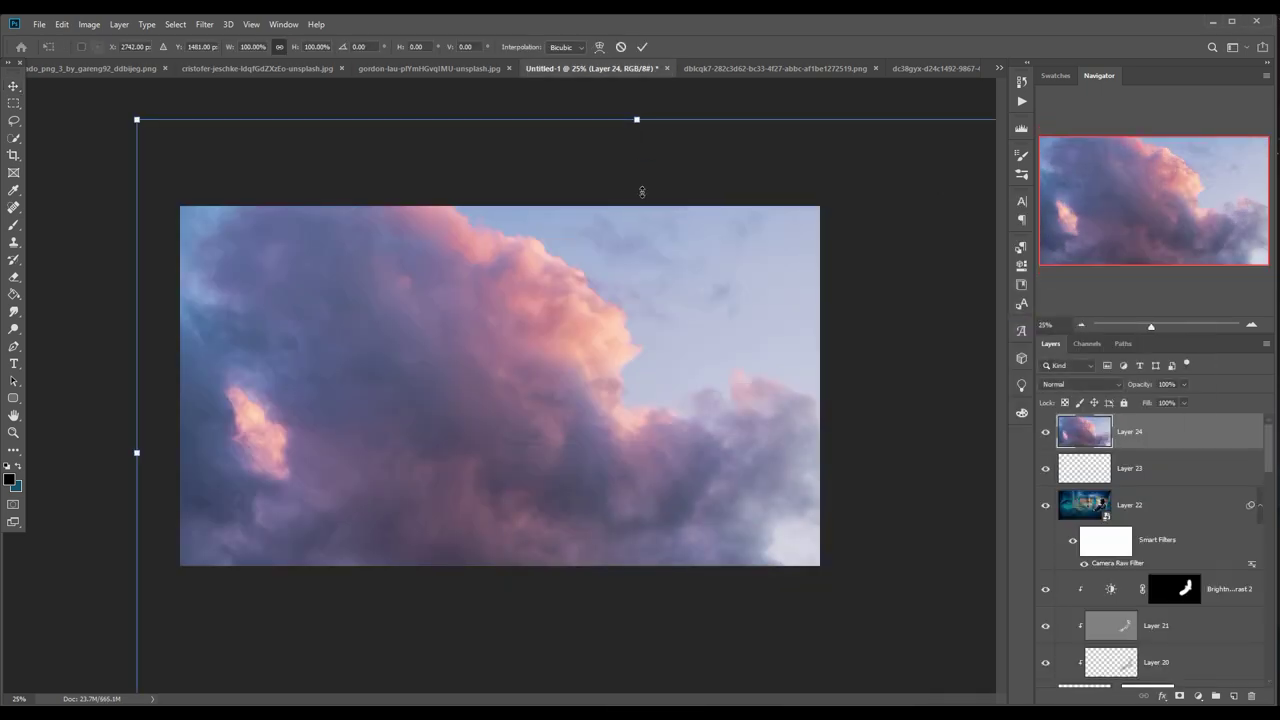
pyautogui.moveTo(637, 120); pyautogui.dragTo(638, 537)
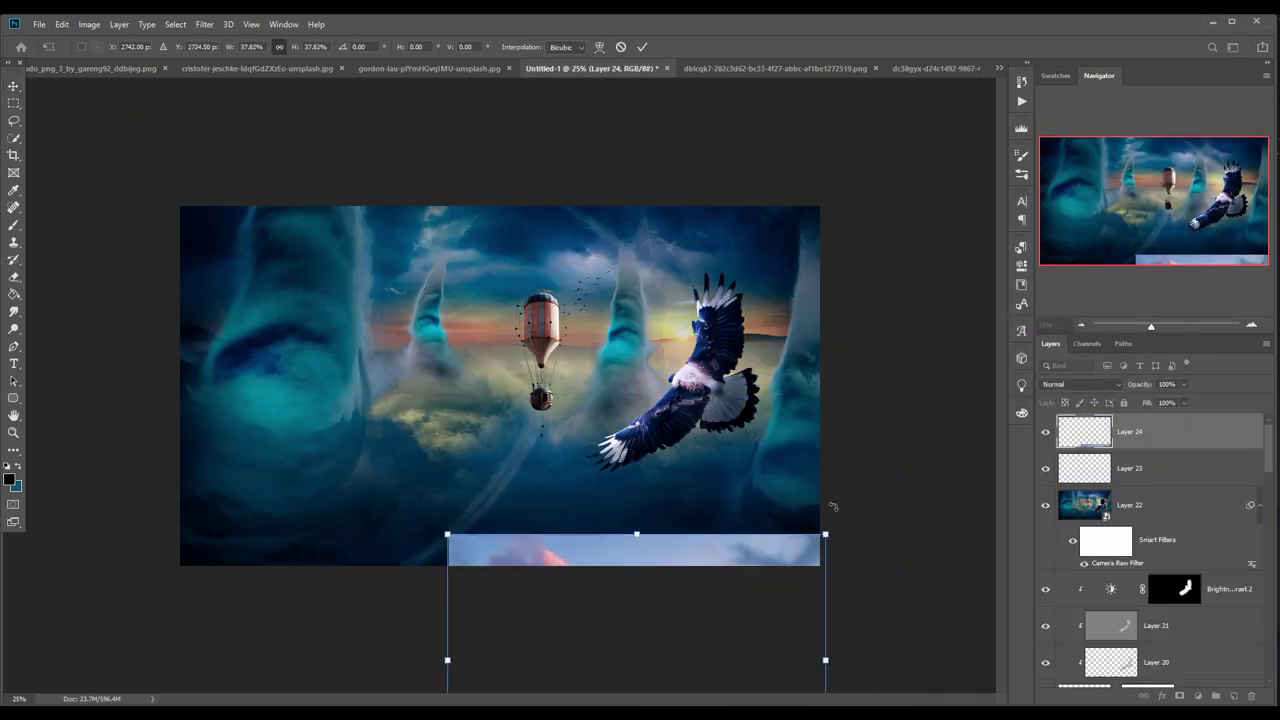
pyautogui.moveTo(832, 507); pyautogui.dragTo(660, 400)
pyautogui.moveTo(780, 382)
pyautogui.mouseDown()
pyautogui.moveTo(698, 356)
pyautogui.moveTo(702, 294)
pyautogui.mouseUp()
pyautogui.moveTo(904, 340); pyautogui.dragTo(1235, 340)
pyautogui.moveTo(620, 560); pyautogui.dragTo(614, 509)
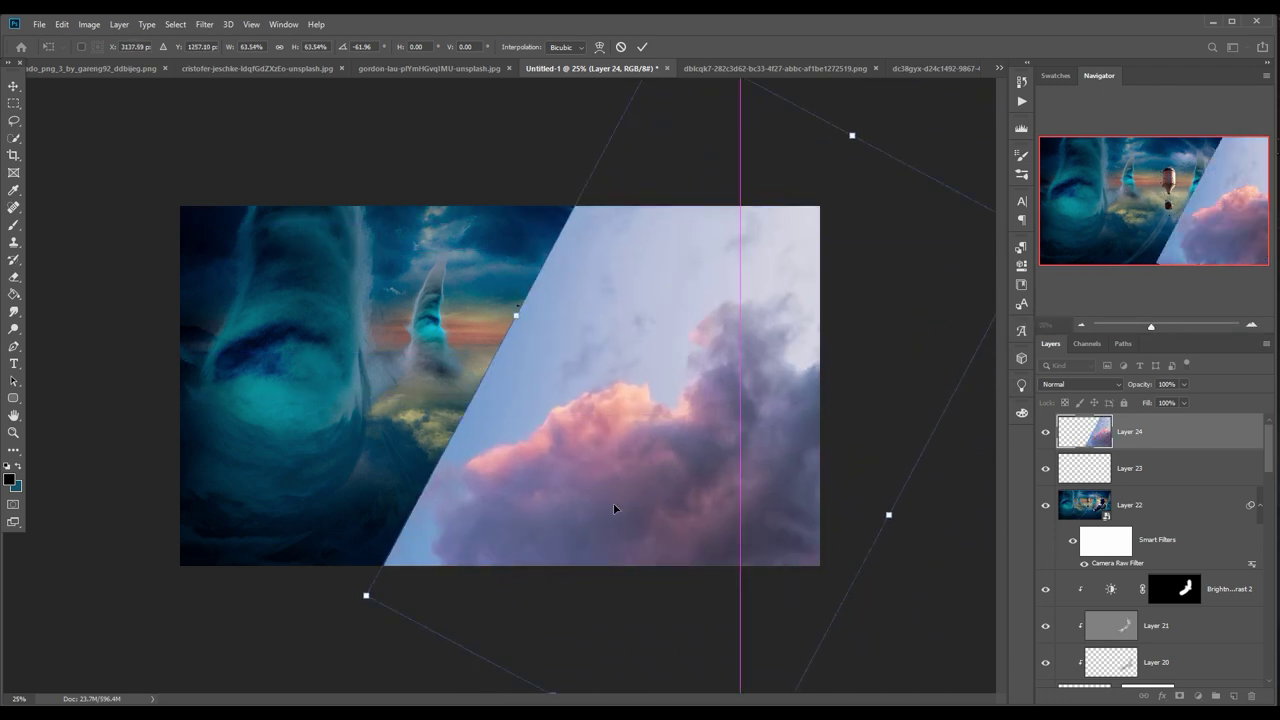
pyautogui.click(642, 46)
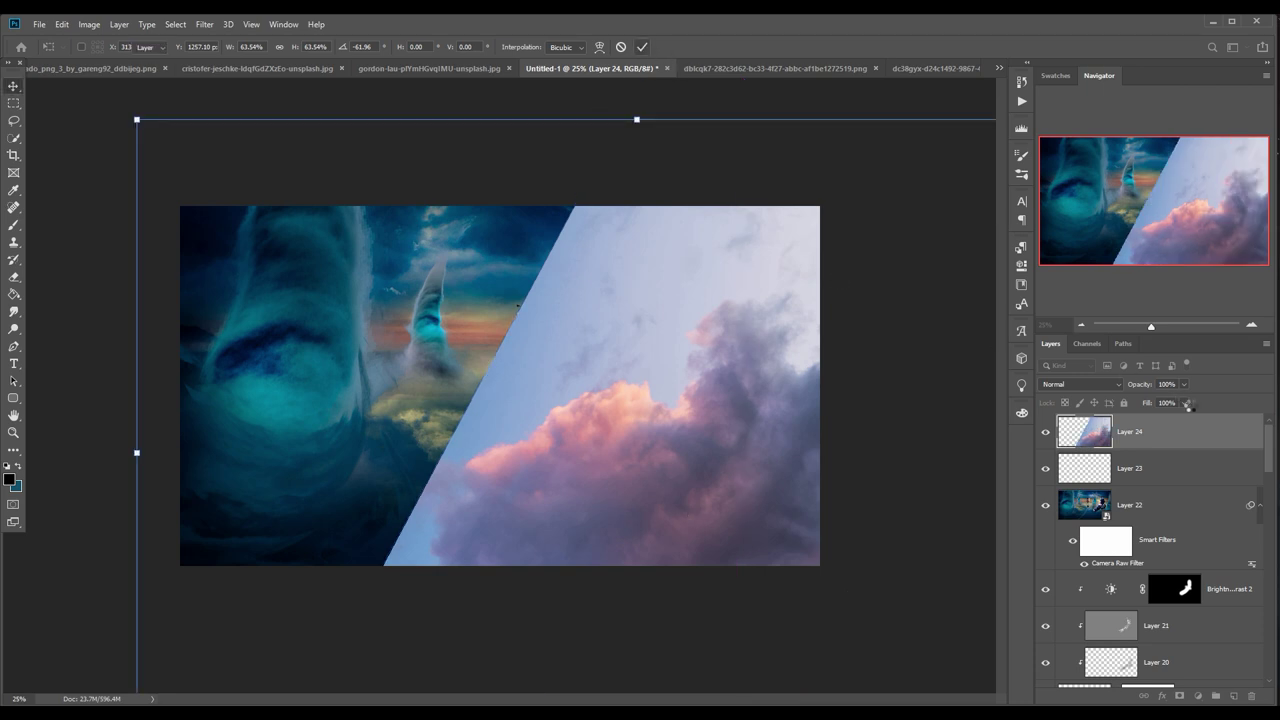
# Add a layer mask to Layer 24 and paint out the upper clouds with a 51% black brush.
pyautogui.click(1179, 696)
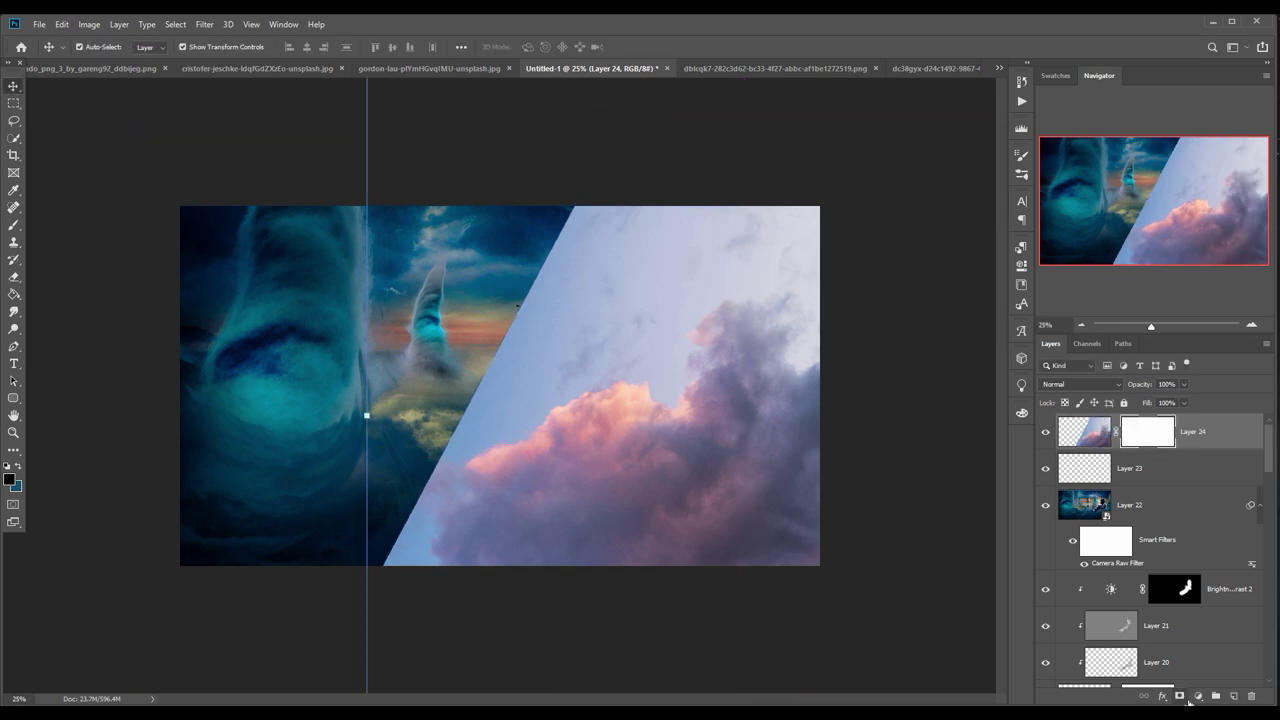
pyautogui.click(14, 225)
pyautogui.moveTo(605, 268); pyautogui.dragTo(535, 305)
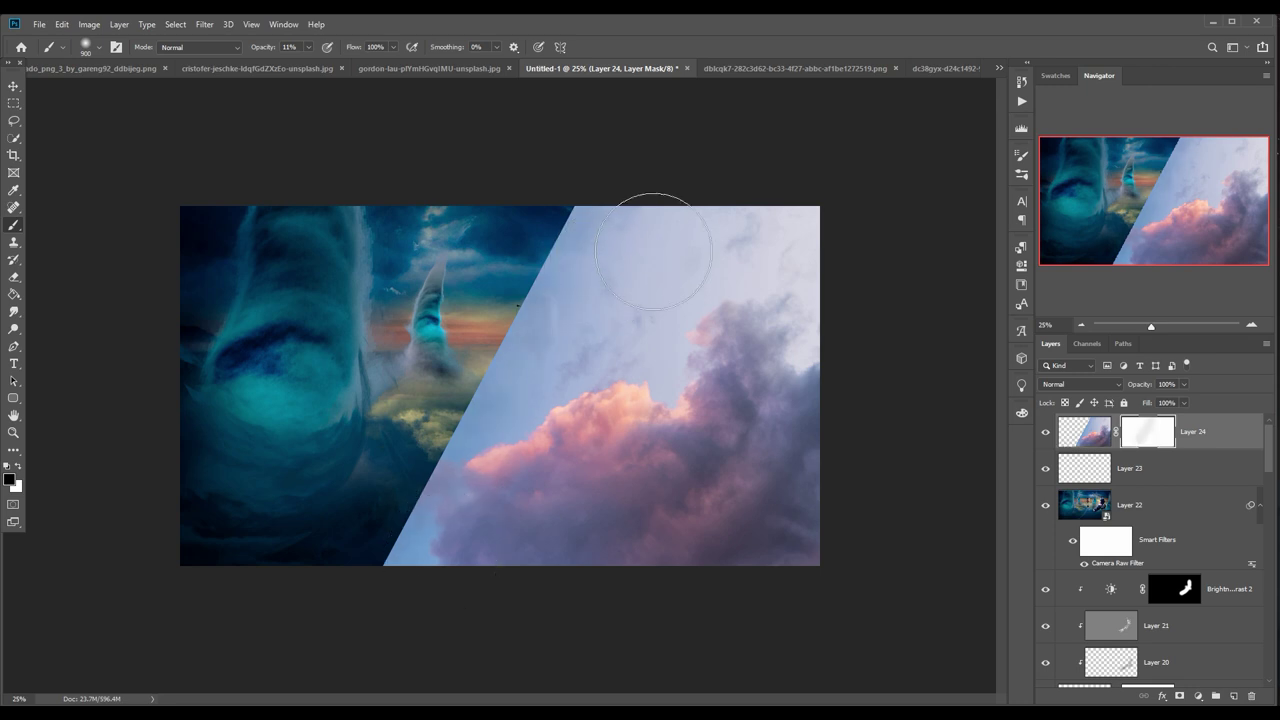
pyautogui.moveTo(600, 225); pyautogui.dragTo(525, 310)
pyautogui.click(309, 50)
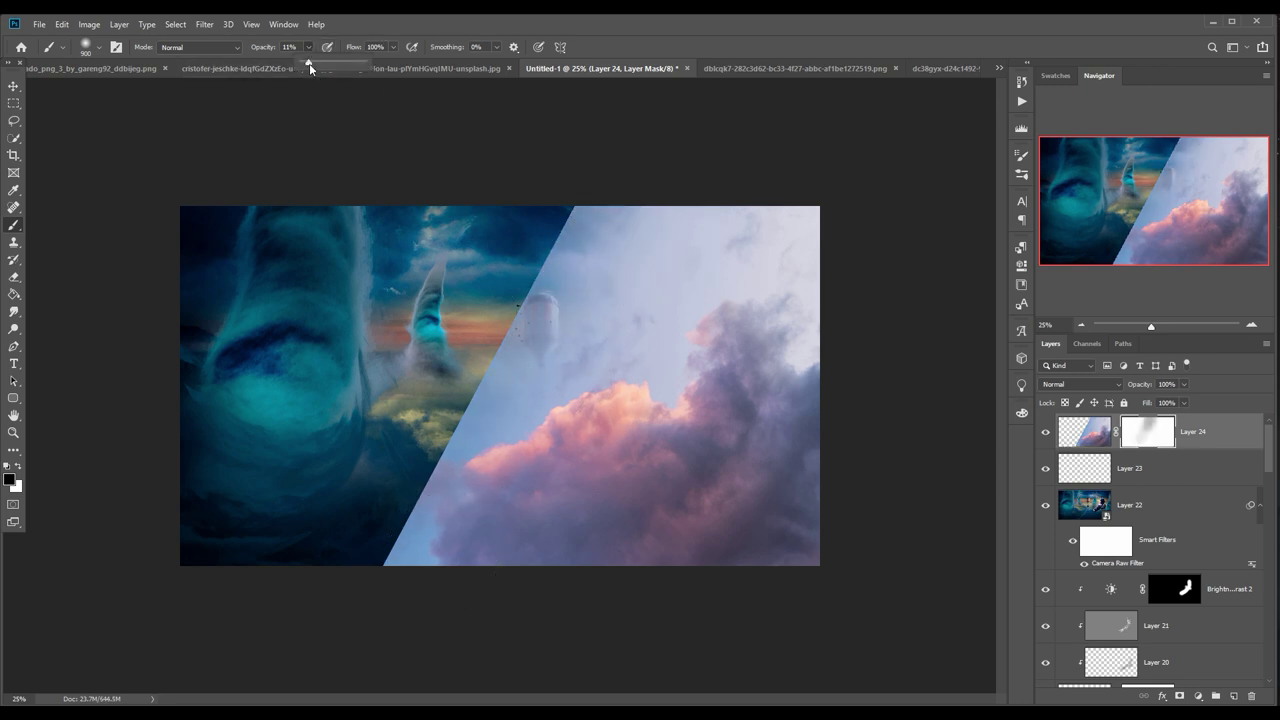
pyautogui.moveTo(309, 62); pyautogui.dragTo(338, 62)
# Mask away clouds to reveal the balloon, tornado, spire and eagle, and hide haze below the balloon.
pyautogui.moveTo(540, 340)
pyautogui.mouseDown()
pyautogui.moveTo(638, 237)
pyautogui.moveTo(534, 286)
pyautogui.moveTo(466, 343)
pyautogui.moveTo(394, 490)
pyautogui.mouseUp()
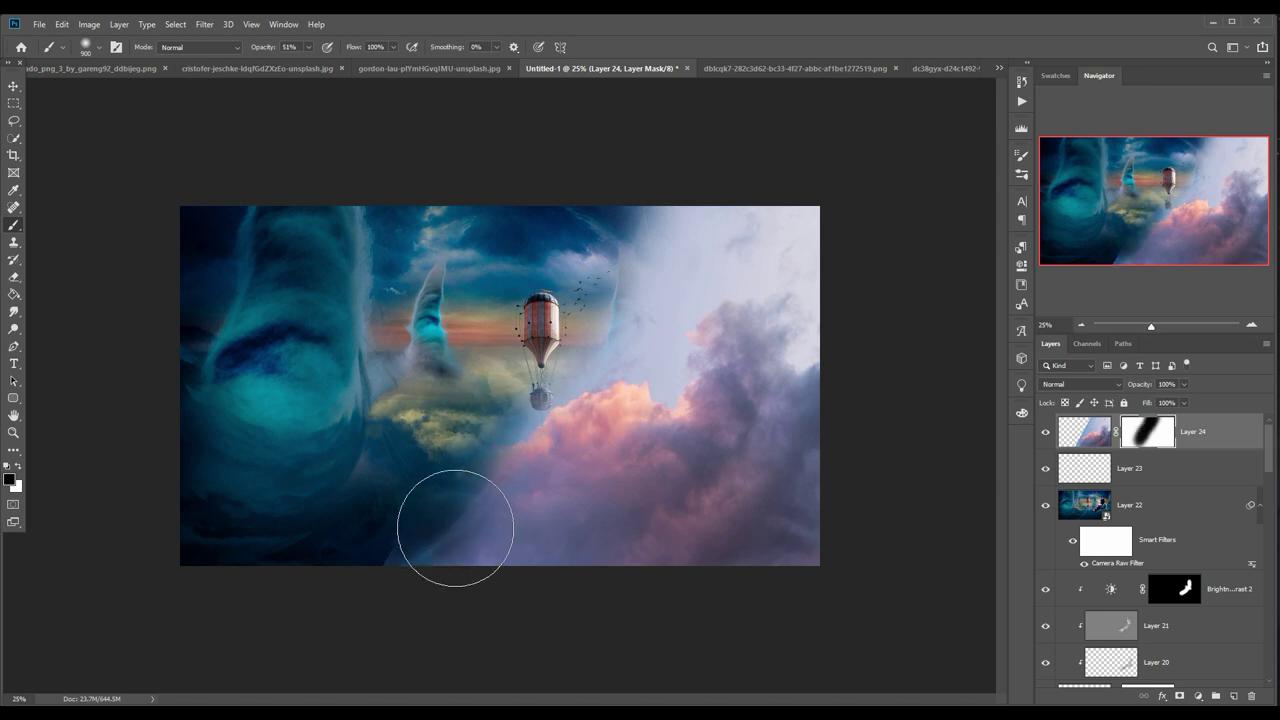
pyautogui.moveTo(650, 225)
pyautogui.mouseDown()
pyautogui.moveTo(625, 370)
pyautogui.moveTo(650, 340)
pyautogui.mouseUp()
pyautogui.moveTo(783, 243)
pyautogui.mouseDown()
pyautogui.moveTo(857, 251)
pyautogui.moveTo(714, 357)
pyautogui.moveTo(725, 375)
pyautogui.moveTo(886, 371)
pyautogui.moveTo(700, 420)
pyautogui.moveTo(640, 452)
pyautogui.moveTo(557, 438)
pyautogui.moveTo(523, 486)
pyautogui.mouseUp()
pyautogui.moveTo(507, 536)
pyautogui.mouseDown()
pyautogui.moveTo(429, 529)
pyautogui.moveTo(543, 557)
pyautogui.moveTo(514, 534)
pyautogui.moveTo(457, 551)
pyautogui.moveTo(606, 514)
pyautogui.mouseUp()
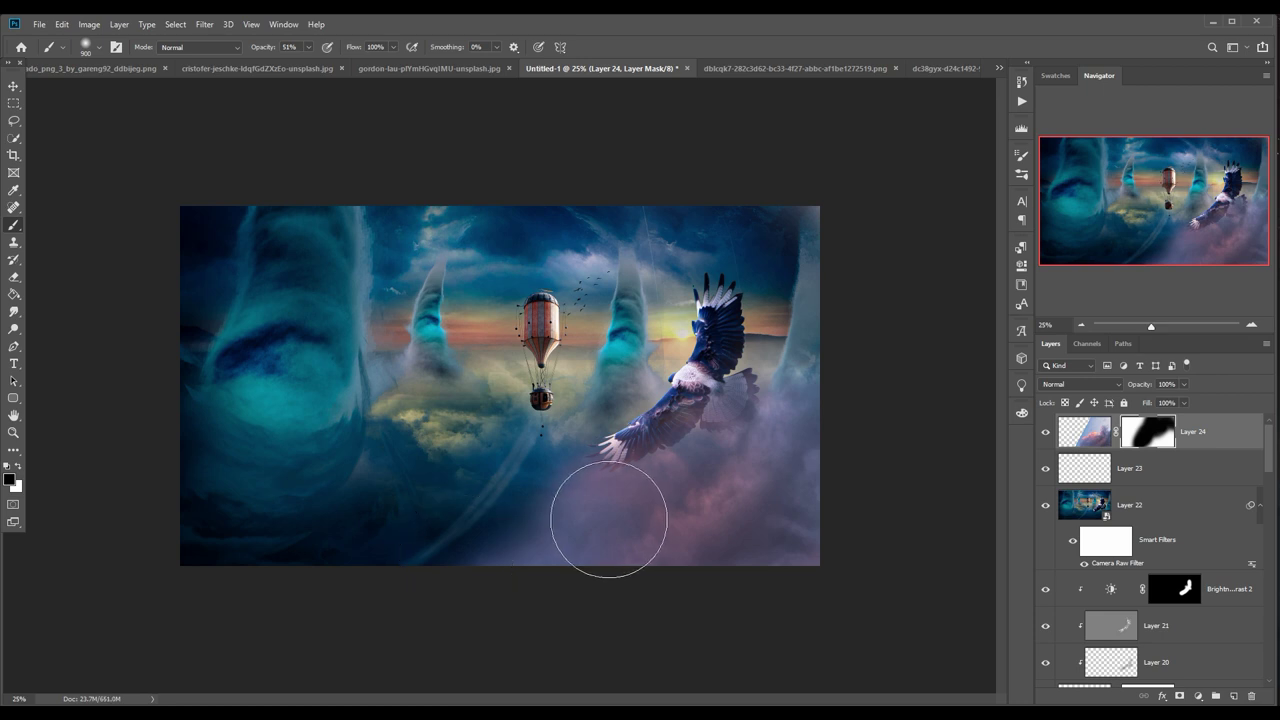
# Softly blend the lower-right clouds at 14% brush opacity, then target Layer 24 itself.
pyautogui.click(308, 47)
pyautogui.moveTo(312, 64); pyautogui.dragTo(289, 67)
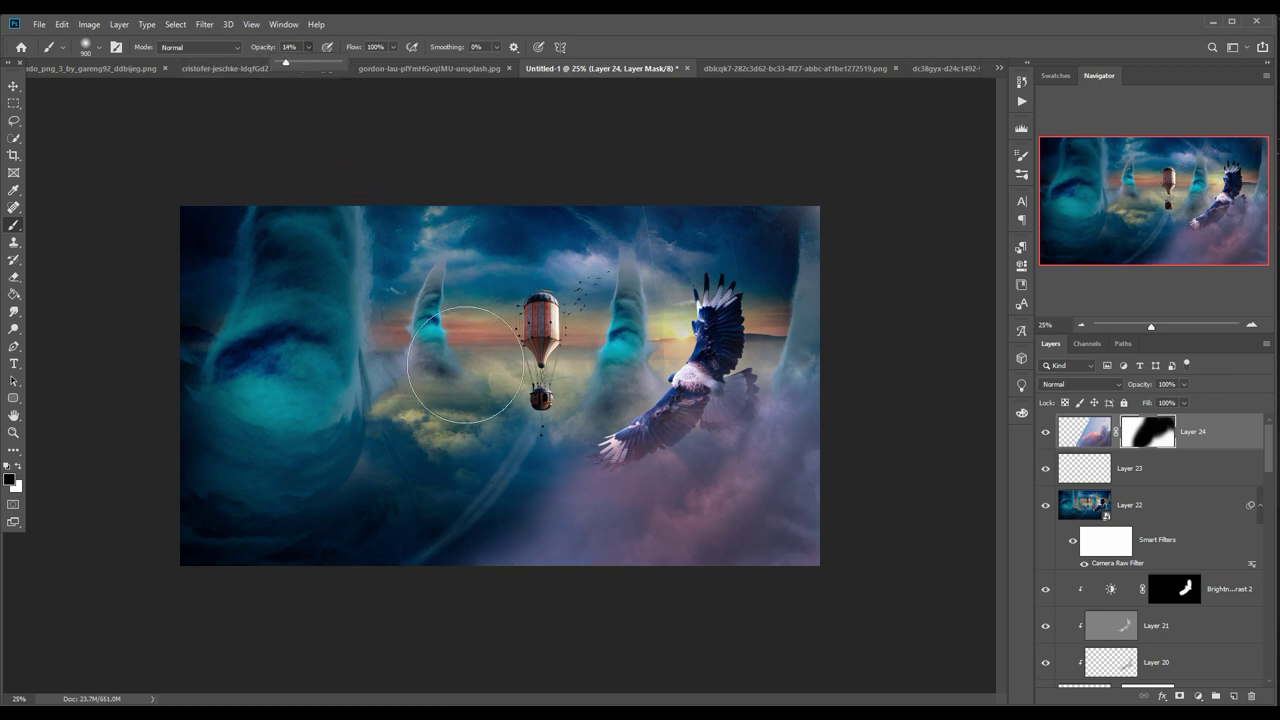
pyautogui.click(617, 470)
pyautogui.moveTo(617, 470)
pyautogui.mouseDown()
pyautogui.moveTo(651, 557)
pyautogui.moveTo(683, 530)
pyautogui.moveTo(614, 580)
pyautogui.moveTo(571, 571)
pyautogui.mouseUp()
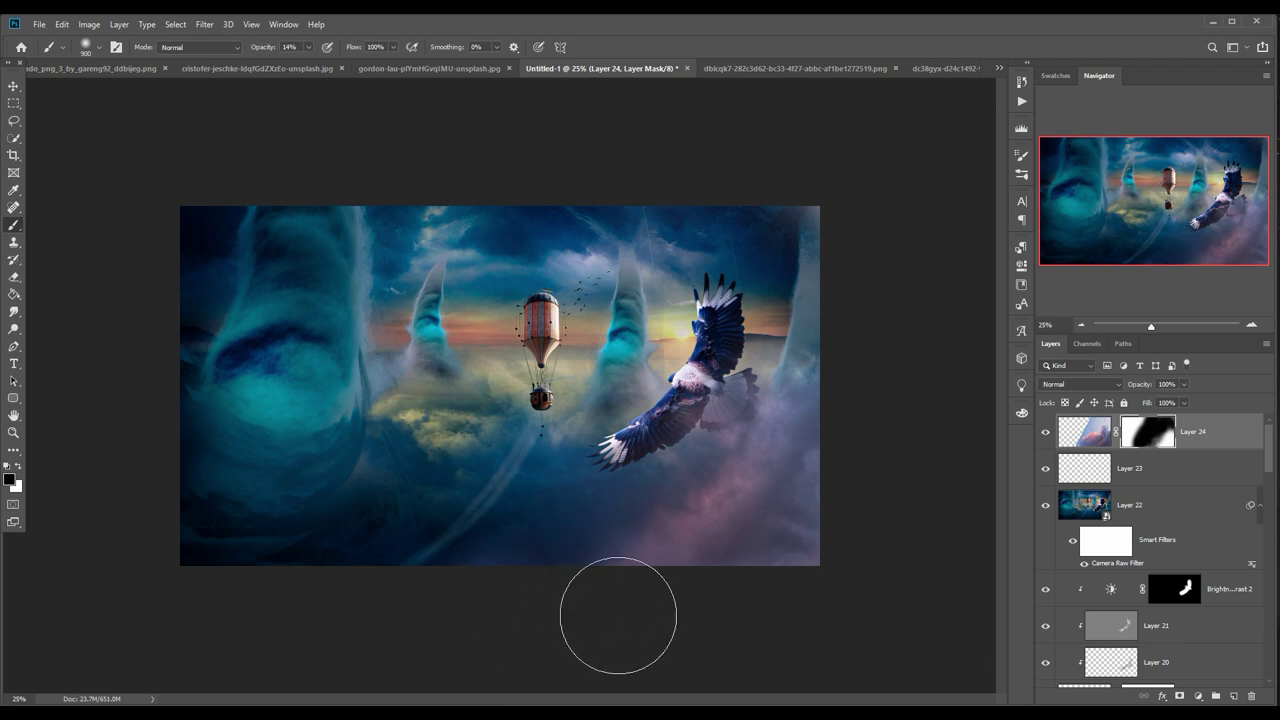
pyautogui.click(13, 86)
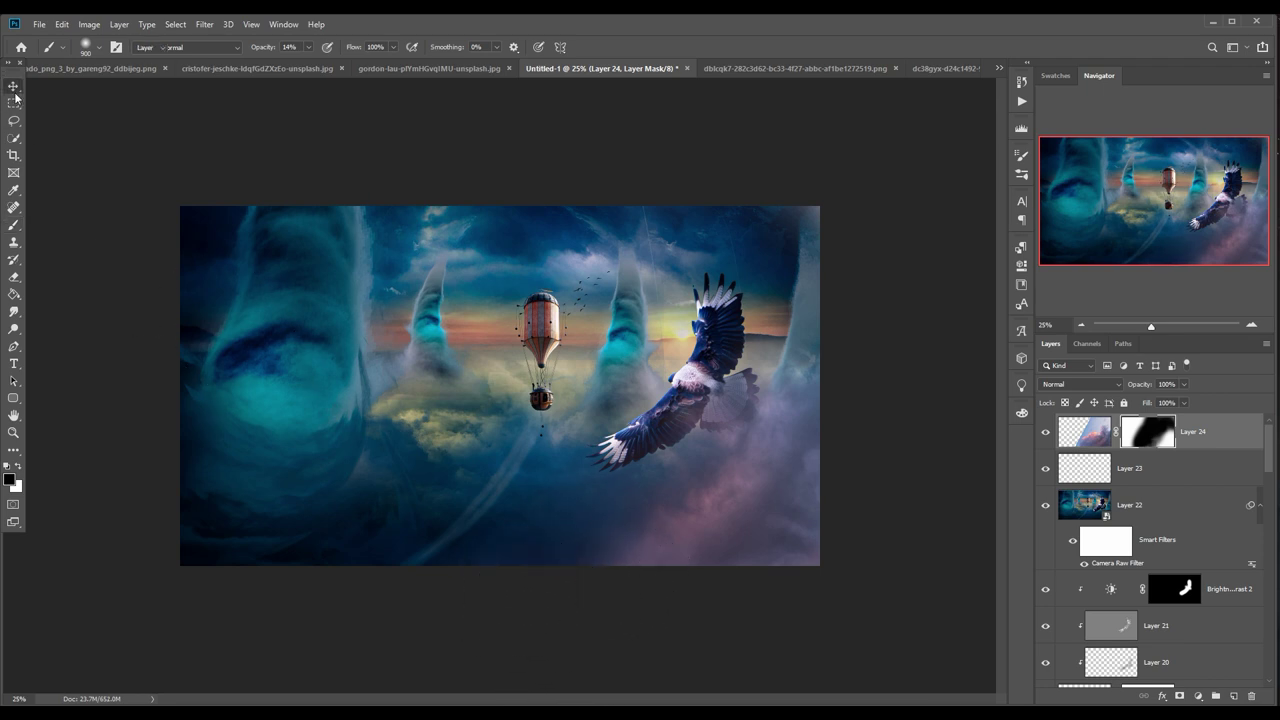
pyautogui.click(1193, 443)
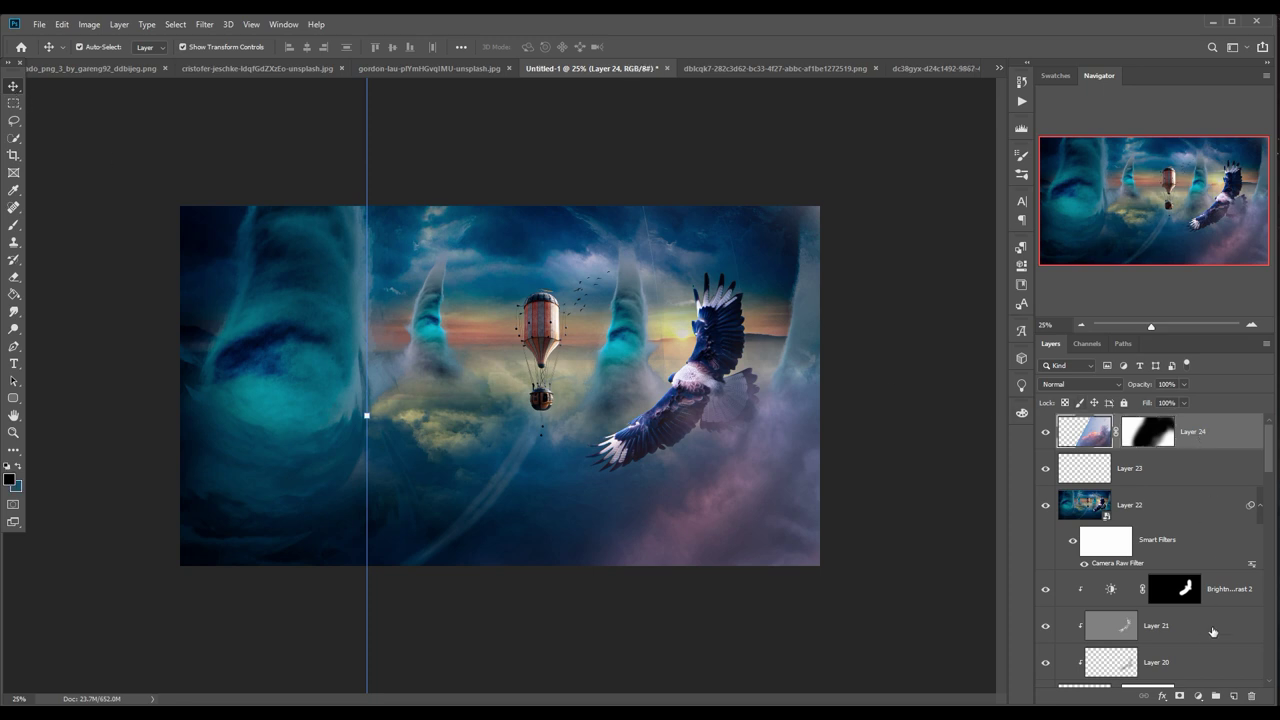
# Add a clipped Hue/Saturation layer to the clouds, shifting hue slightly and darkening them.
pyautogui.click(1198, 695)
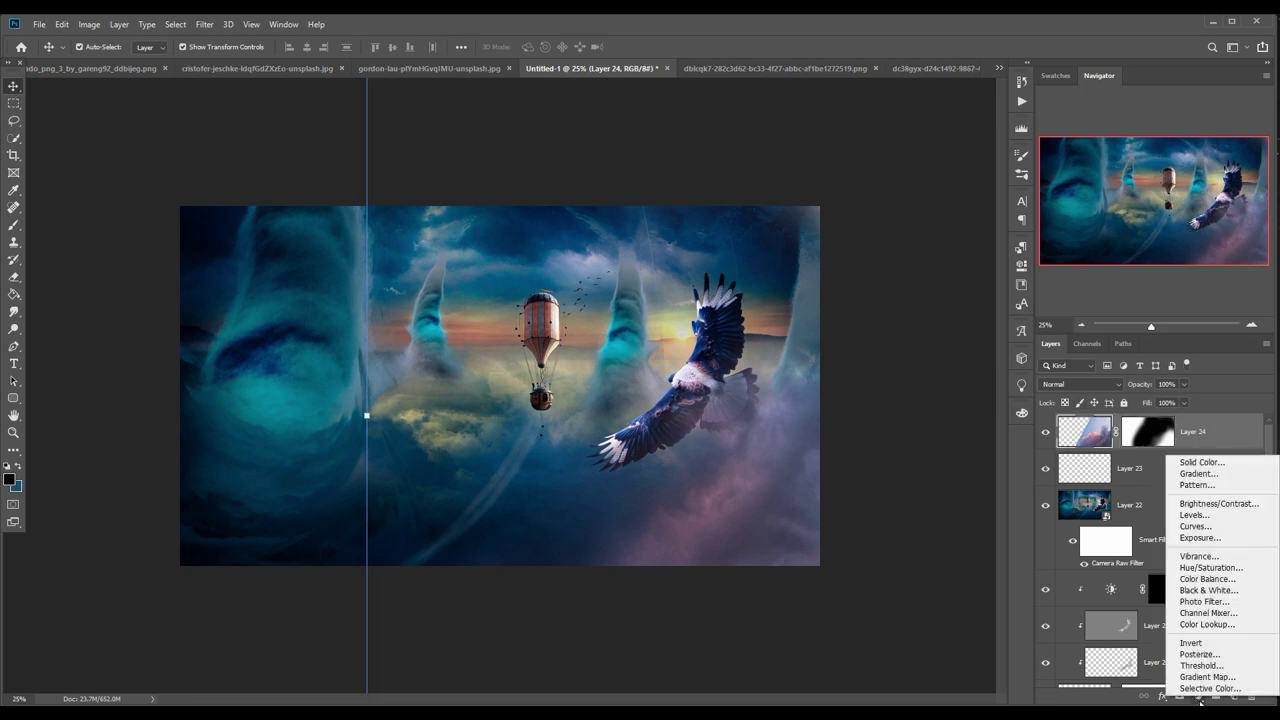
pyautogui.click(1210, 567)
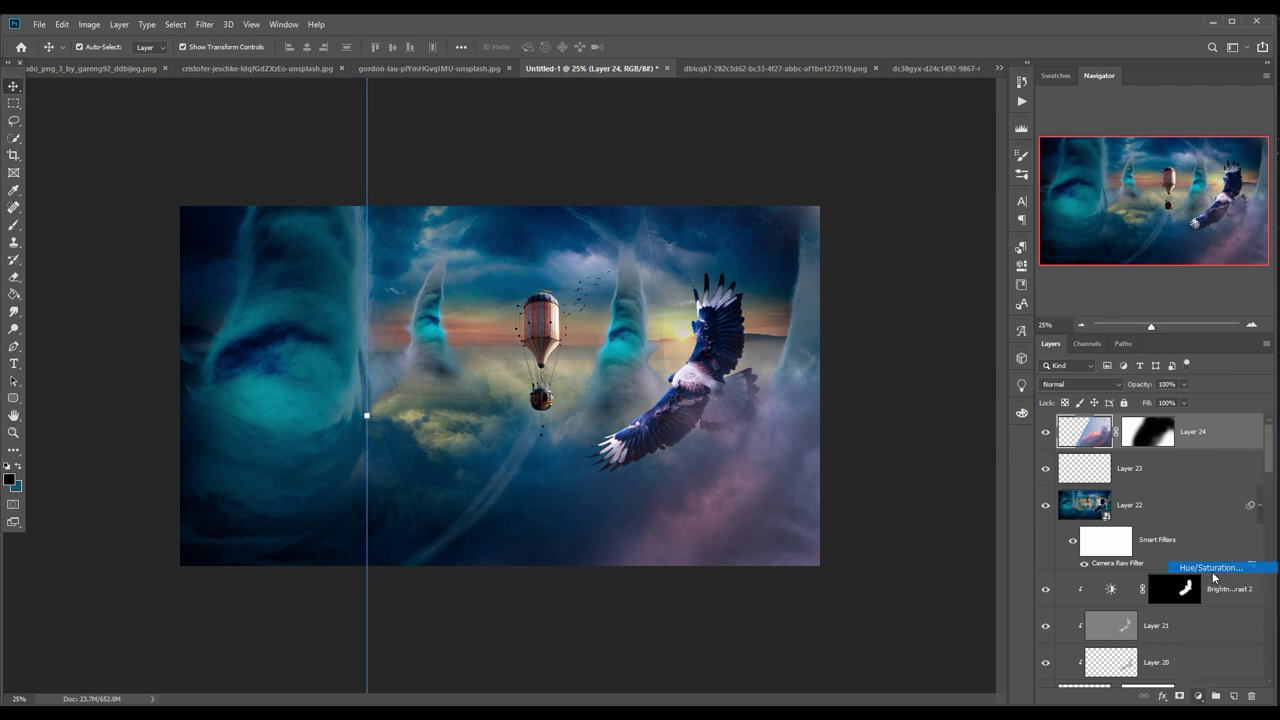
pyautogui.click(910, 539)
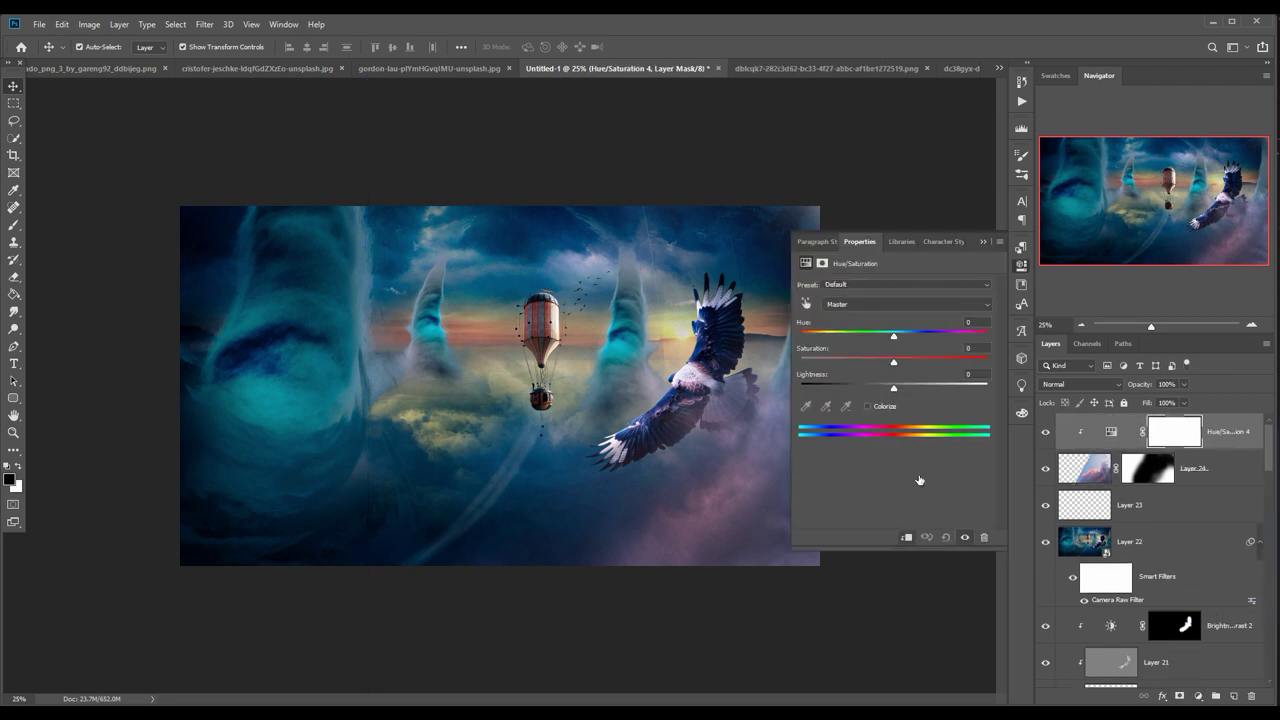
pyautogui.moveTo(895, 337)
pyautogui.mouseDown()
pyautogui.moveTo(918, 336)
pyautogui.moveTo(897, 349)
pyautogui.mouseUp()
pyautogui.moveTo(893, 390); pyautogui.dragTo(869, 391)
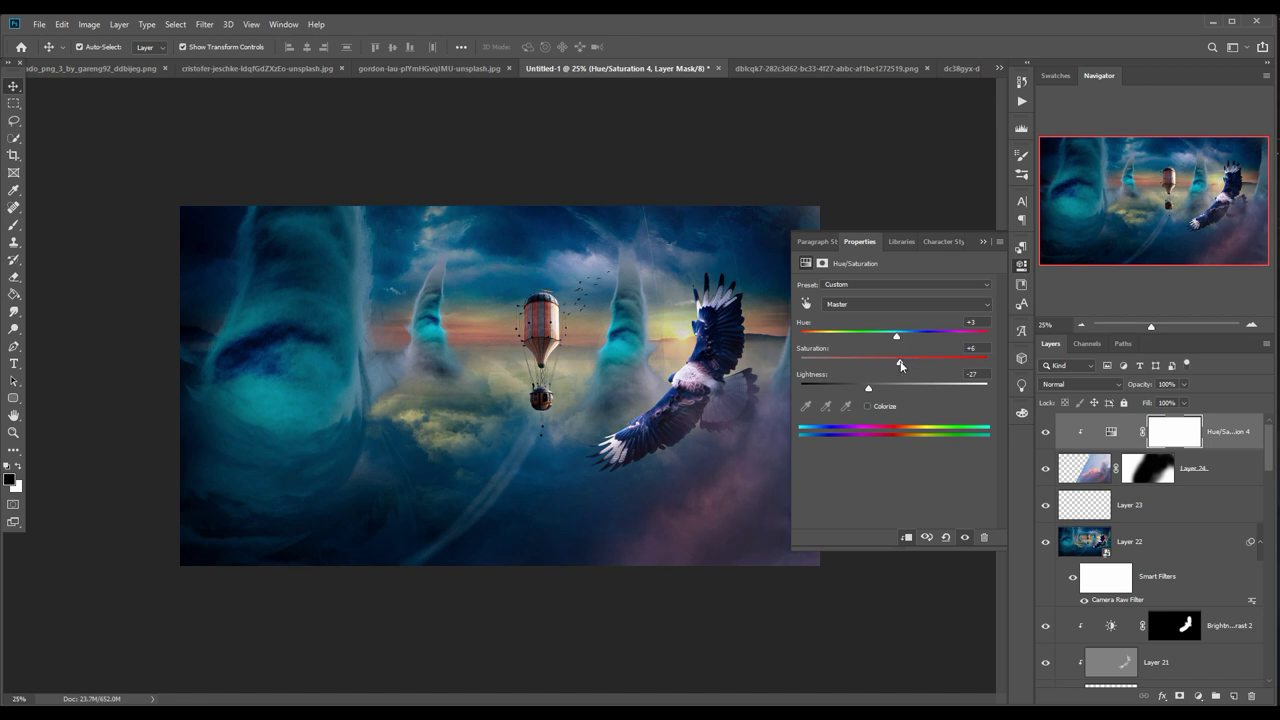
pyautogui.moveTo(867, 387); pyautogui.dragTo(870, 387)
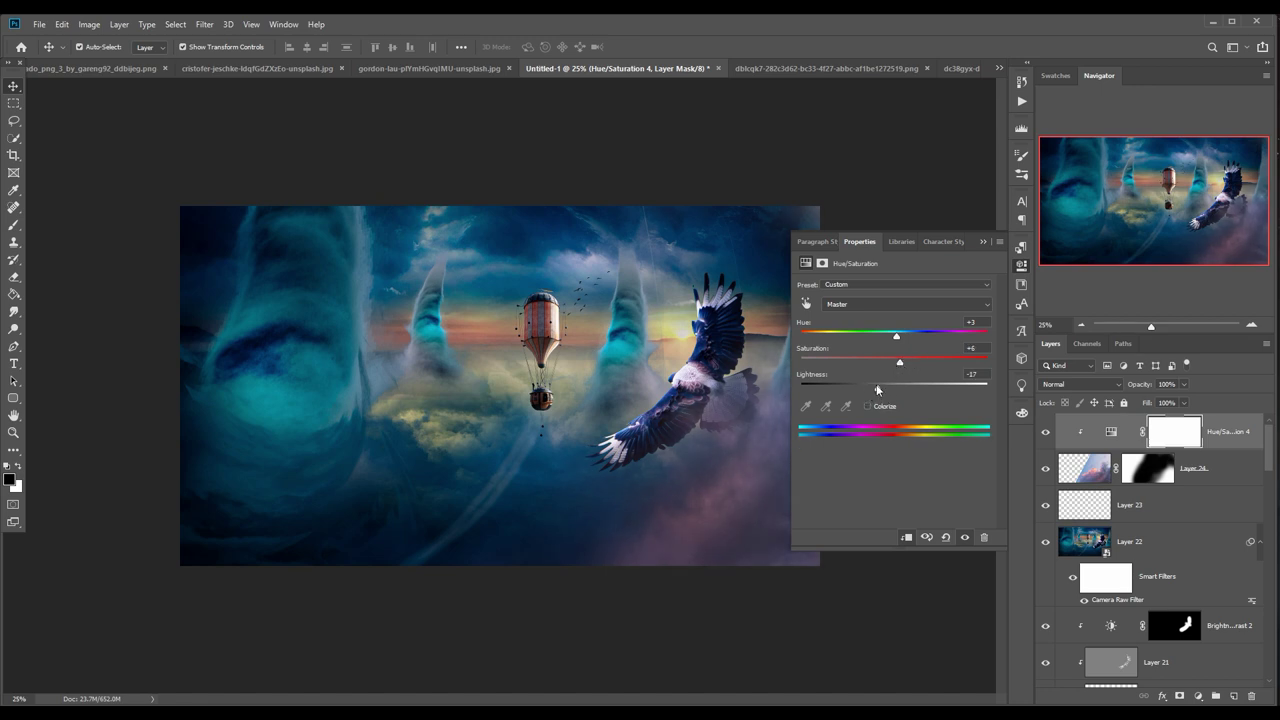
pyautogui.click(982, 243)
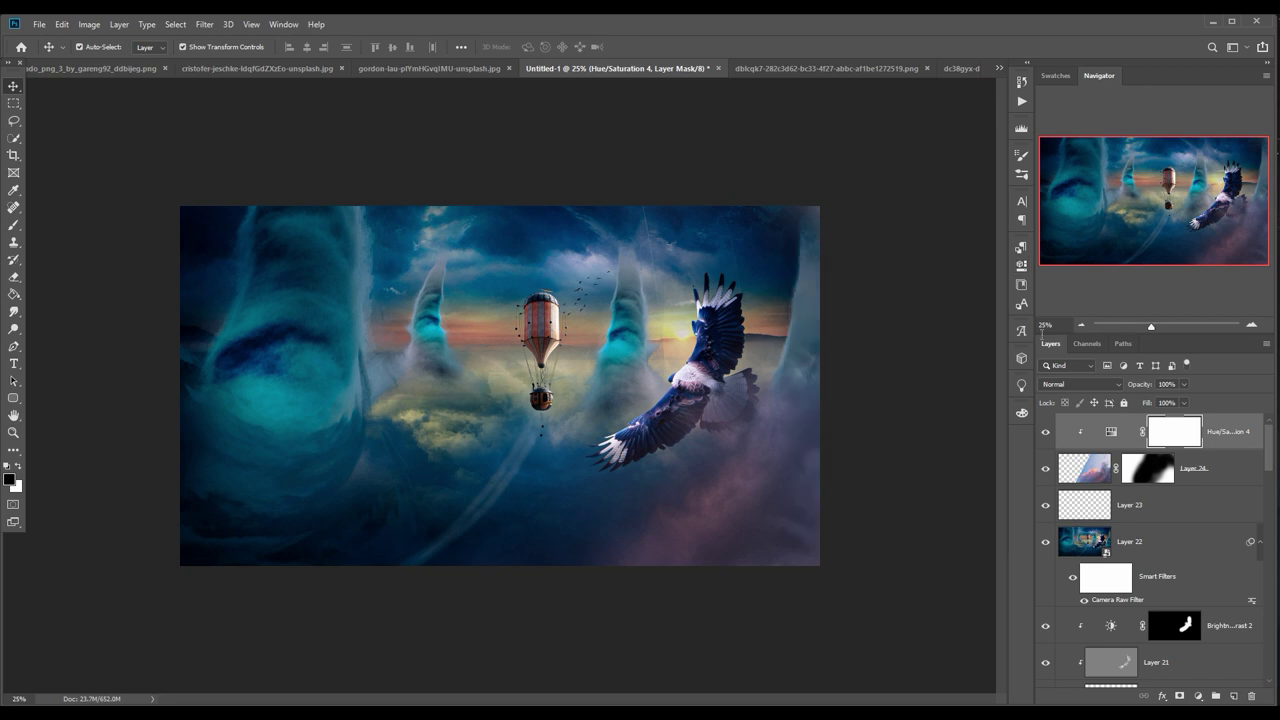
# Add a clipped Color Balance (Cyan −51, Blue +23), then stamp all visible layers into Layer 25.
pyautogui.click(1226, 472)
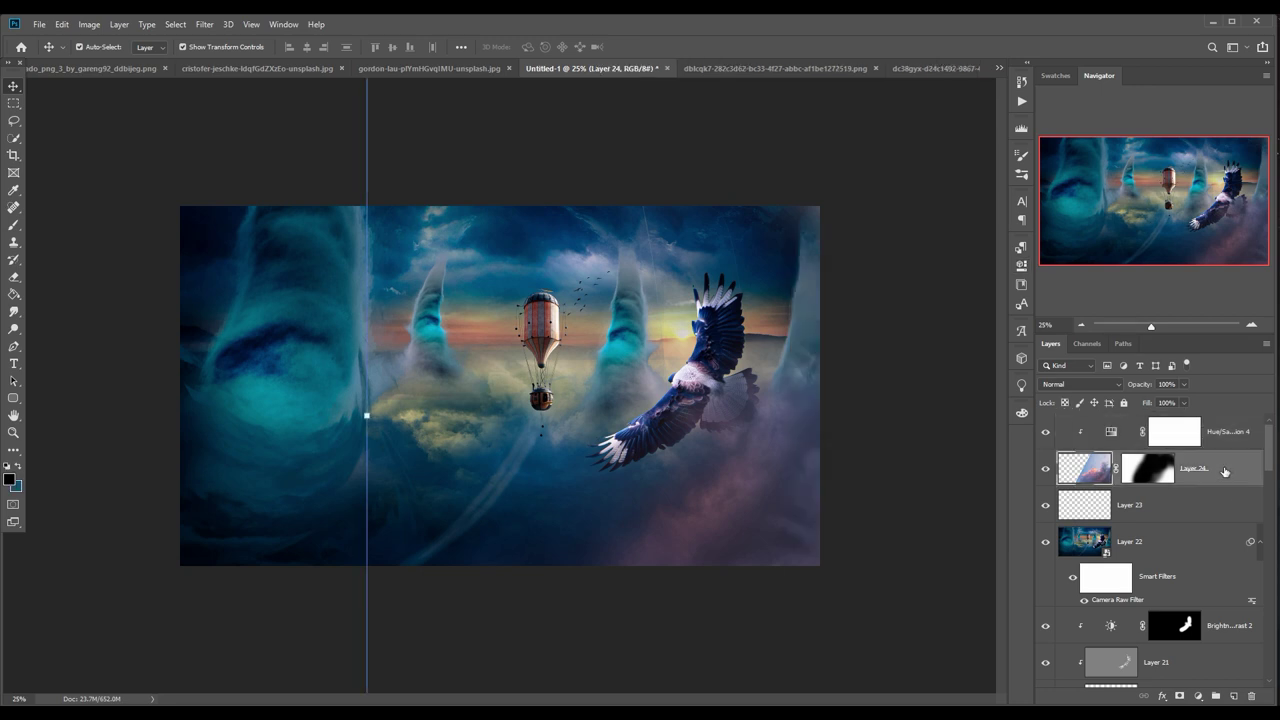
pyautogui.click(1199, 696)
pyautogui.click(1205, 579)
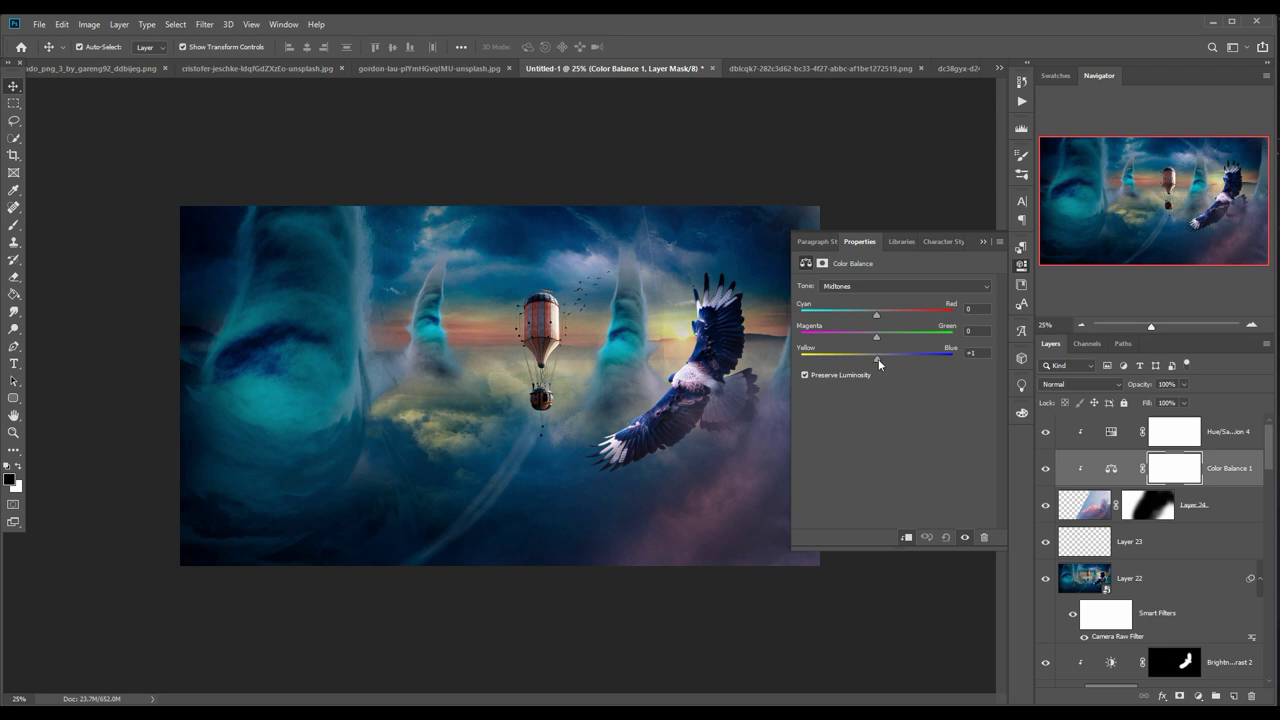
pyautogui.moveTo(897, 357); pyautogui.dragTo(894, 357)
pyautogui.moveTo(876, 313); pyautogui.dragTo(838, 317)
pyautogui.click(983, 242)
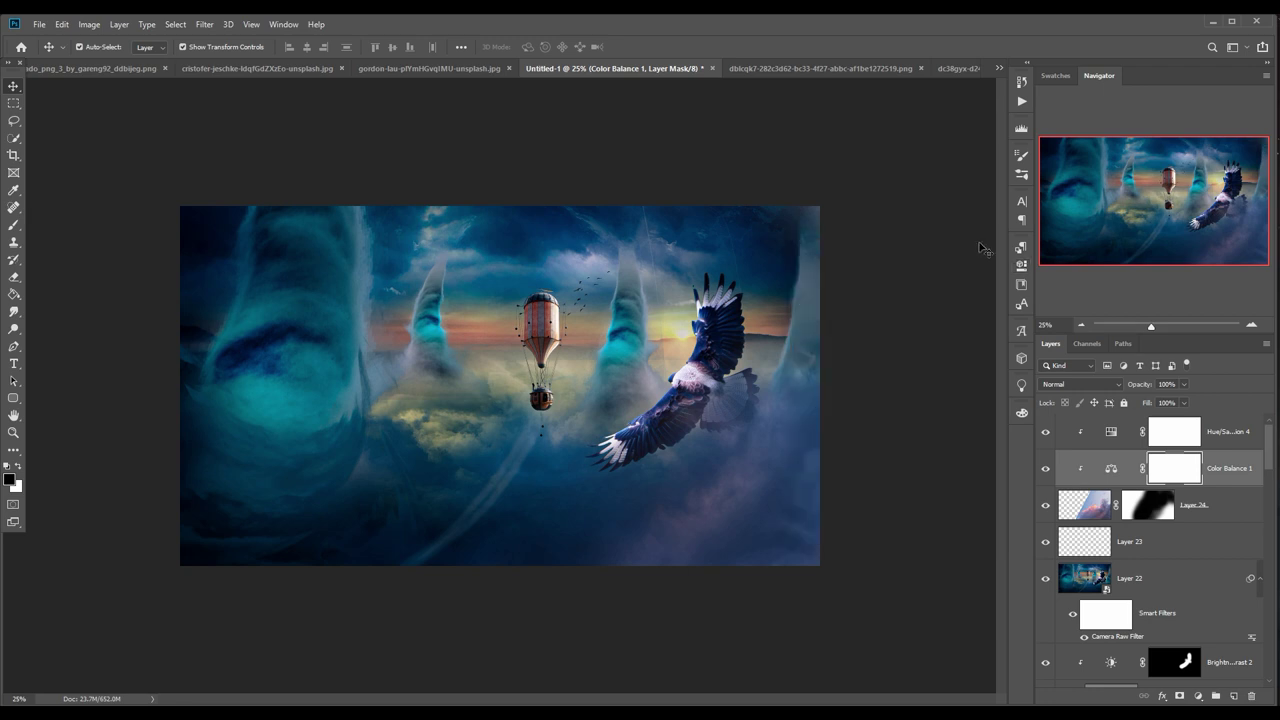
pyautogui.click(1237, 432)
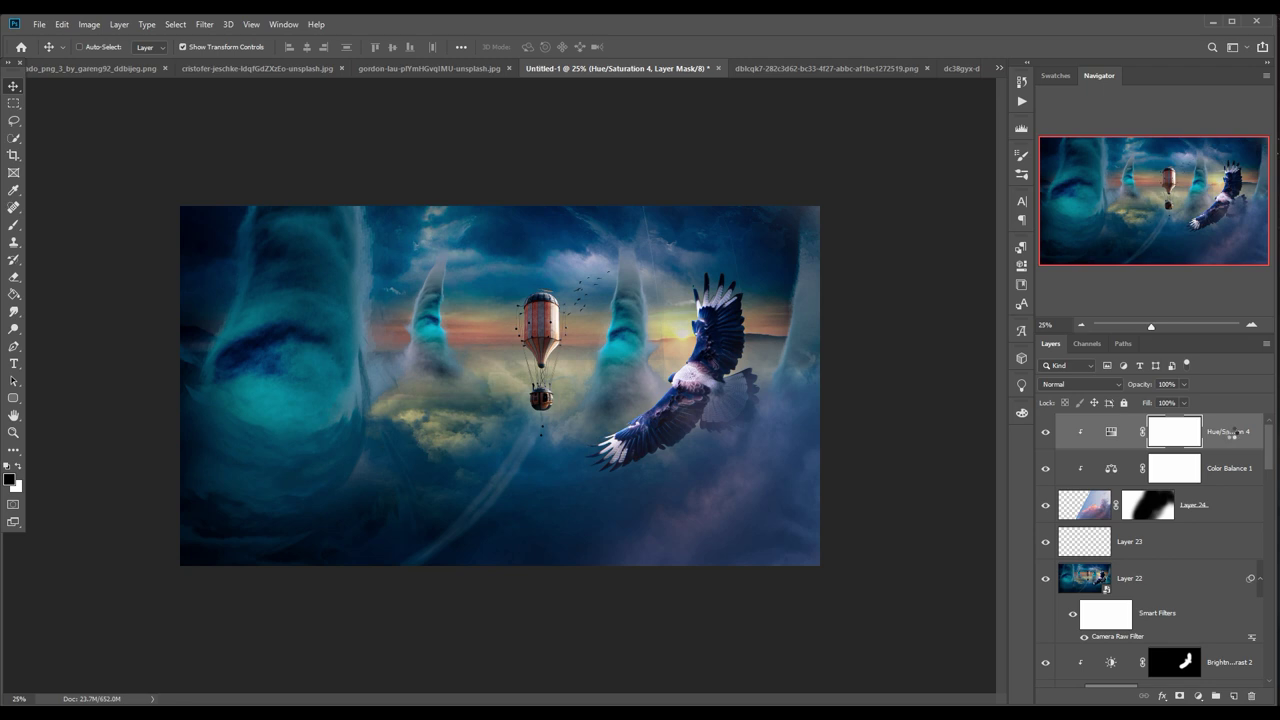
pyautogui.hotkey('ctrl', 'shift', 'alt', 'e')
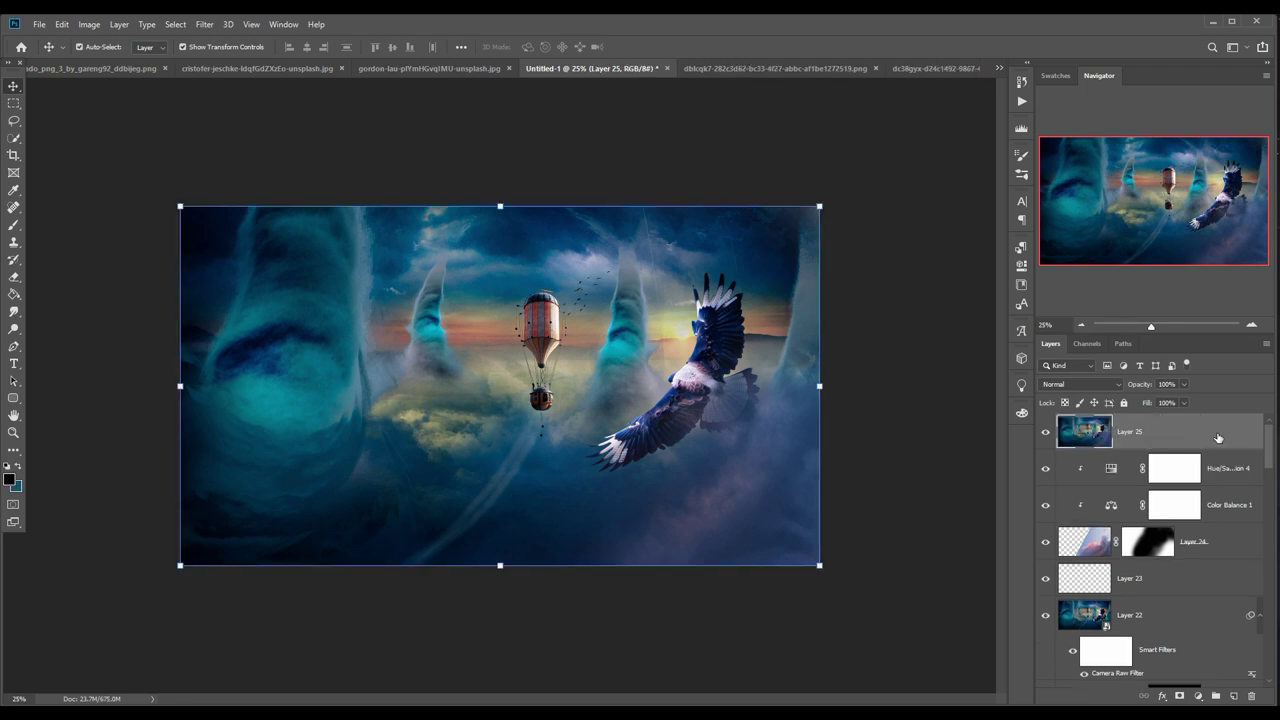